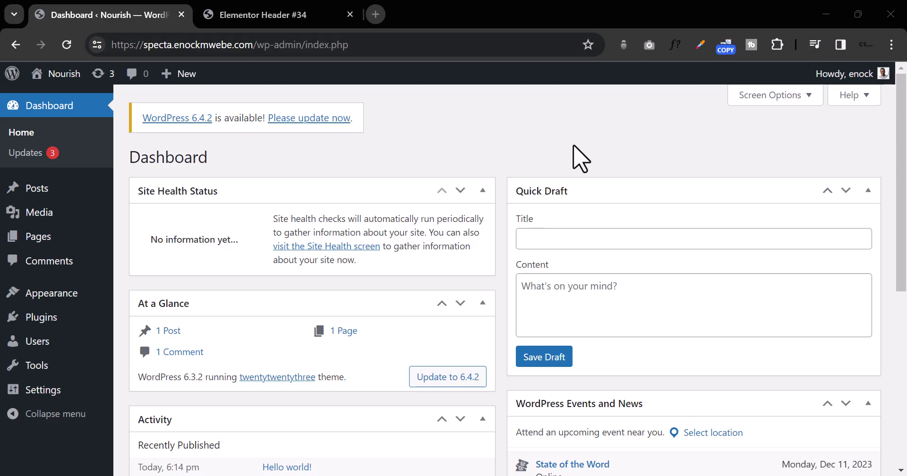
Close the Elementor Header #34 browser tab, leaving only the site's admin dashboard open.
click(349, 15)
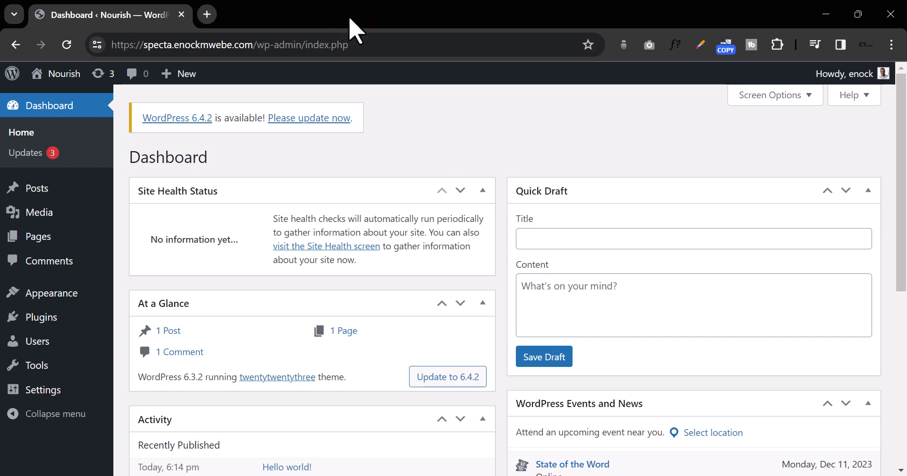
click(173, 85)
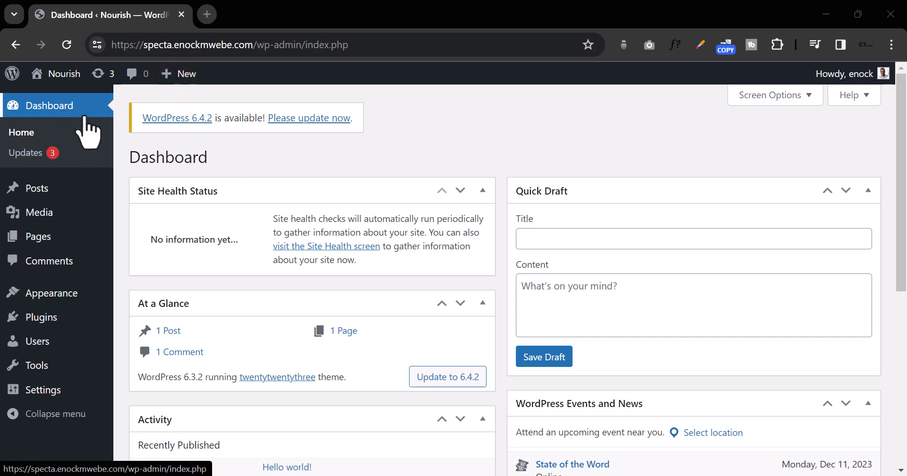
click(137, 92)
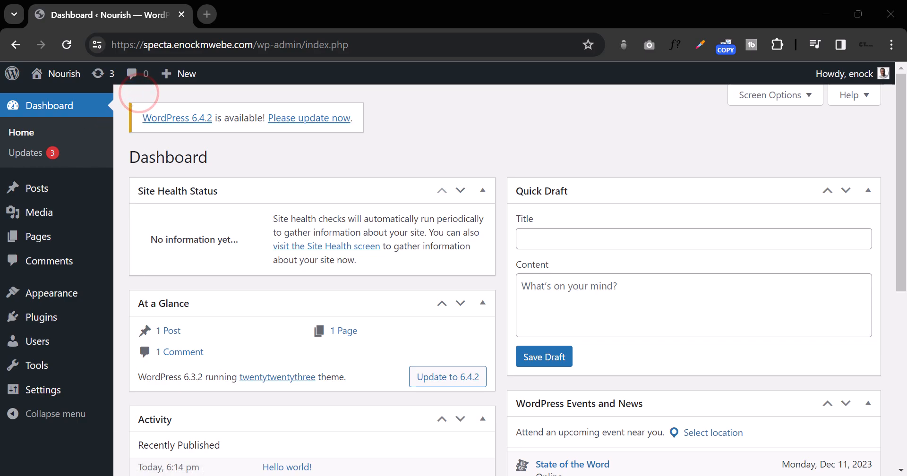
Create a new page titled "Home" and publish it.
mouse_move(58, 244)
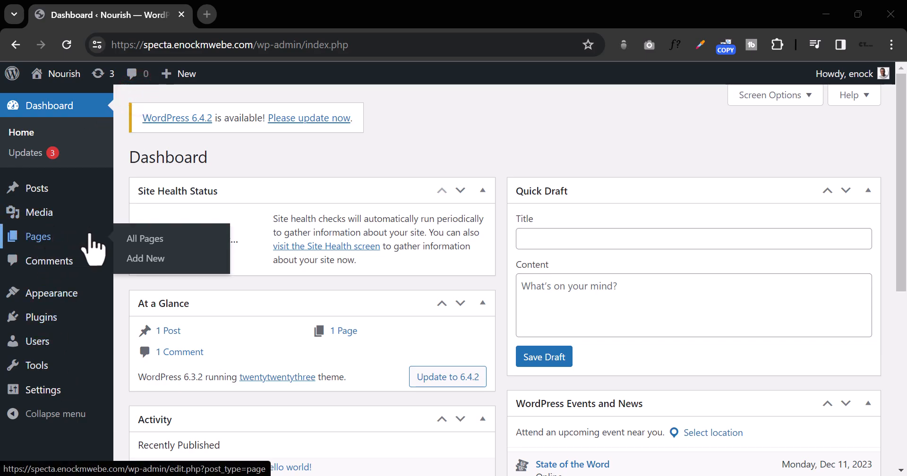
click(191, 259)
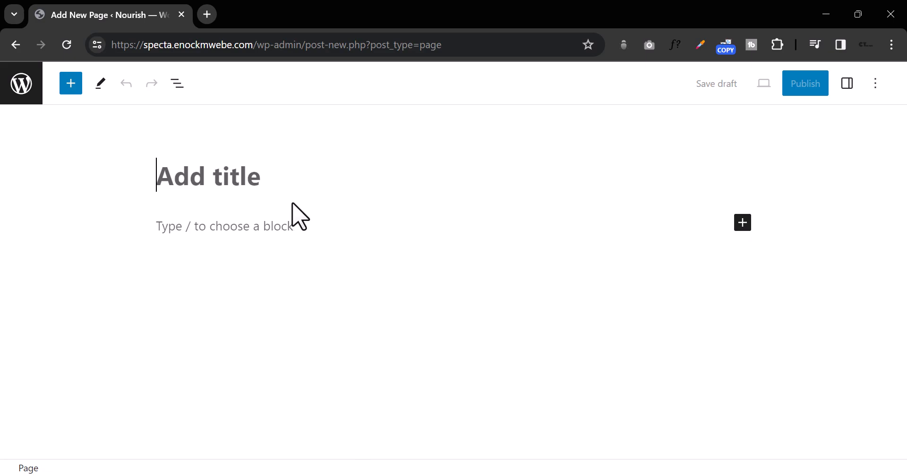
click(297, 183)
text(Home)
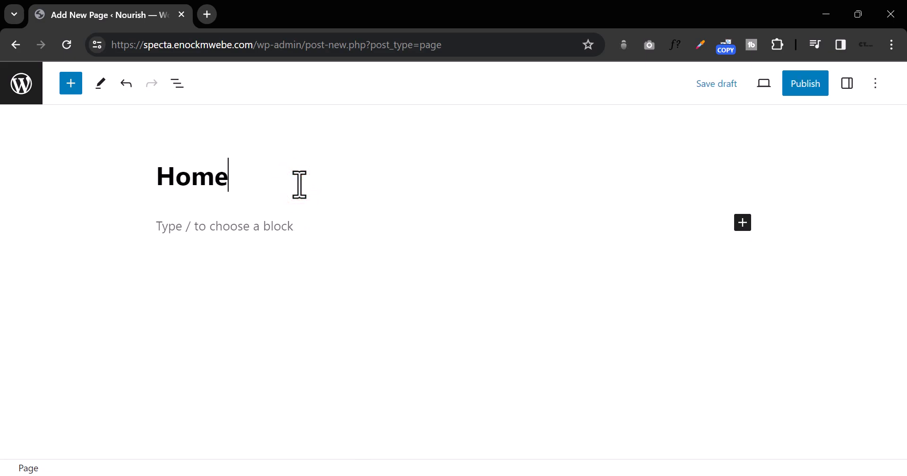
click(804, 83)
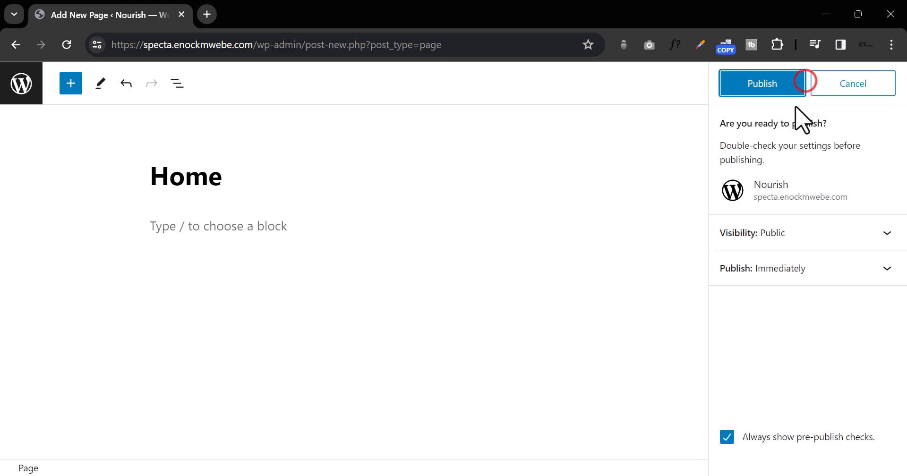
click(777, 86)
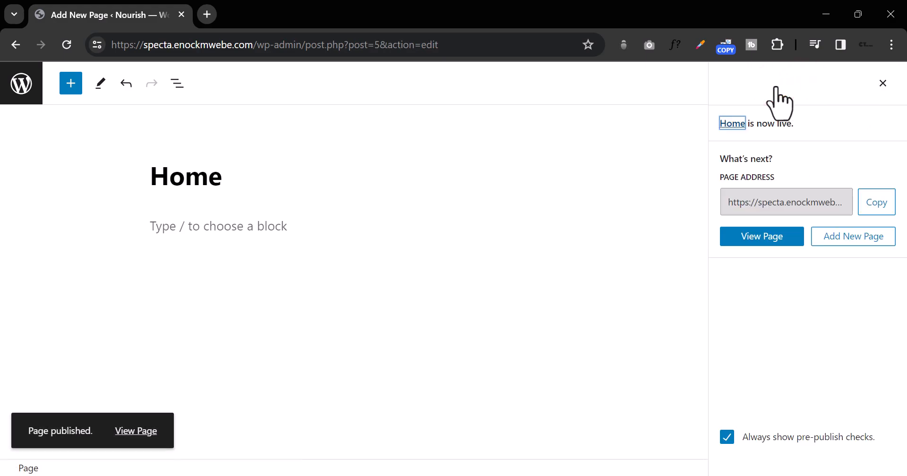
Add another new page titled "Careers" and publish it.
click(855, 236)
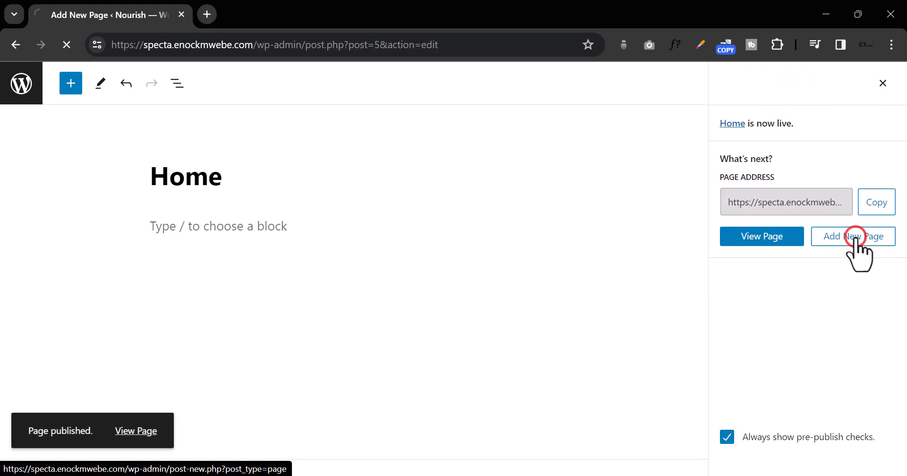
click(234, 175)
text(Careers)
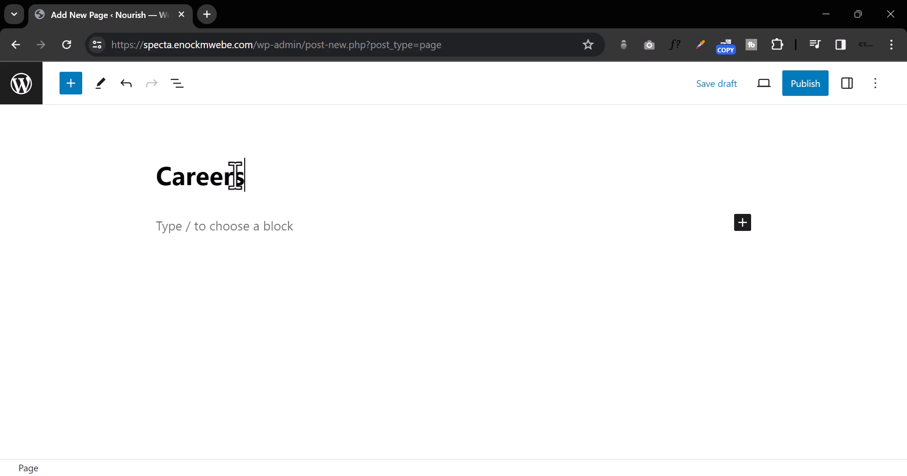
click(816, 86)
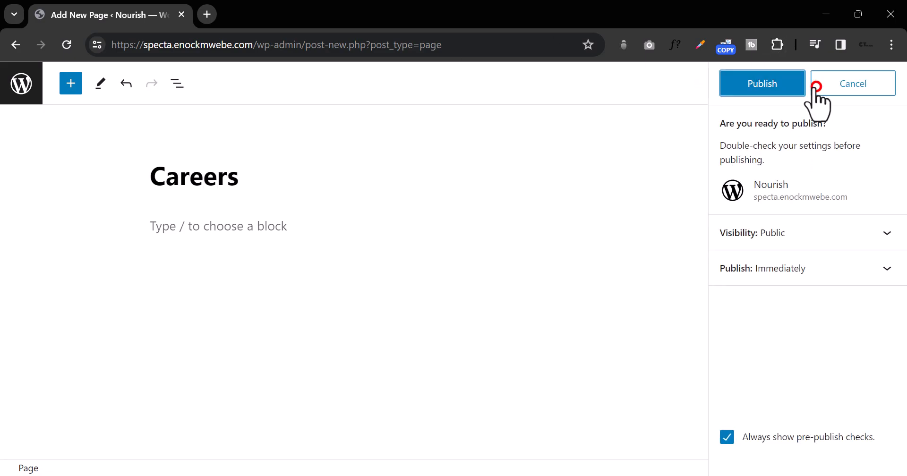
click(775, 93)
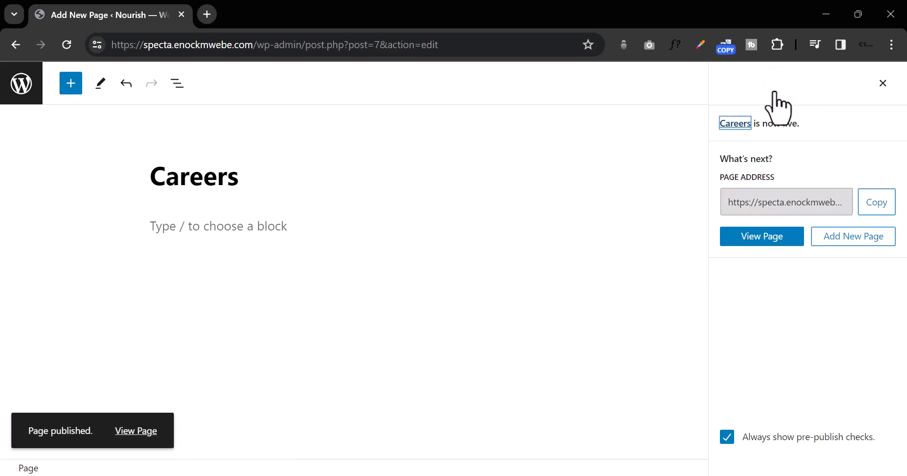
Add a new page titled "Teams" and publish it.
click(847, 237)
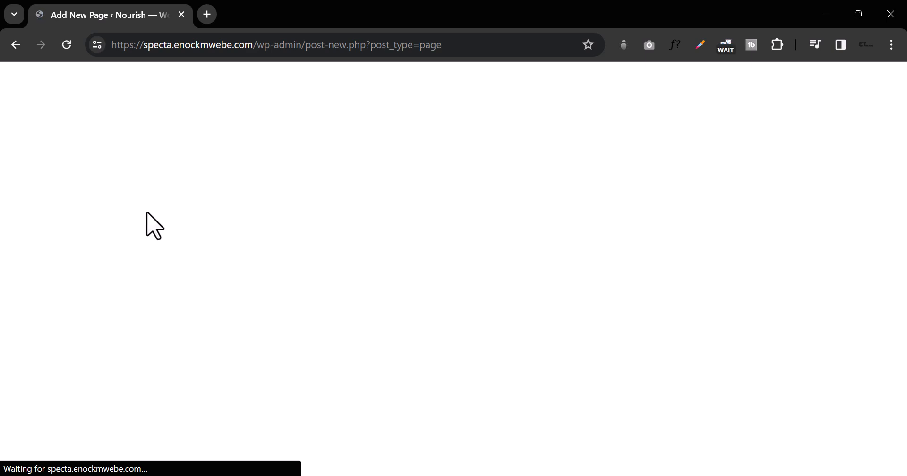
click(221, 180)
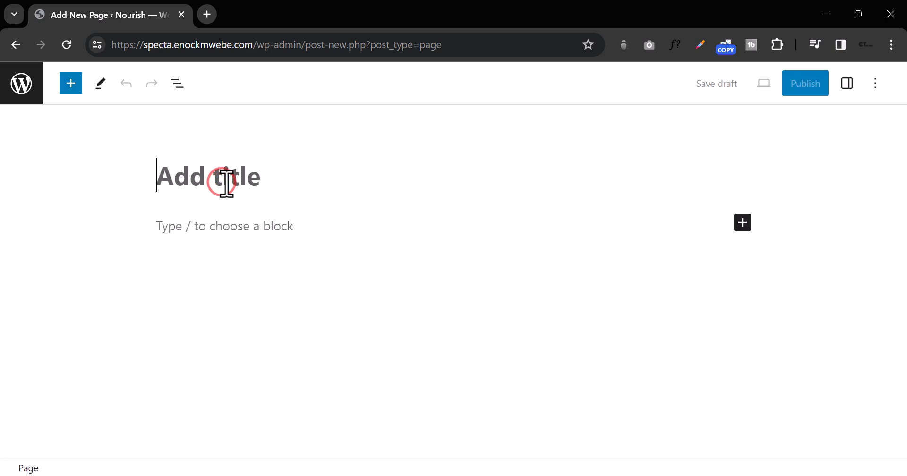
text(Teams)
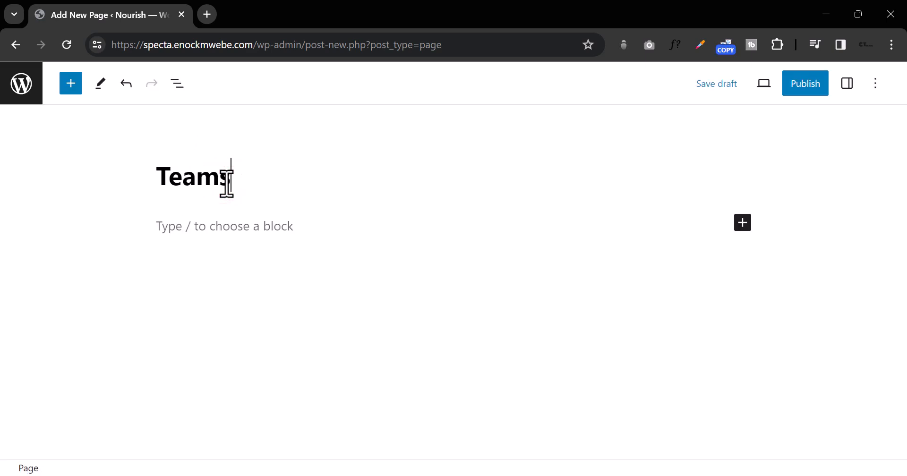
click(815, 80)
click(769, 84)
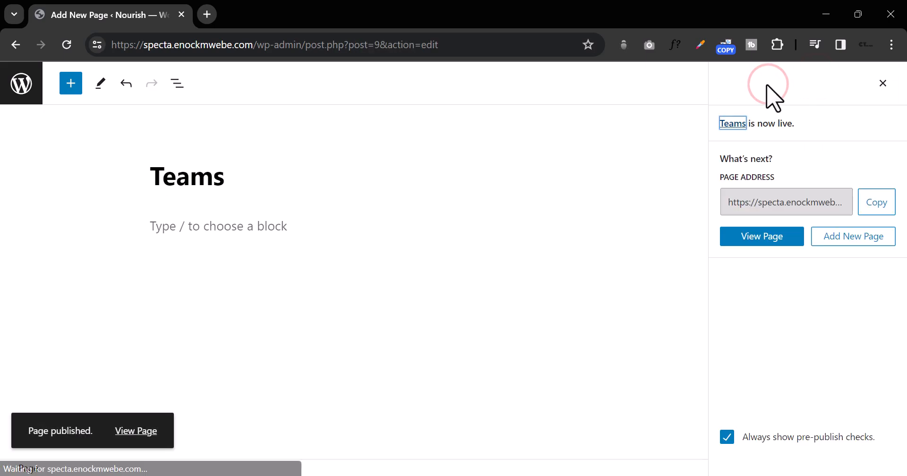
Add a new page titled "Faq" and publish it.
click(851, 239)
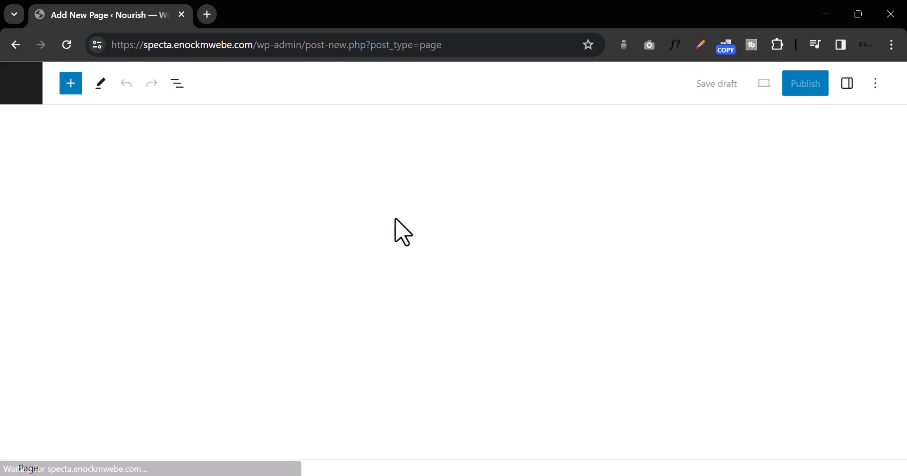
text(Faq)
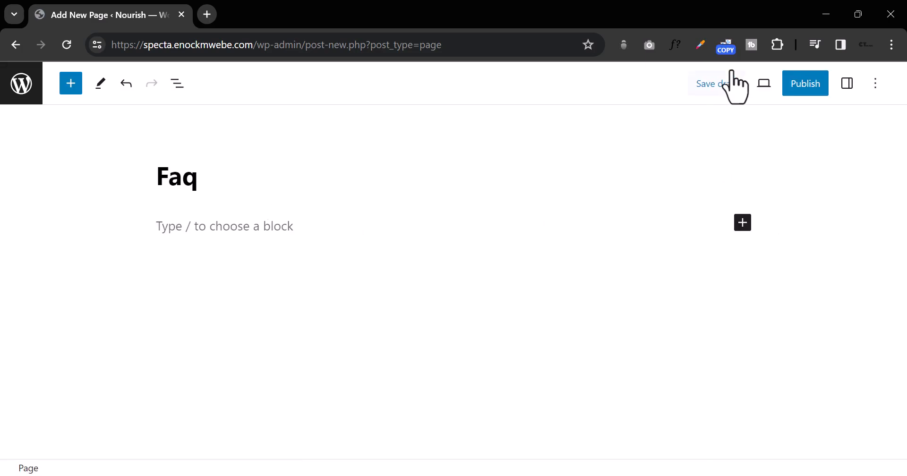
click(806, 85)
click(788, 88)
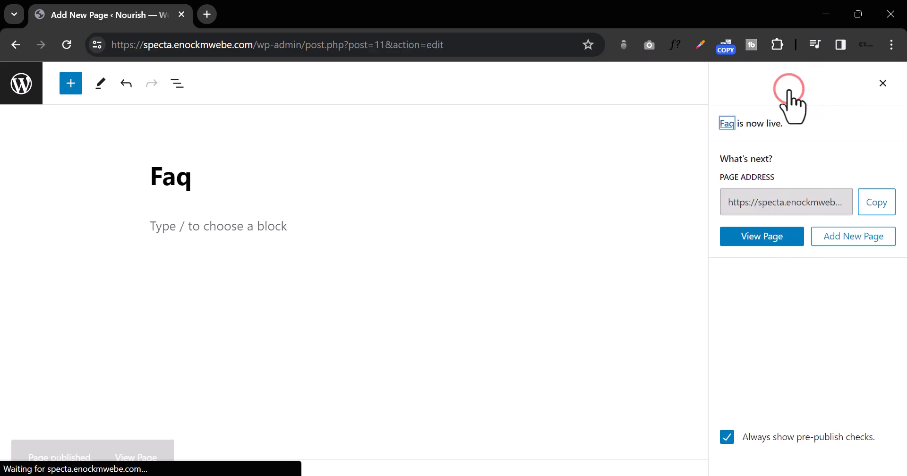
Add a new page titled "About us" and publish it.
click(853, 239)
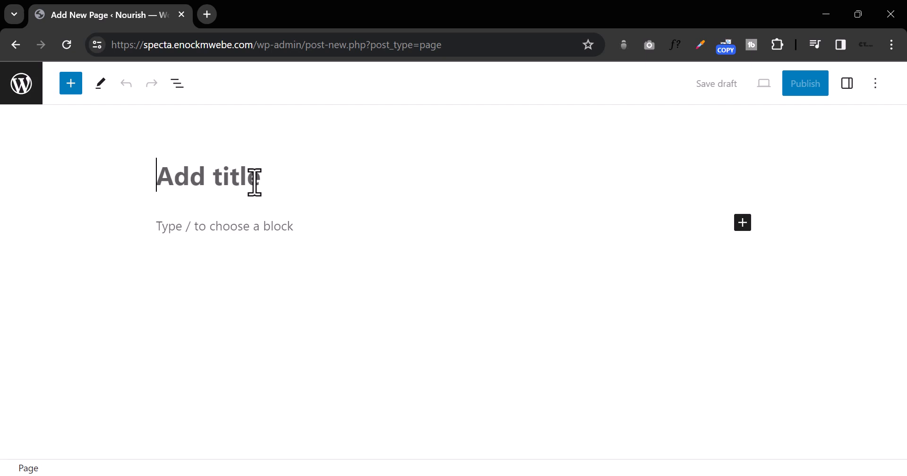
click(257, 178)
text(About us)
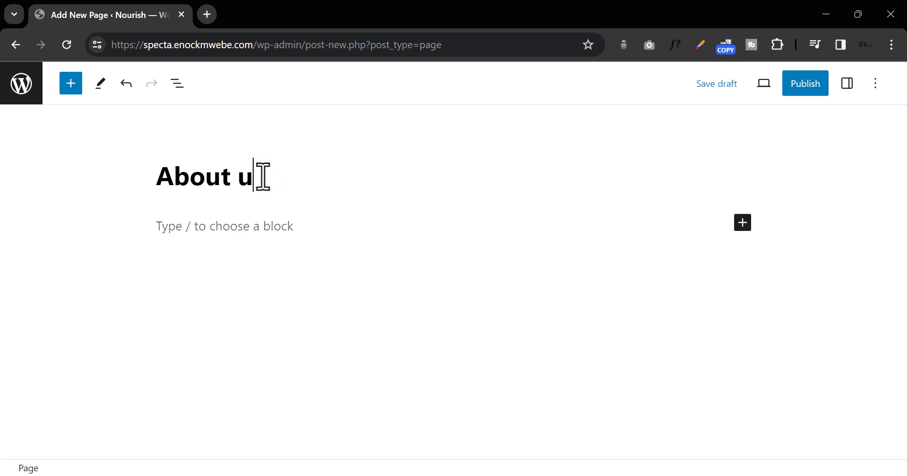
click(799, 86)
click(799, 85)
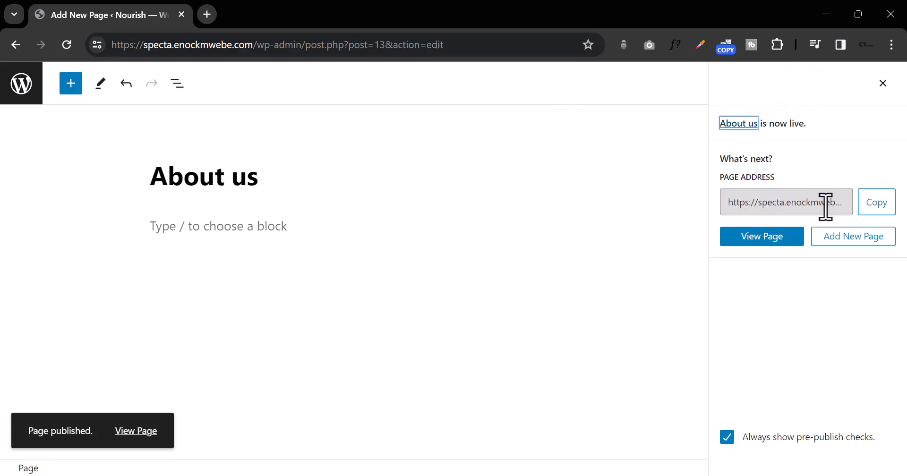
Add a new page titled "Terms and Conditions" and publish it.
click(848, 242)
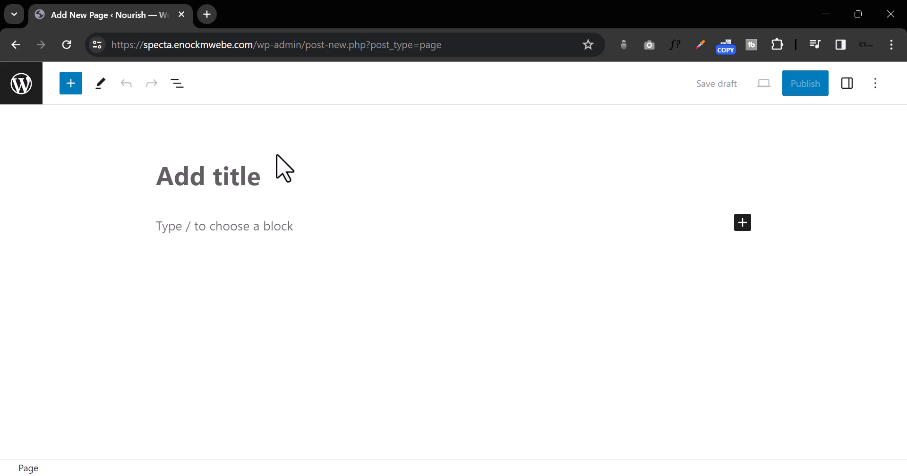
text(Terms and Con)
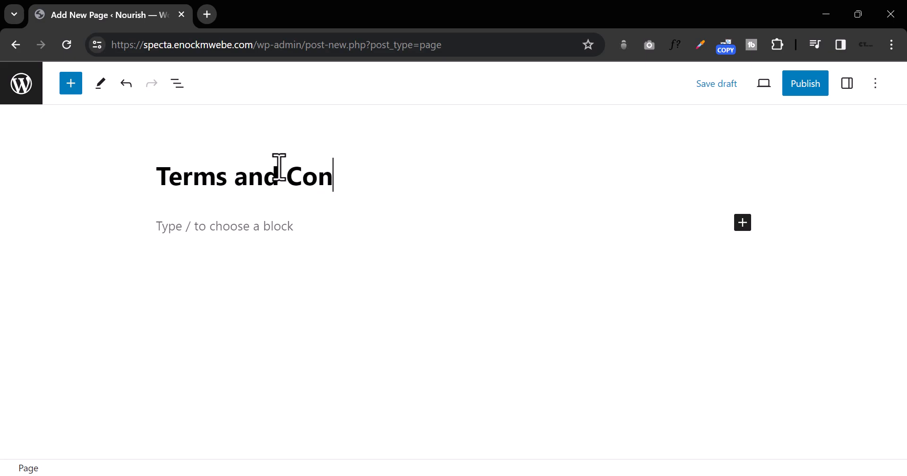
text(ditiond)
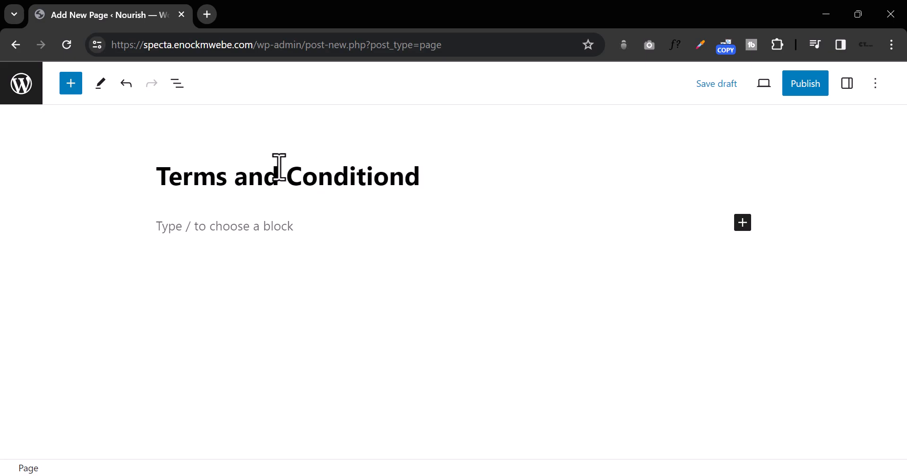
click(806, 80)
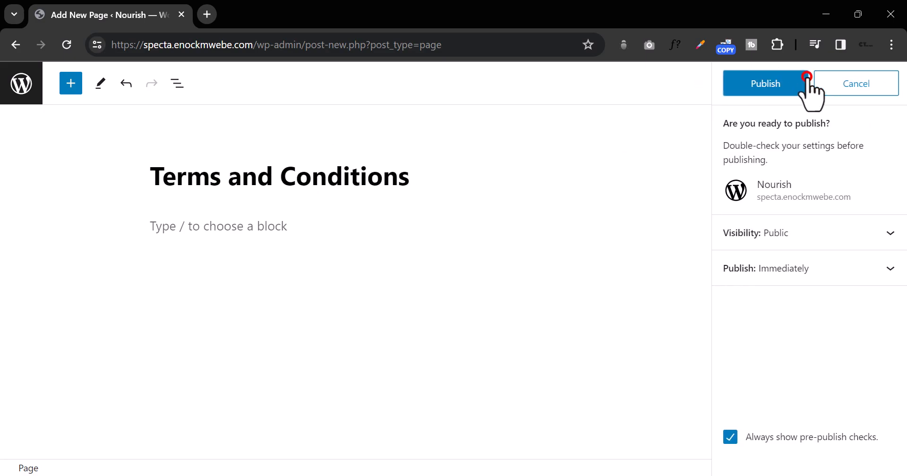
click(782, 97)
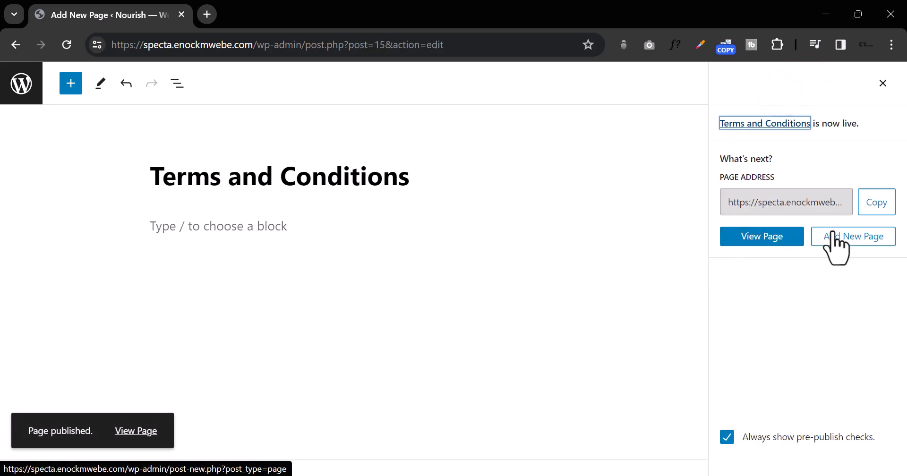
Return to the list of all pages and move the Privacy Policy draft and the Sample Page to the trash.
click(23, 85)
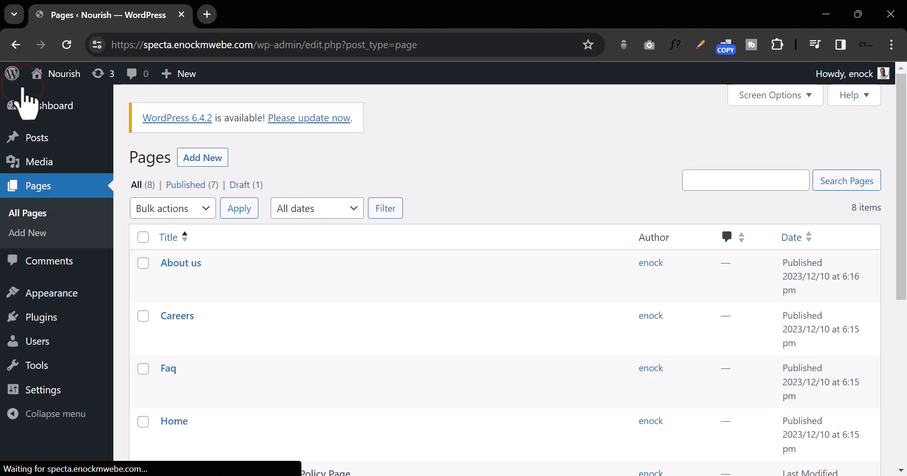
scroll(197, 227, down, 5)
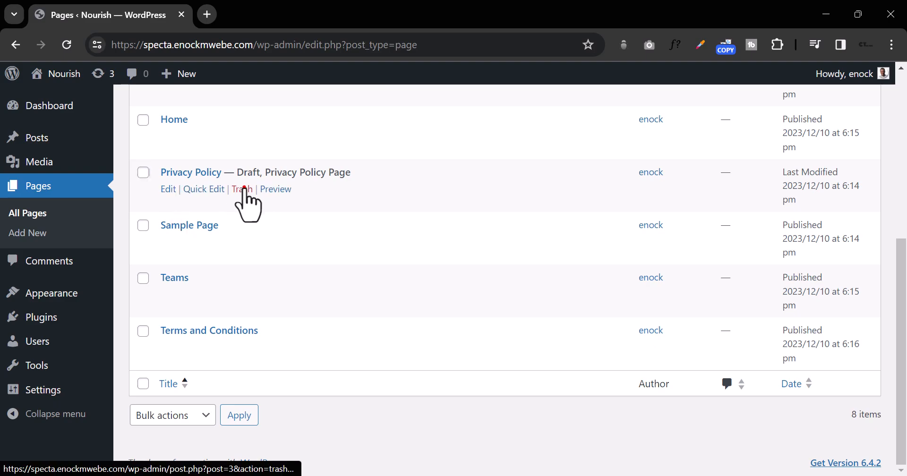
click(242, 189)
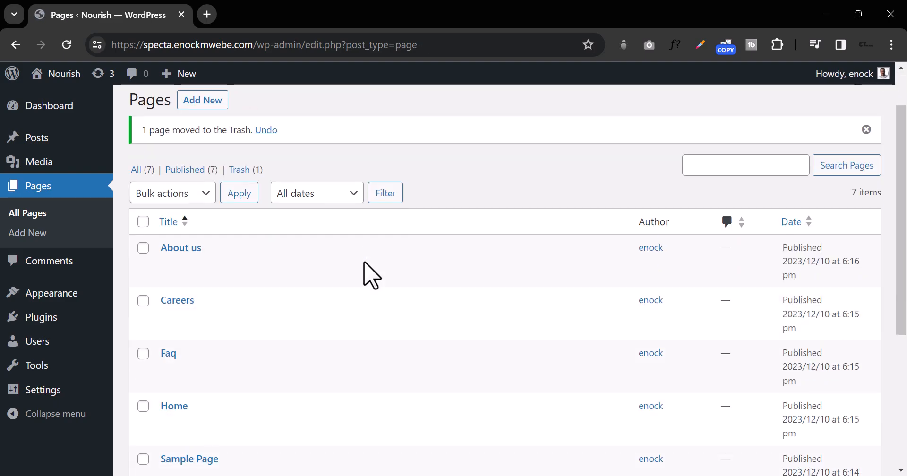
scroll(366, 271, down, 5)
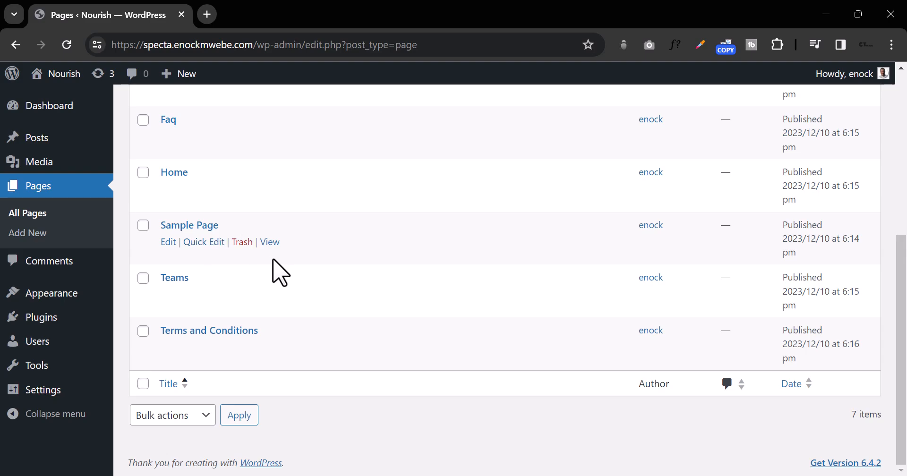
click(247, 242)
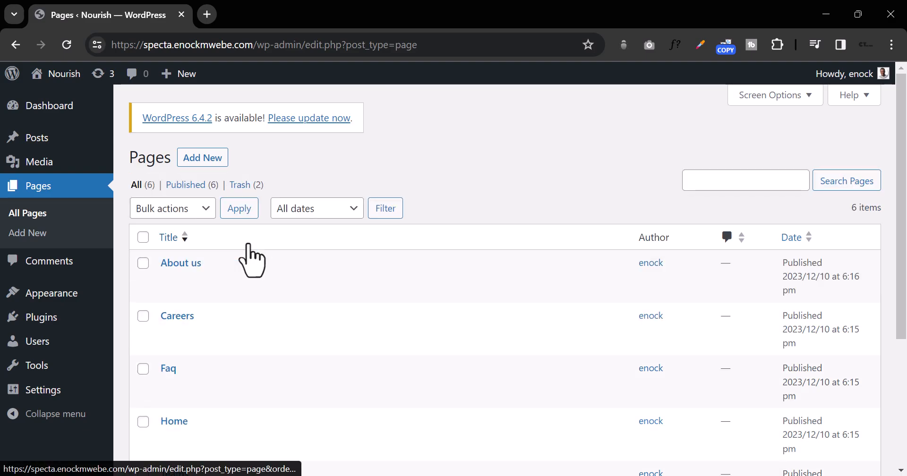
Go to adding new plugins and search the plugin directory for "elementor".
mouse_move(79, 306)
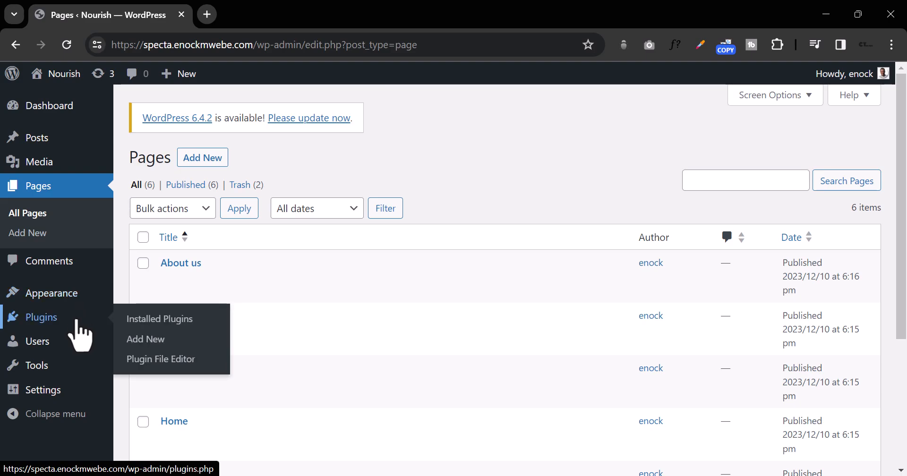
click(189, 339)
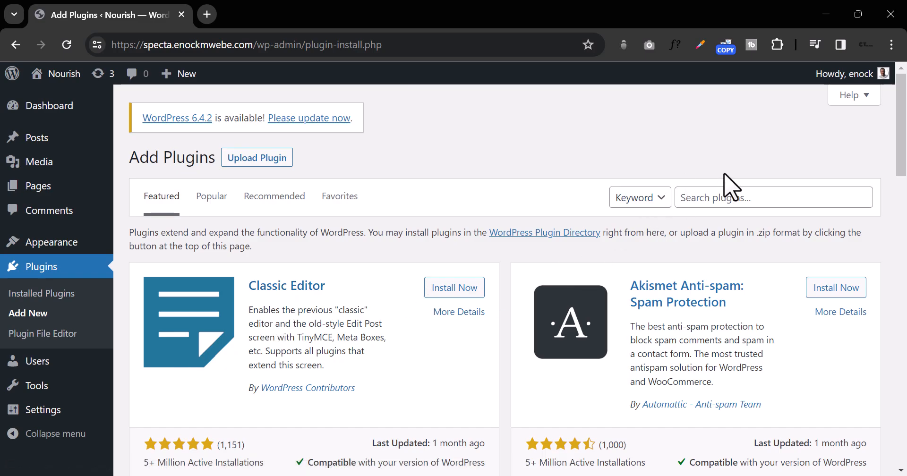
click(730, 198)
text(elem)
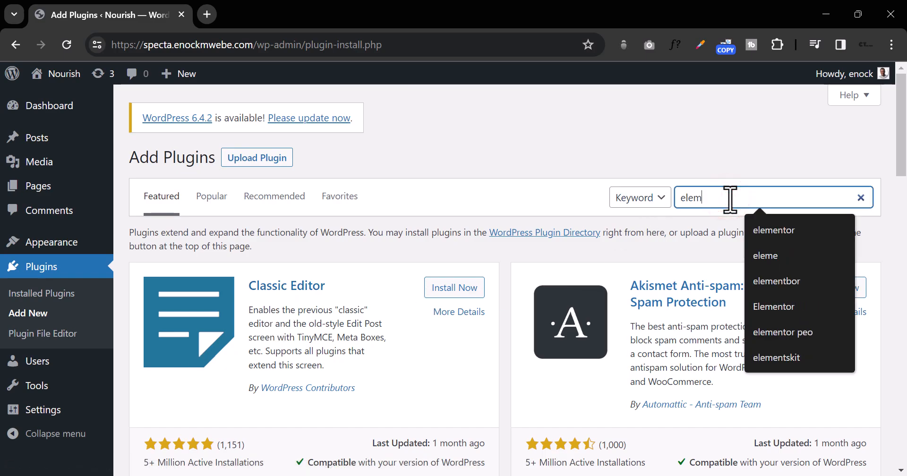
text(entor)
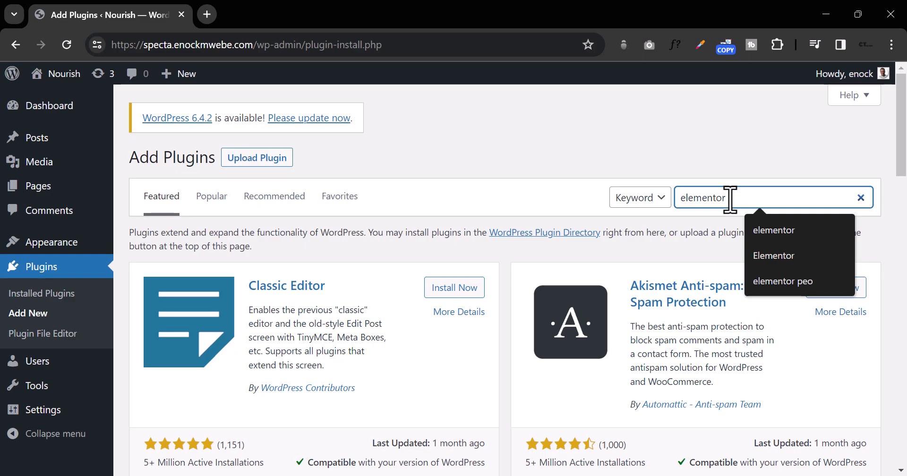
click(805, 232)
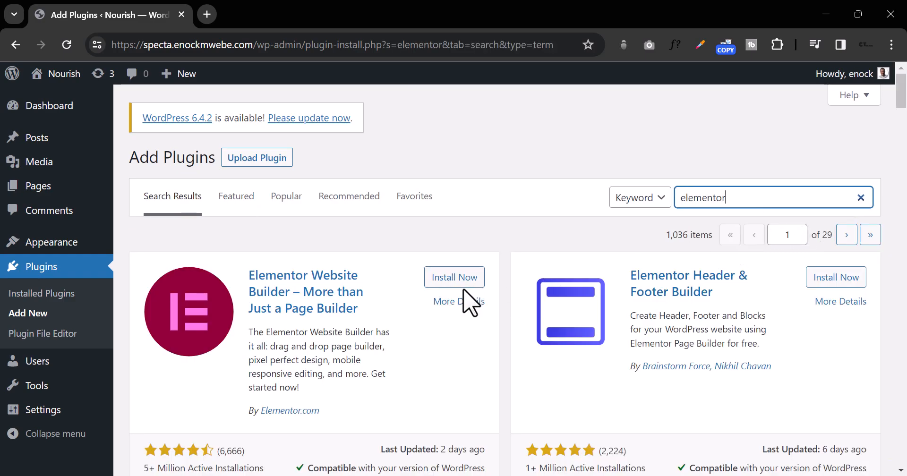
Install and activate the Elementor Website Builder plugin, and close its account setup wizard.
click(465, 281)
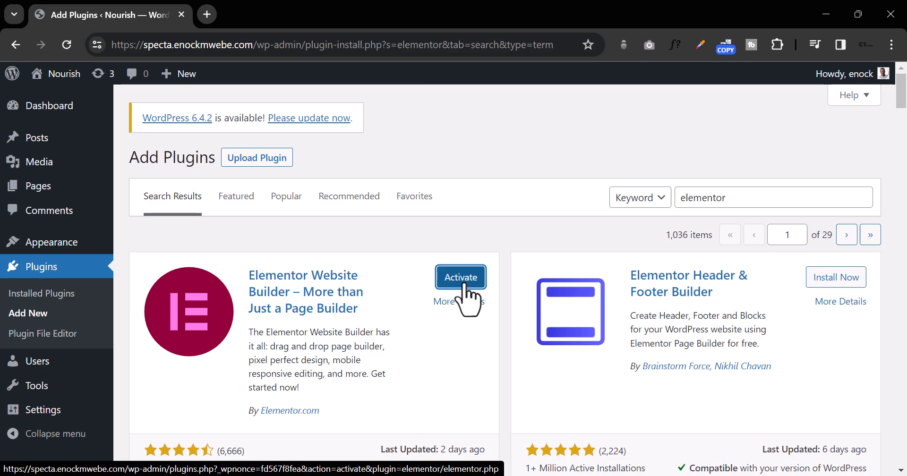
click(462, 279)
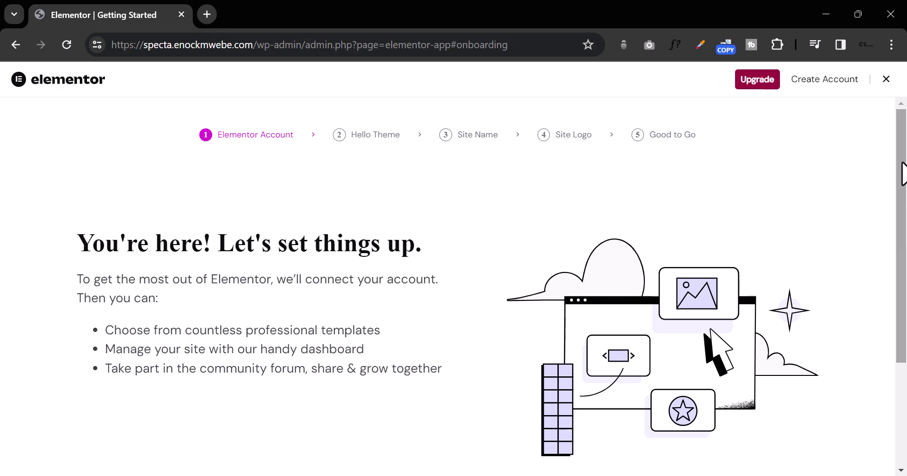
click(886, 79)
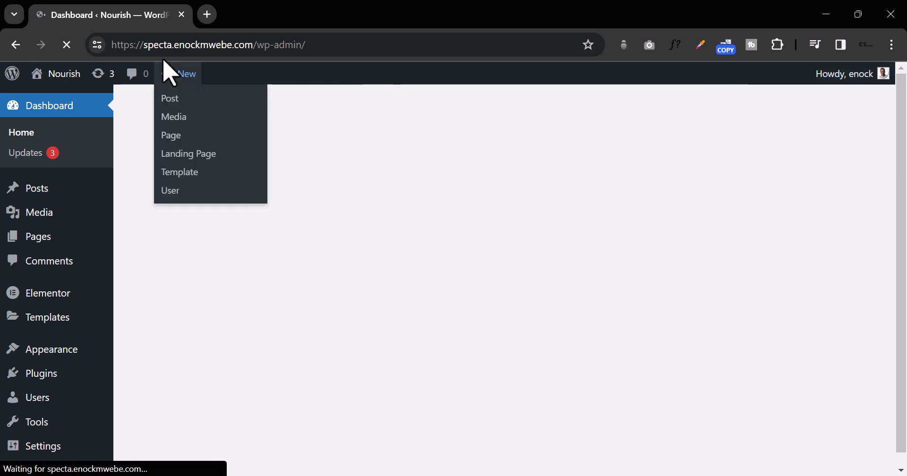
Search the web for "elementor pro" in a new browser tab.
click(208, 14)
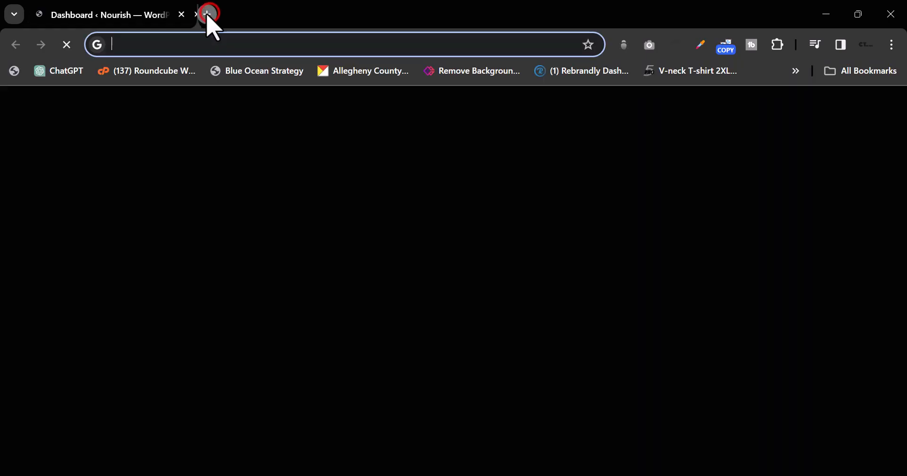
click(224, 53)
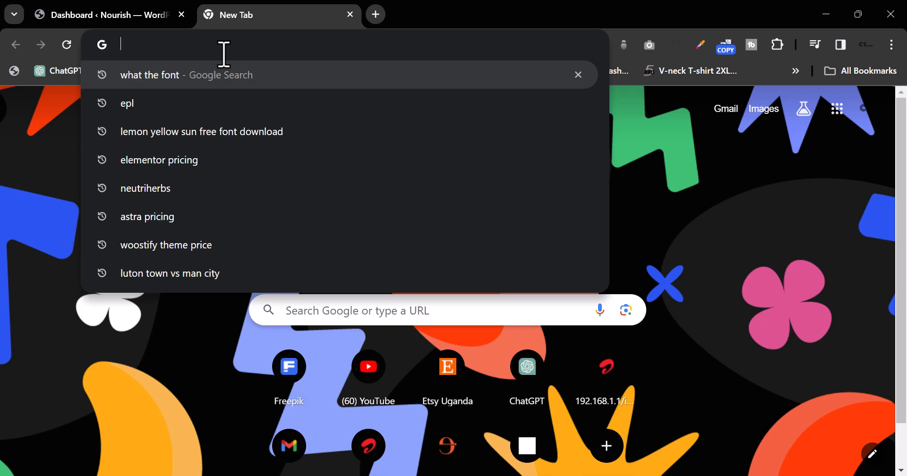
text(eleme)
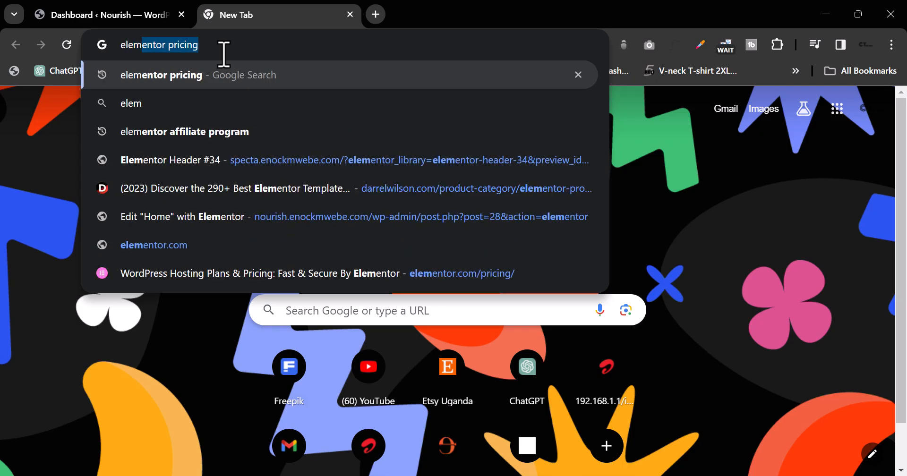
text(nr)
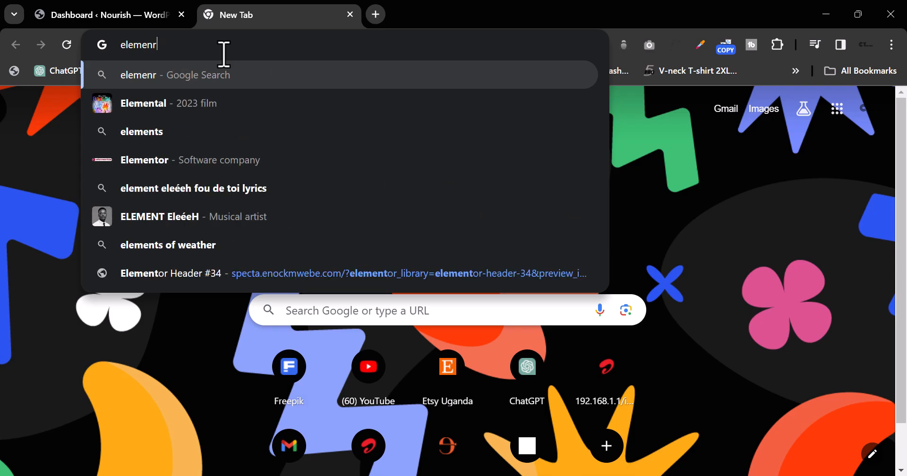
key(BackSpace)
text(tor pro)
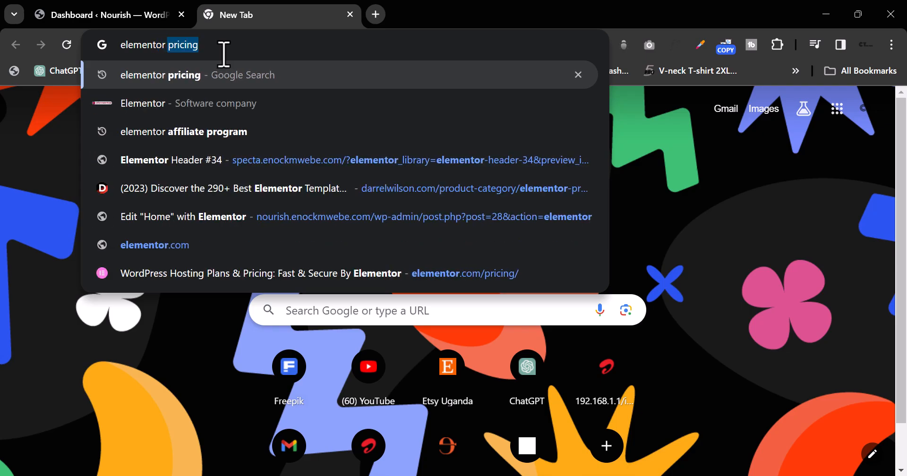
key(Return)
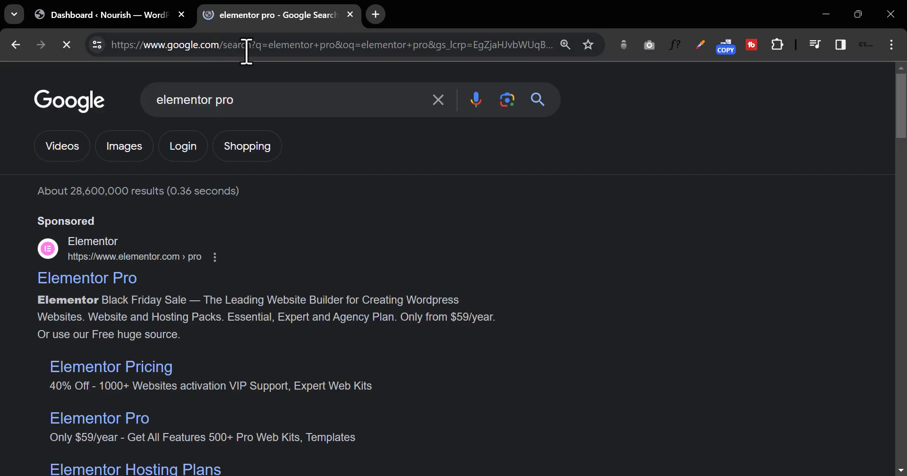
Open the Elementor Pro page and compare the prices and features of its Essential, Advanced, Expert and Agency plans.
scroll(251, 217, down, 2)
scroll(187, 213, down, 6)
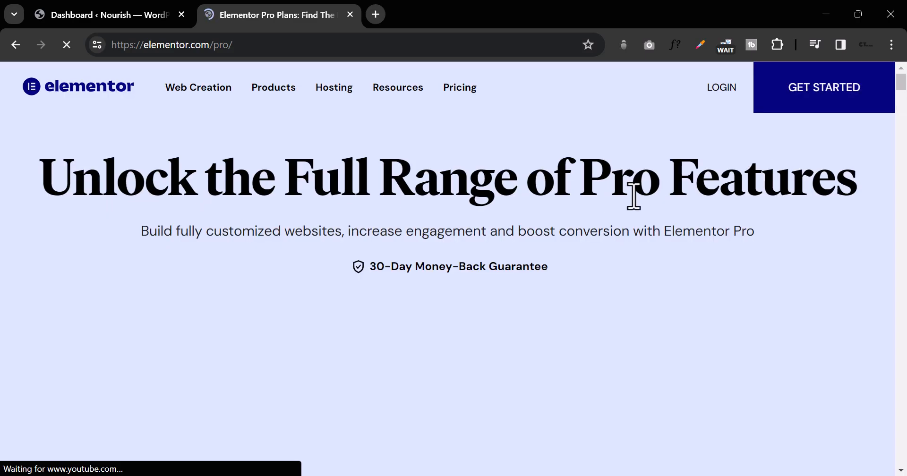
scroll(633, 196, down, 5)
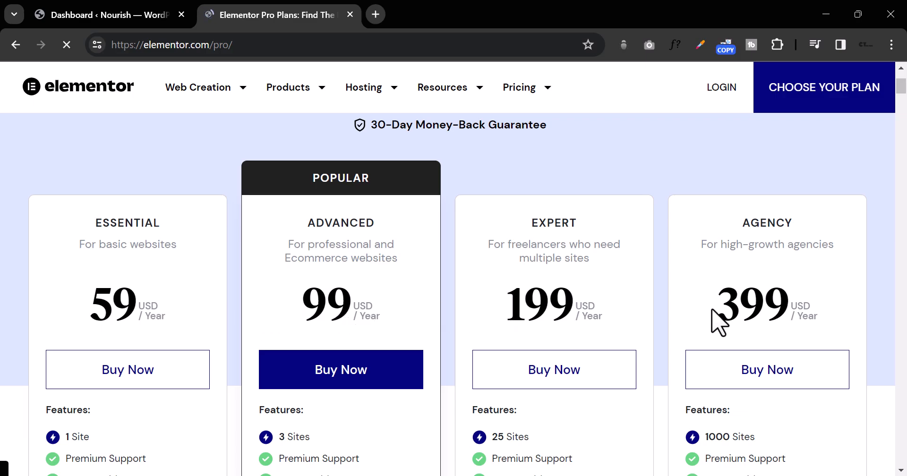
scroll(802, 325, down, 3)
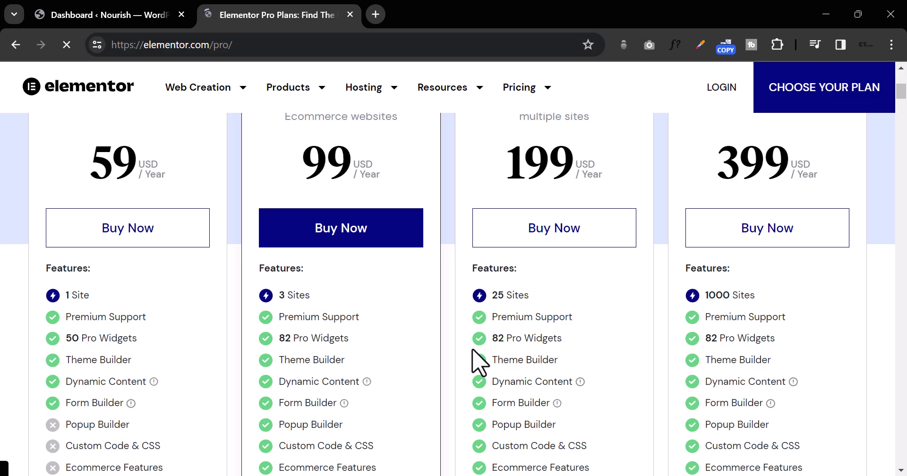
scroll(385, 333, up, 3)
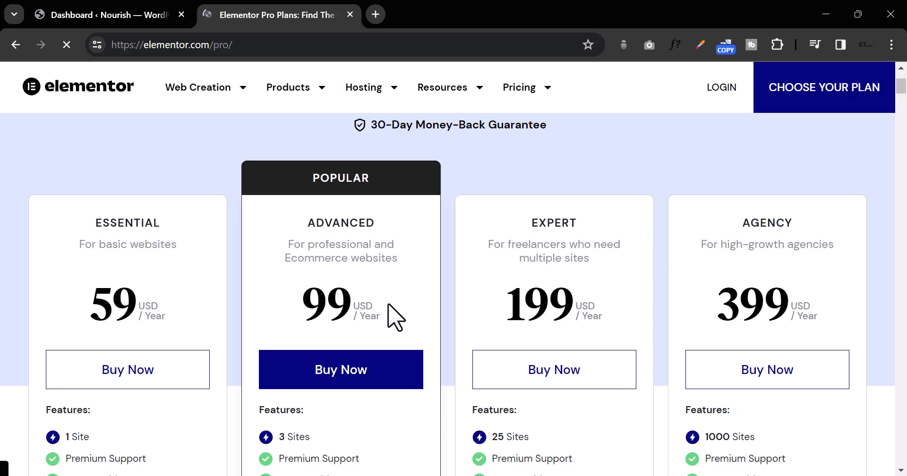
scroll(395, 316, down, 1)
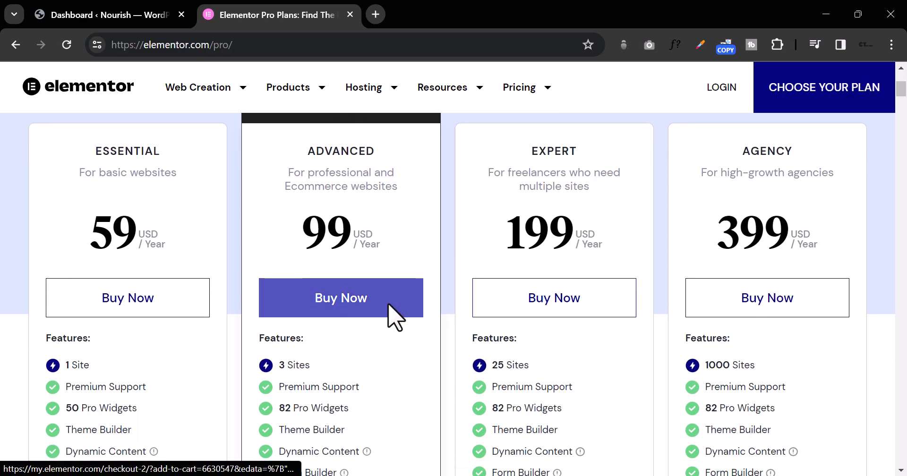
click(368, 306)
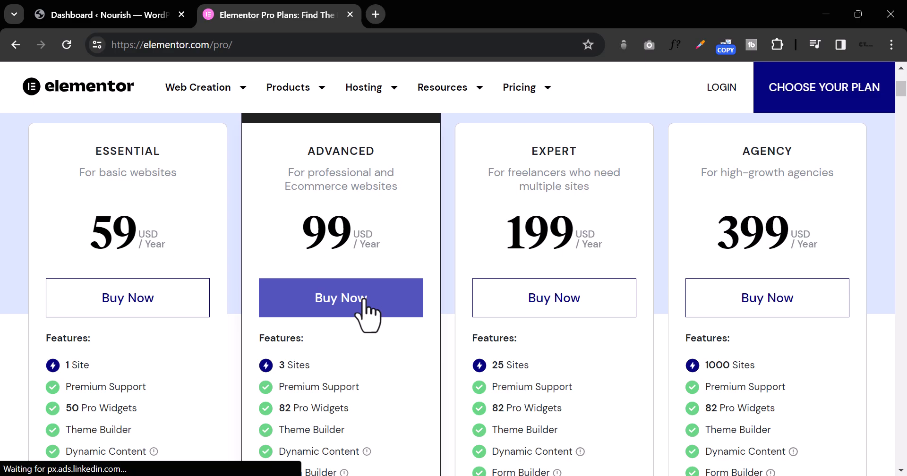
click(124, 28)
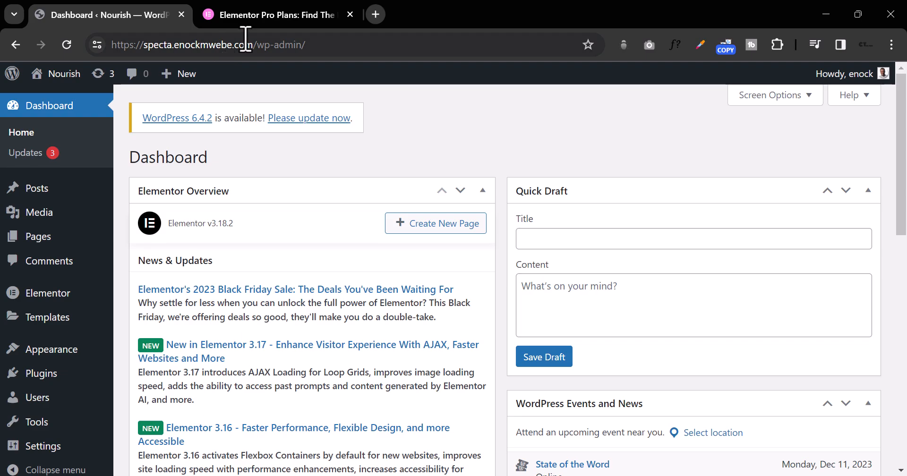
click(294, 23)
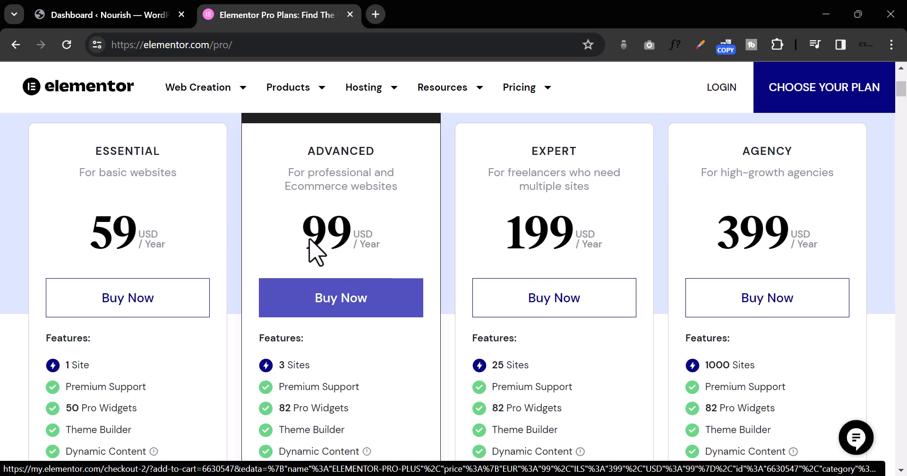
Return to the WordPress dashboard and select elementor-pro_v3.7.7.zip as the plugin file to upload.
mouse_move(128, 21)
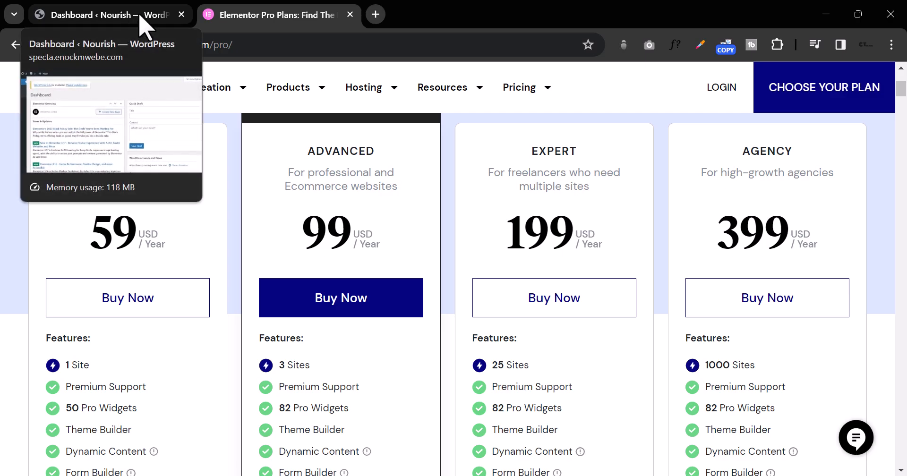
click(140, 18)
mouse_move(54, 380)
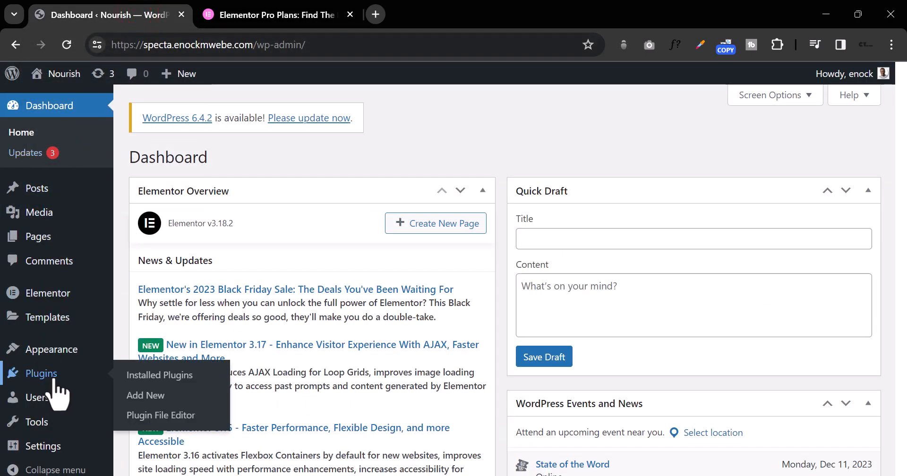
click(171, 398)
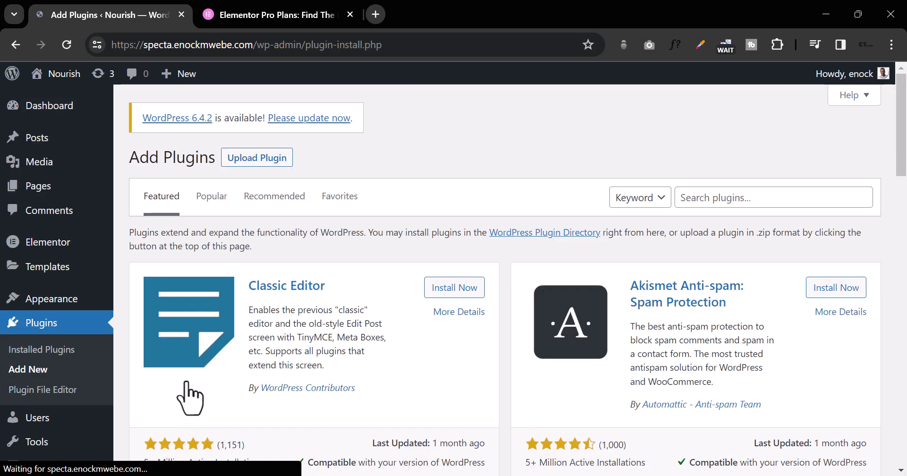
click(273, 159)
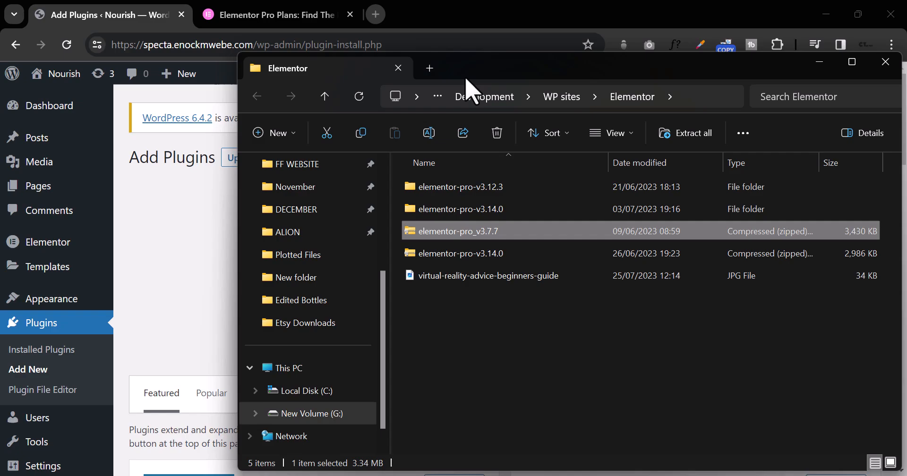
drag(474, 66, 723, 99)
drag(711, 251, 431, 288)
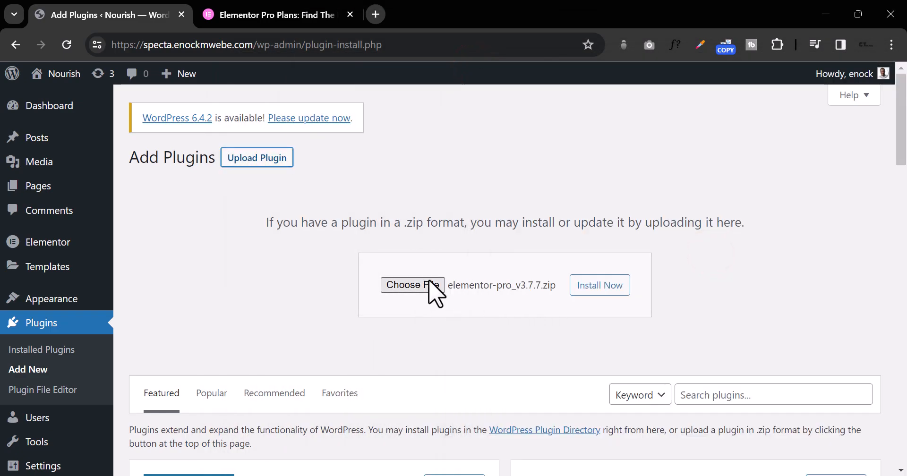
Install the selected Elementor Pro plugin file and activate the plugin.
click(601, 289)
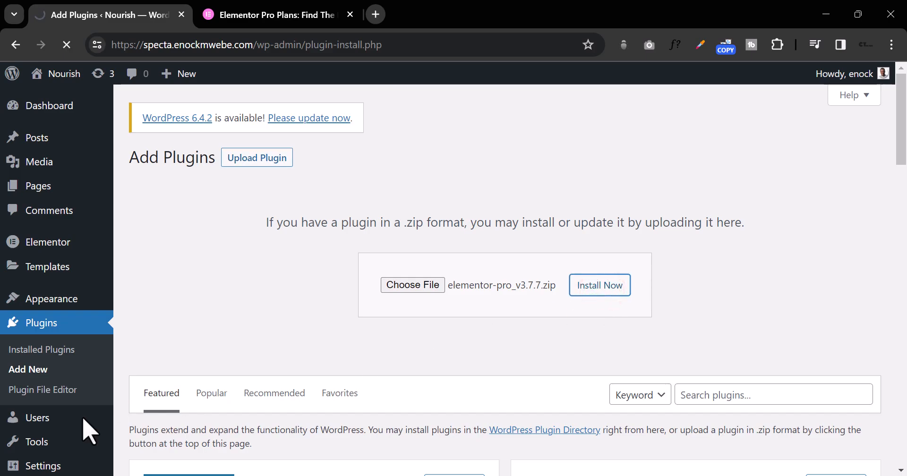
click(67, 397)
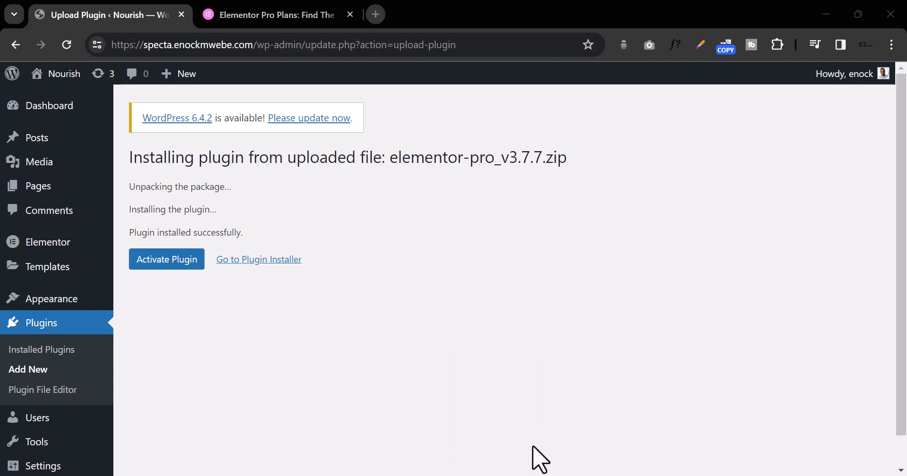
click(161, 259)
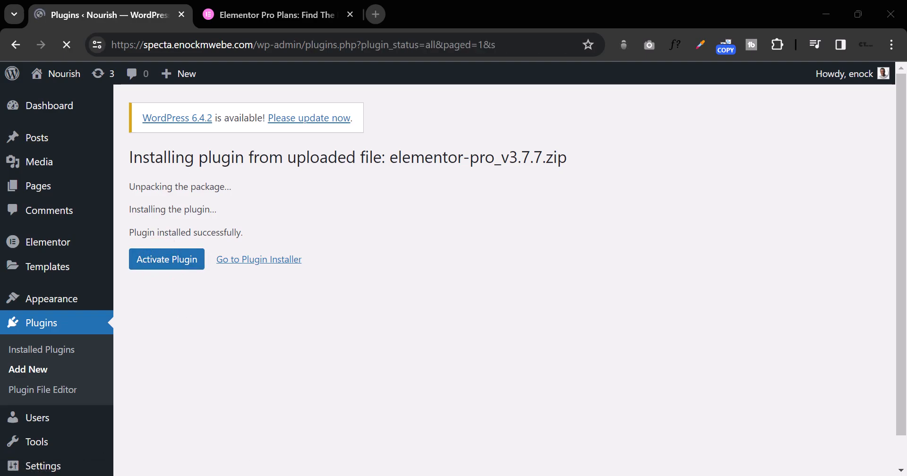
scroll(324, 310, down, 2)
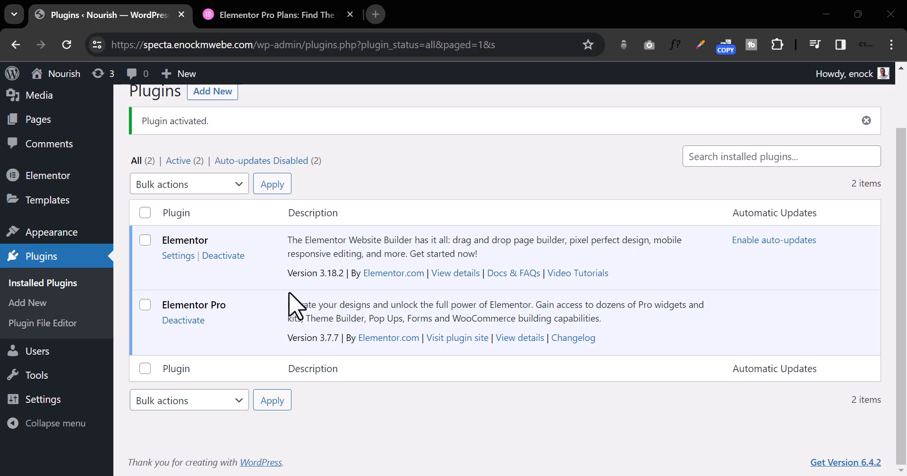
Open the installed themes and activate the Astra theme.
mouse_move(72, 240)
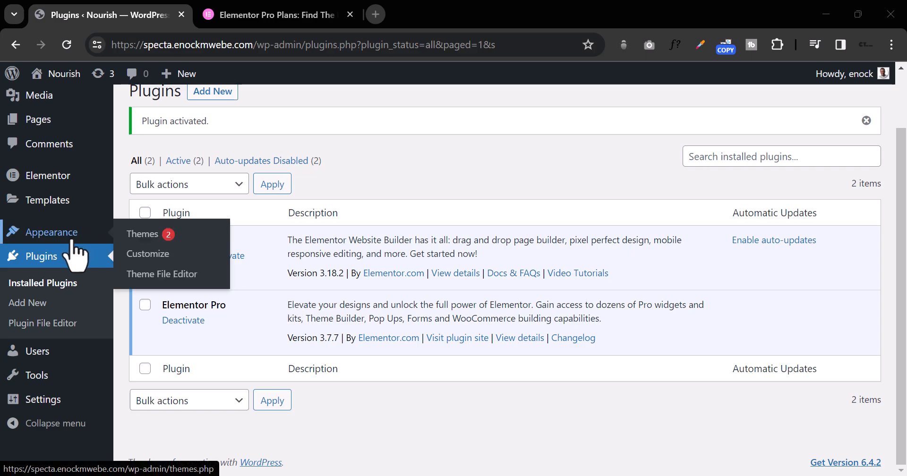
click(147, 242)
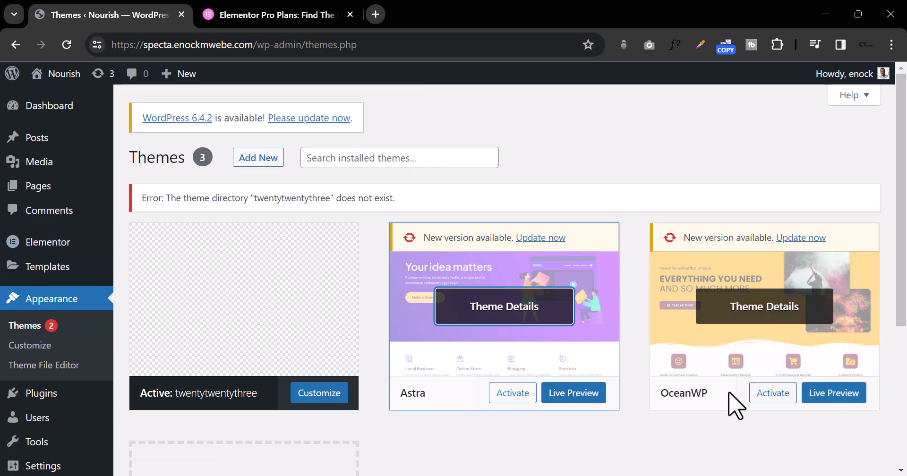
click(522, 400)
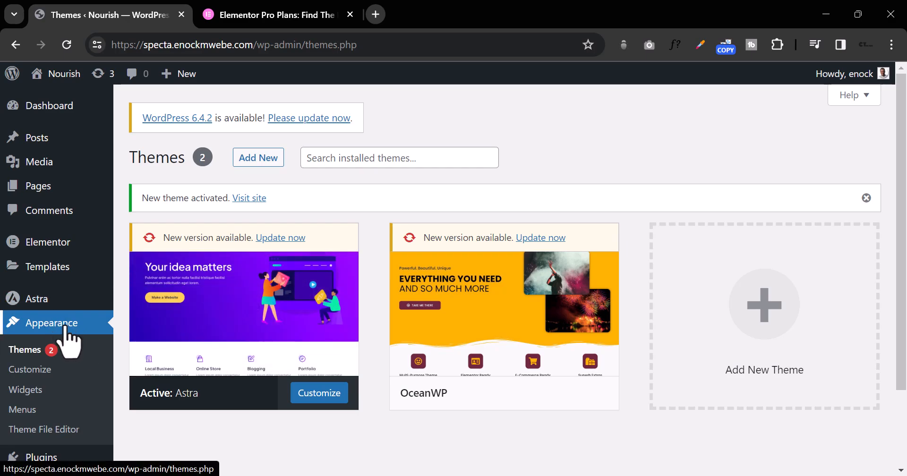
Open the menu editor and enter Main Menu as the new menu's name.
scroll(68, 338, down, 2)
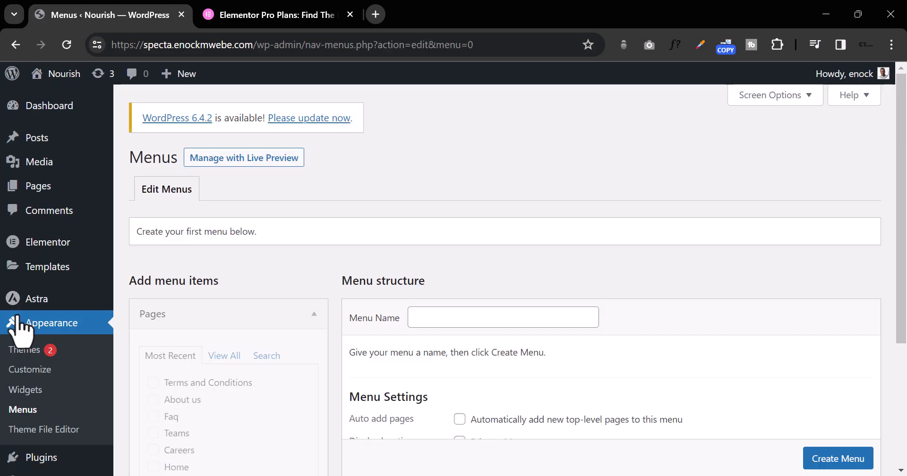
scroll(442, 340, down, 4)
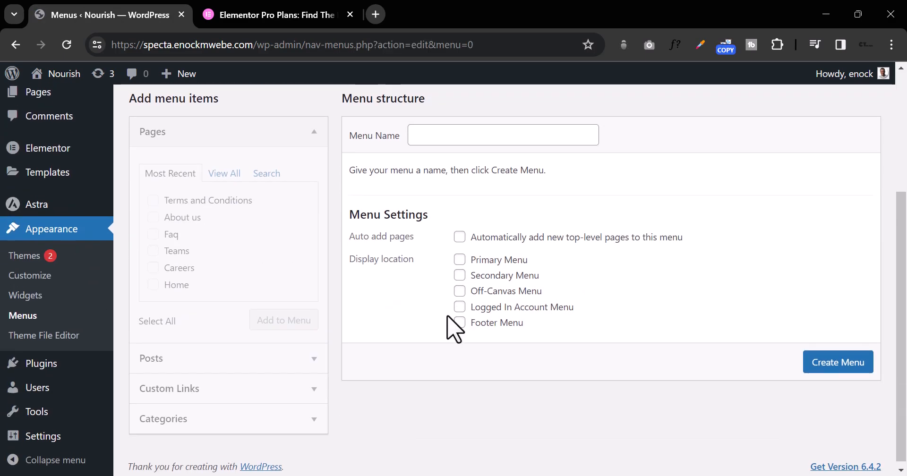
scroll(449, 284, up, 1)
click(446, 202)
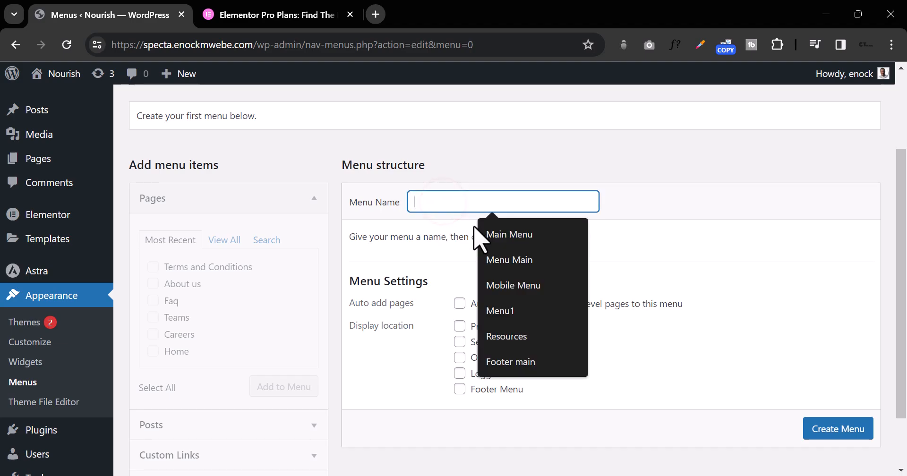
text(Ma)
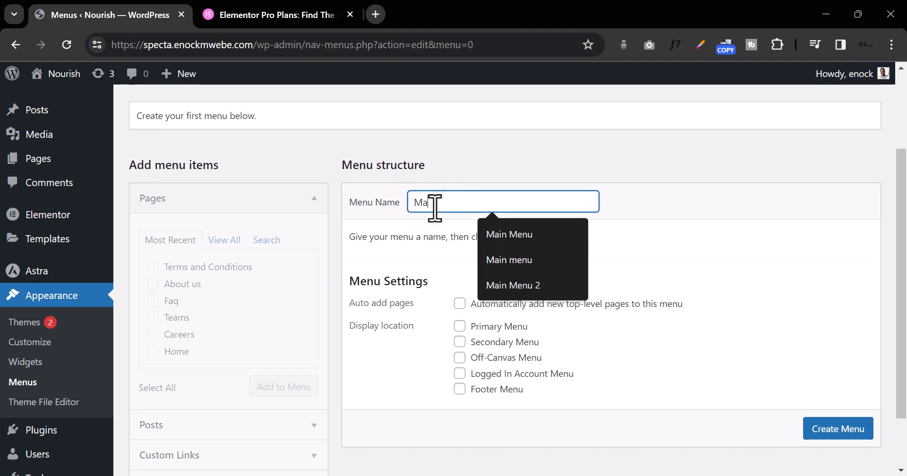
text(in We)
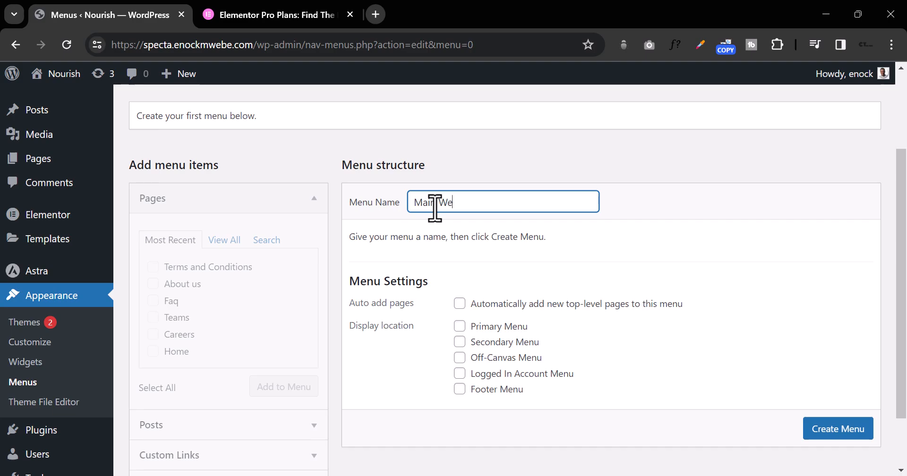
key(BackSpace)
key(BackSpace)
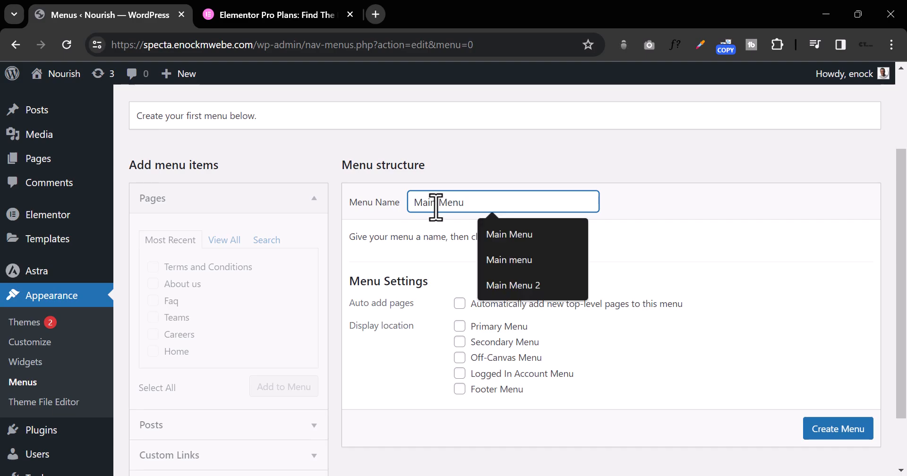
text(Menu)
click(660, 208)
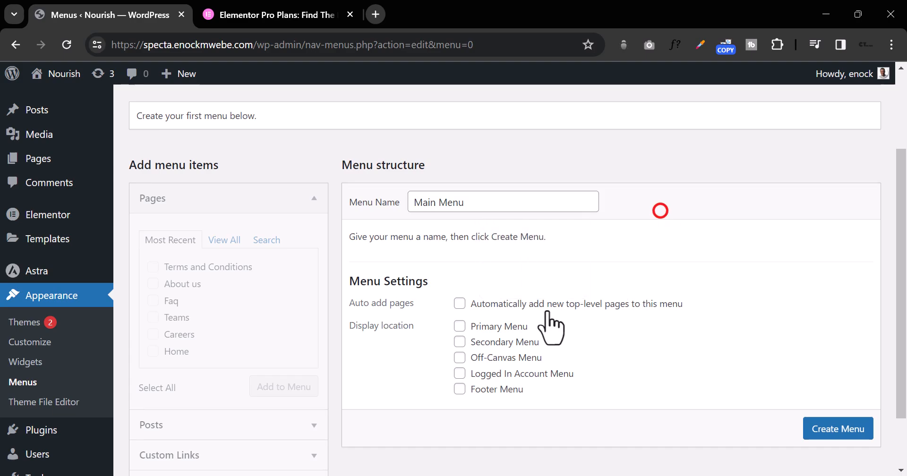
Assign the menu to the Primary Menu display location and create it.
click(461, 327)
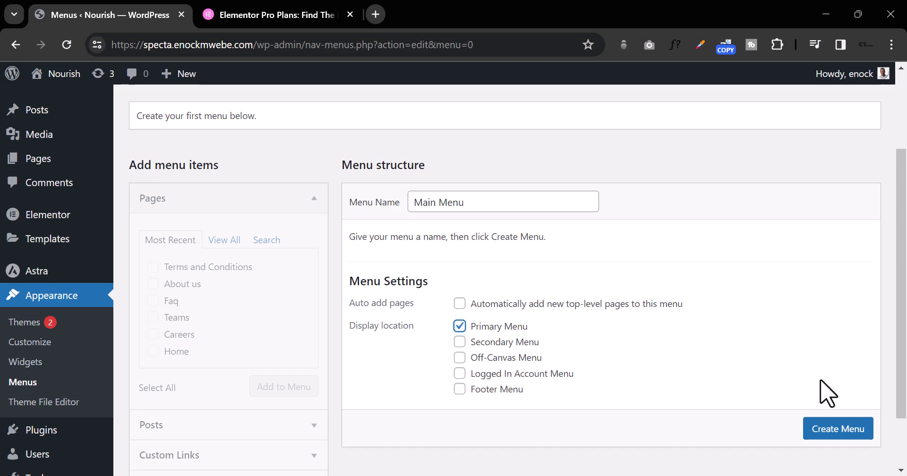
scroll(856, 429, down, 1)
click(850, 432)
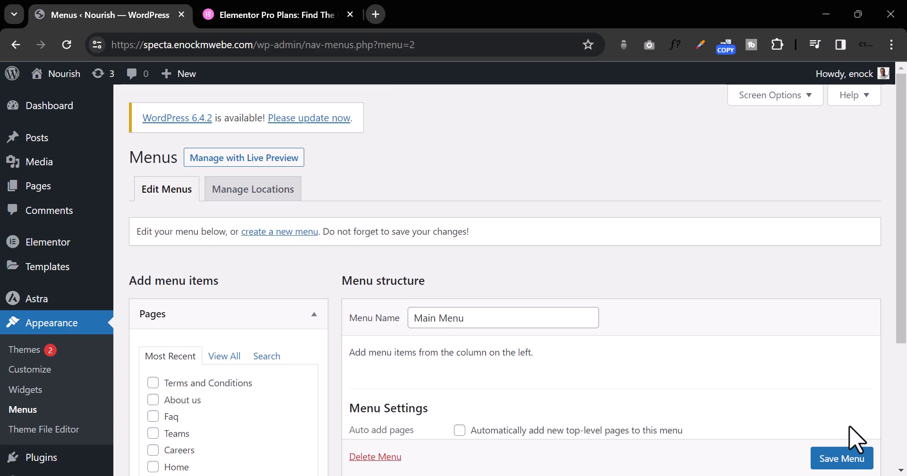
Add the Home, Careers, Teams, Faq, About us and Terms and Conditions pages to Main Menu and save it.
scroll(709, 399, down, 3)
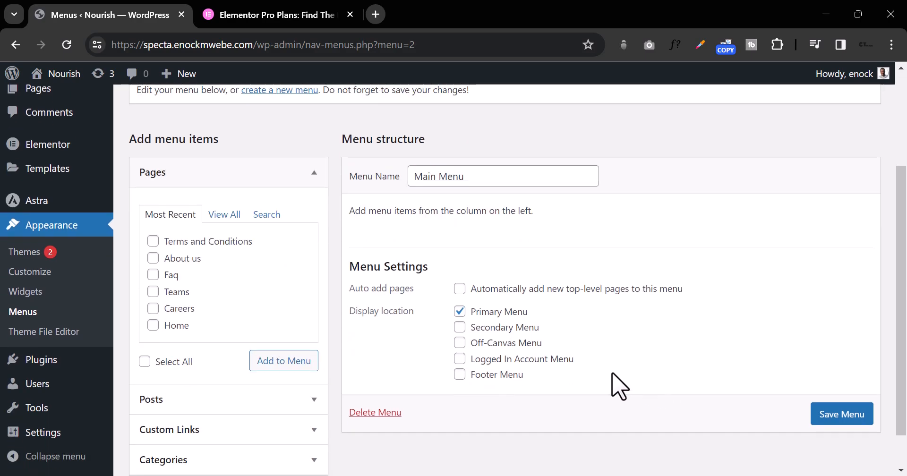
click(153, 325)
click(153, 308)
click(153, 291)
click(153, 275)
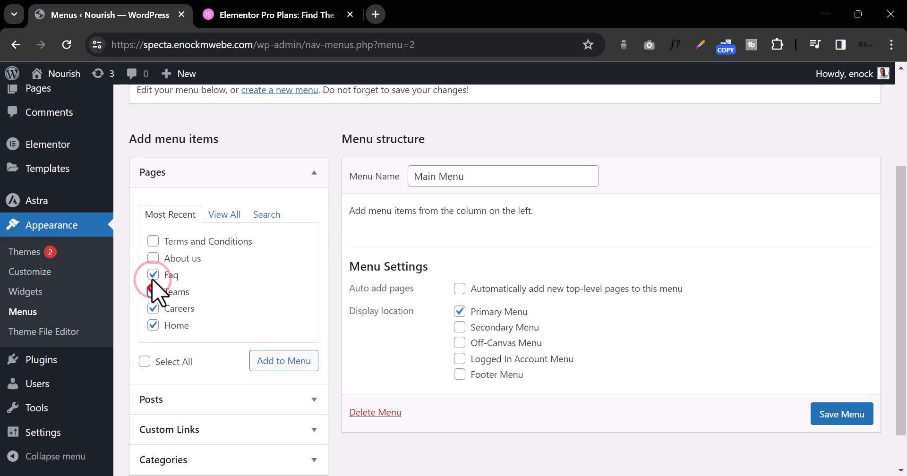
click(153, 258)
click(154, 239)
click(282, 361)
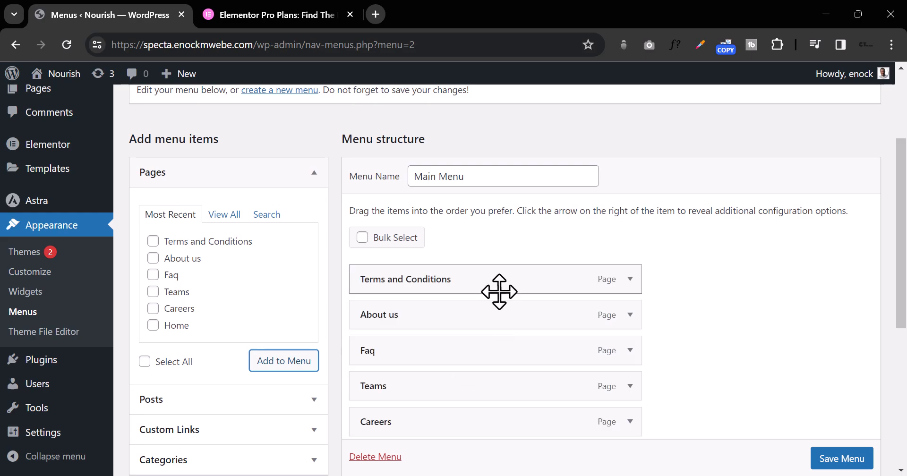
scroll(500, 292, down, 3)
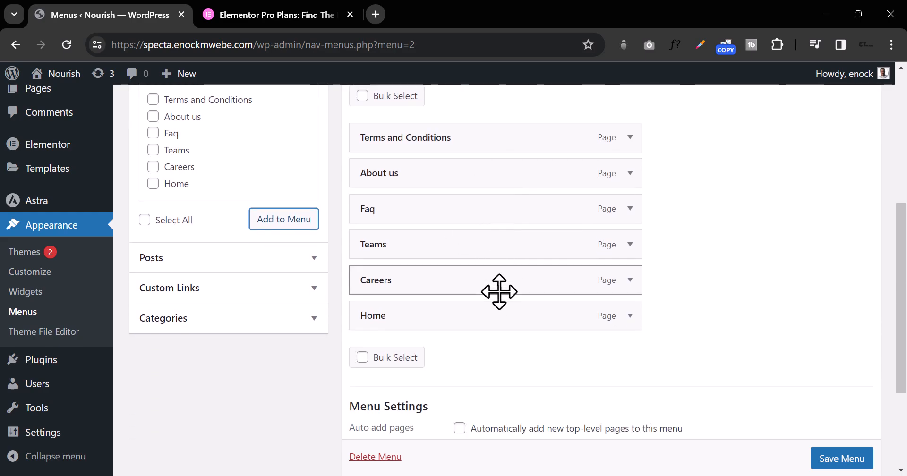
scroll(500, 292, up, 2)
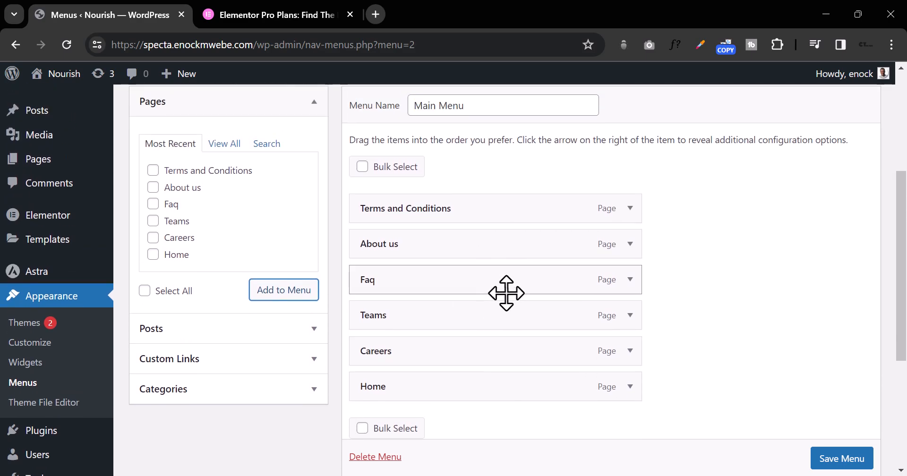
click(821, 456)
scroll(821, 456, down, 1)
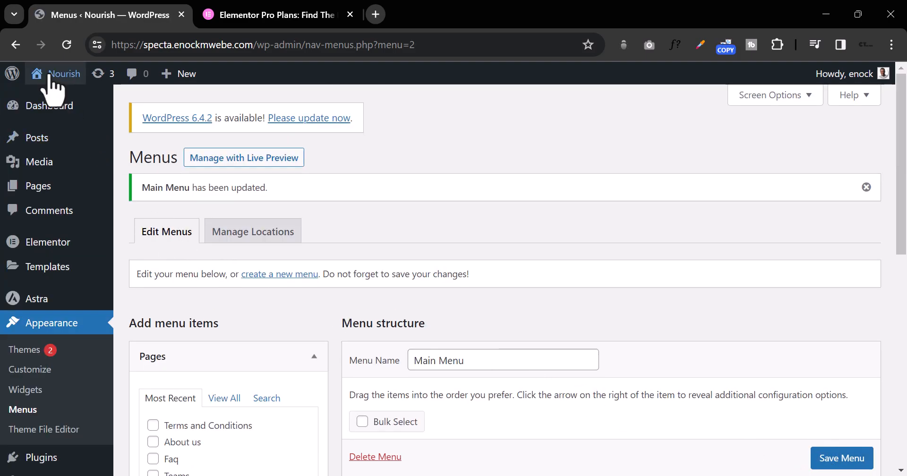
Open the Nourish site in a new tab and check the navigation menu in its header.
mouse_move(49, 75)
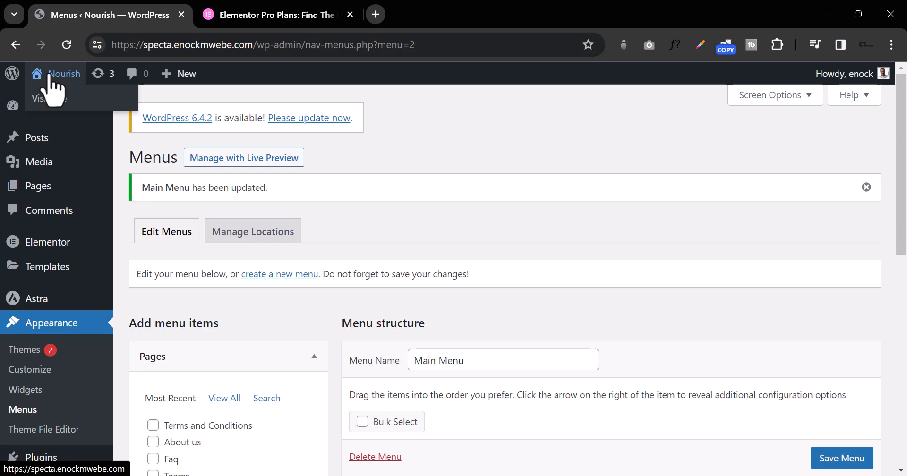
right_click(53, 105)
click(72, 117)
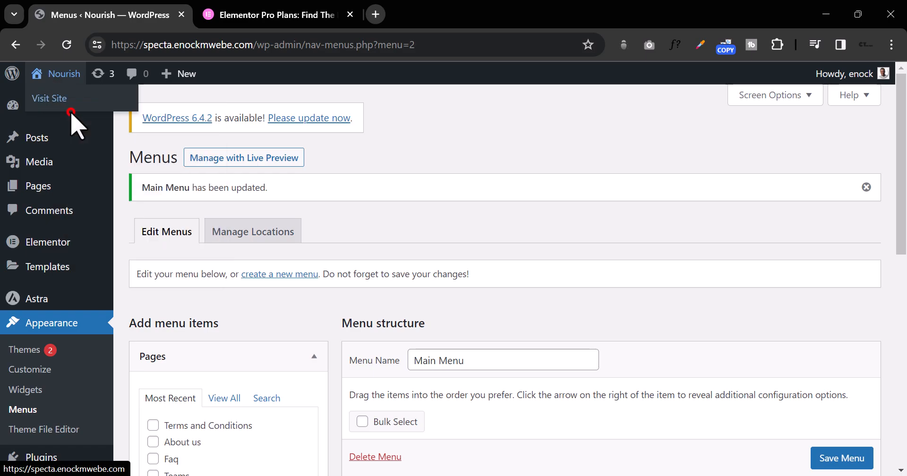
click(518, 15)
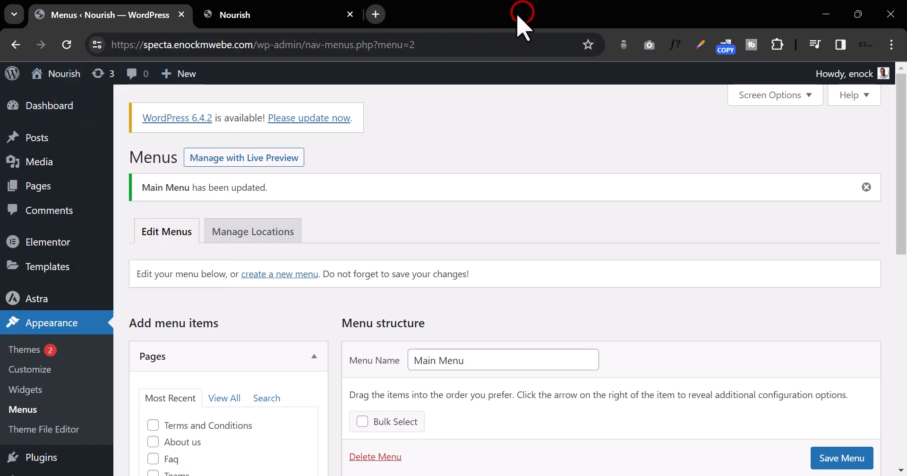
click(280, 17)
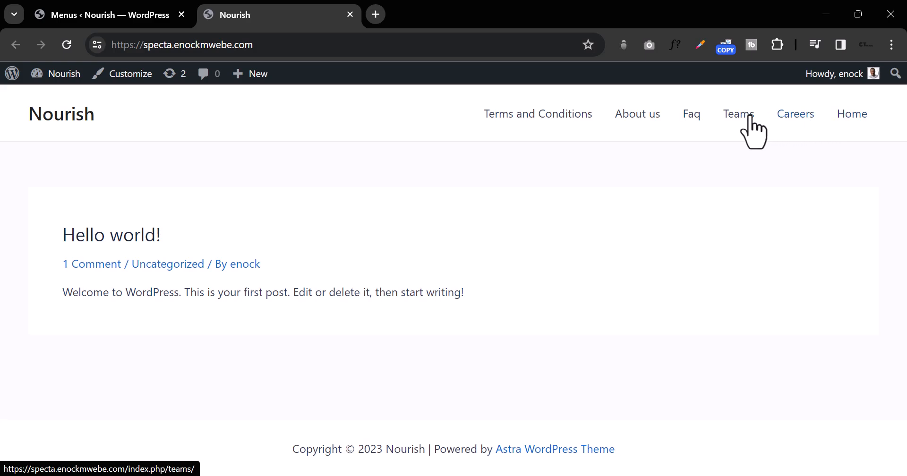
Return to the menu editor and reorder the items so Home comes first, followed by Teams and Careers.
click(107, 15)
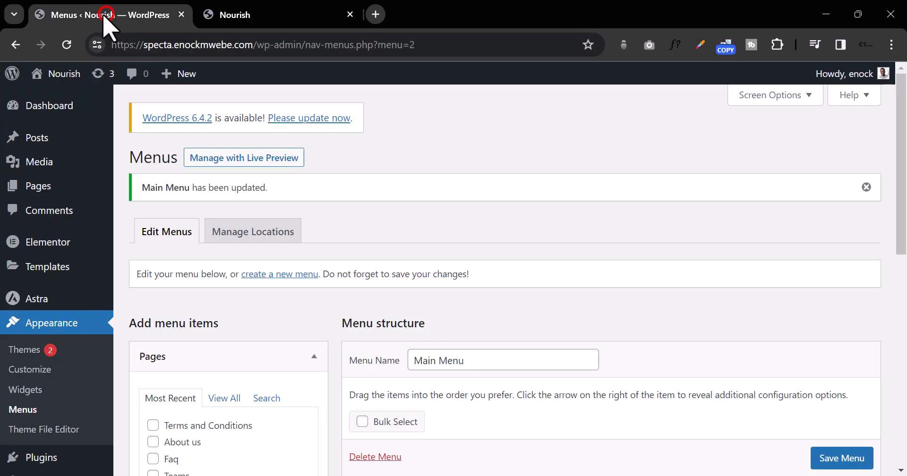
scroll(468, 289, down, 5)
scroll(475, 294, down, 2)
scroll(468, 297, up, 1)
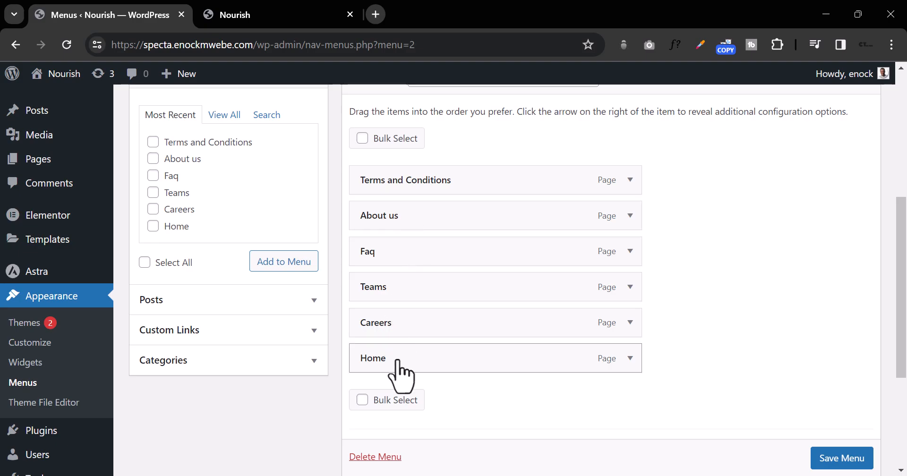
drag(398, 359, 421, 184)
click(394, 215)
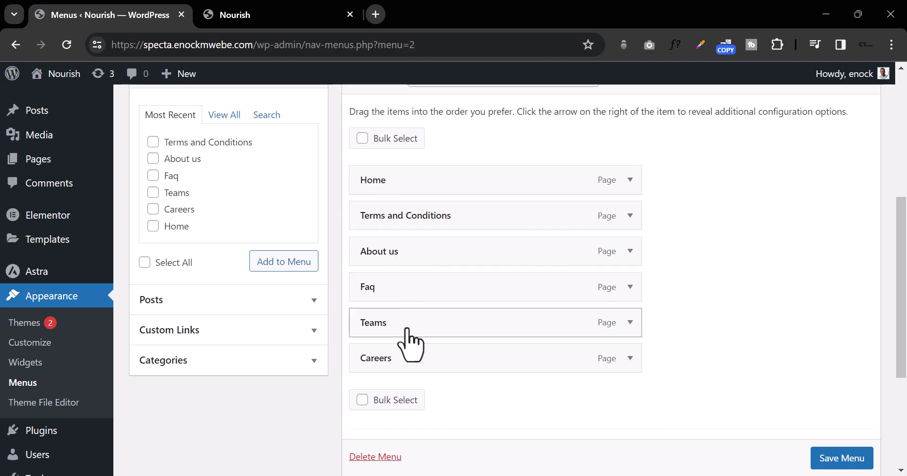
drag(409, 327, 411, 232)
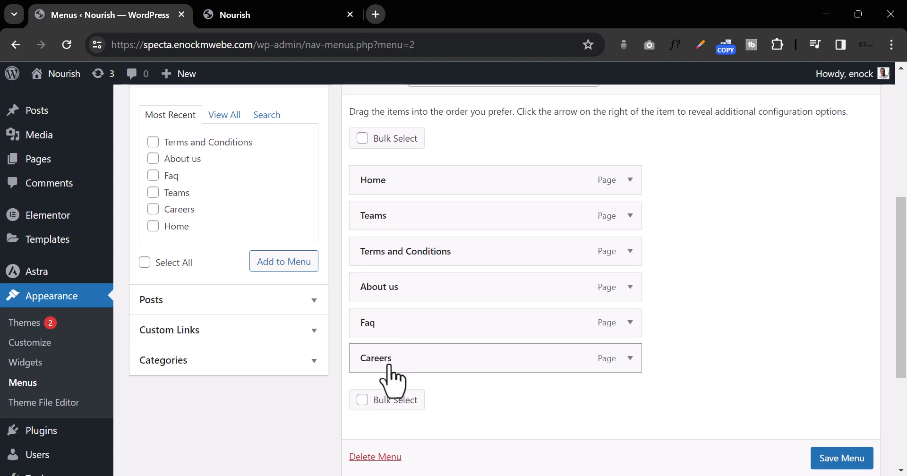
drag(388, 364, 385, 261)
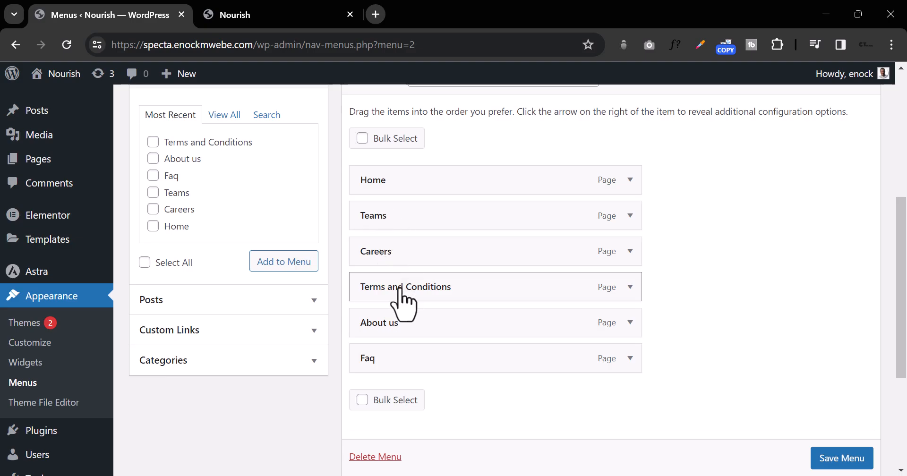
Make Terms and Conditions a sub item of Teams and save the menu.
drag(401, 287, 418, 245)
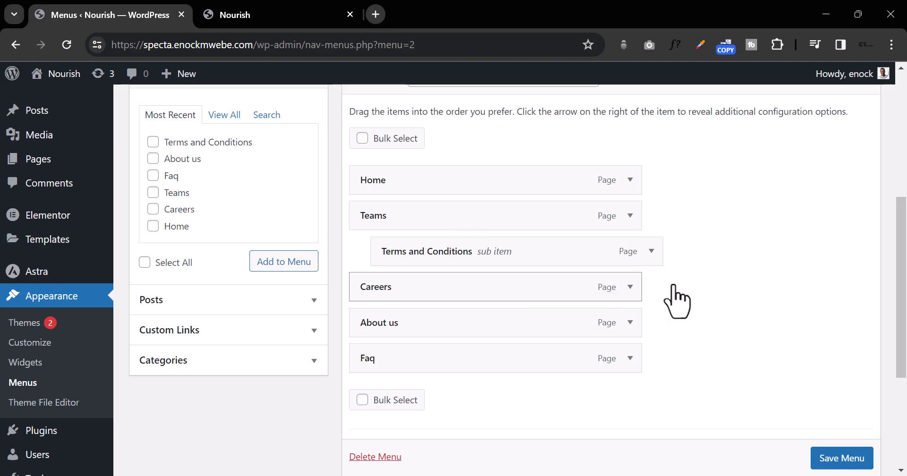
click(842, 460)
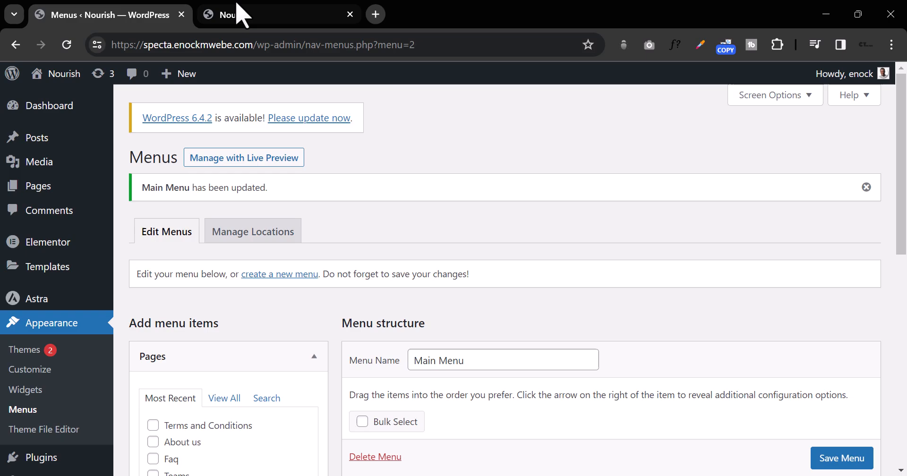
Reload the Nourish site and check the header menu's order and the Teams submenu.
click(241, 14)
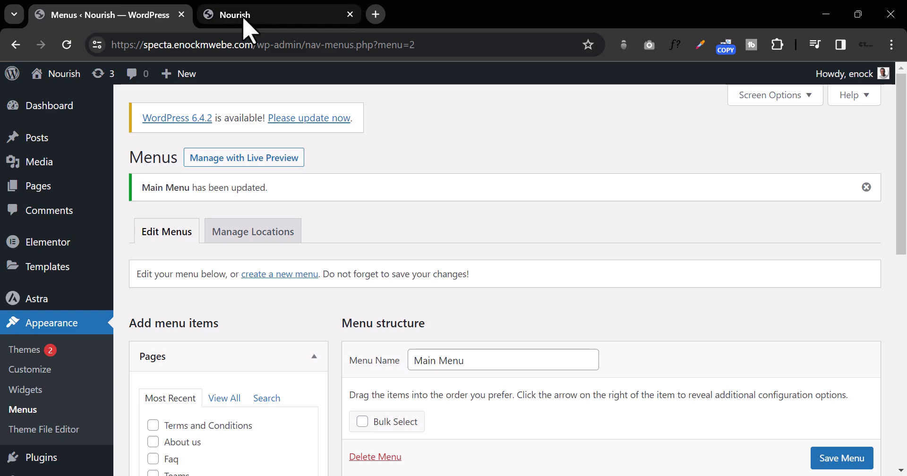
click(66, 45)
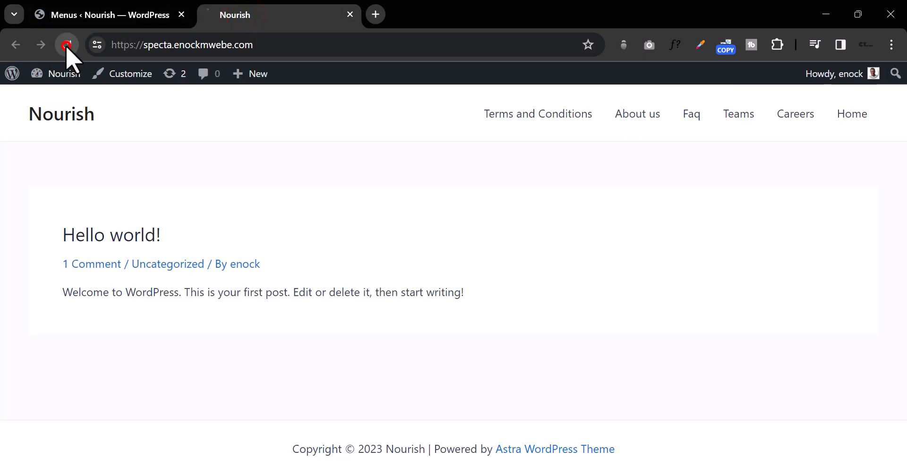
mouse_move(700, 128)
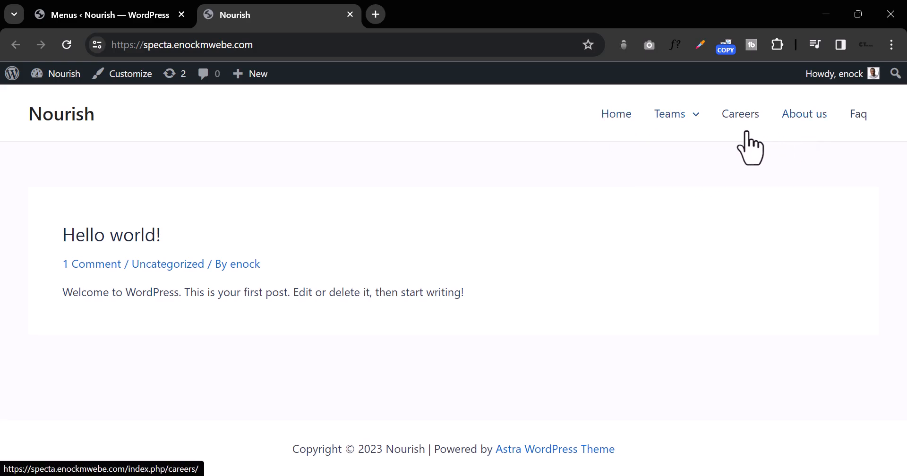
Return to the menu editor, list all available pages and make Faq a sub item of Teams below Terms and Conditions.
click(128, 18)
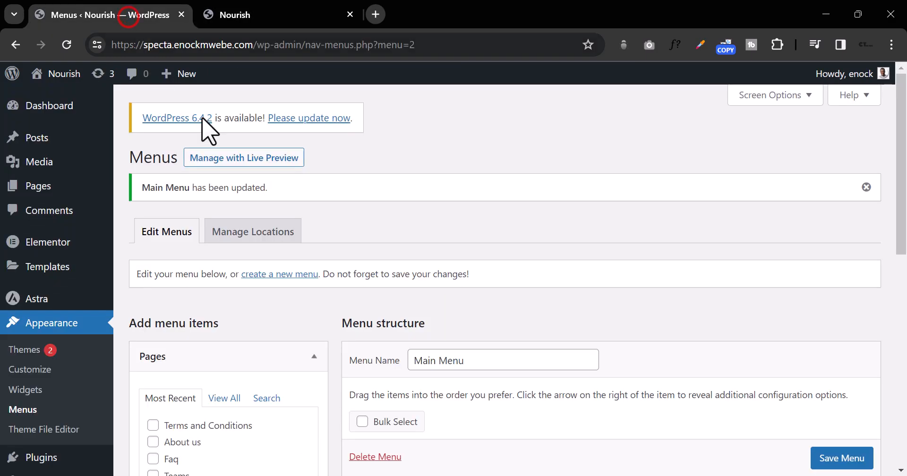
scroll(383, 319, down, 3)
click(217, 256)
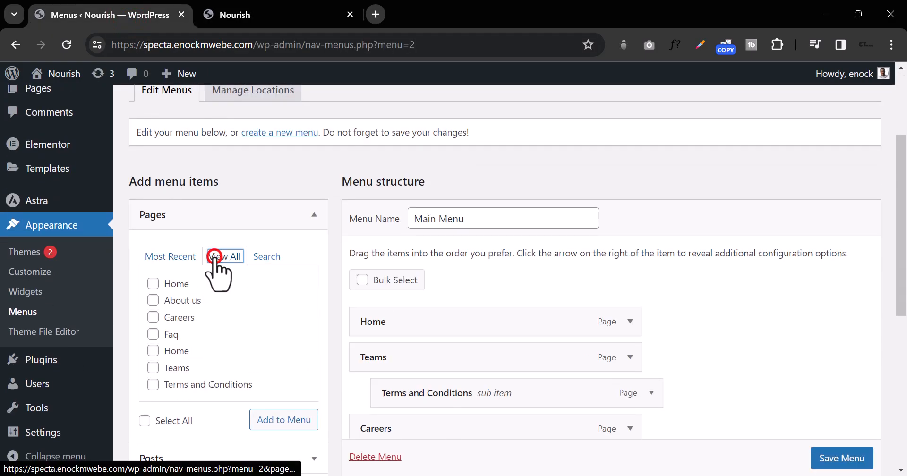
scroll(236, 288, down, 2)
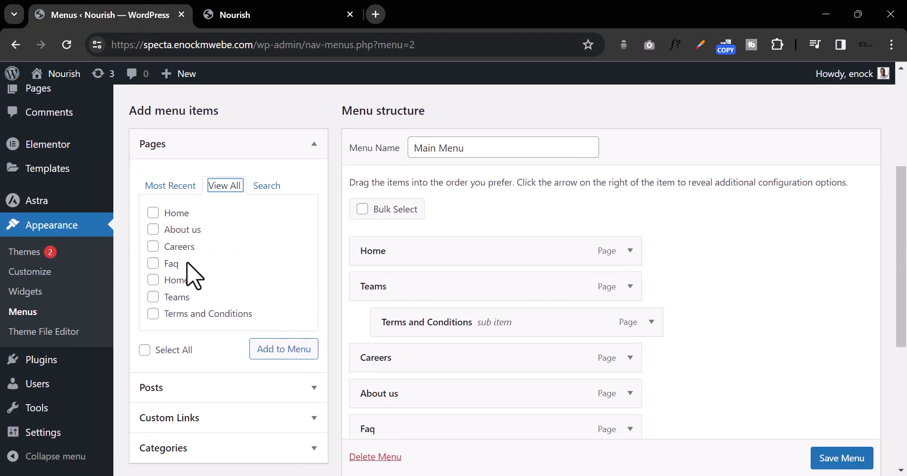
scroll(520, 310, down, 3)
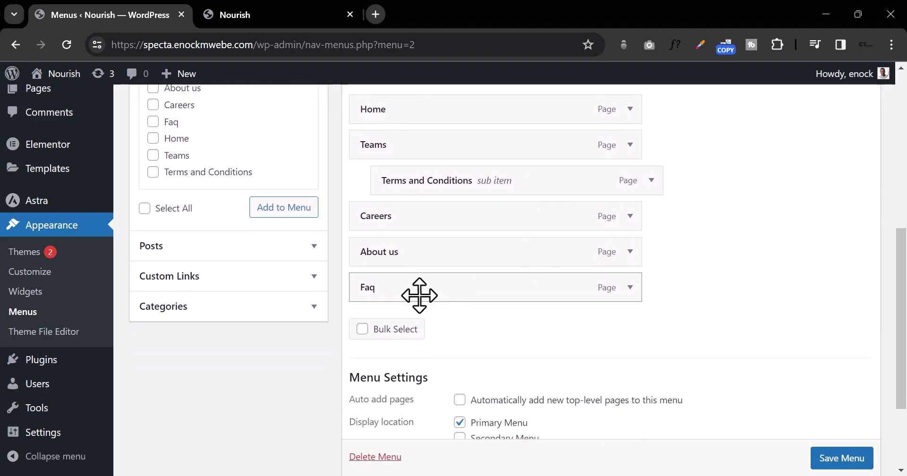
drag(420, 295, 426, 236)
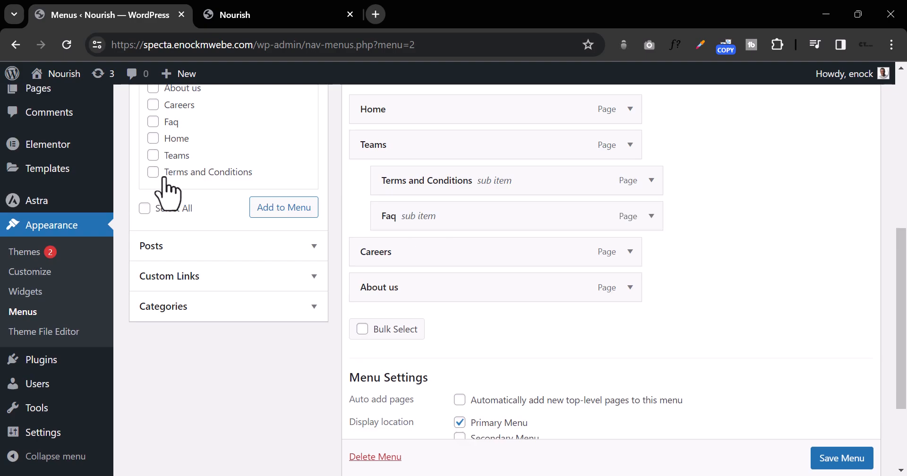
scroll(164, 179, up, 2)
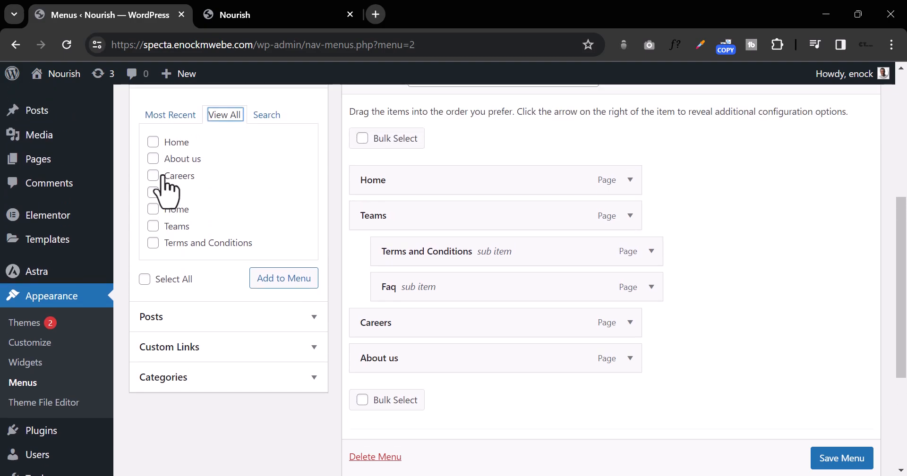
Add another About us page to the menu as a sub item of Teams below Faq, and save the menu.
click(156, 158)
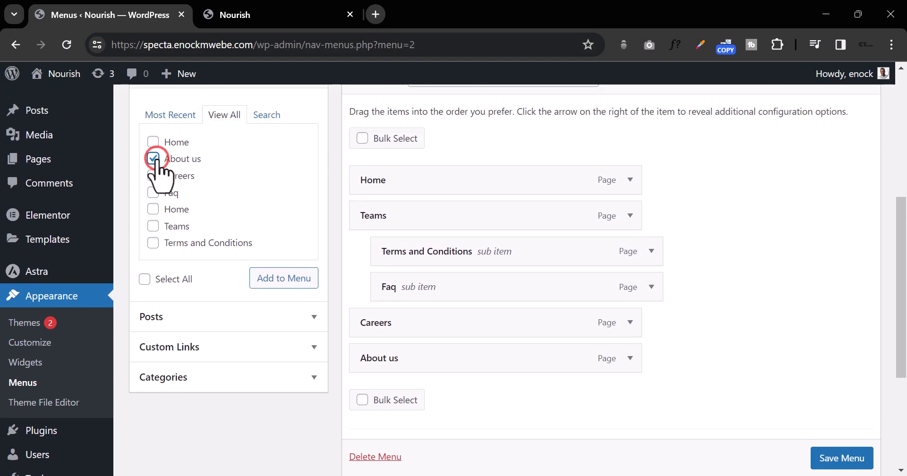
click(289, 278)
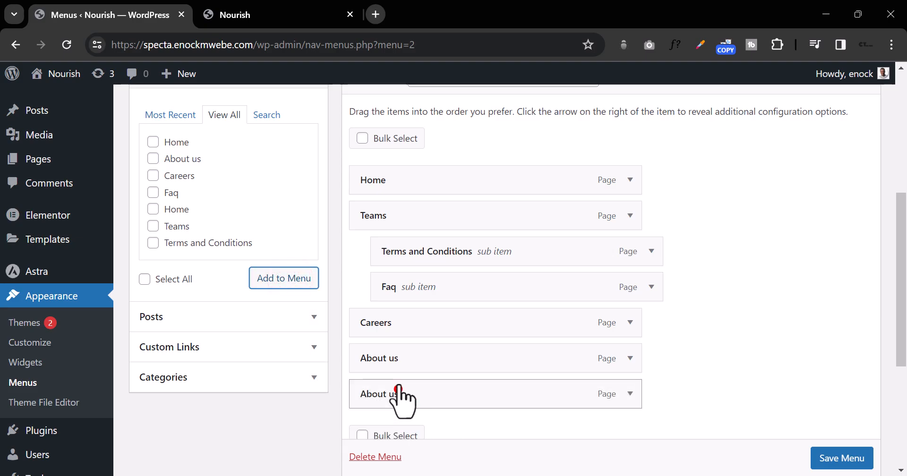
drag(399, 388, 424, 327)
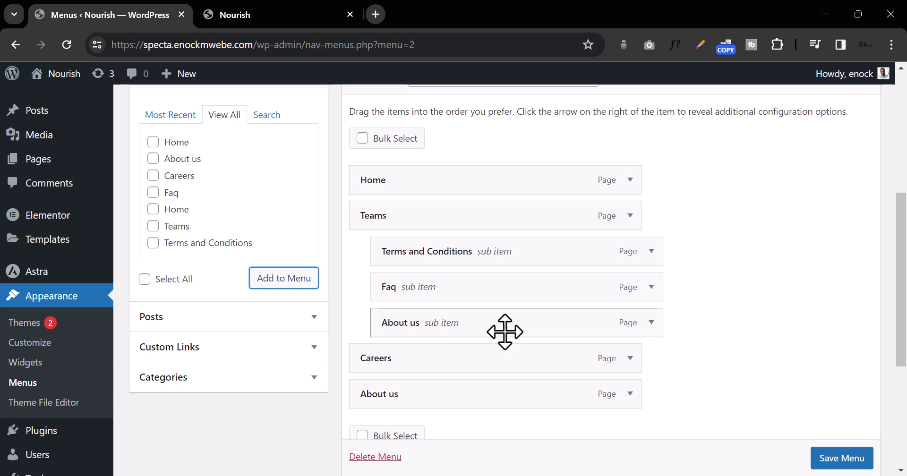
scroll(824, 466, down, 1)
click(826, 464)
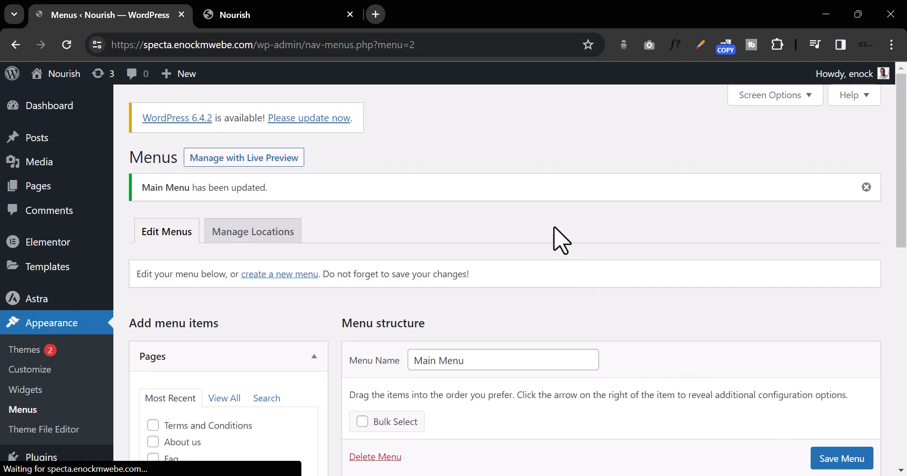
Reload the Nourish site and check the updated header menu.
click(265, 15)
click(65, 47)
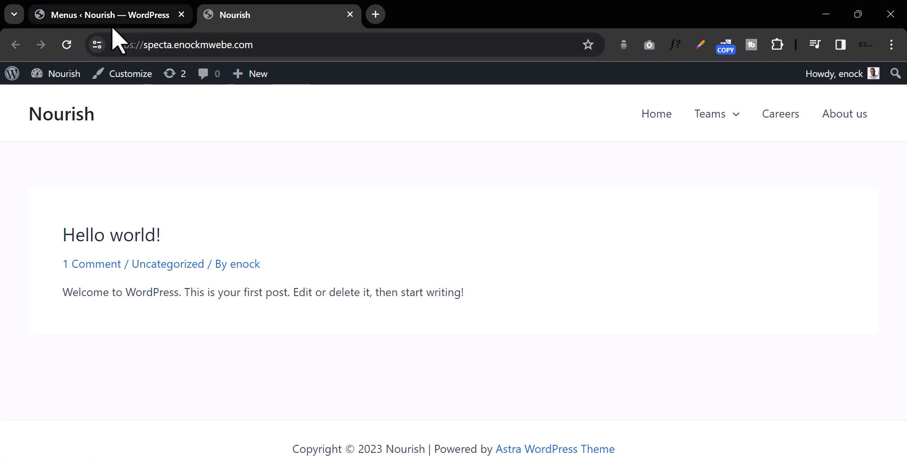
Open Elementor's Theme Builder from the site admin, look over its site parts and compare them with the live Nourish site.
click(135, 18)
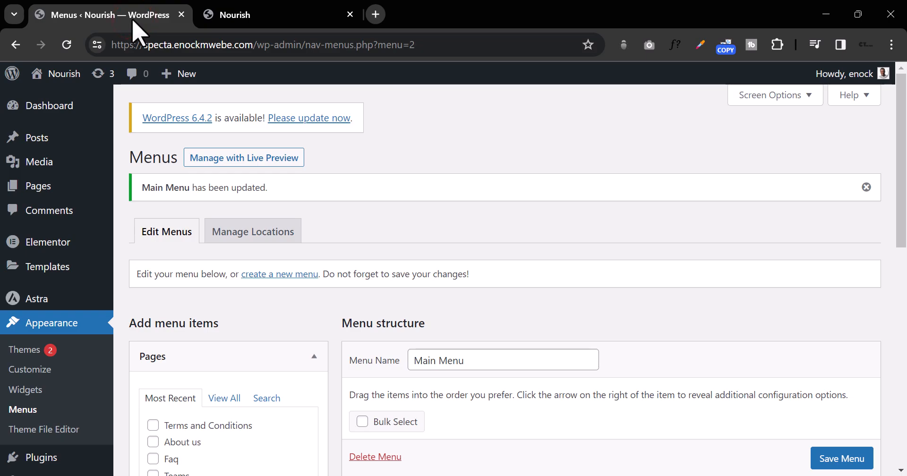
mouse_move(75, 240)
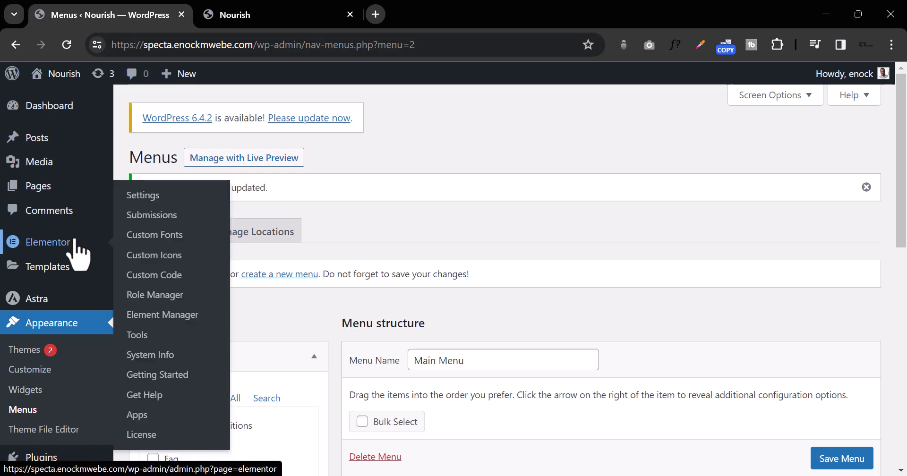
mouse_move(72, 267)
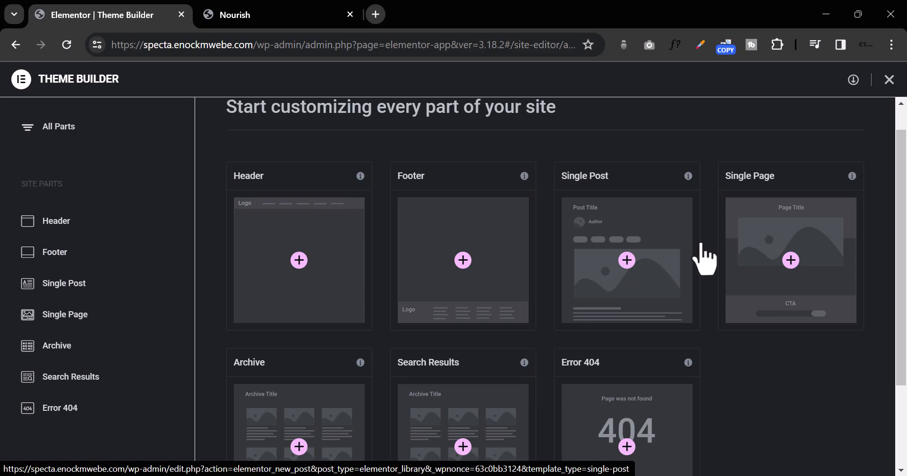
scroll(732, 279, down, 3)
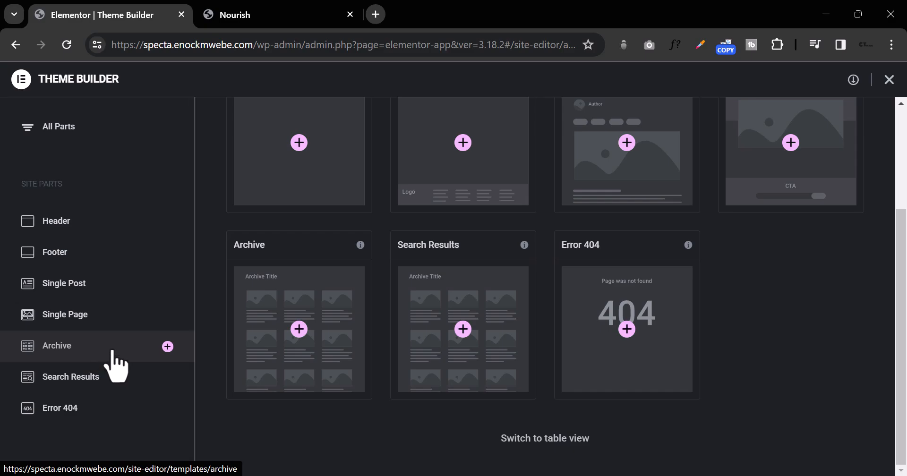
scroll(364, 359, up, 3)
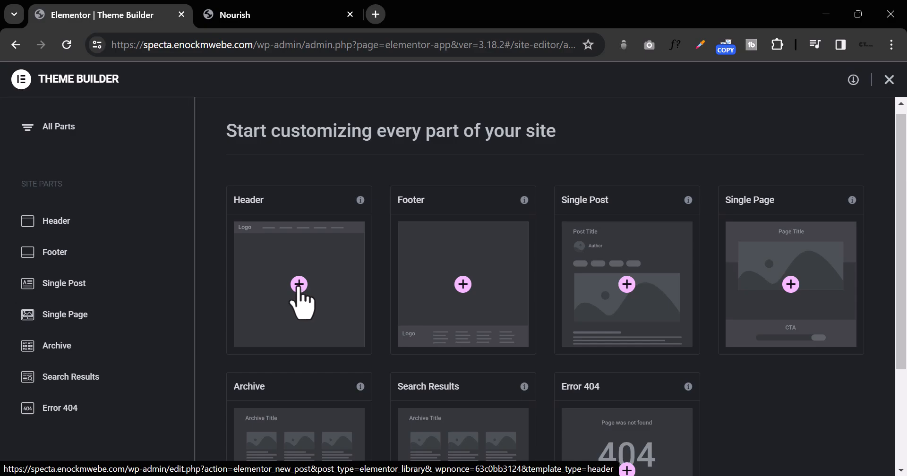
click(246, 16)
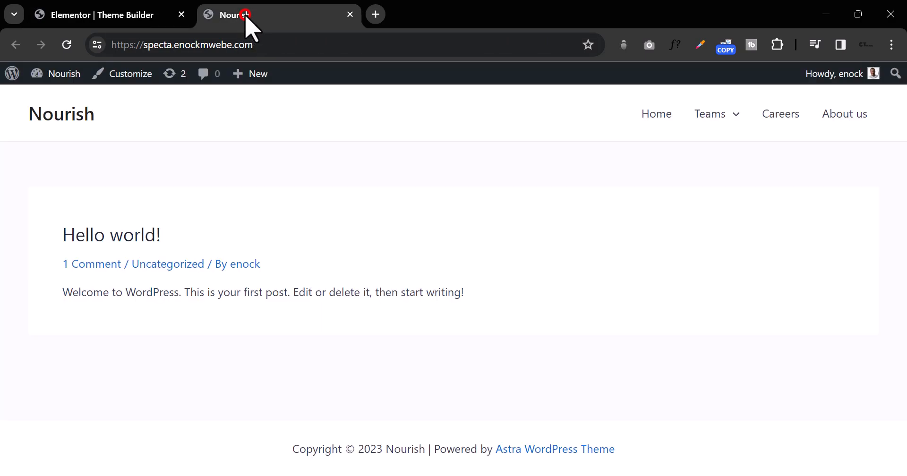
click(83, 17)
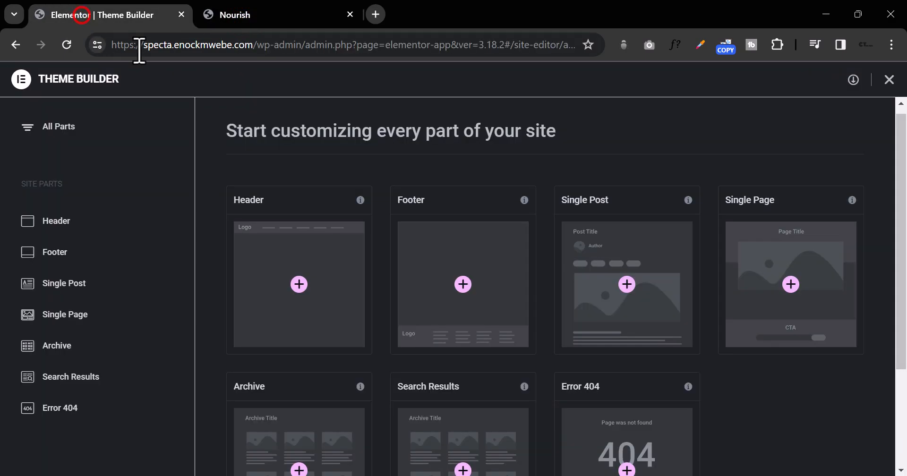
Open the Reading settings from the Nourish site's dashboard and set the homepage to a static page, Home.
click(255, 24)
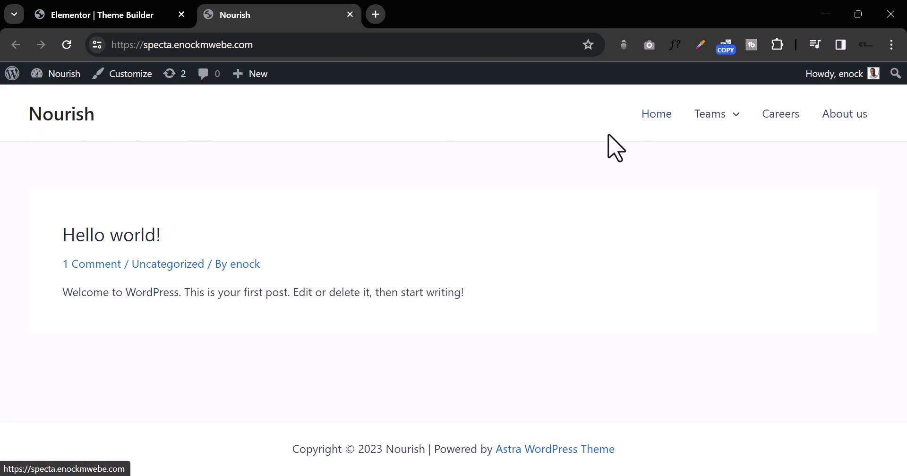
mouse_move(38, 80)
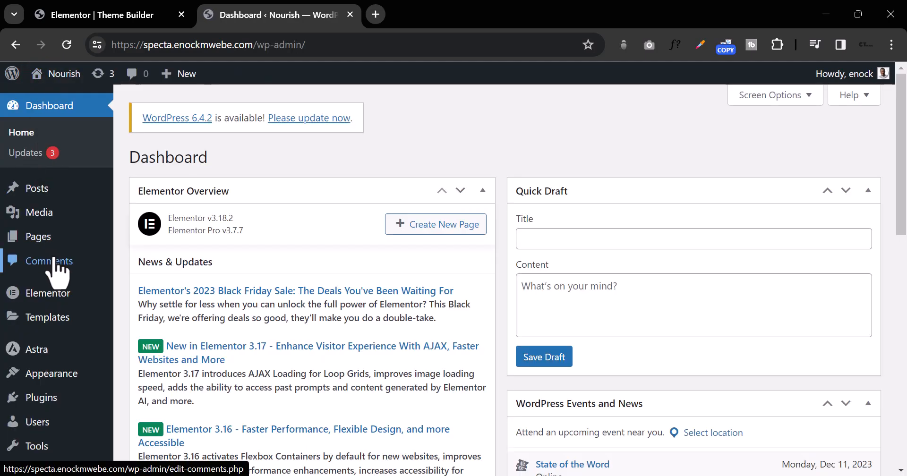
scroll(57, 269, down, 5)
mouse_move(28, 433)
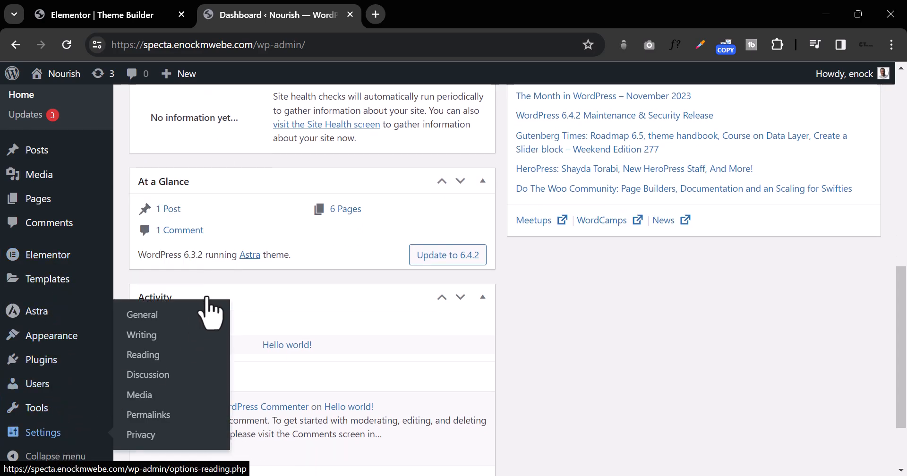
click(170, 356)
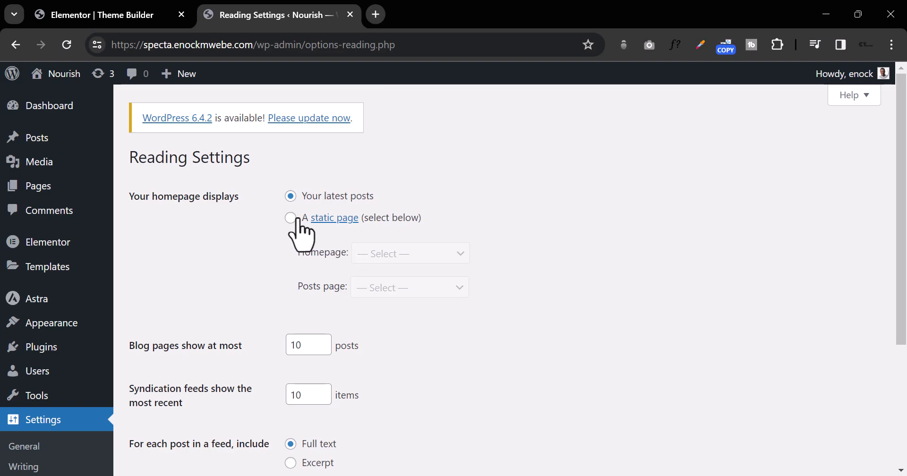
click(291, 218)
click(437, 254)
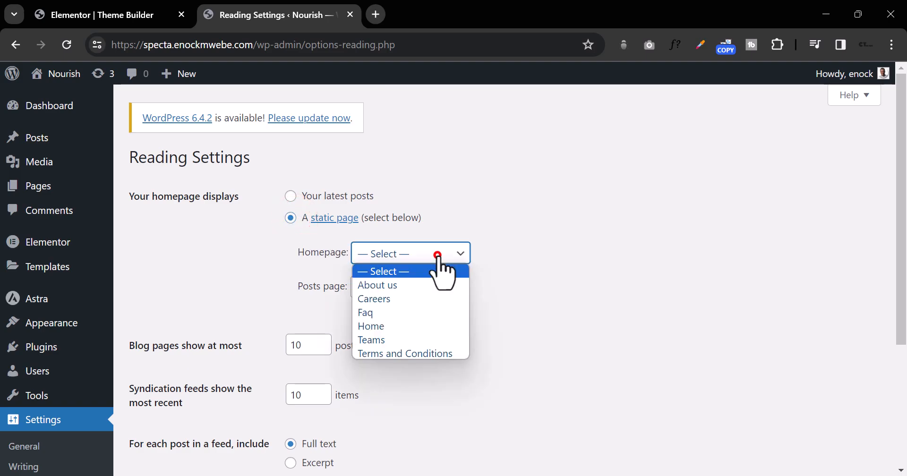
click(428, 326)
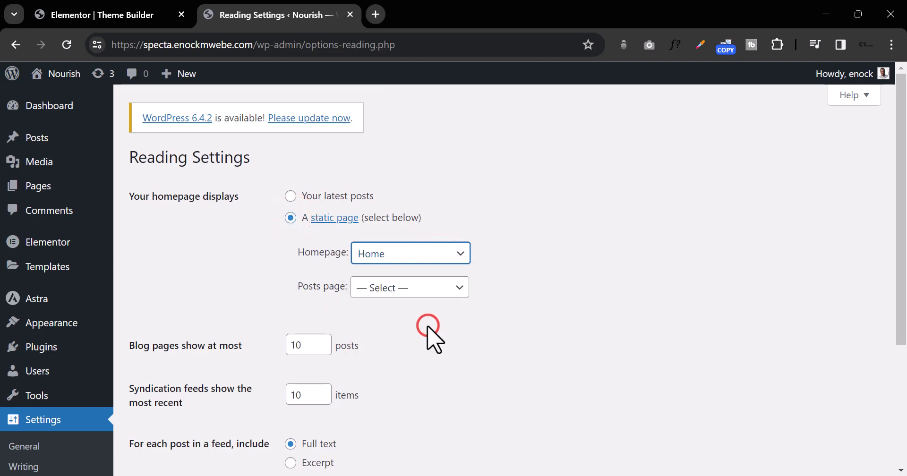
Try About us as the static homepage and switch the selection back to Home.
click(417, 253)
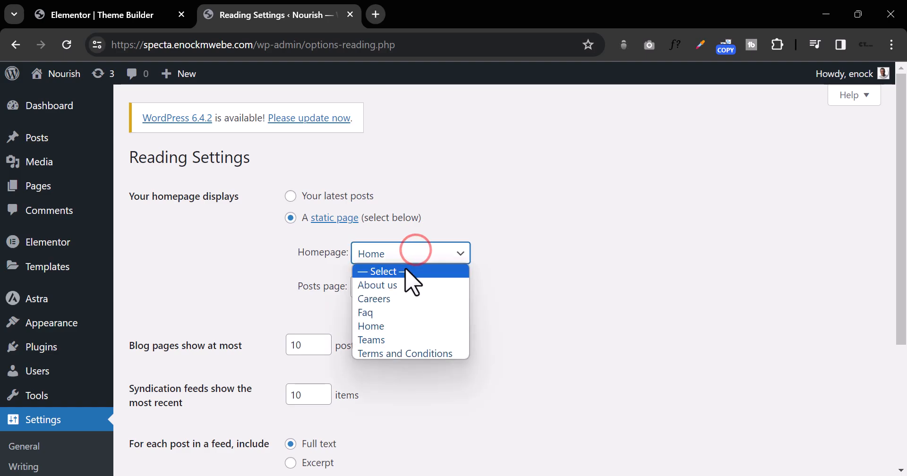
click(396, 286)
click(398, 252)
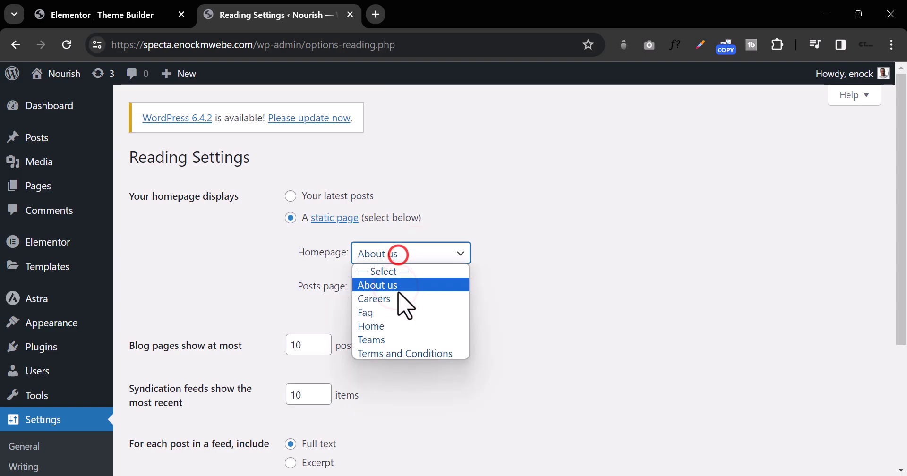
click(396, 327)
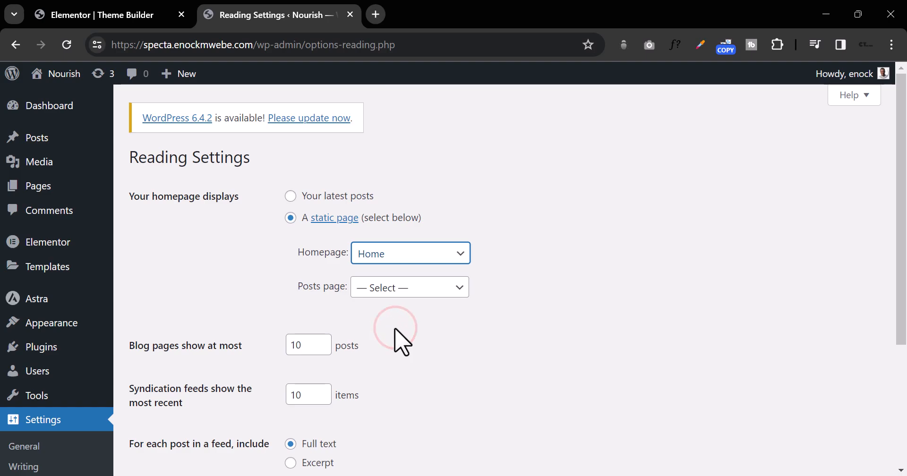
Save the Reading settings and visit the site in a new tab to check its homepage.
scroll(400, 336, down, 4)
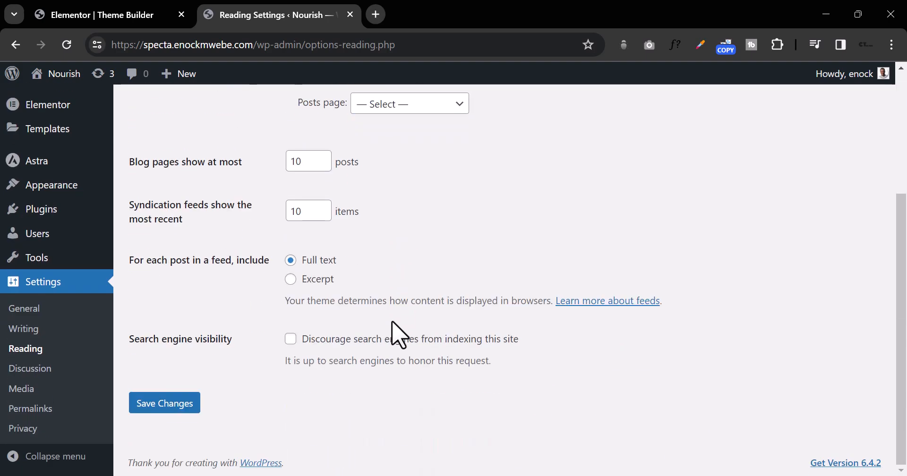
click(155, 397)
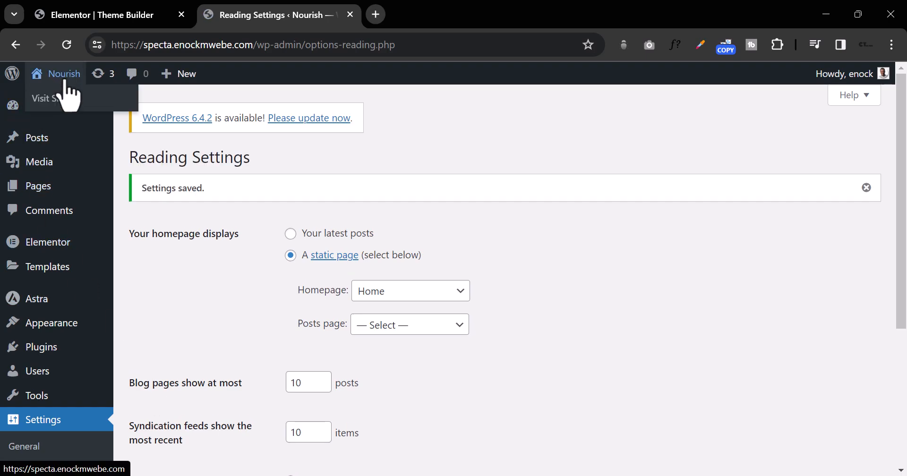
right_click(75, 98)
click(87, 109)
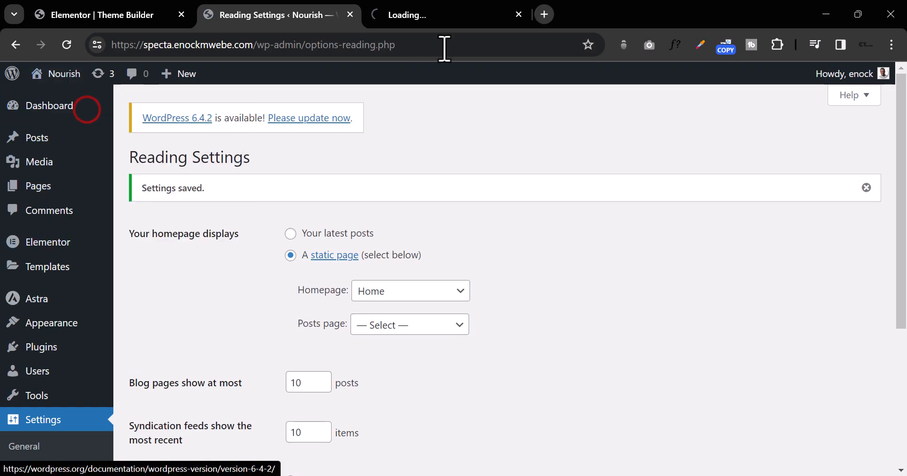
click(442, 19)
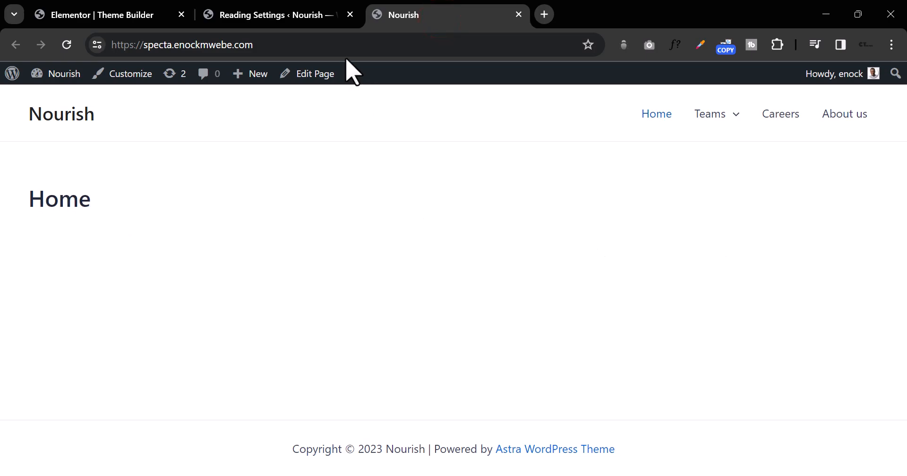
Close the Reading settings tab and load the Home page from the site's header menu.
click(290, 18)
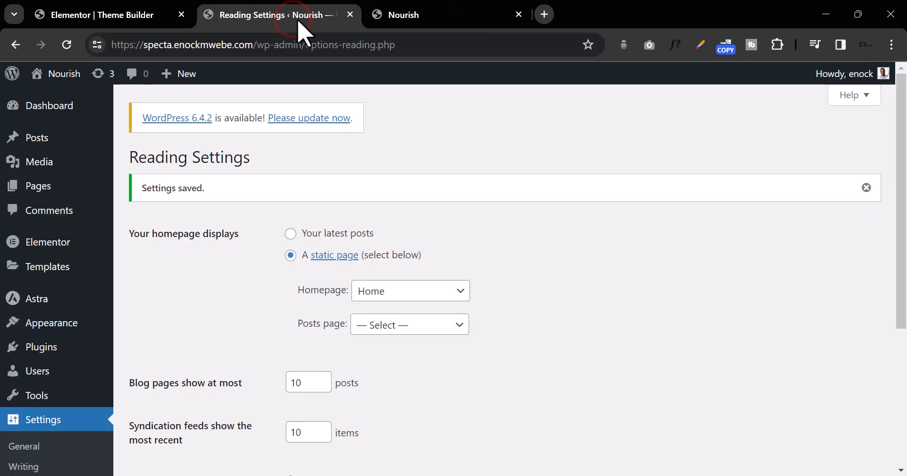
click(350, 15)
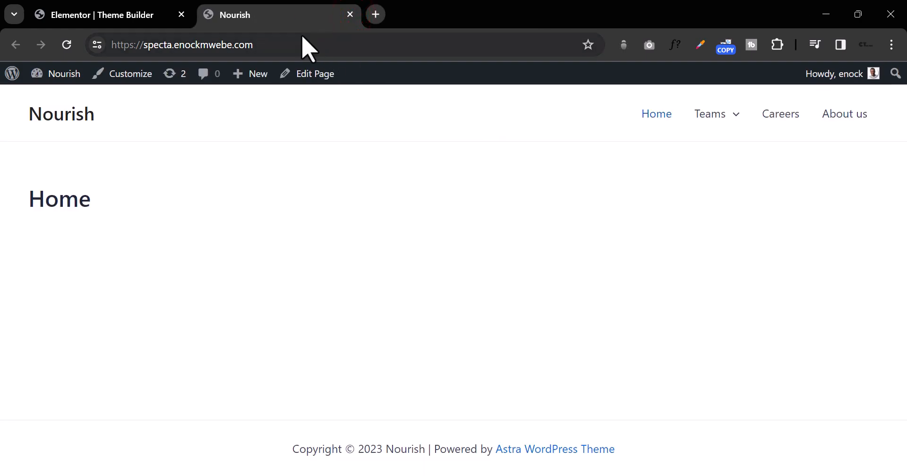
click(669, 115)
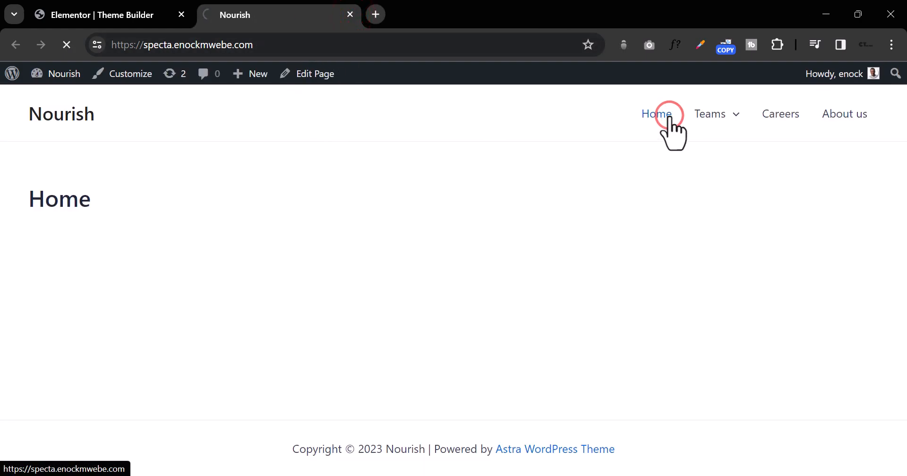
Open the Home page for editing with Elementor and dismiss the Elementor AI introduction.
click(310, 75)
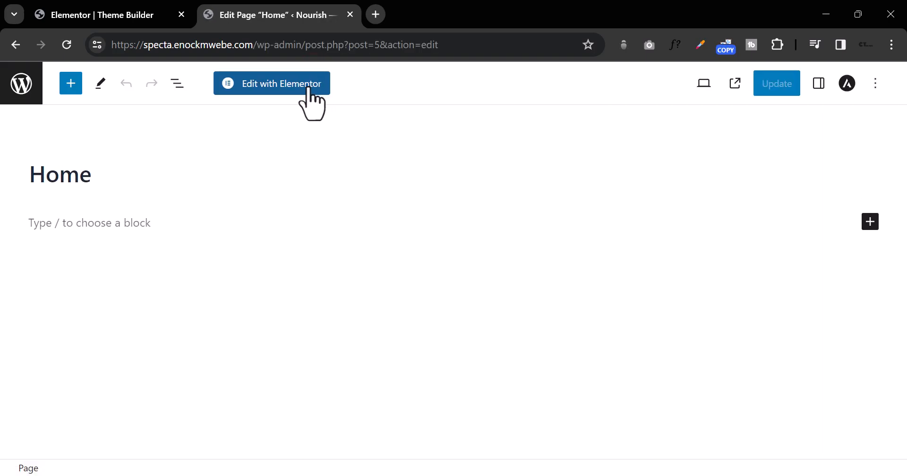
click(311, 79)
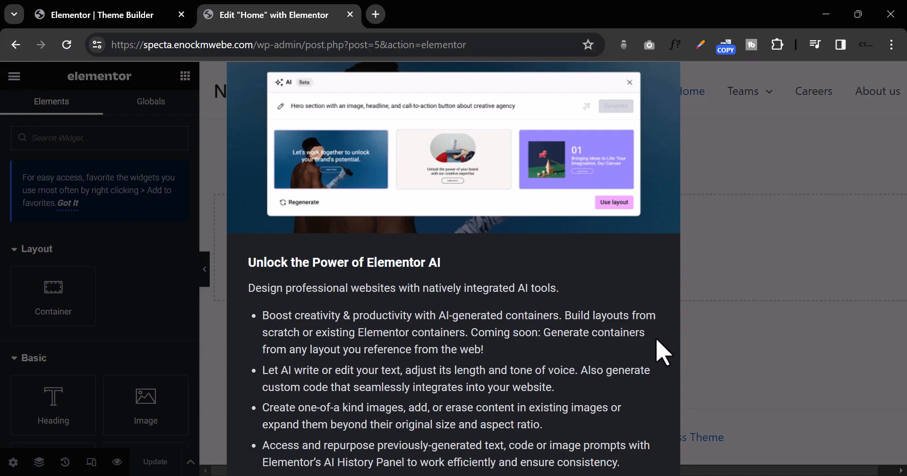
key(ctrl+minus)
key(ctrl+minus)
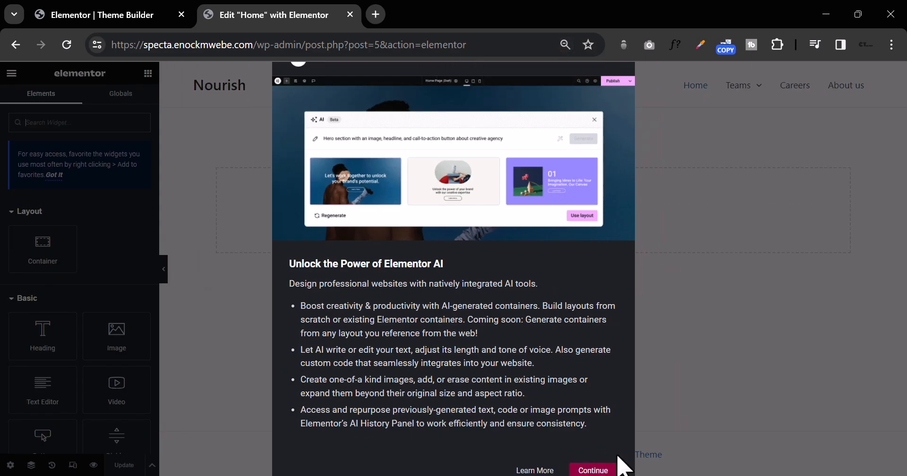
click(612, 470)
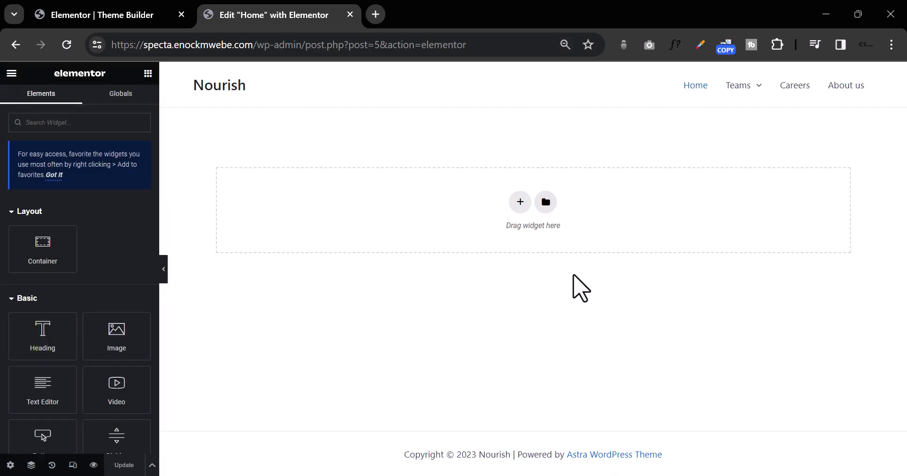
Set the browser zoom of the Elementor editor to 100%.
key(ctrl+minus)
key(ctrl+minus)
key(ctrl+minus)
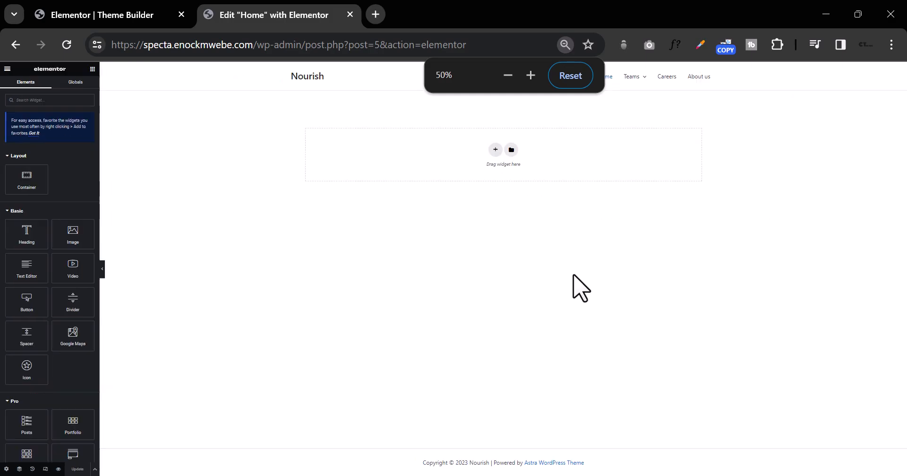
key(ctrl+plus)
key(ctrl+plus)
key(ctrl+plus)
key(ctrl+plus)
key(ctrl+plus)
key(ctrl+plus)
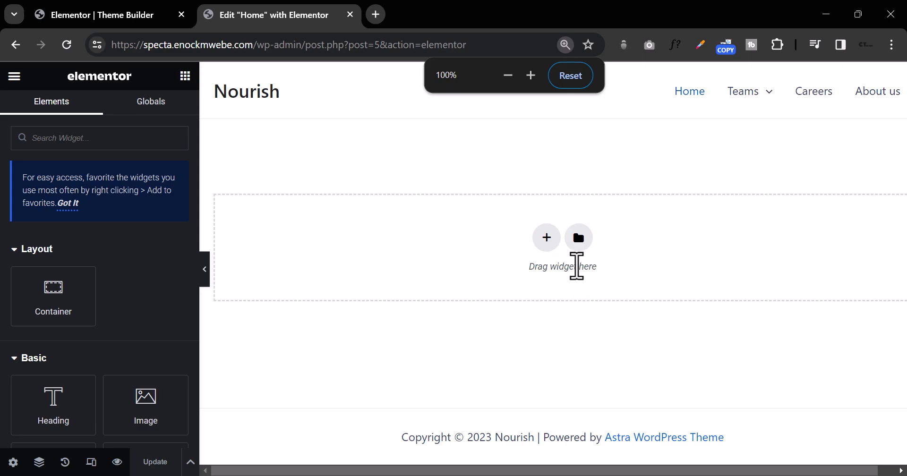
Add a new single container with a vertical column structure to the empty Home page.
click(548, 240)
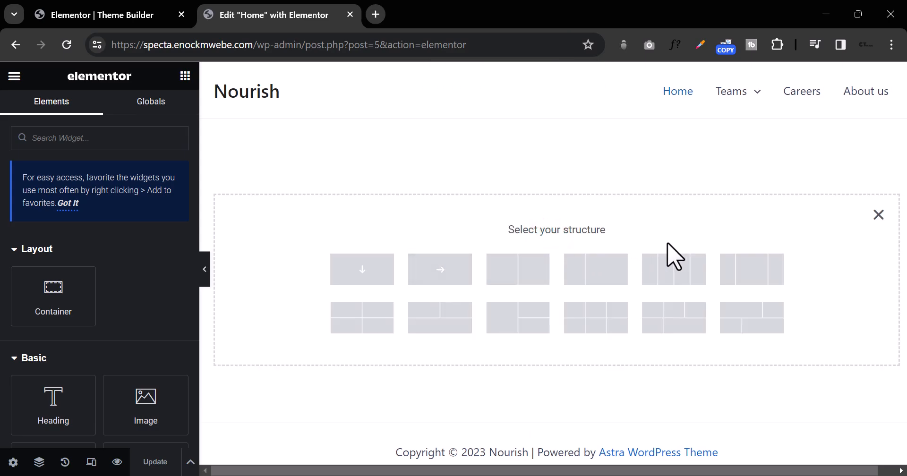
click(877, 217)
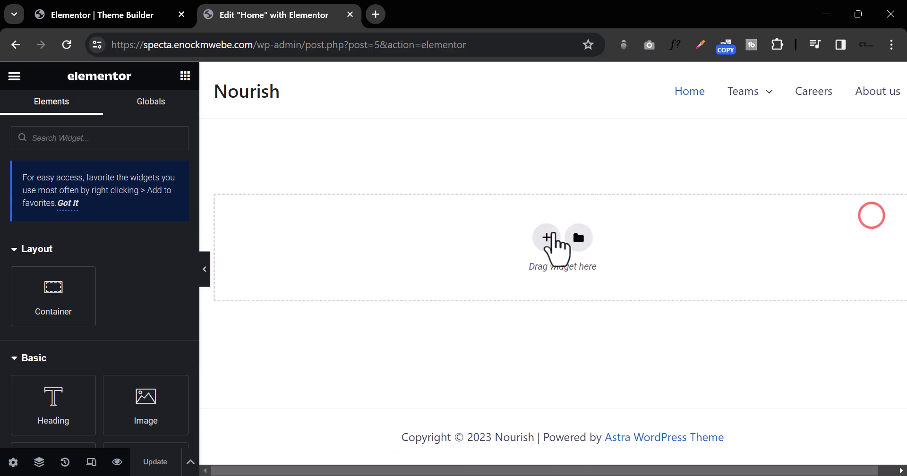
click(552, 240)
click(364, 274)
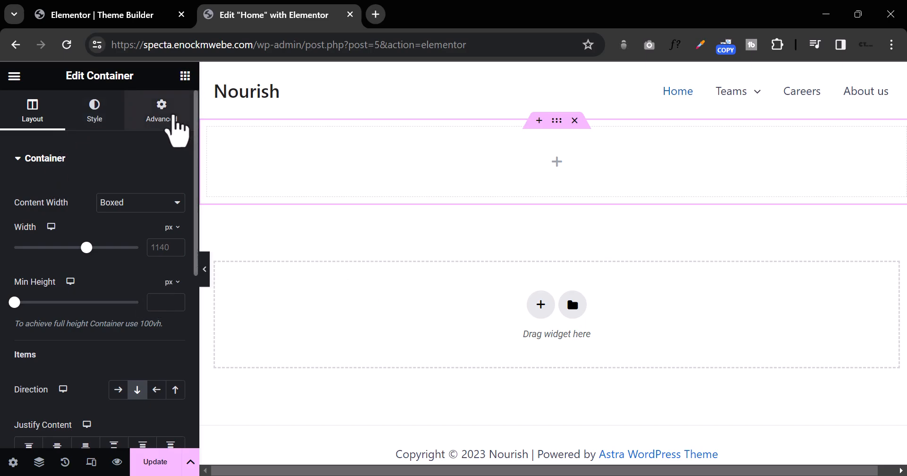
Place a Heading widget inside the new container and set its title to "Holiday sale".
click(557, 162)
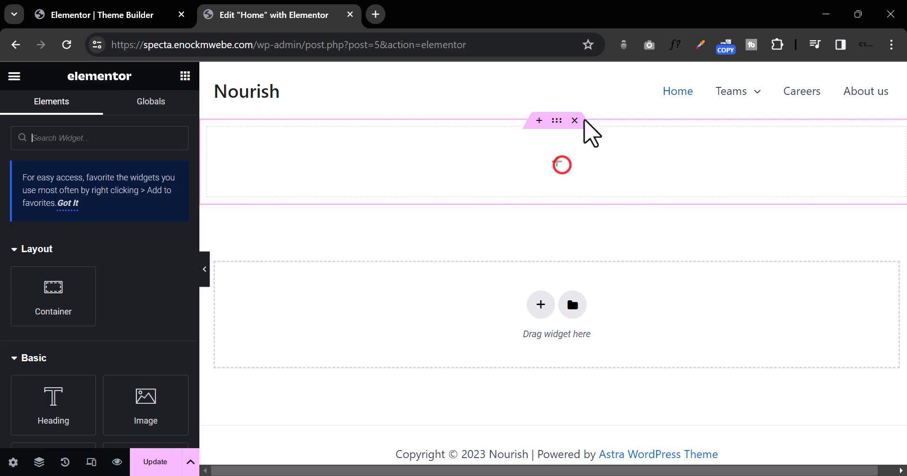
scroll(28, 345, down, 2)
drag(55, 326, 567, 163)
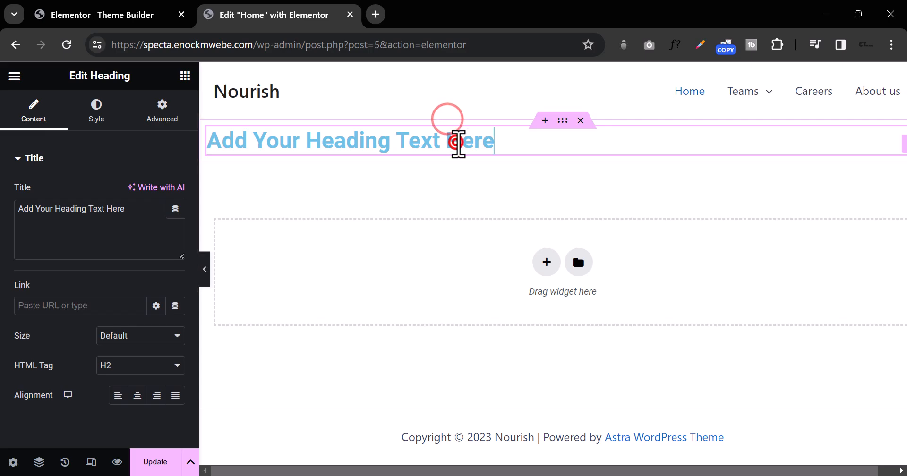
triple_click(457, 141)
text(Holiday sale)
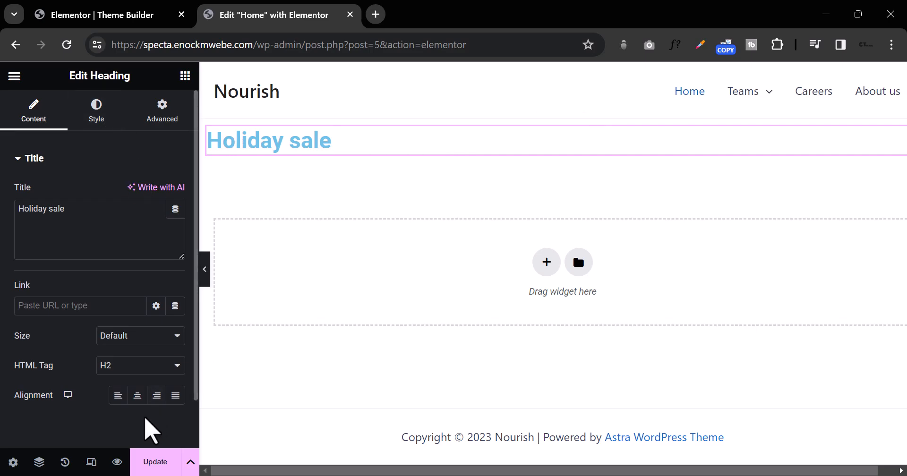
Center the "Holiday sale" heading and change its text color to light gray.
click(137, 396)
click(95, 112)
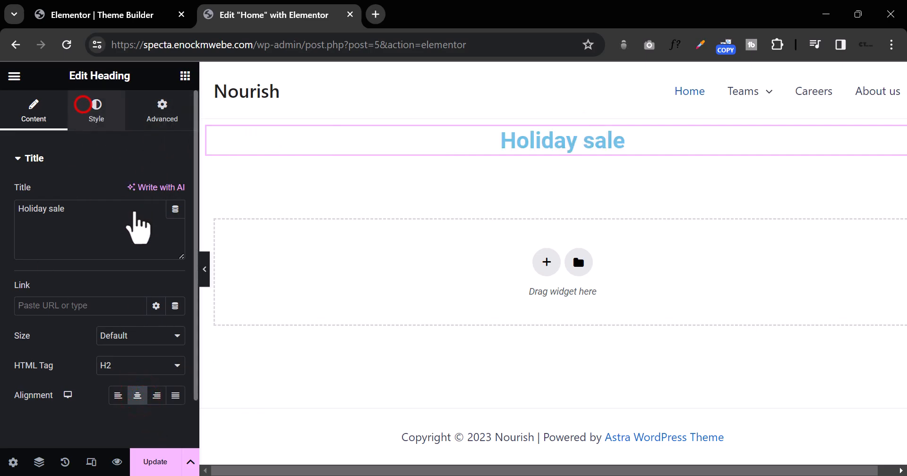
click(176, 193)
drag(151, 289, 93, 264)
click(541, 181)
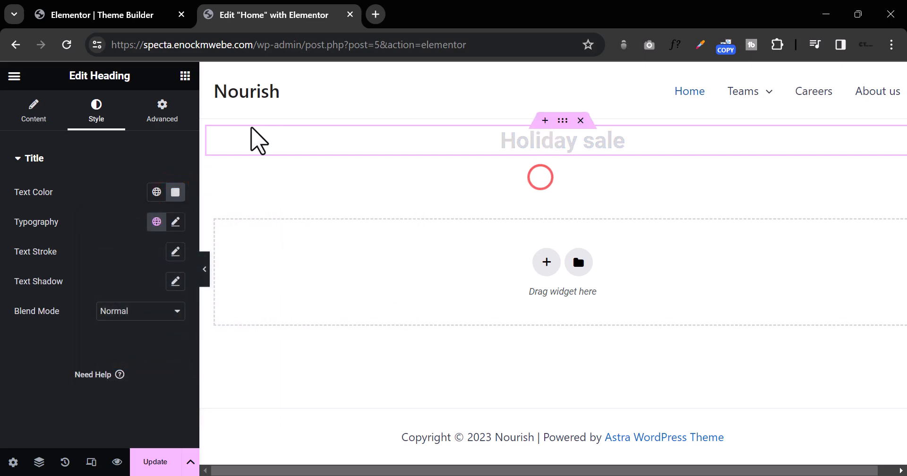
Give the heading's container a classic background and open the media chooser for its background image.
click(563, 121)
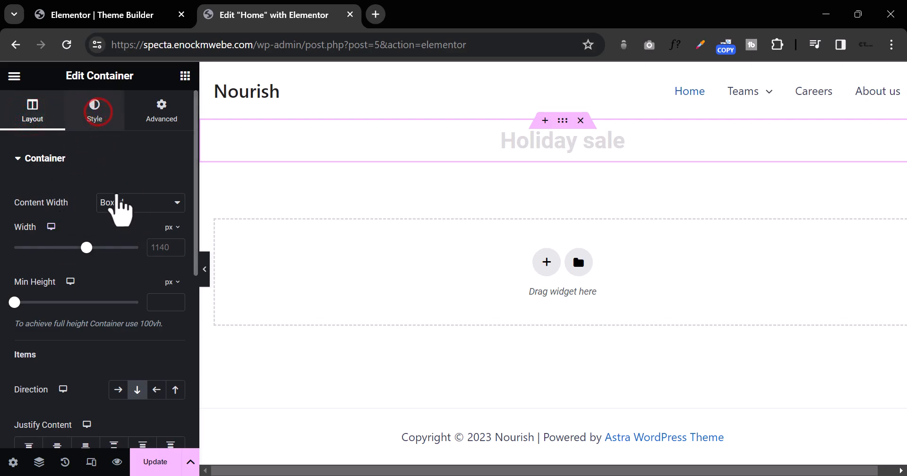
click(101, 118)
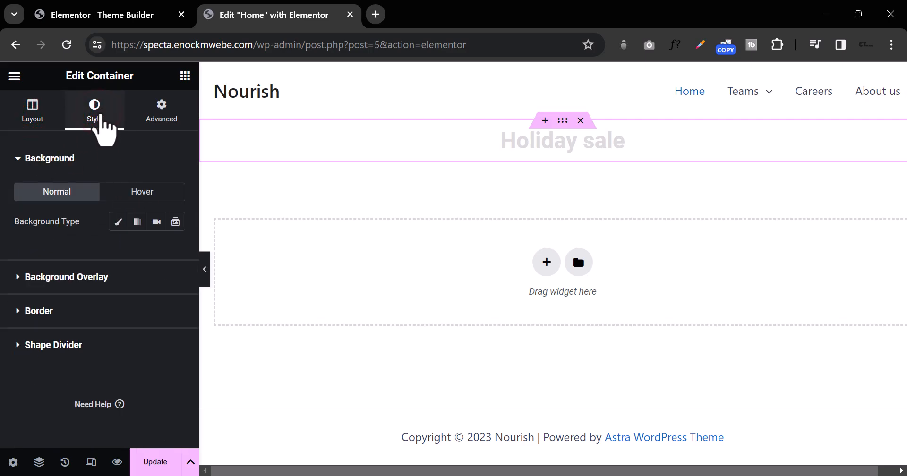
click(118, 222)
click(102, 307)
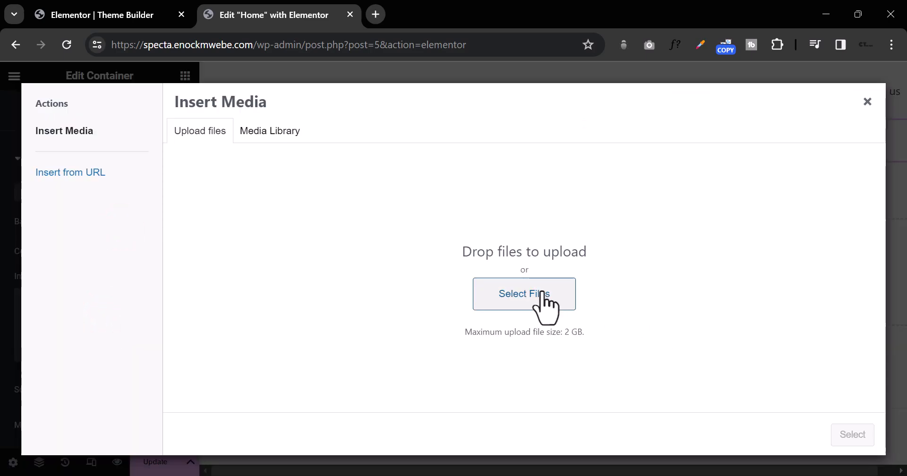
Upload first_strip_copy from the Youtube > Nourish > Resource folder and use it as the container's background image.
click(536, 295)
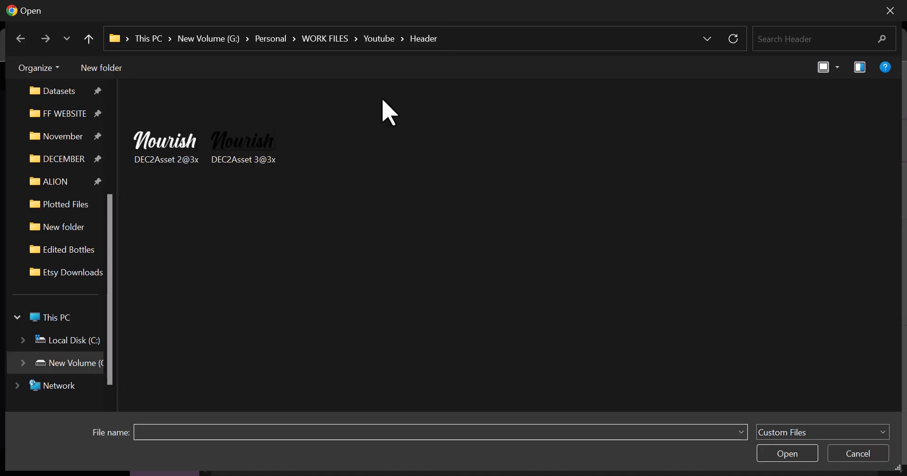
click(380, 40)
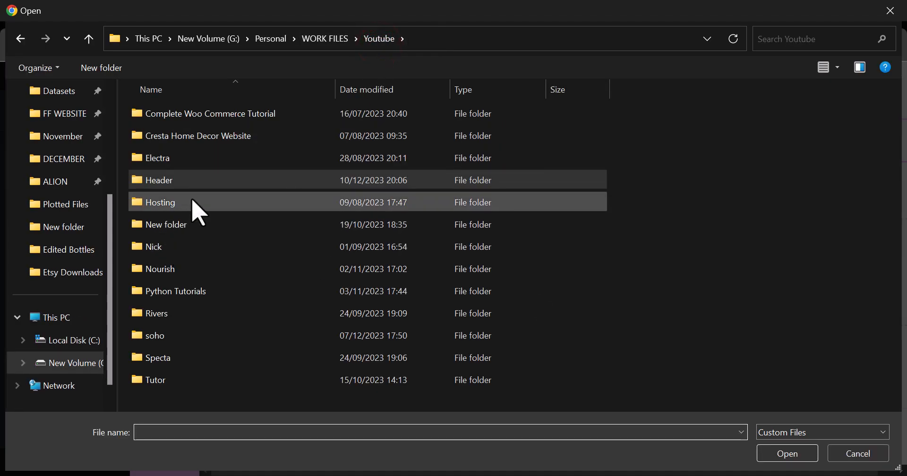
double_click(208, 266)
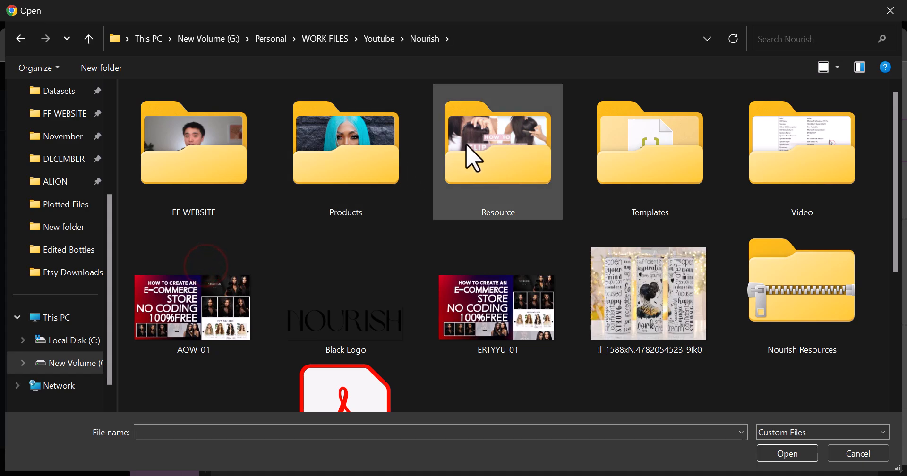
double_click(480, 161)
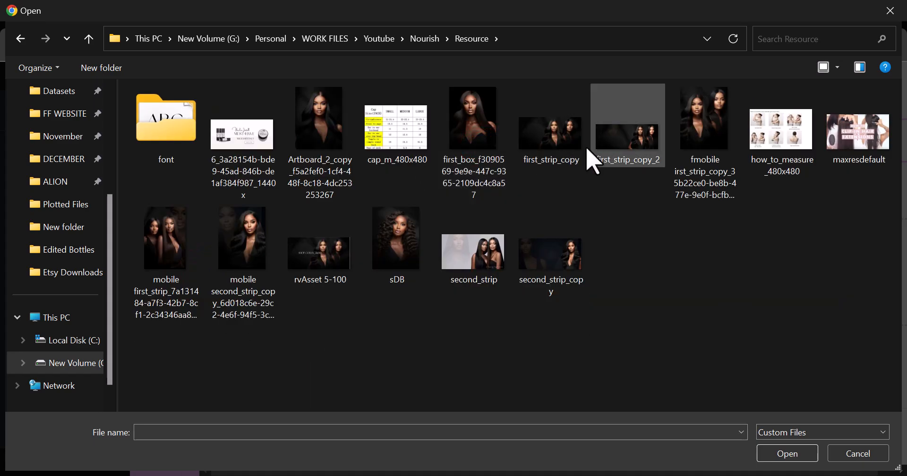
click(568, 144)
click(762, 454)
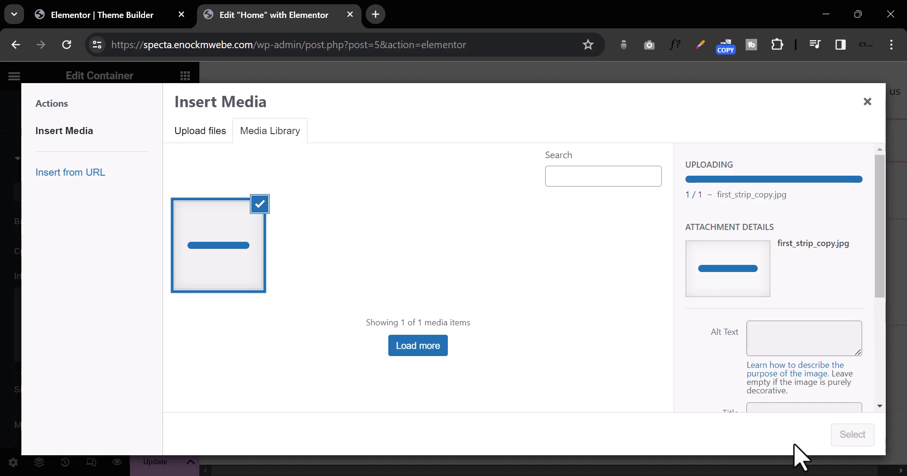
click(858, 435)
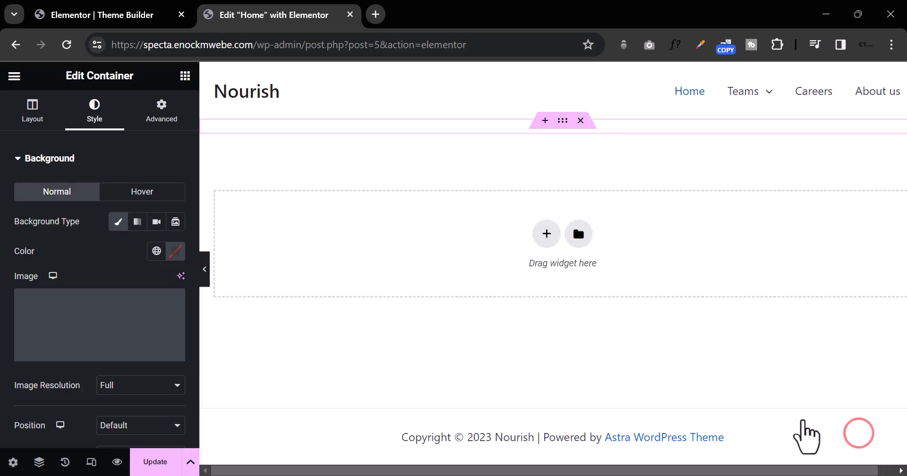
Unlink the container's padding values and set the top and bottom padding to 200 px.
click(159, 117)
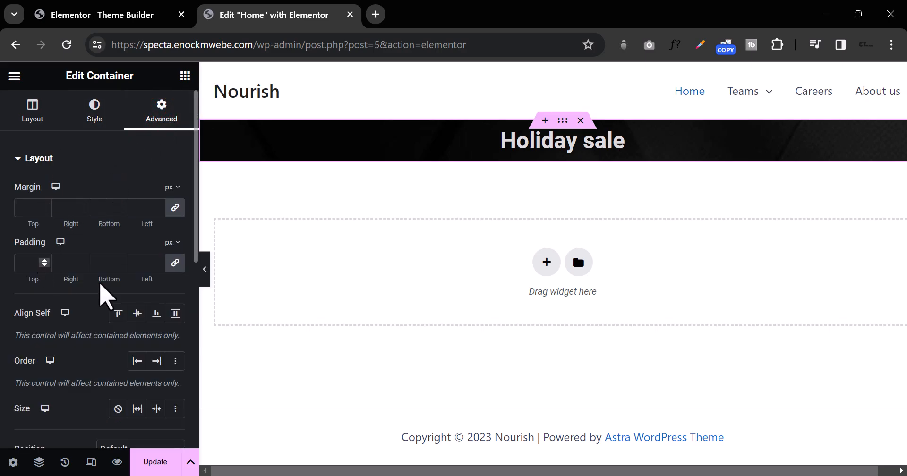
click(177, 263)
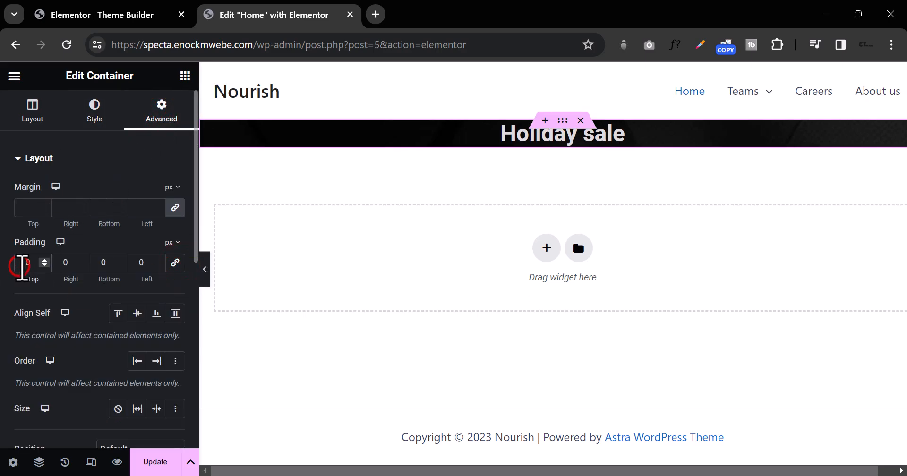
text(20)
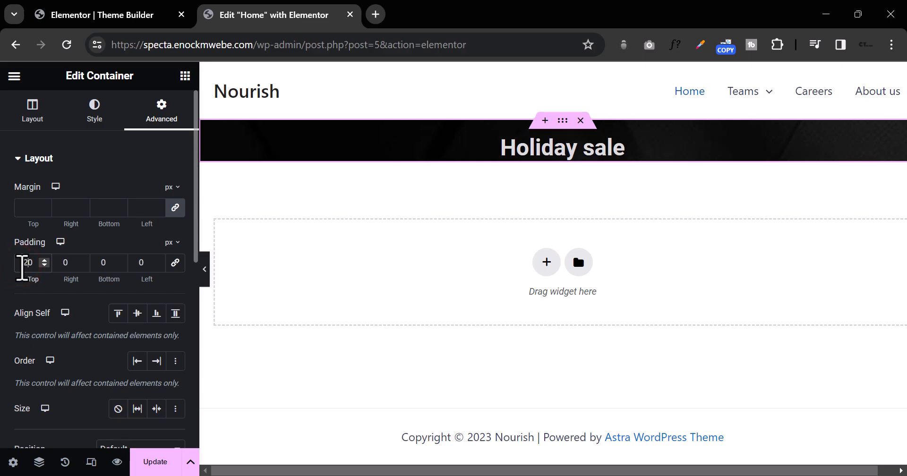
text(0)
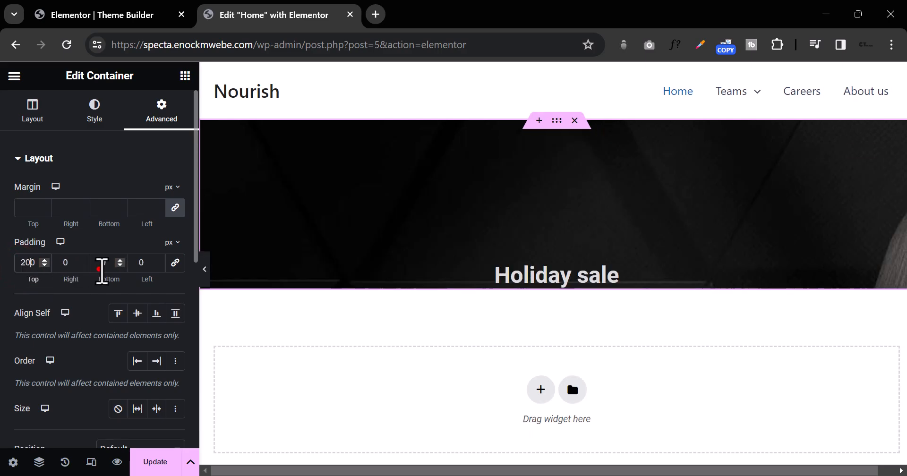
text(200)
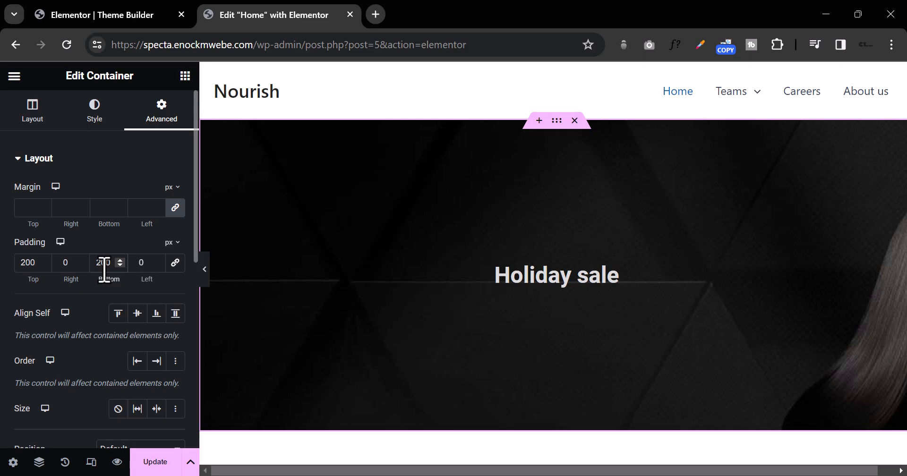
Set the container's background image to Cover display size, Center Center position and No-repeat.
click(99, 117)
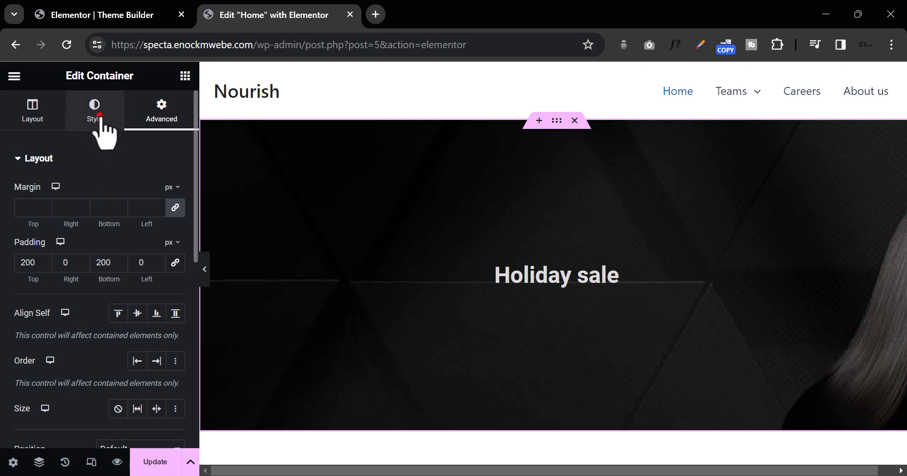
scroll(126, 279, down, 5)
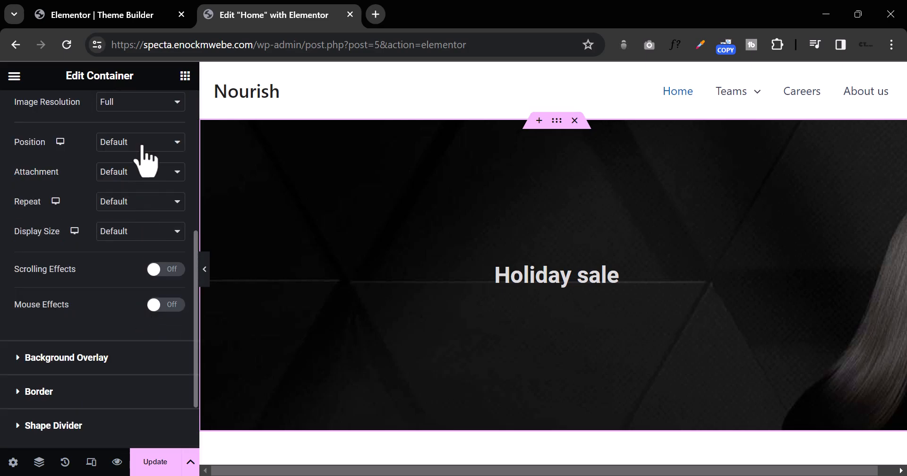
click(152, 231)
click(158, 267)
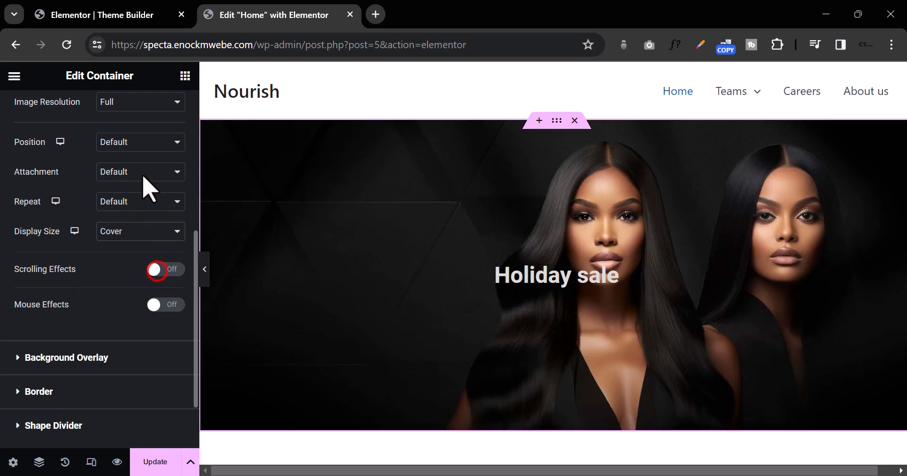
click(145, 143)
click(147, 169)
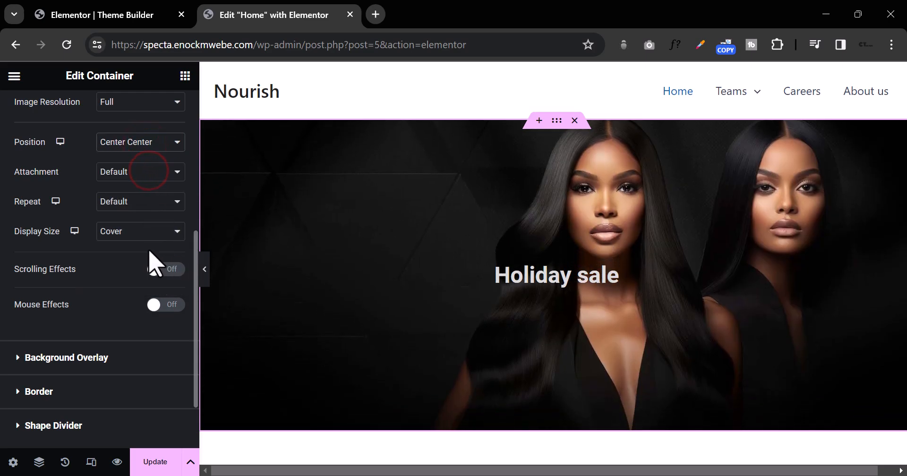
click(154, 209)
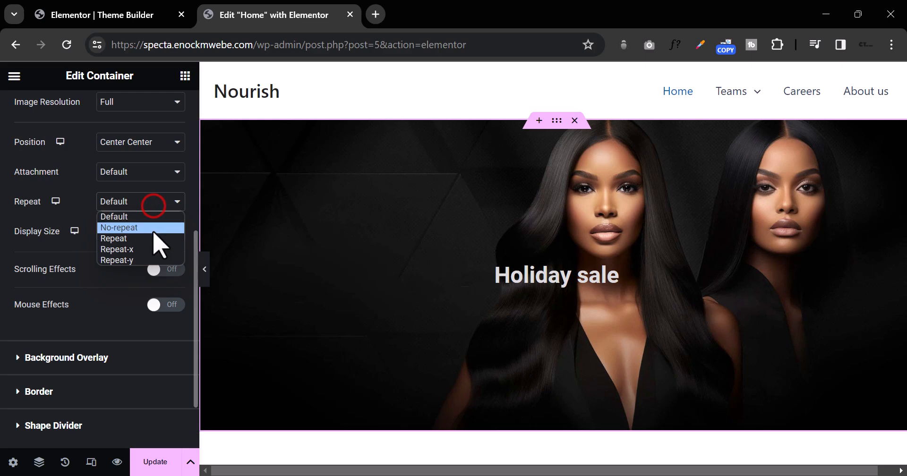
click(153, 229)
Duplicate the "Holiday sale" container, and duplicate the copy once more.
click(539, 277)
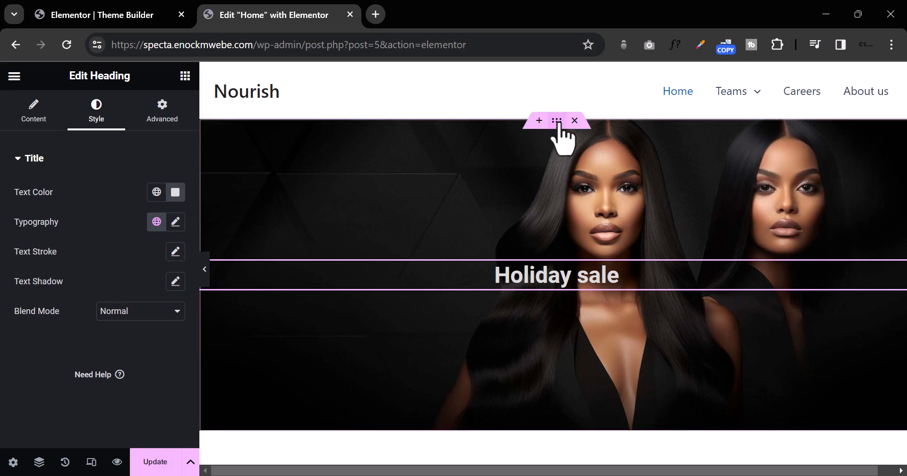
right_click(562, 122)
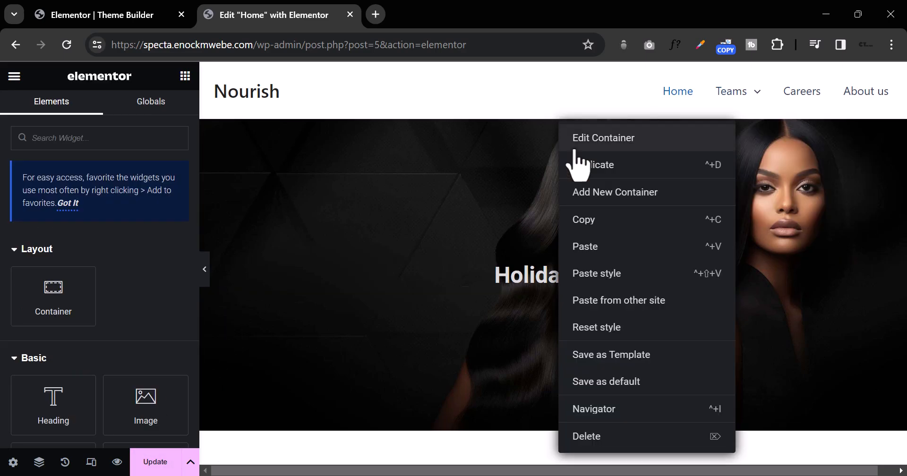
click(607, 168)
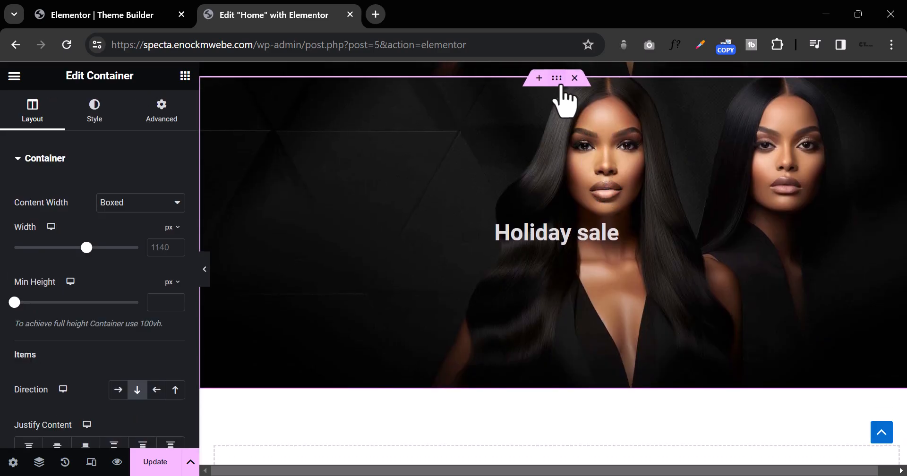
right_click(561, 88)
click(596, 124)
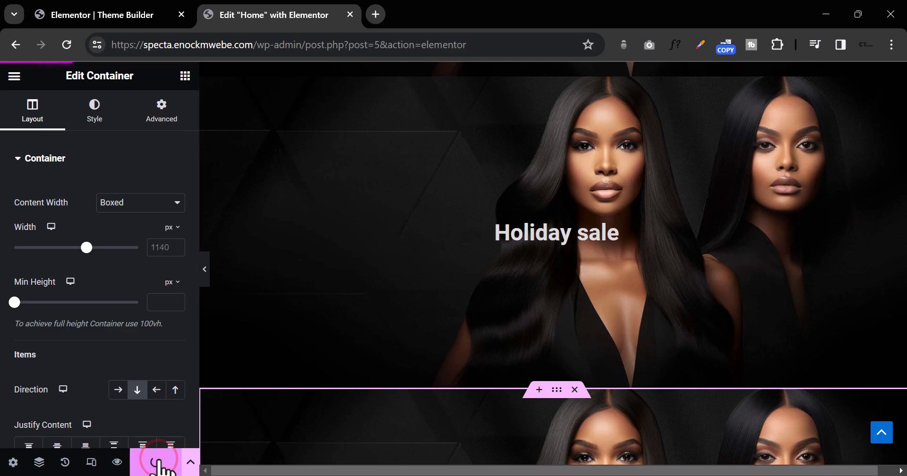
Exit the Home page editor with This Post as the exit destination, and return to the WordPress Pages list.
click(14, 76)
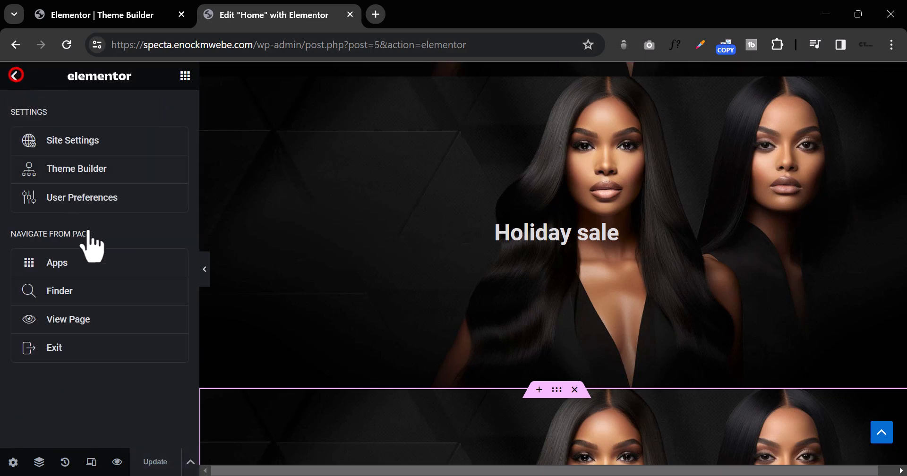
click(89, 354)
click(568, 319)
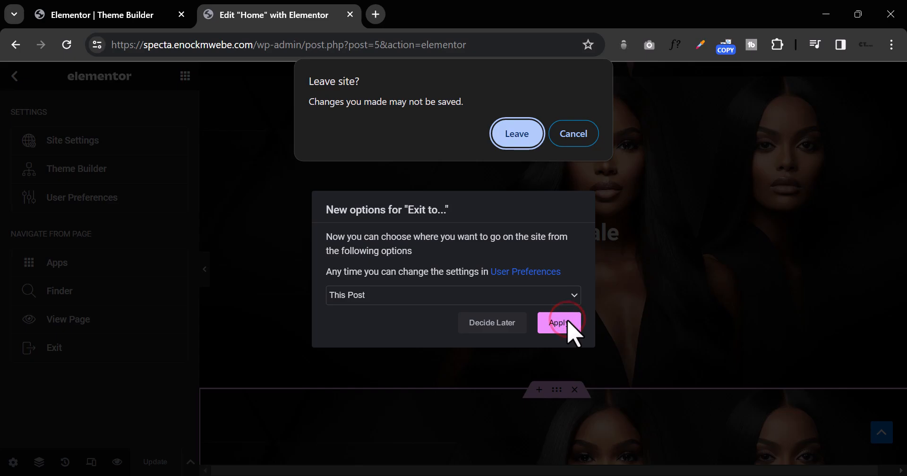
click(590, 138)
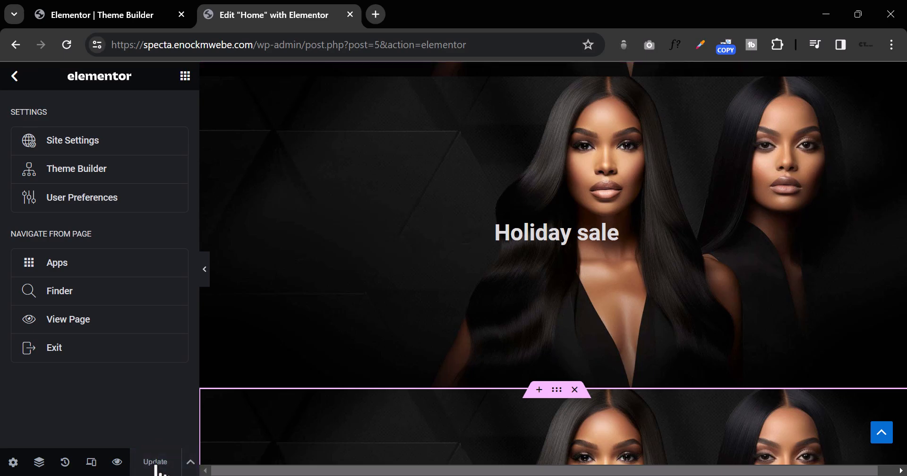
click(100, 351)
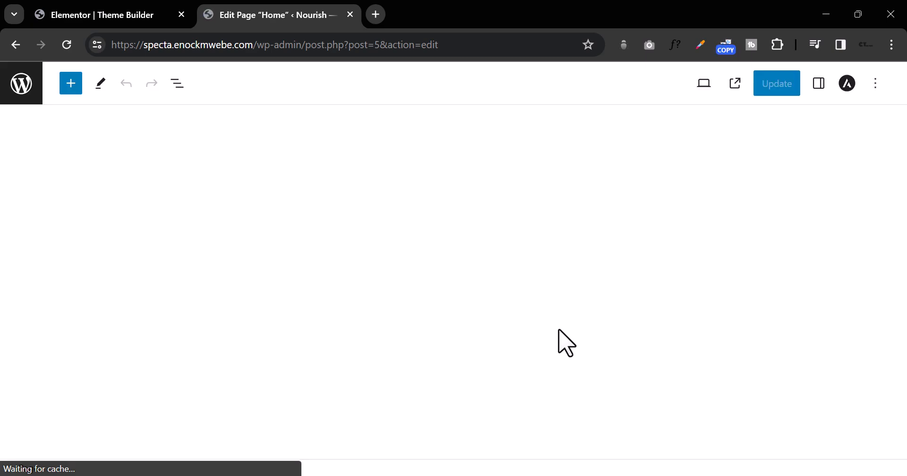
click(24, 97)
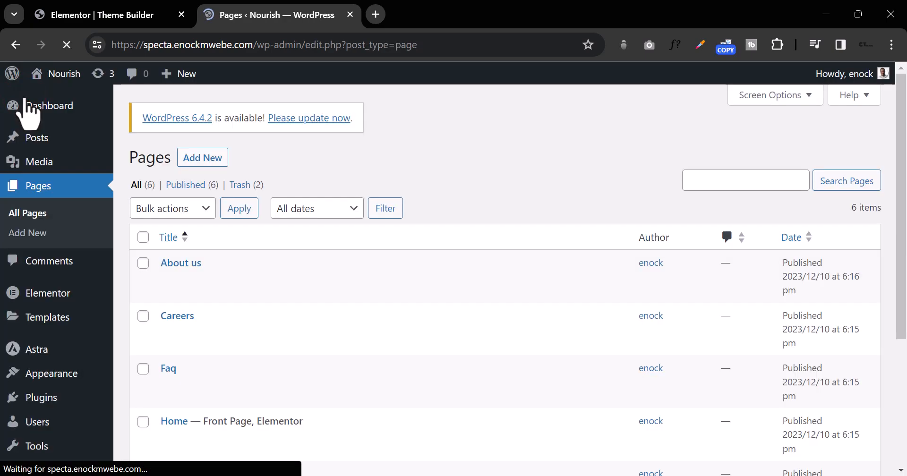
Open the live Nourish site in a new browser tab and review the "Holiday sale" sections on the homepage.
mouse_move(52, 80)
right_click(55, 100)
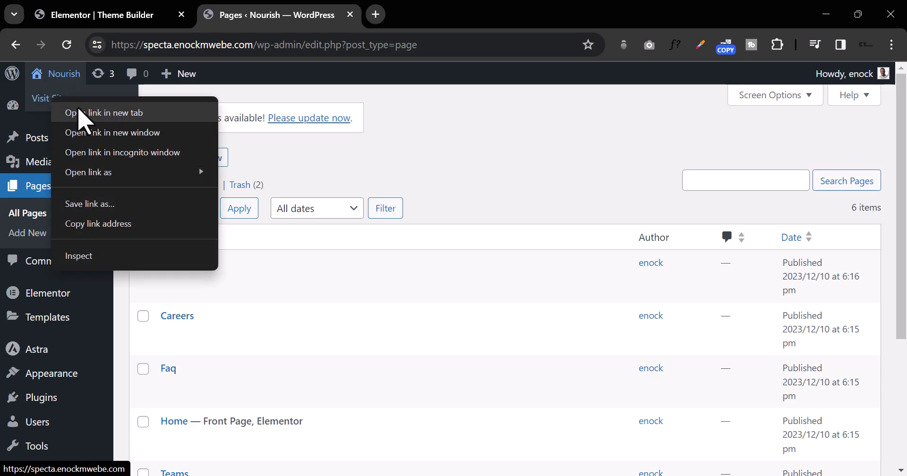
click(78, 113)
click(405, 10)
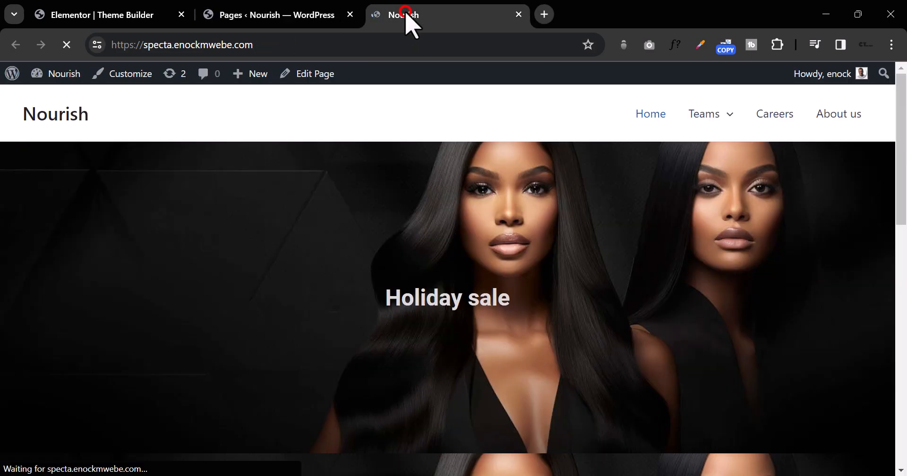
scroll(537, 255, down, 5)
scroll(536, 256, down, 2)
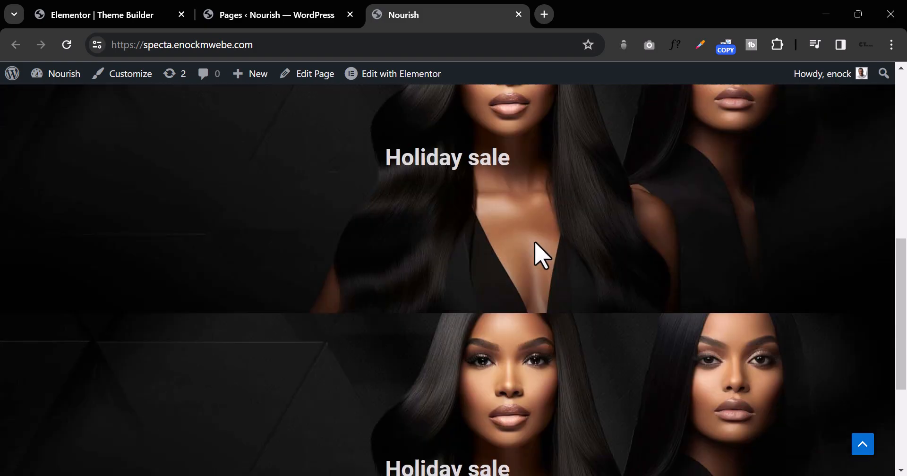
scroll(537, 253, up, 4)
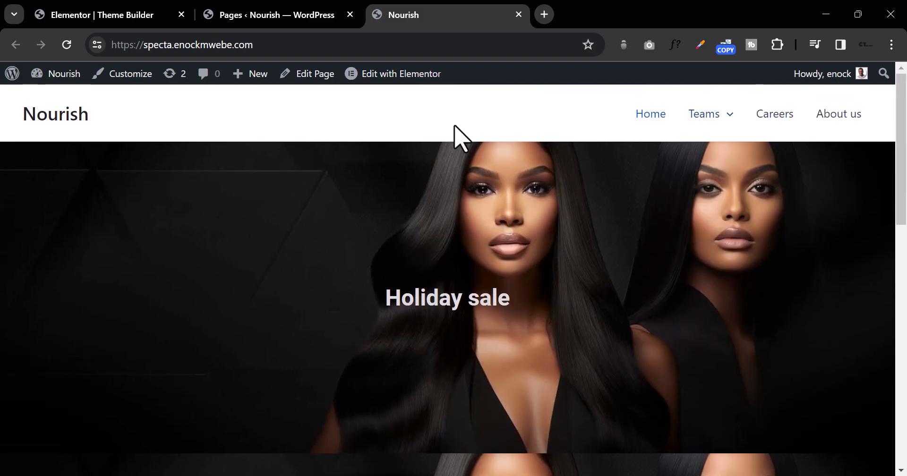
Close the old Theme Builder tab and the live Nourish site tab, keeping the WordPress admin tab.
click(90, 14)
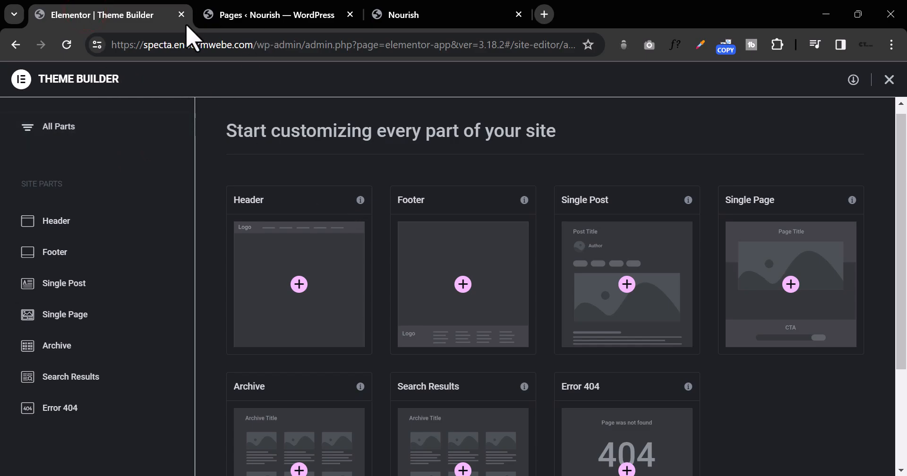
click(181, 14)
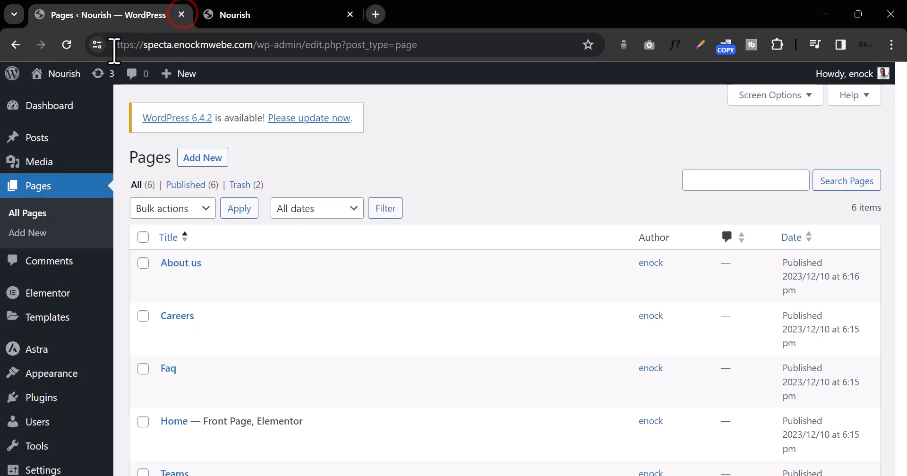
click(260, 14)
click(350, 14)
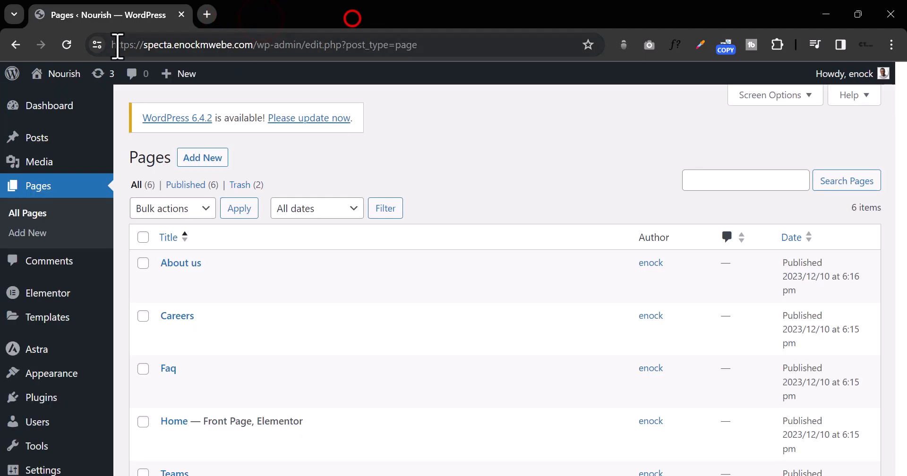
Create a new Header template in the Elementor Theme Builder and dismiss the block library.
click(50, 106)
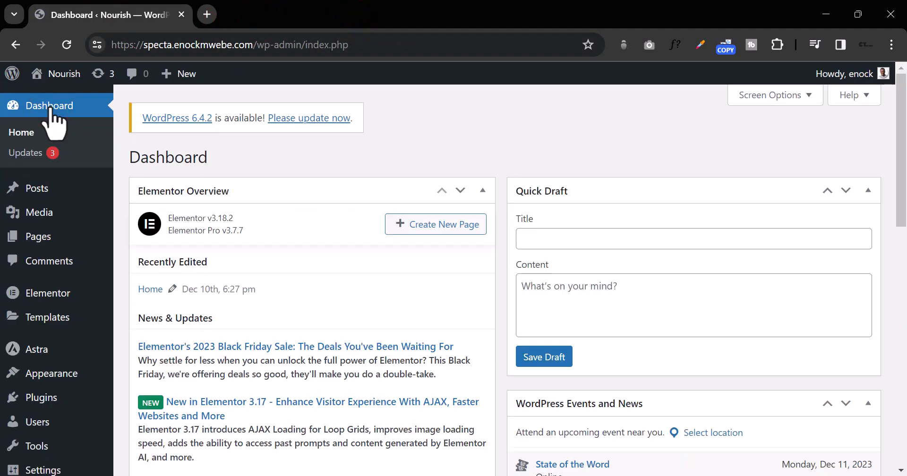
scroll(28, 227, down, 3)
mouse_move(58, 347)
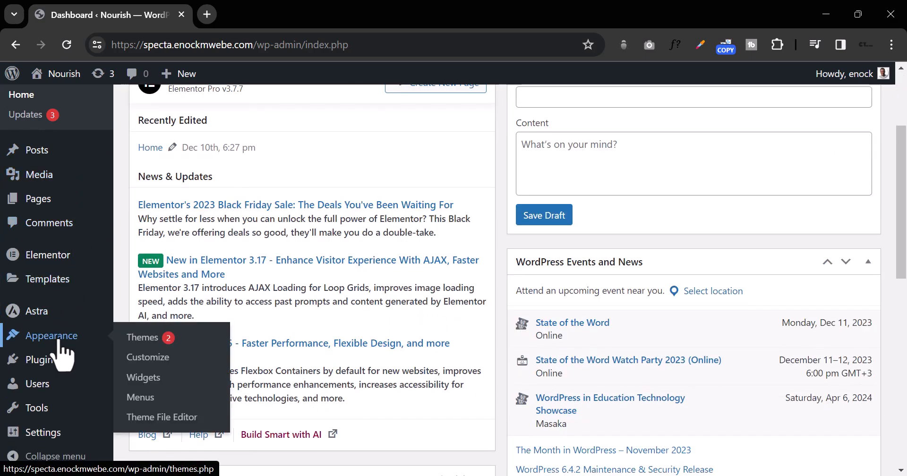
mouse_move(55, 286)
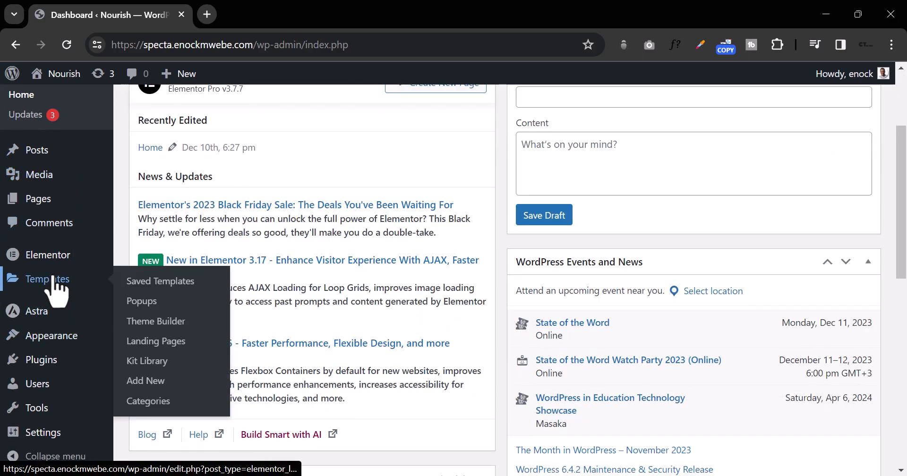
click(183, 322)
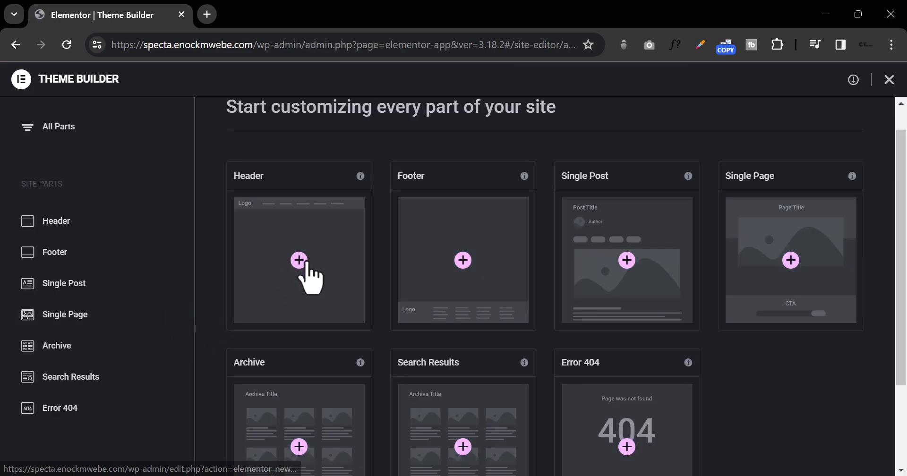
click(305, 263)
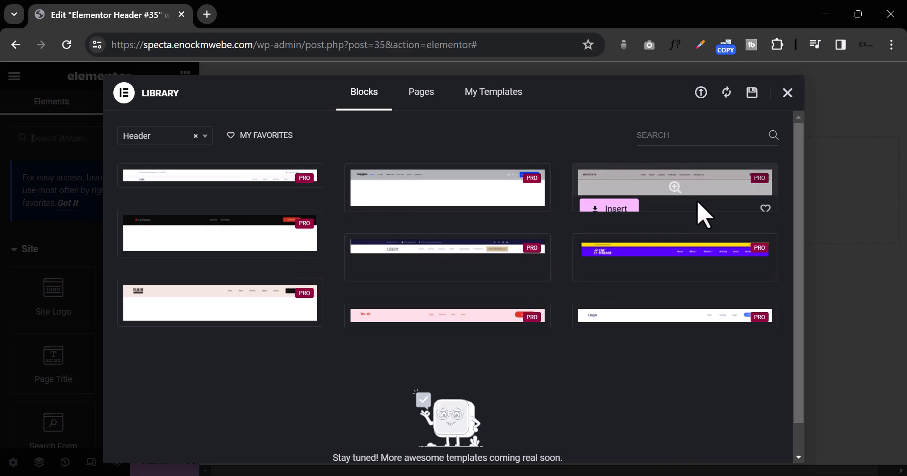
click(787, 94)
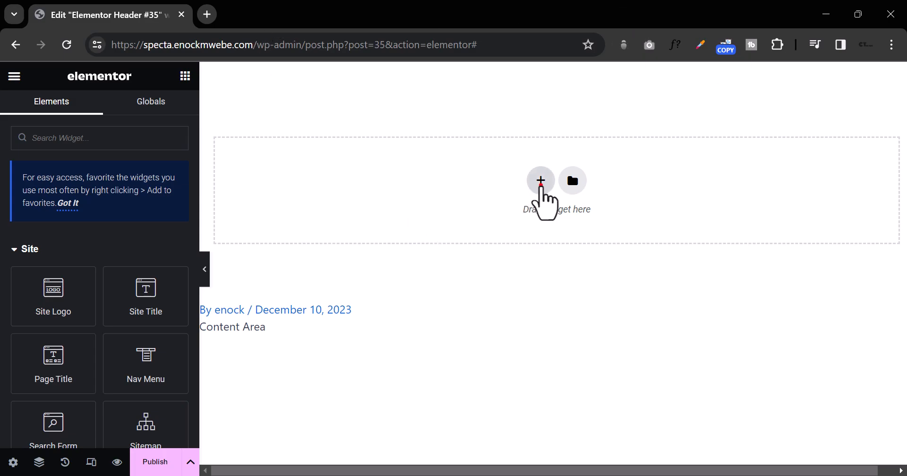
Add a container with two equal columns to the header and give it a classic background in black (#000000).
click(540, 182)
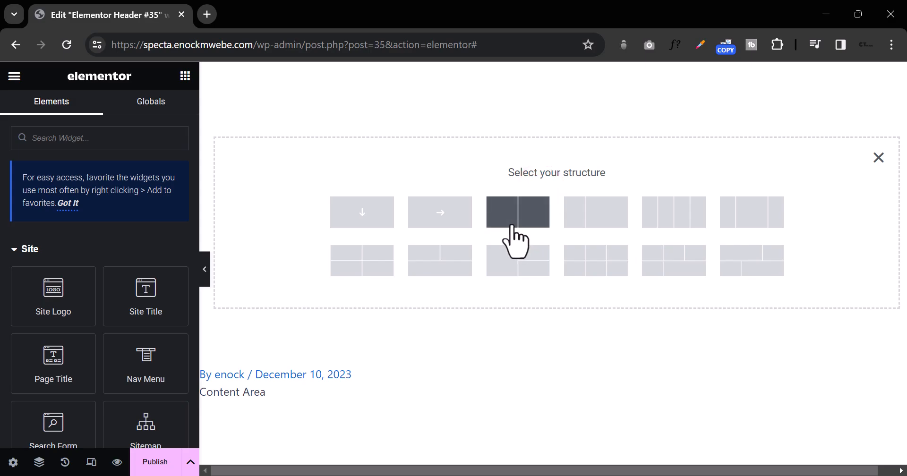
click(547, 225)
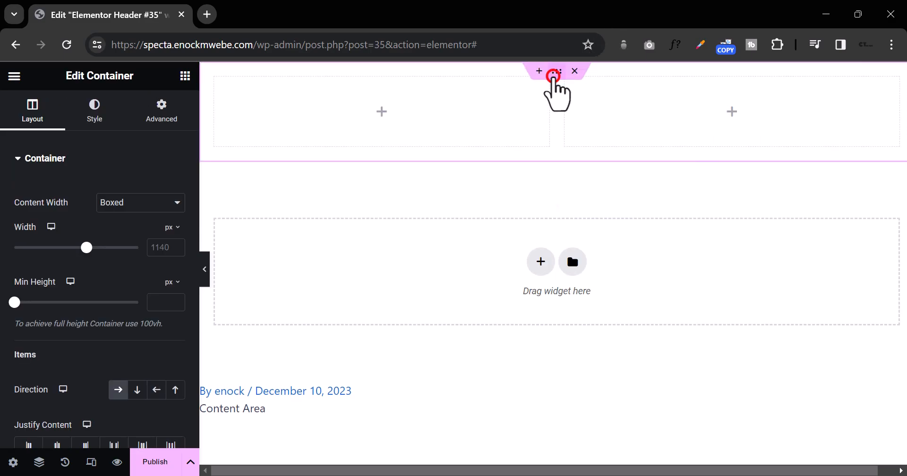
click(92, 113)
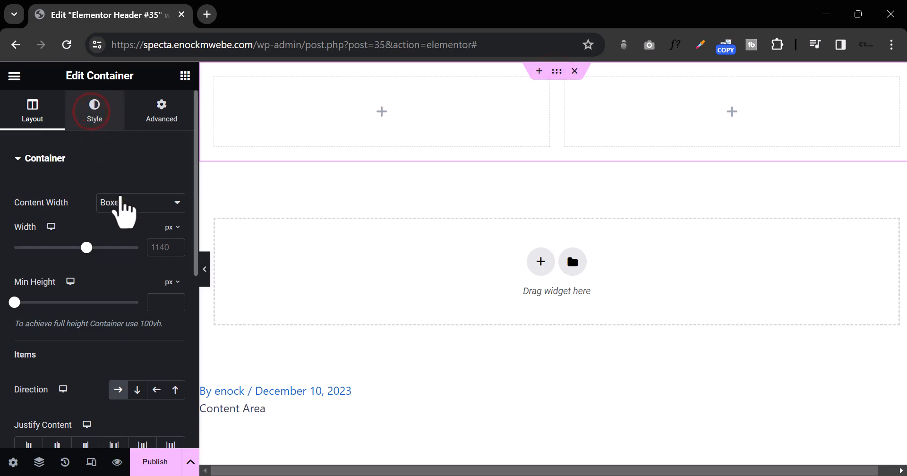
click(124, 224)
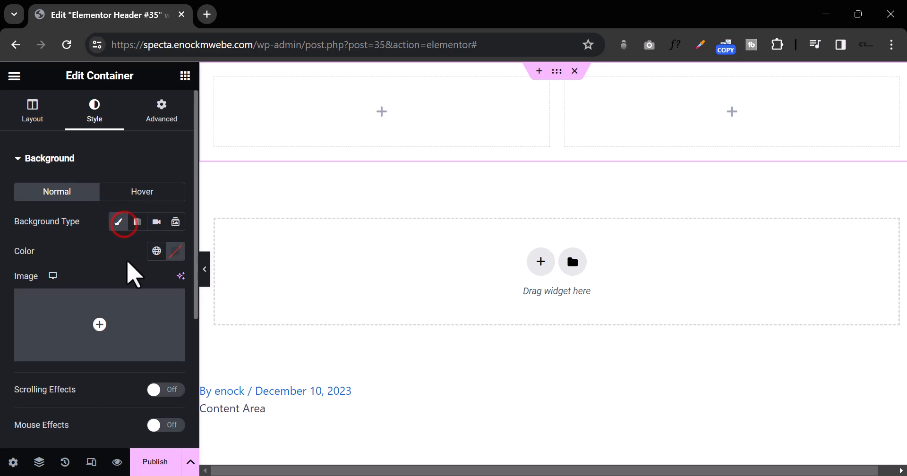
click(174, 253)
drag(161, 329, 73, 475)
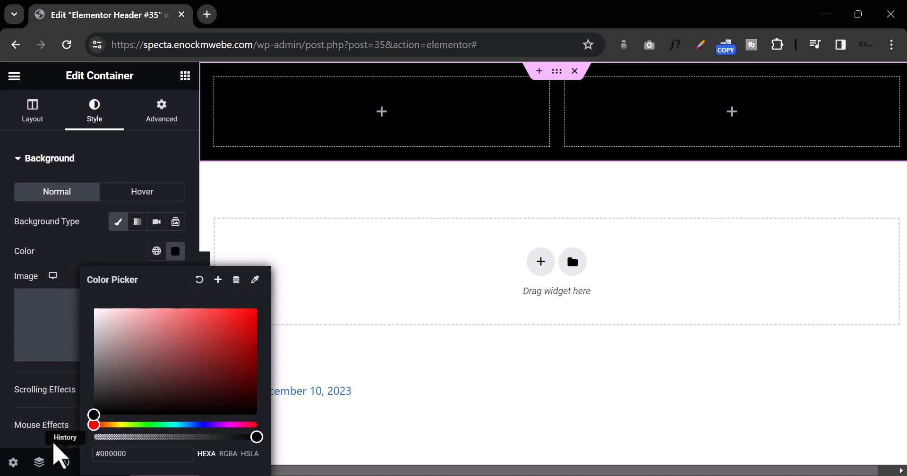
click(406, 348)
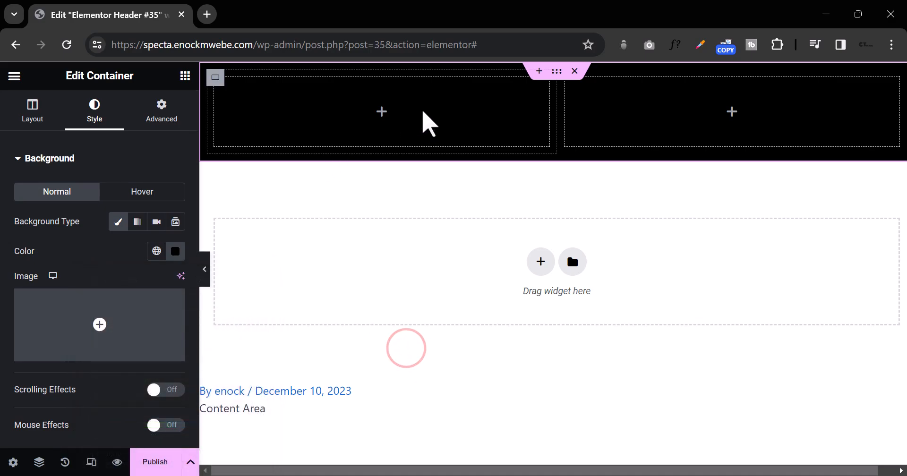
Place an Image widget in the left column of the header container.
click(382, 111)
scroll(113, 304, down, 3)
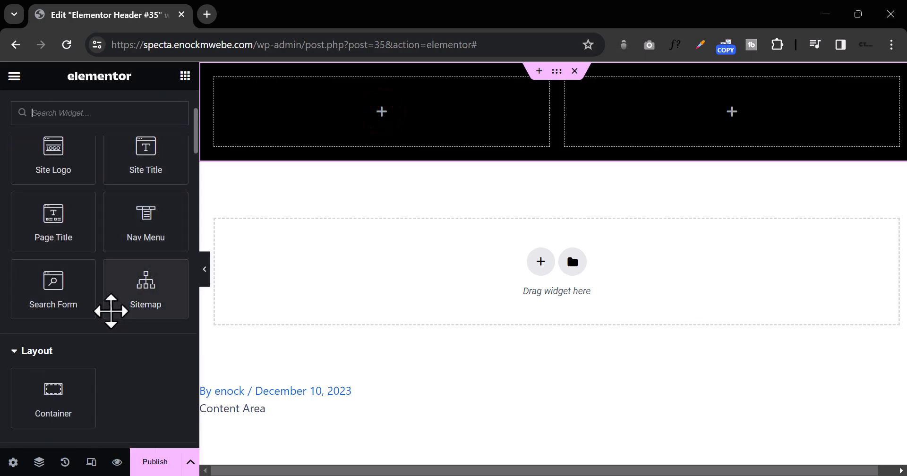
scroll(94, 359, down, 3)
scroll(94, 360, down, 2)
drag(129, 306, 380, 126)
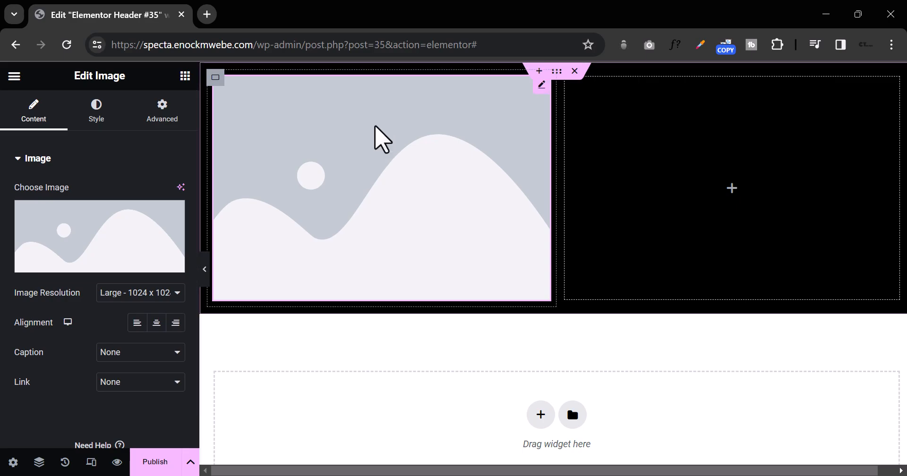
Upload DEC2Asset 2@3x from the Youtube > Header folder as the widget's image and set its resolution to Medium - 300 x 300.
mouse_move(70, 272)
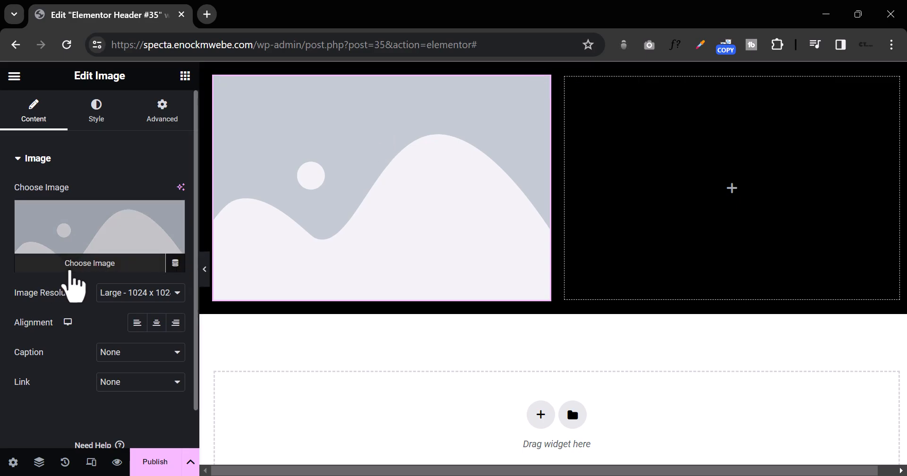
click(70, 267)
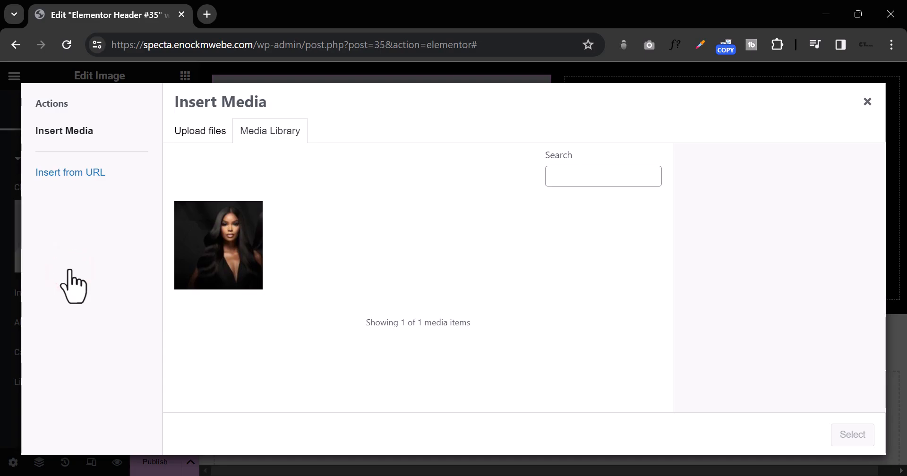
click(194, 130)
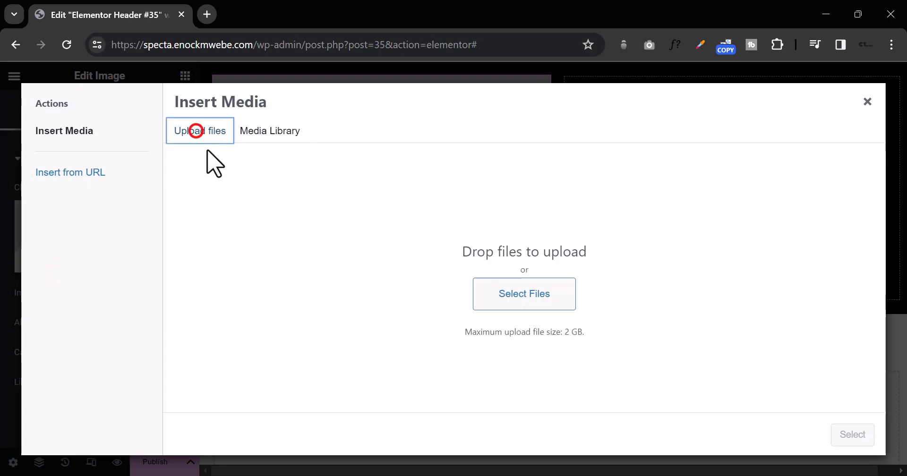
click(490, 308)
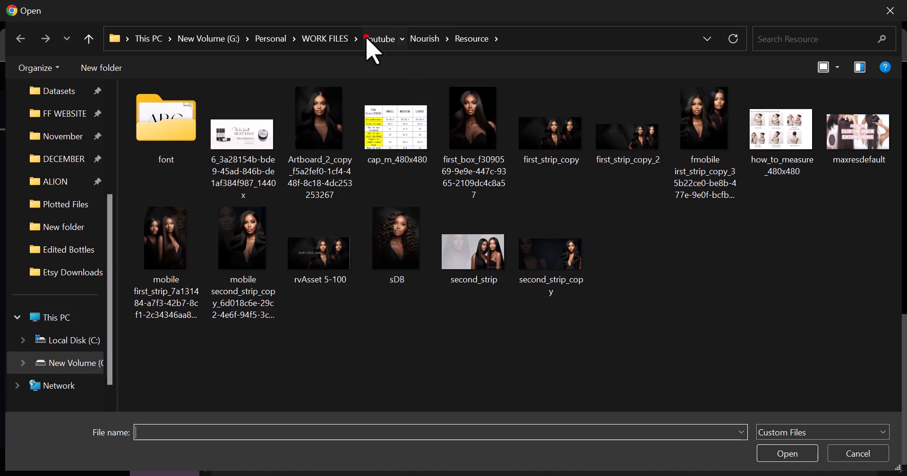
click(367, 39)
double_click(184, 186)
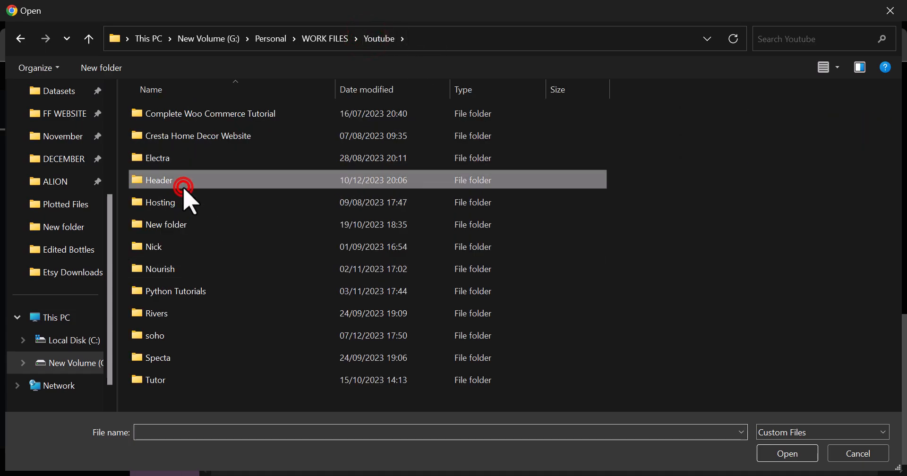
double_click(179, 144)
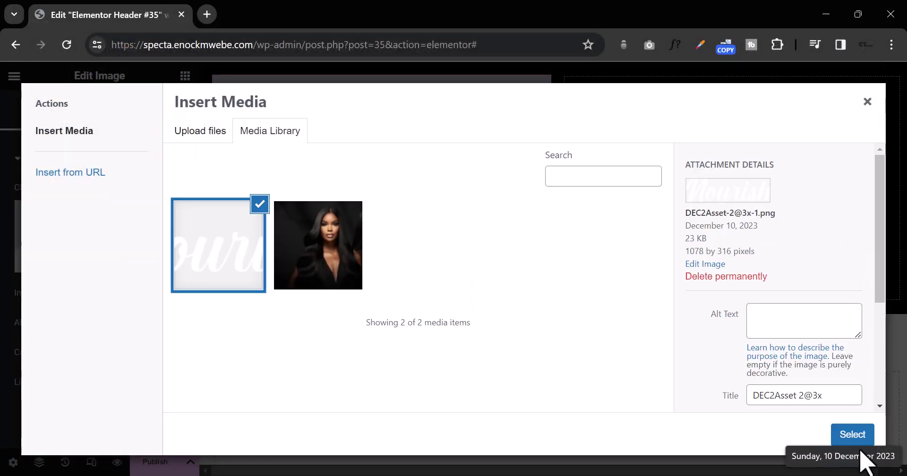
click(858, 435)
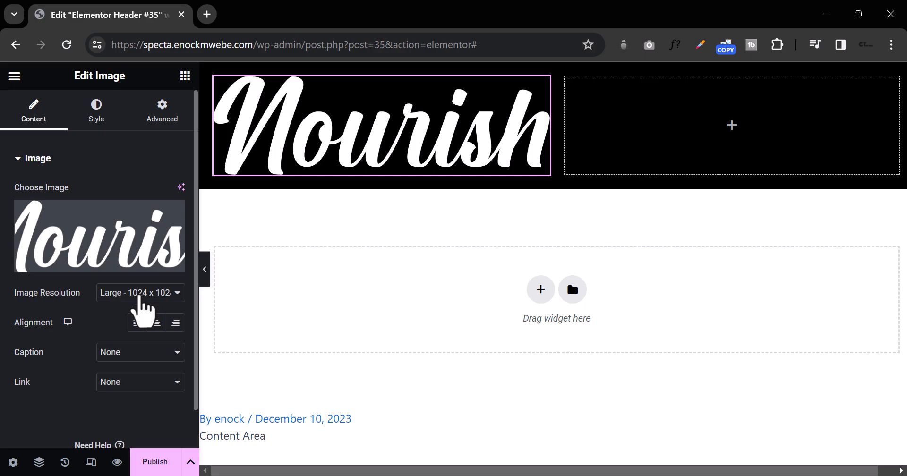
click(139, 295)
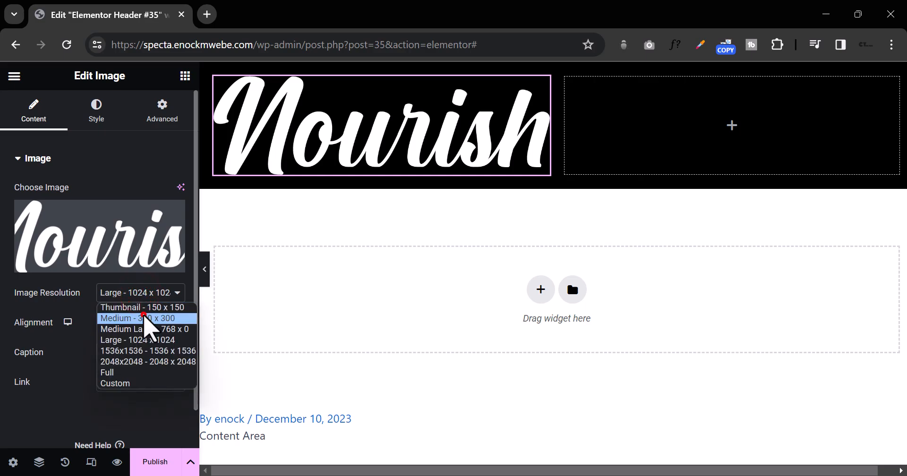
click(144, 314)
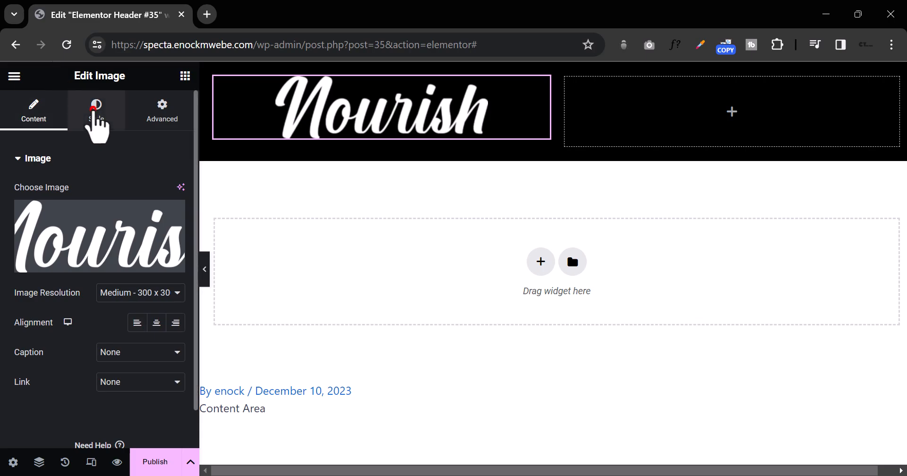
Set the logo image's width to 172 px and switch its max width unit to px.
click(97, 109)
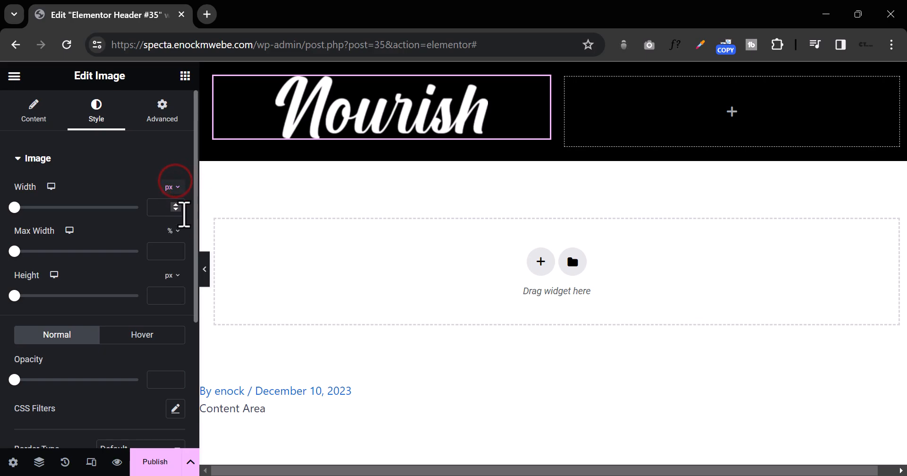
click(171, 231)
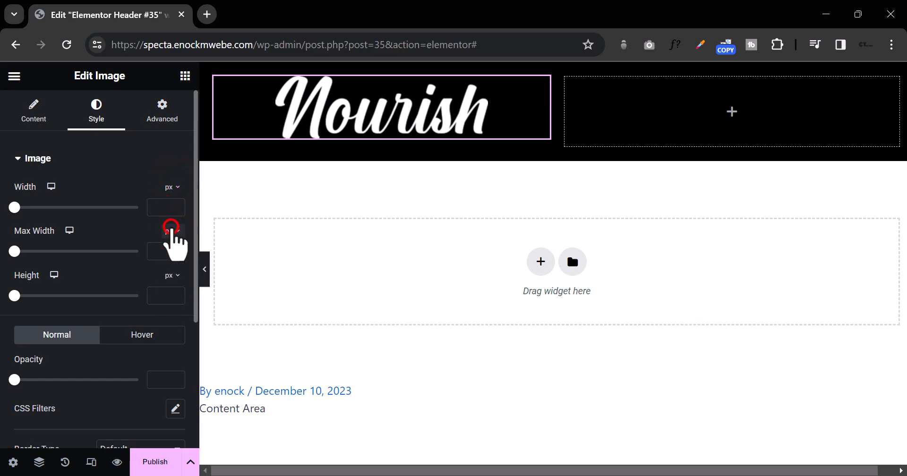
drag(16, 212, 35, 212)
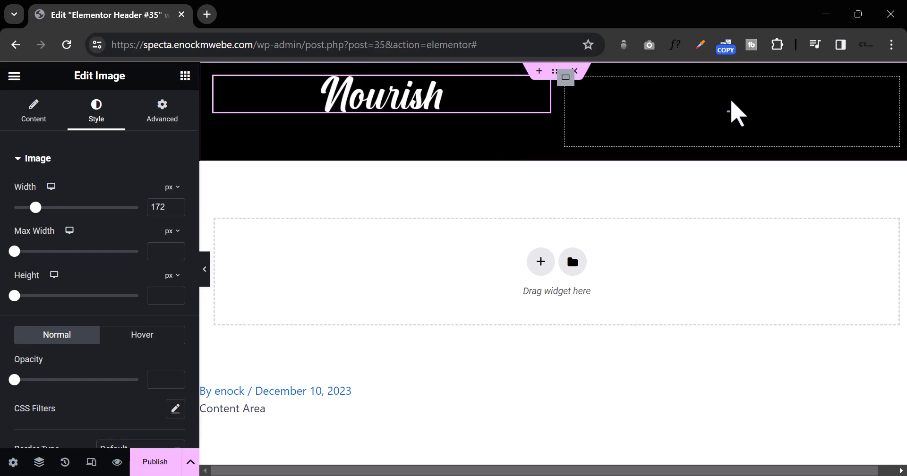
Find the Nav Menu widget, place it in the header's right column, and return to the widget list.
click(732, 112)
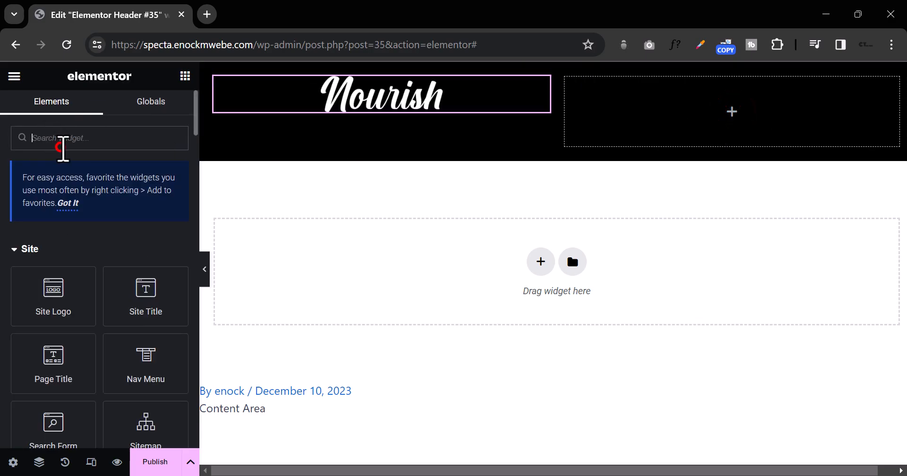
click(72, 145)
text(nav)
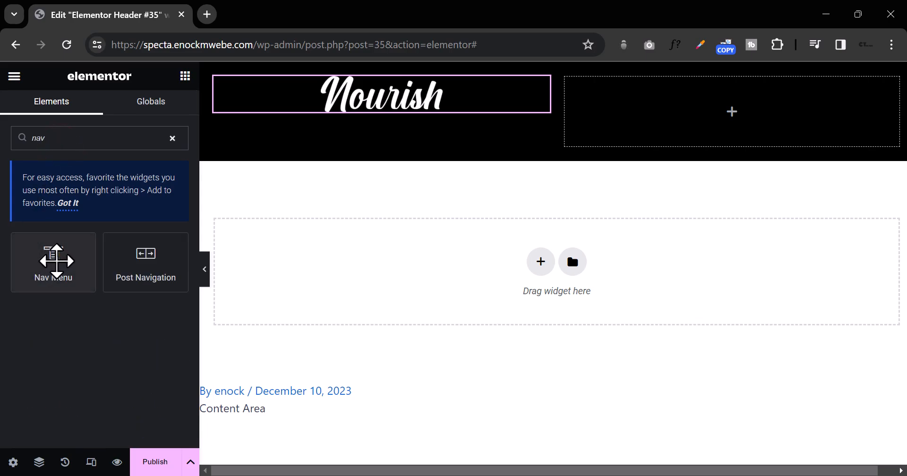
drag(64, 281, 708, 116)
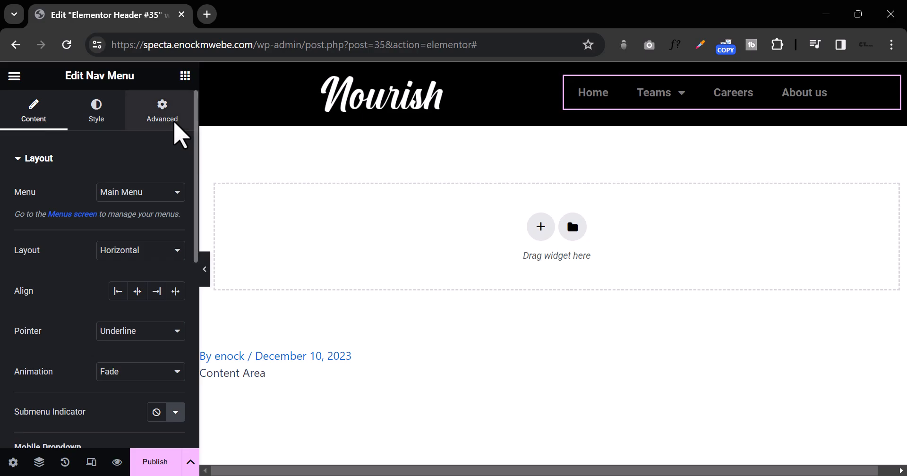
click(186, 77)
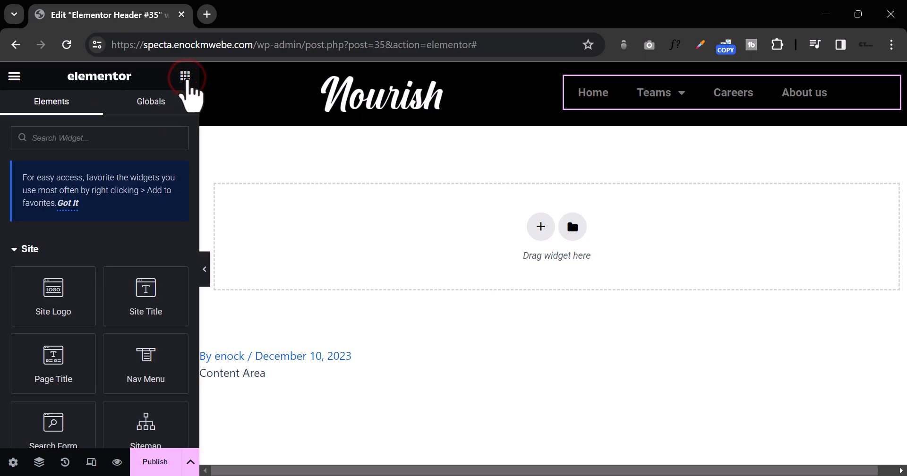
scroll(90, 272, down, 2)
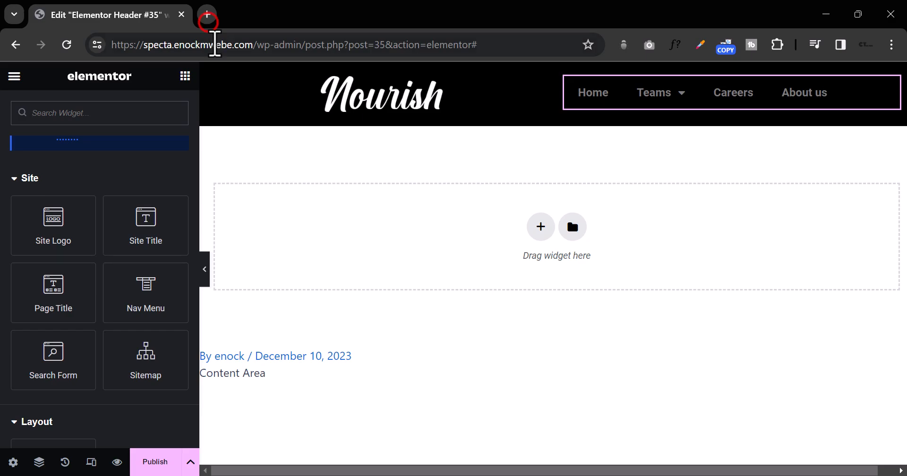
Open specta.enockmwebe.com in a new browser tab and go to the Features section of Elementor's settings in the WordPress dashboard.
click(207, 14)
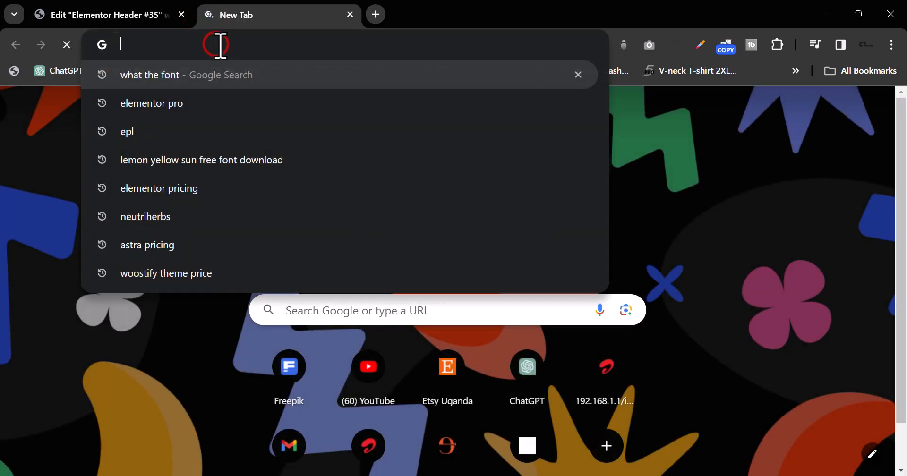
text(specta.enockmwebe.com)
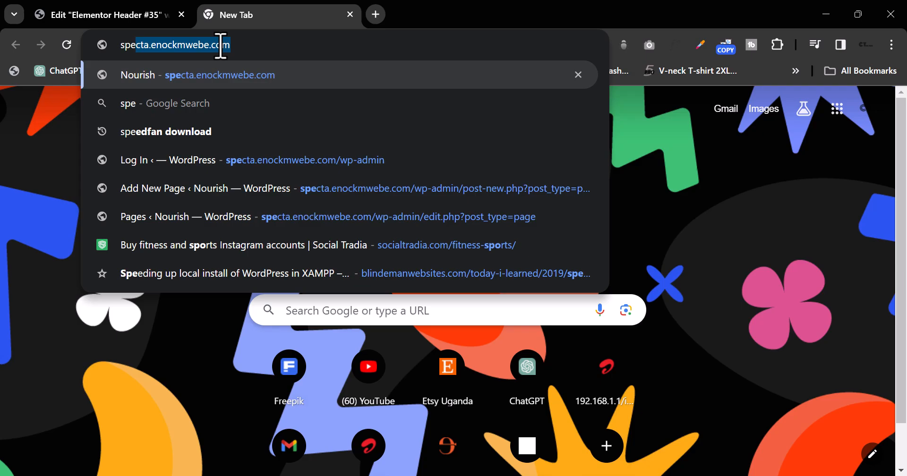
key(Return)
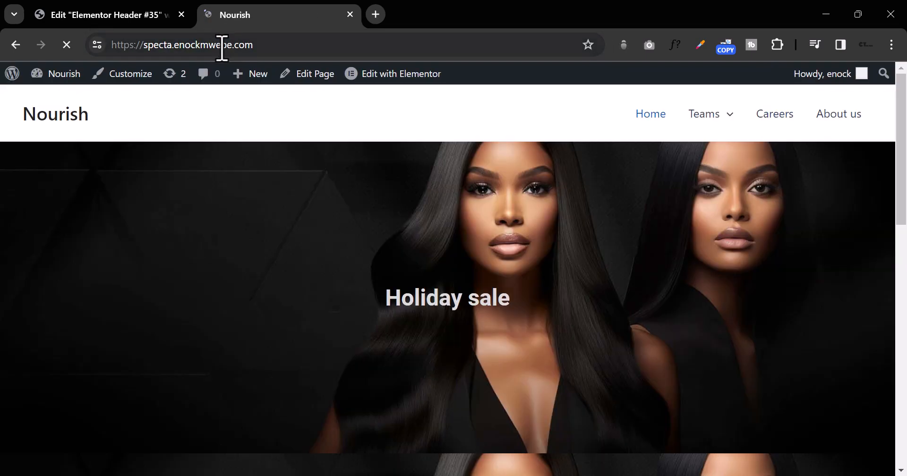
mouse_move(38, 76)
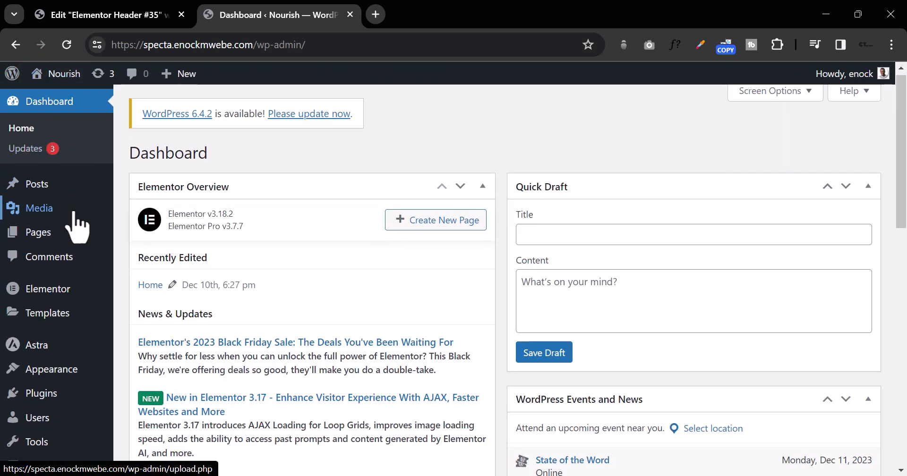
scroll(71, 229, down, 3)
mouse_move(66, 260)
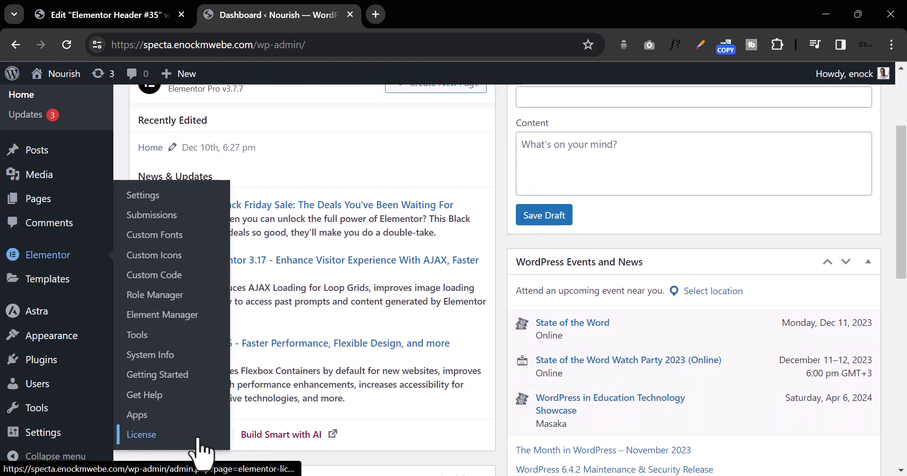
click(177, 194)
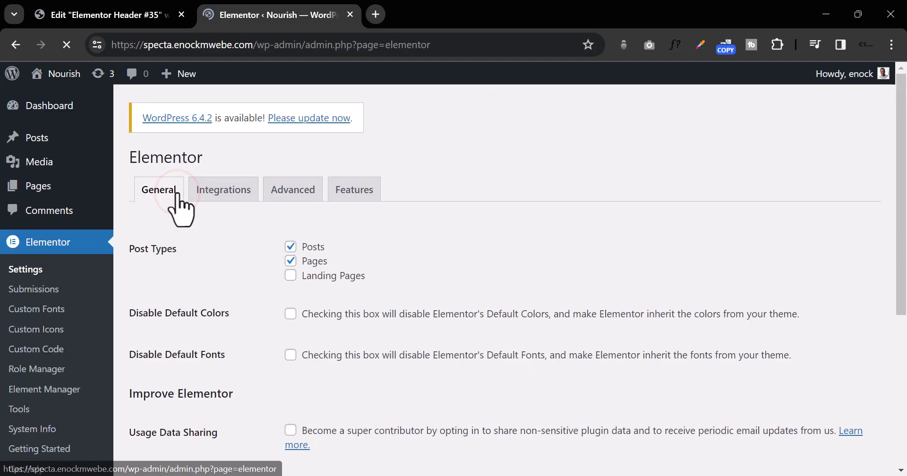
click(371, 199)
Review the Elementor feature experiments, including the available states for Nested Elements.
scroll(372, 208, down, 6)
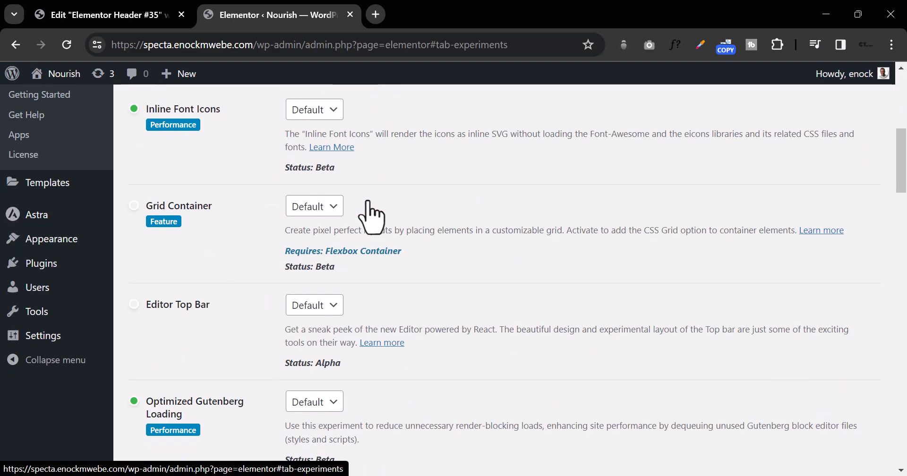
scroll(340, 229, down, 6)
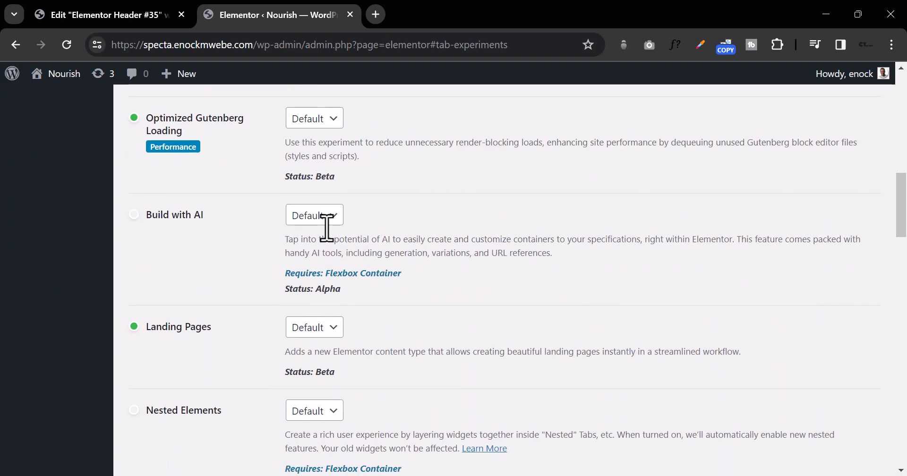
scroll(327, 228, down, 4)
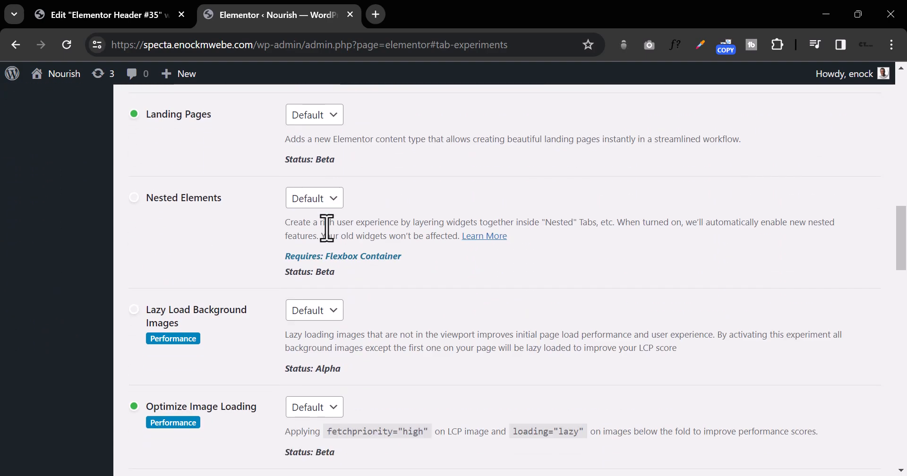
click(333, 199)
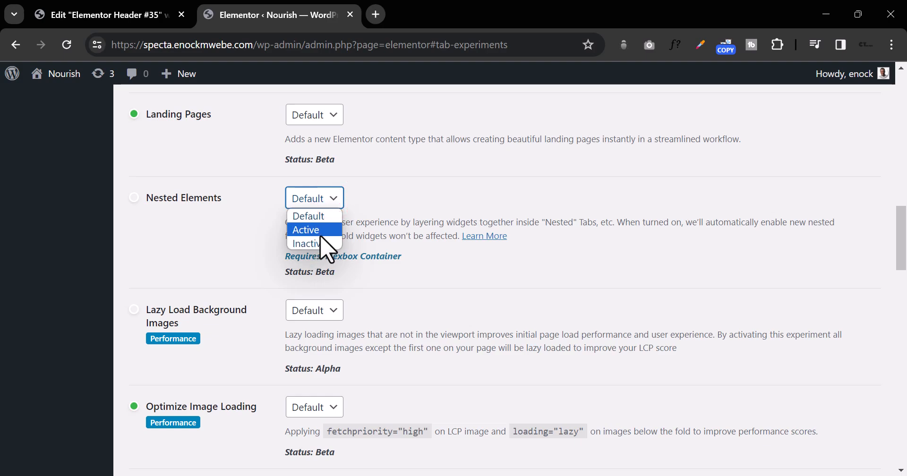
click(478, 289)
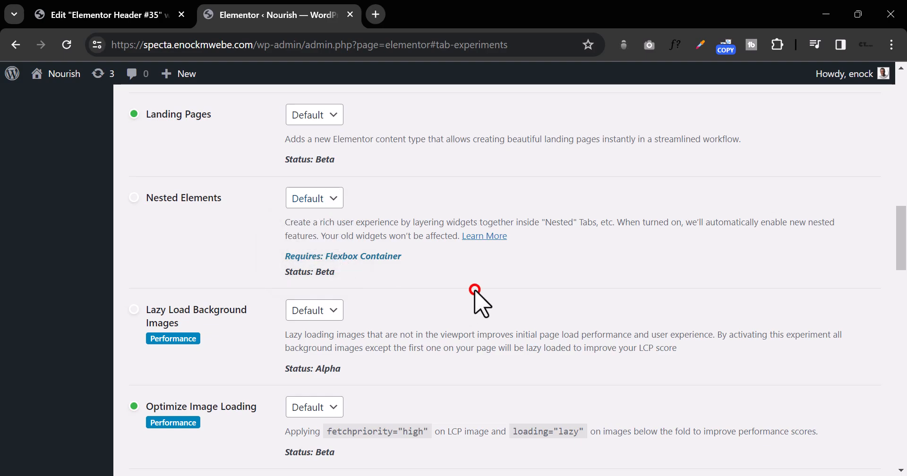
scroll(477, 289, down, 7)
scroll(477, 291, down, 10)
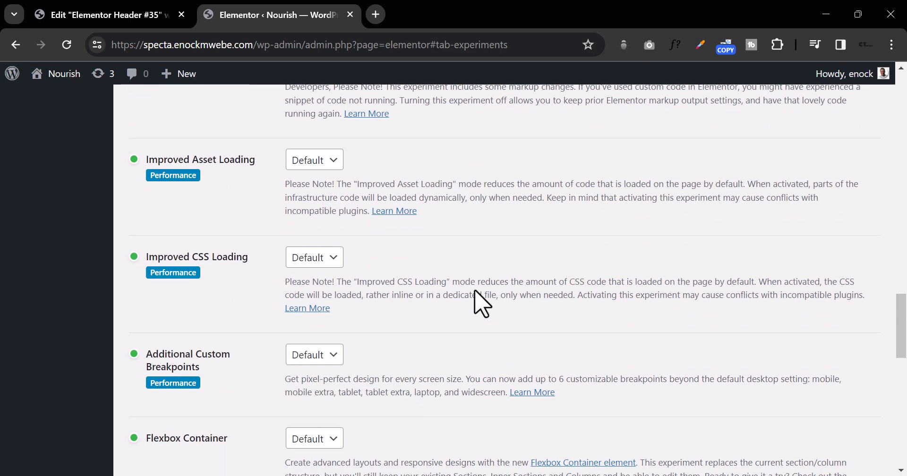
scroll(477, 292, down, 7)
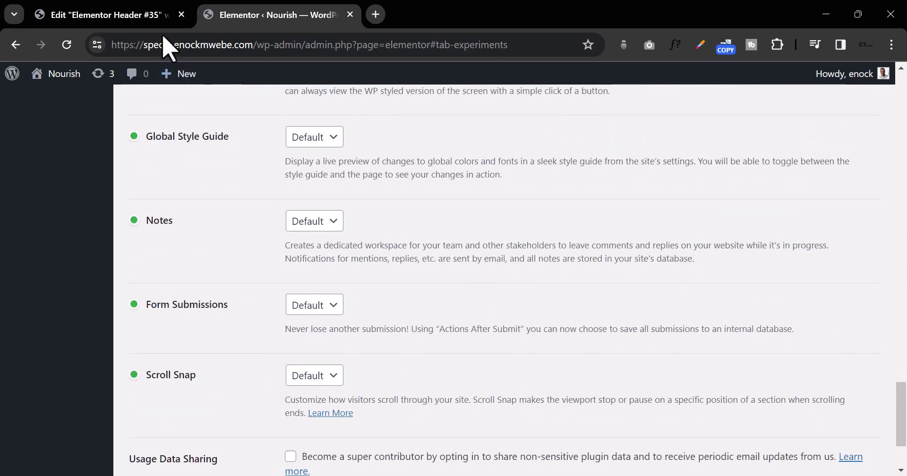
Return to the header editor and place a Button widget in the right column beneath the Nav Menu.
click(121, 14)
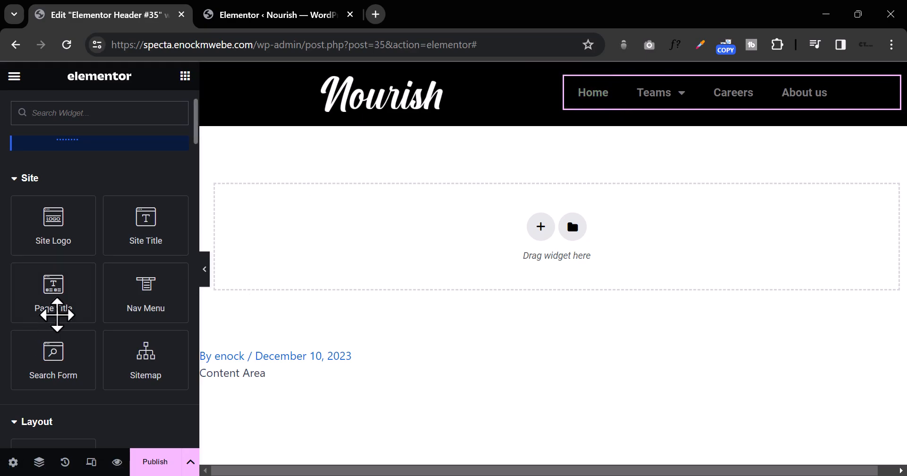
scroll(56, 314, down, 8)
scroll(59, 340, down, 2)
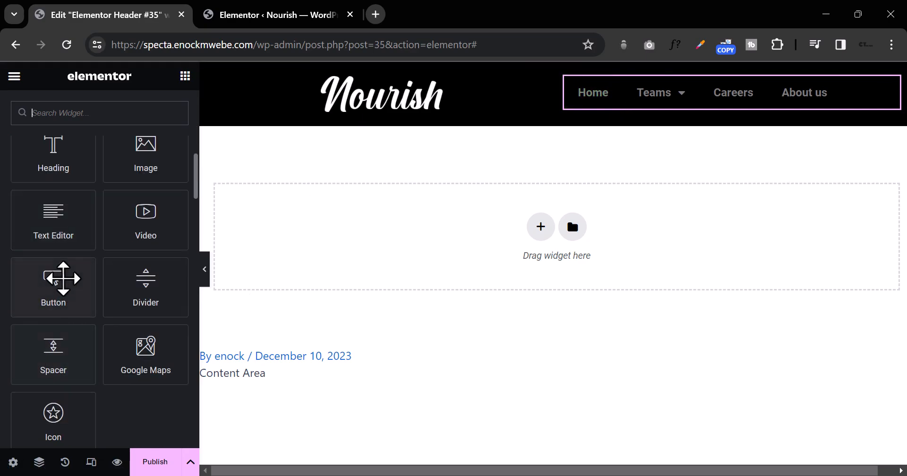
drag(59, 279, 876, 100)
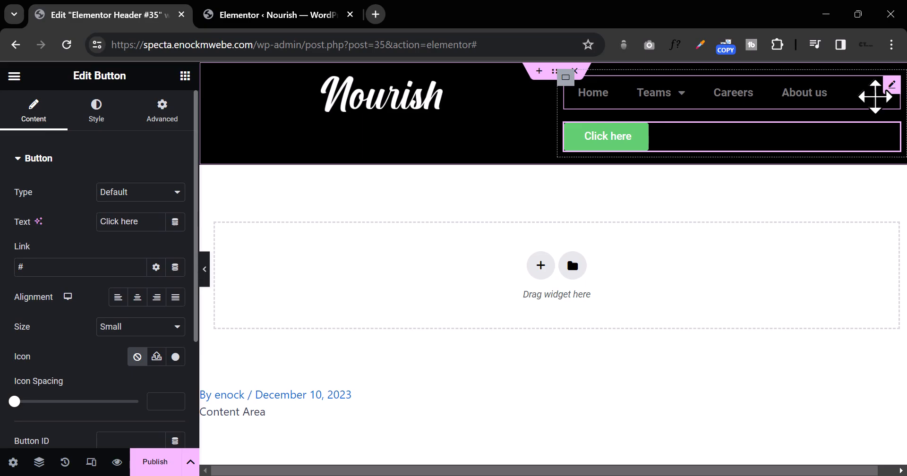
Set the right column container's direction to Row - horizontal and preview the header at full width.
click(565, 77)
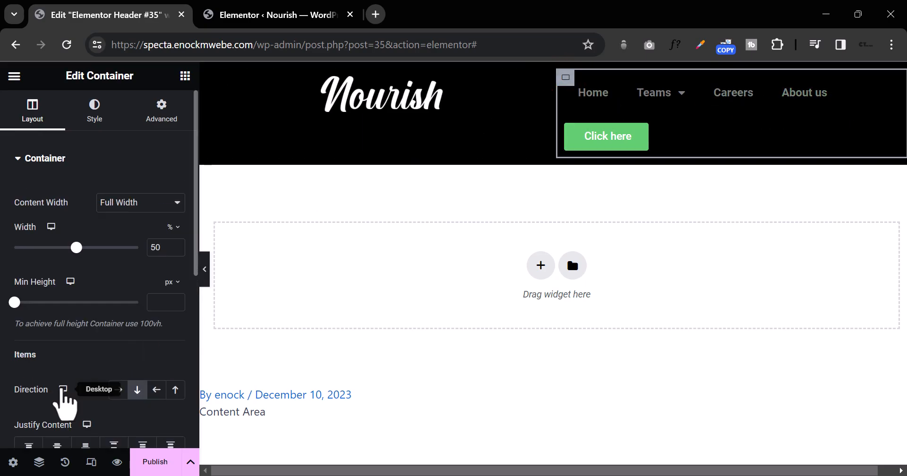
click(156, 390)
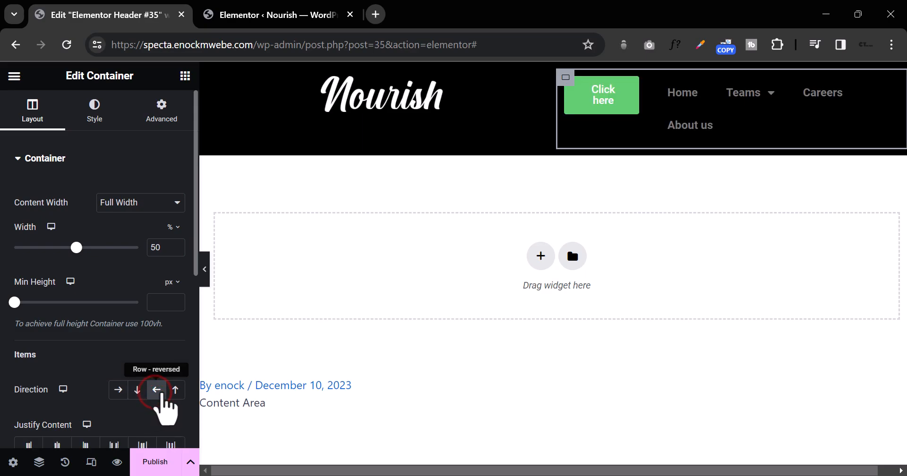
click(175, 390)
click(156, 390)
click(137, 390)
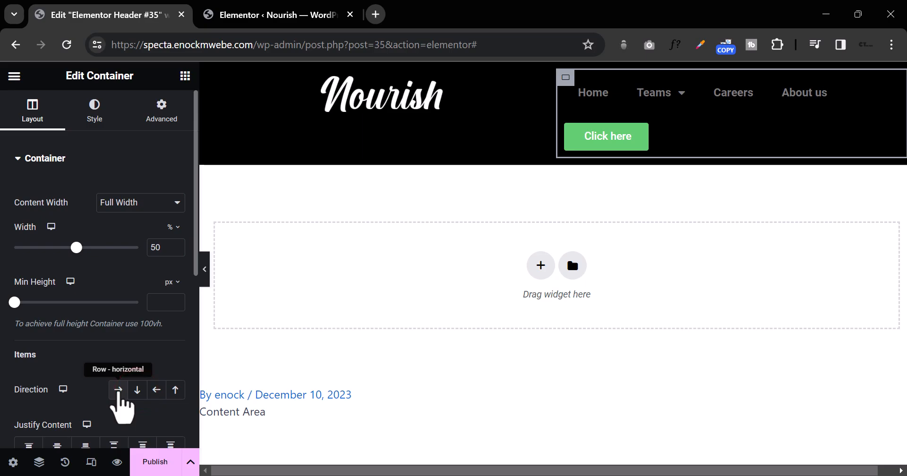
click(118, 390)
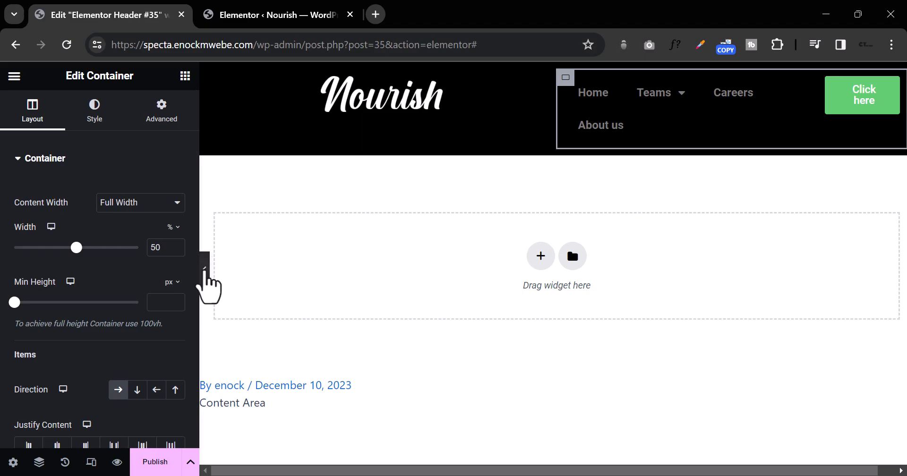
click(204, 270)
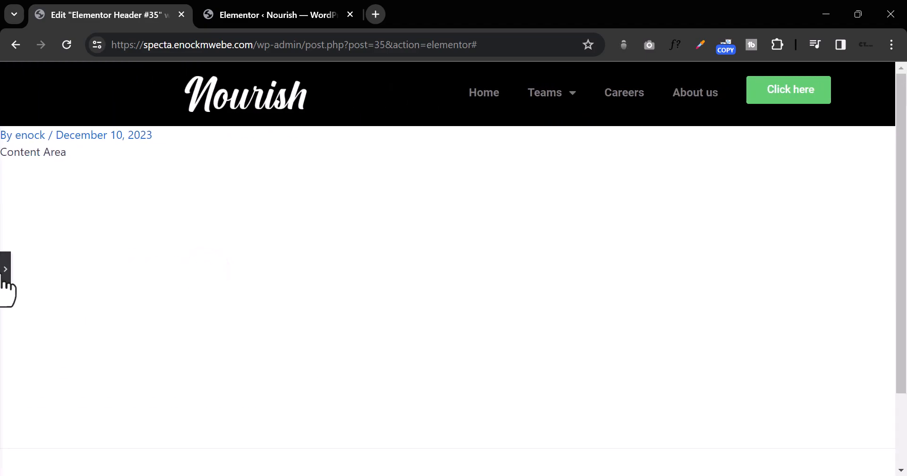
click(5, 272)
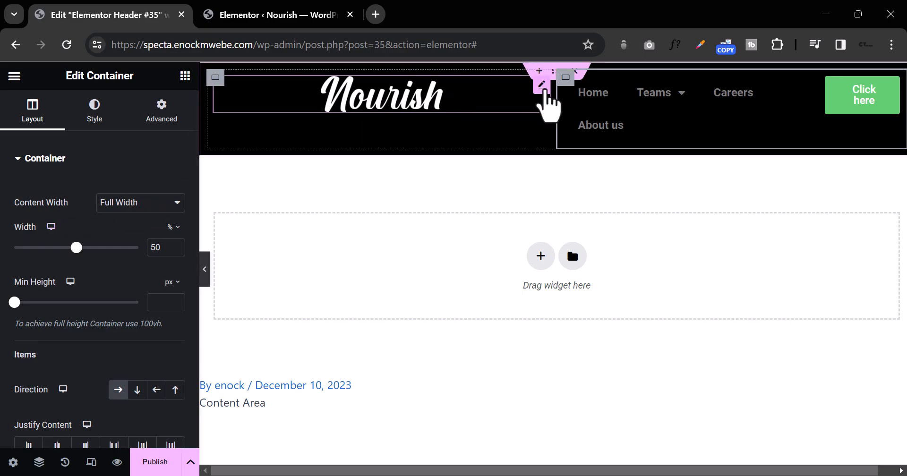
Align the Nourish logo image to the left of its column and preview the header at full width.
click(543, 87)
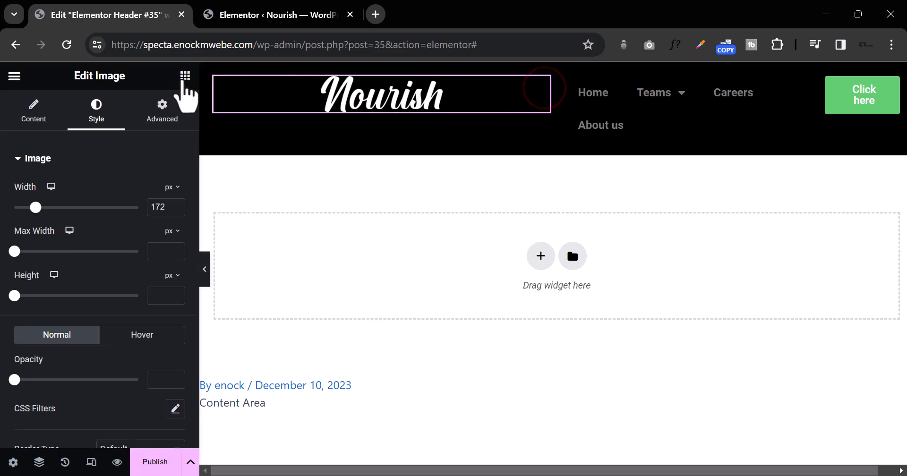
click(215, 77)
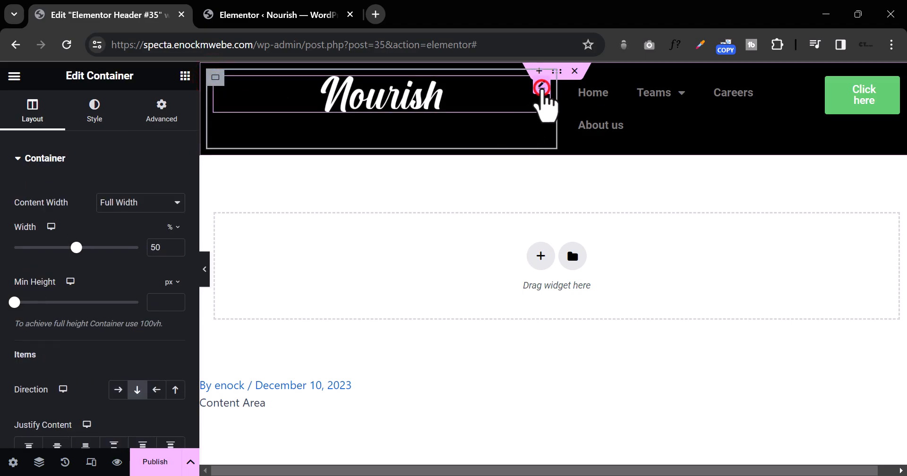
click(543, 86)
click(34, 113)
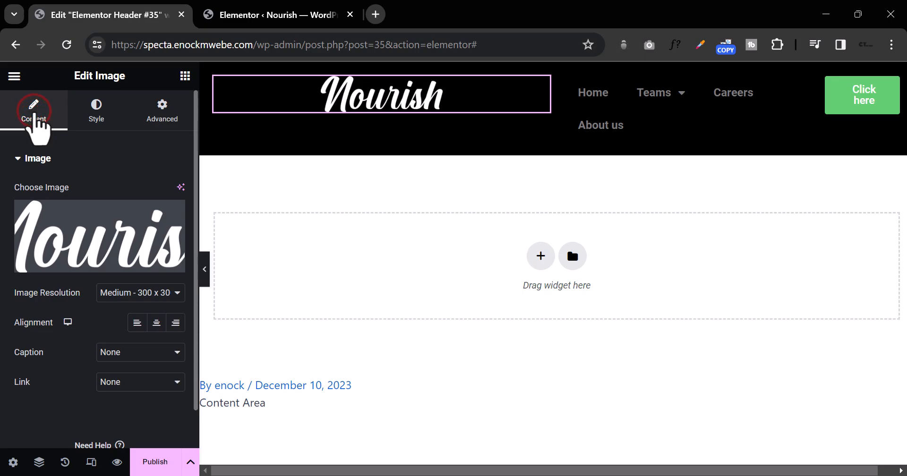
click(137, 323)
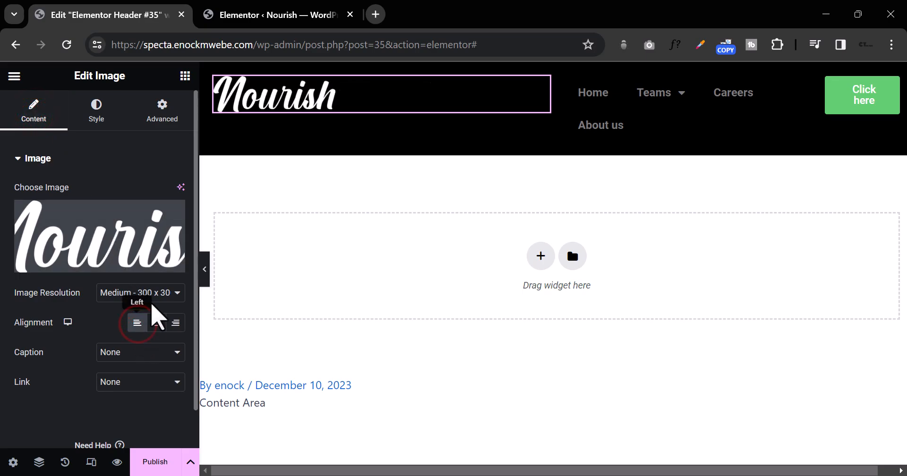
click(206, 270)
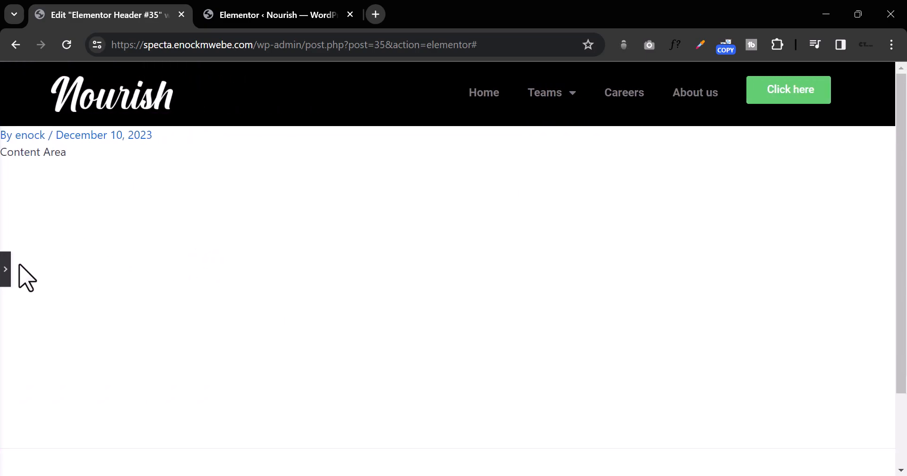
Narrow the logo column and widen the menu and button column to about 65.57%, previewing the header at full width.
click(5, 267)
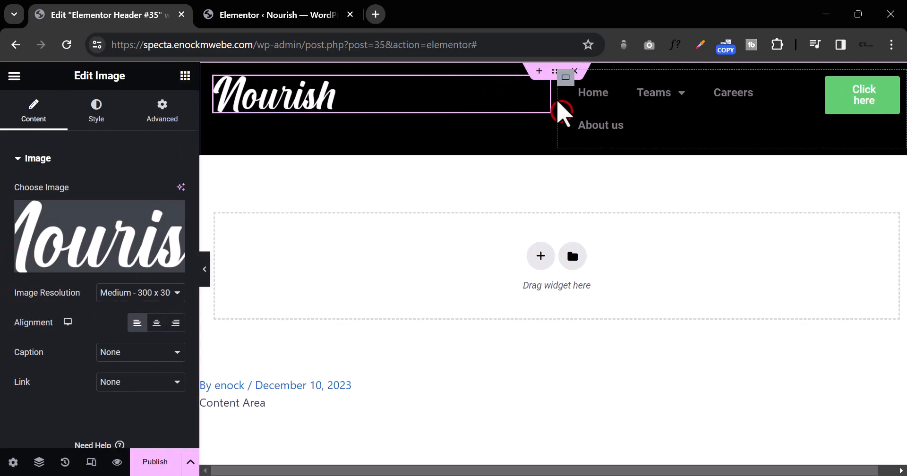
click(563, 107)
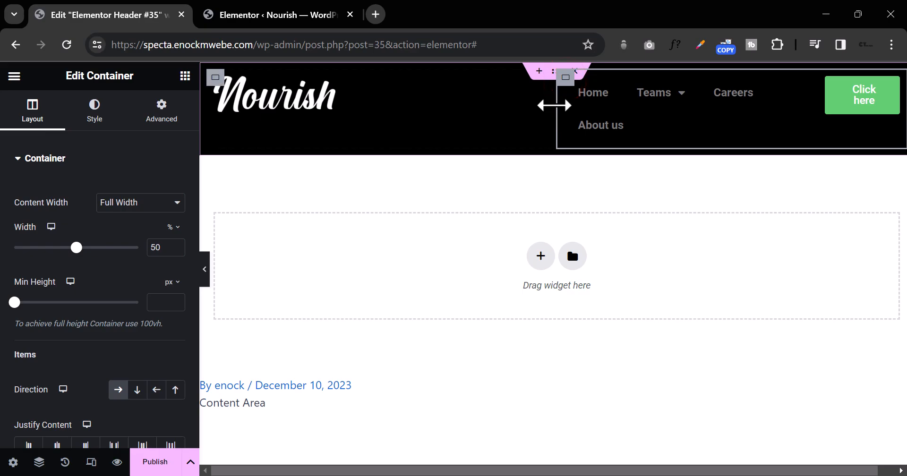
drag(555, 106, 440, 110)
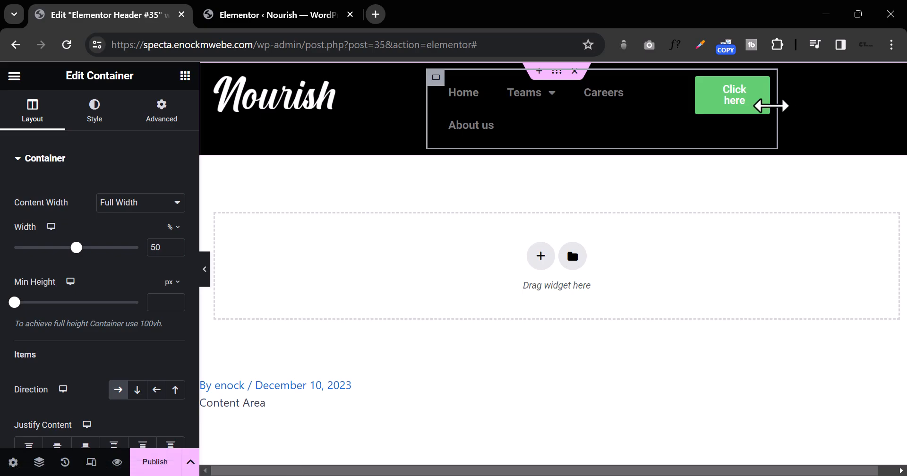
drag(772, 106, 890, 104)
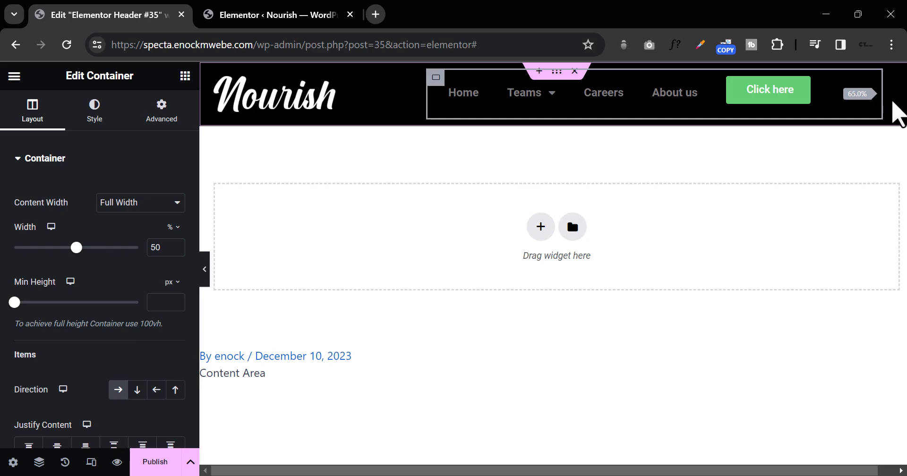
drag(897, 103, 897, 102)
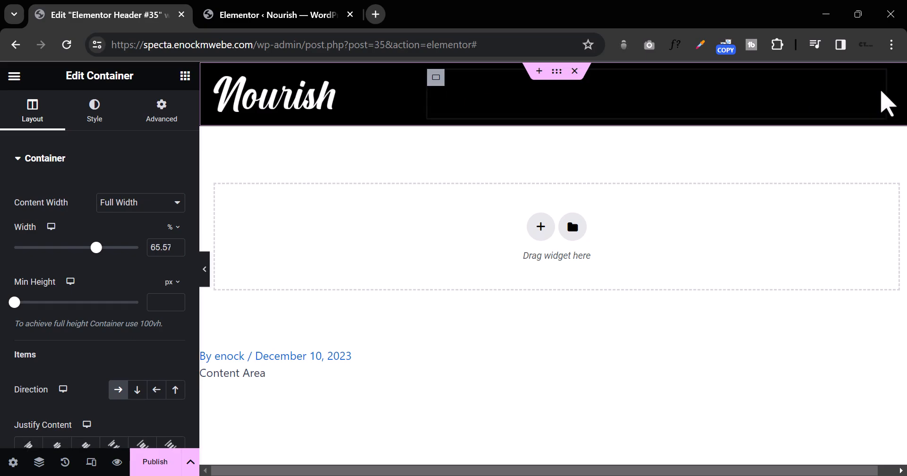
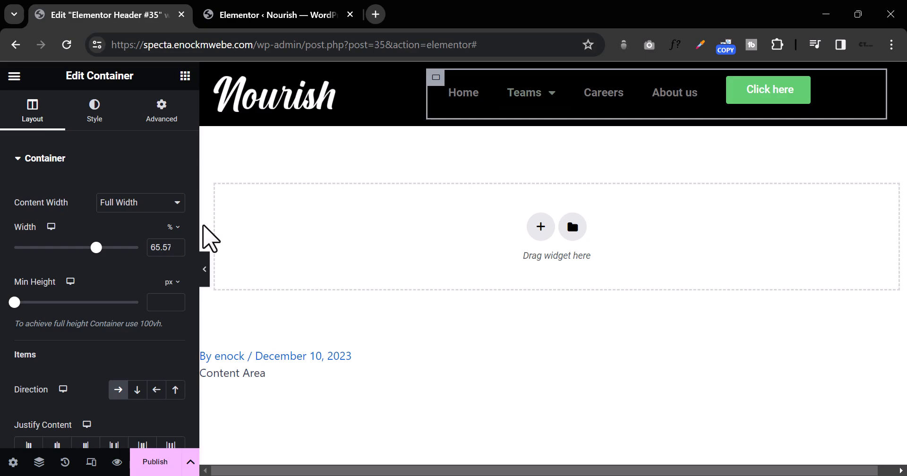
click(205, 269)
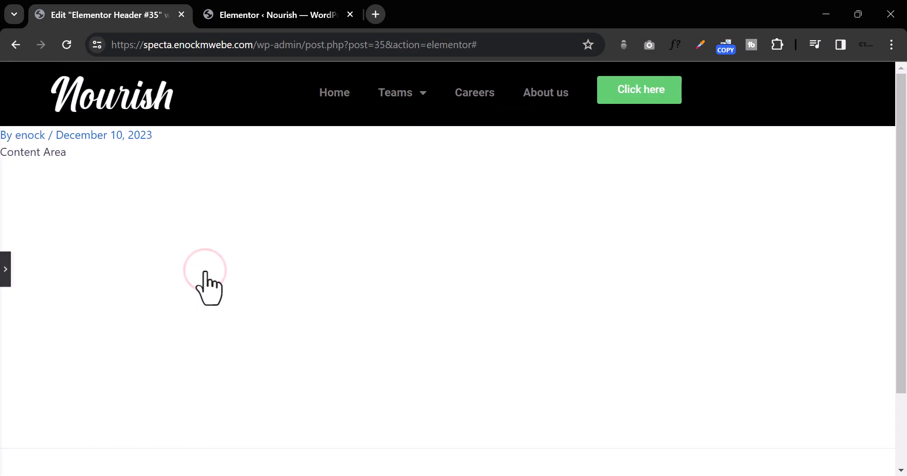
click(6, 273)
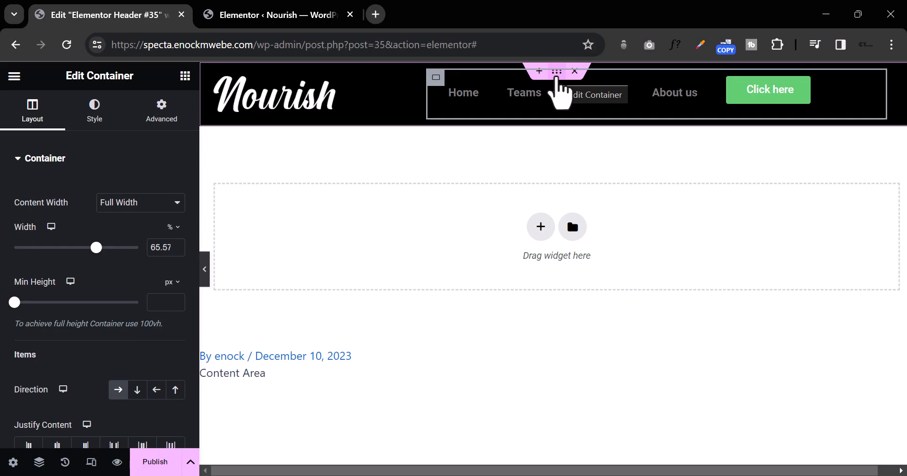
Set the outer header container's padding to 0 px on all sides and preview the header at full width.
click(557, 75)
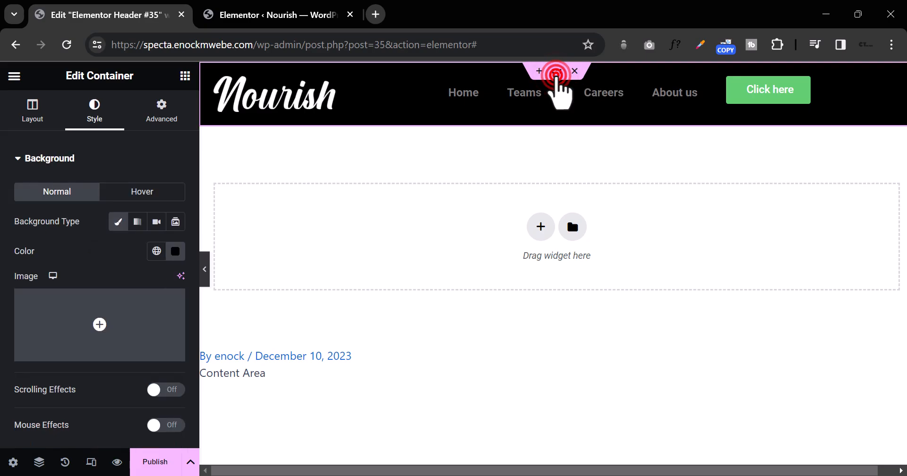
click(161, 112)
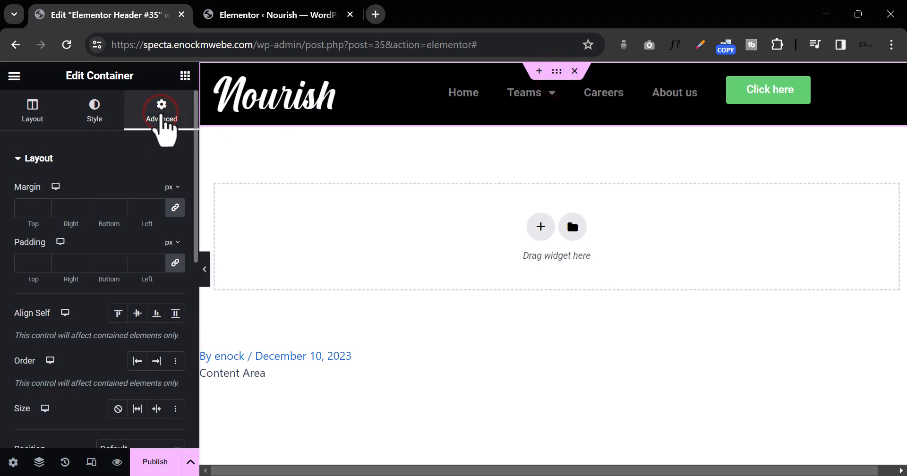
click(175, 263)
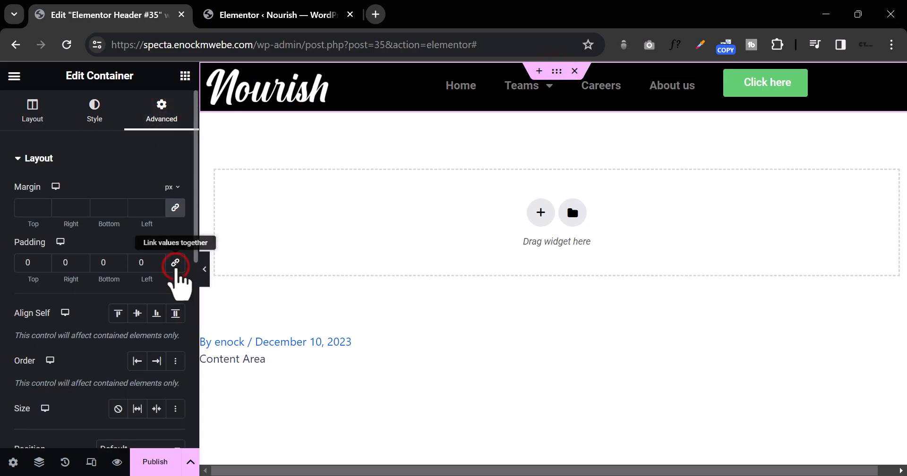
click(204, 269)
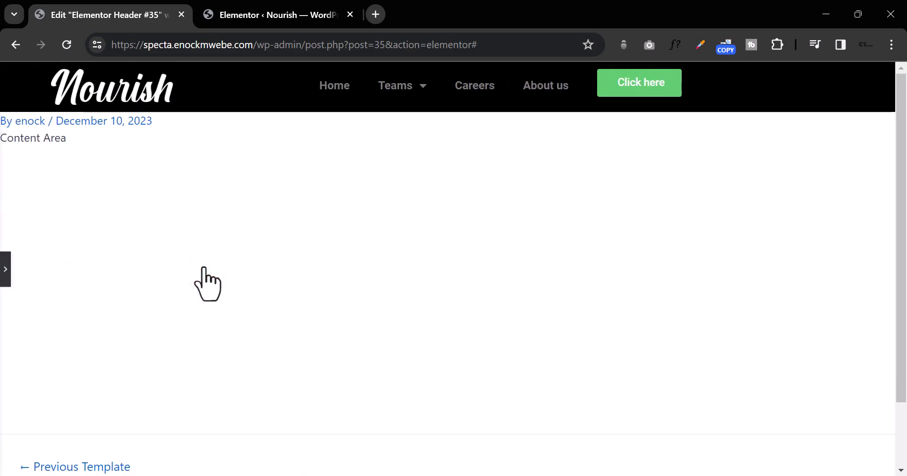
click(5, 268)
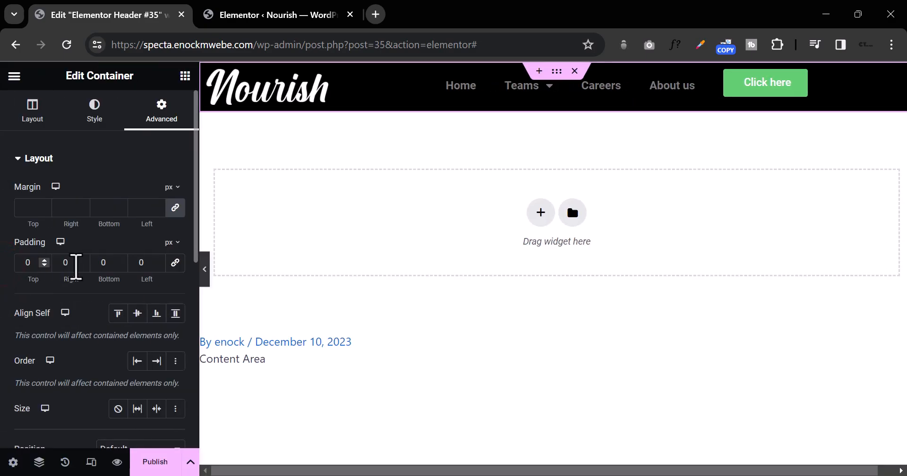
Link the outer header container's padding values, set them to 5 px on all sides, and preview the header at full width.
click(176, 262)
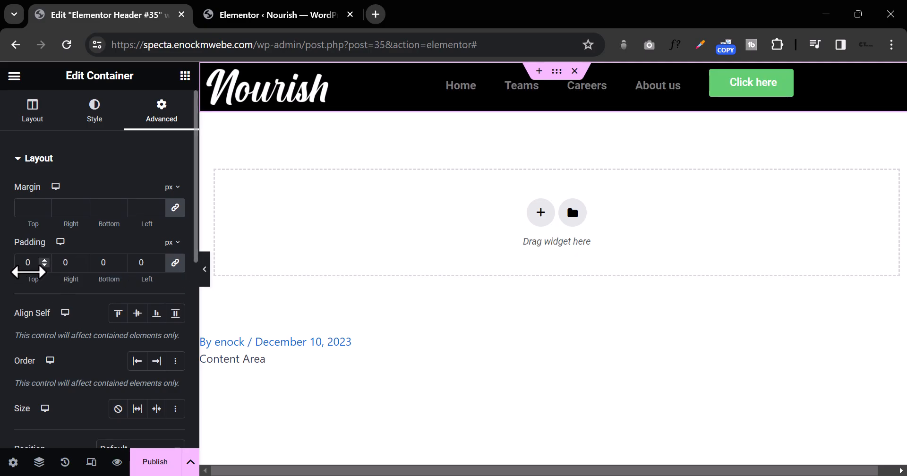
click(28, 265)
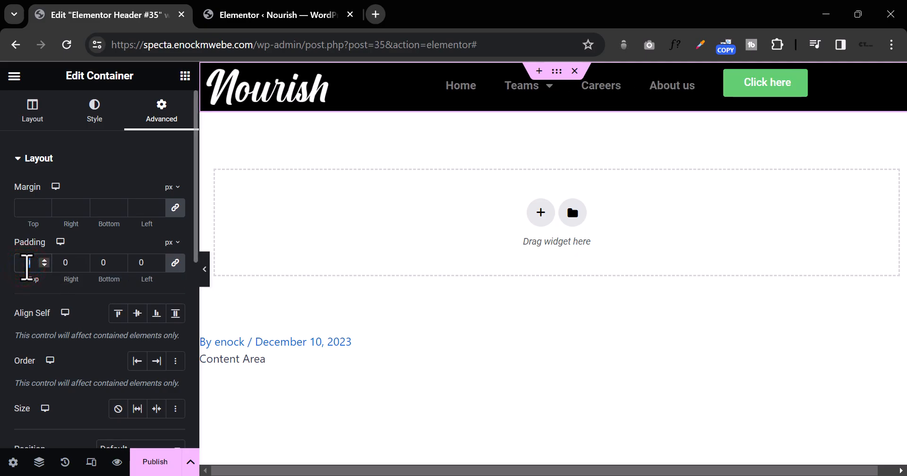
text(5)
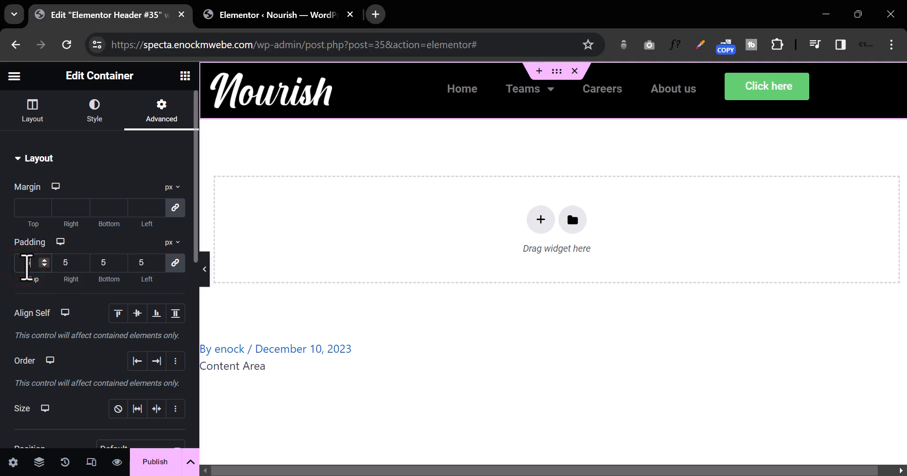
click(206, 277)
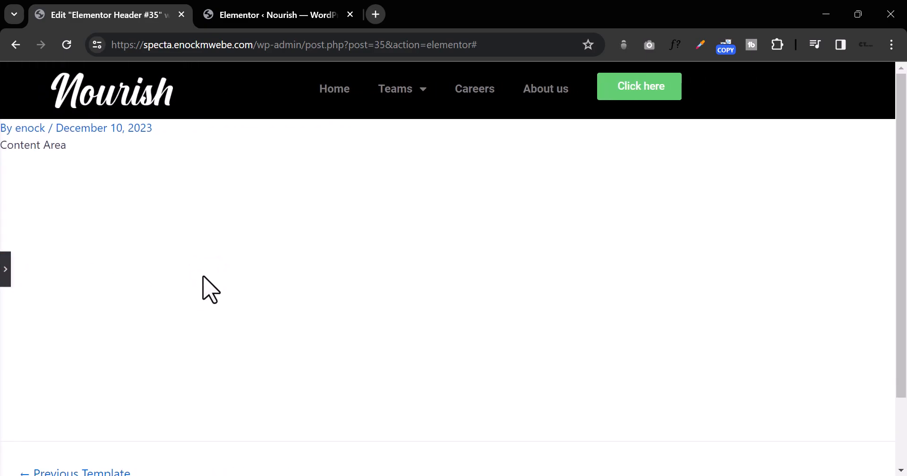
click(5, 269)
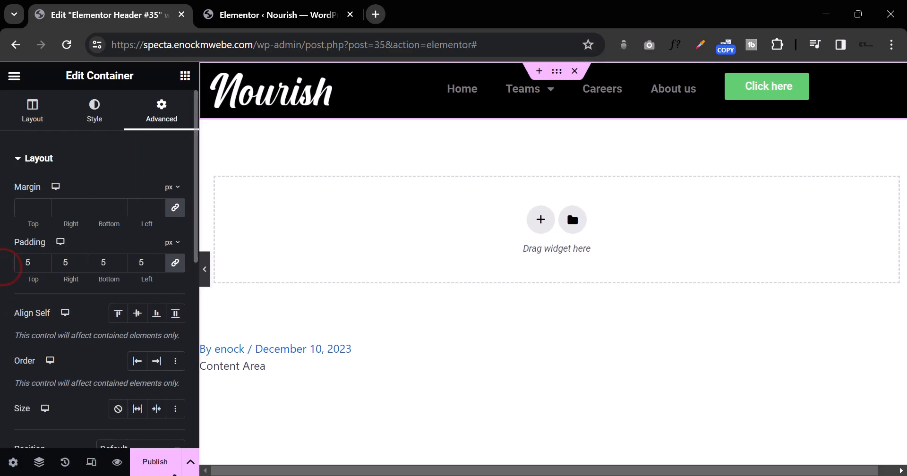
Publish the header template with a display condition that includes the entire site.
click(159, 465)
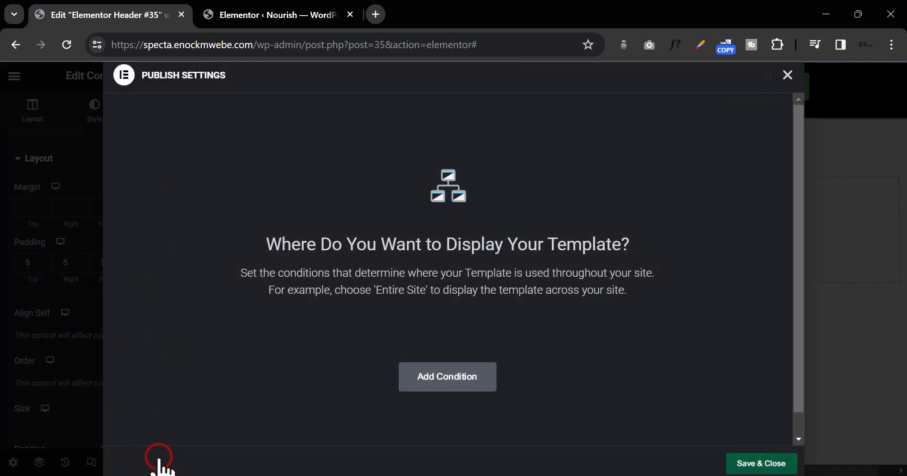
click(467, 377)
click(621, 346)
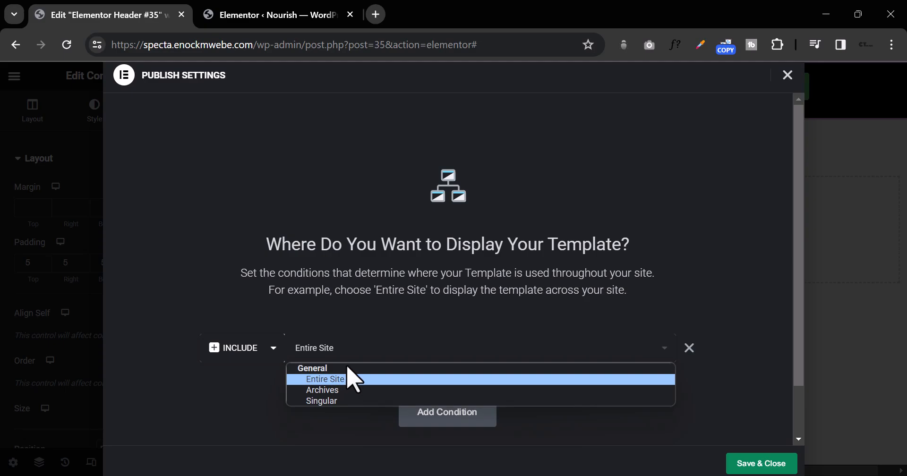
click(642, 429)
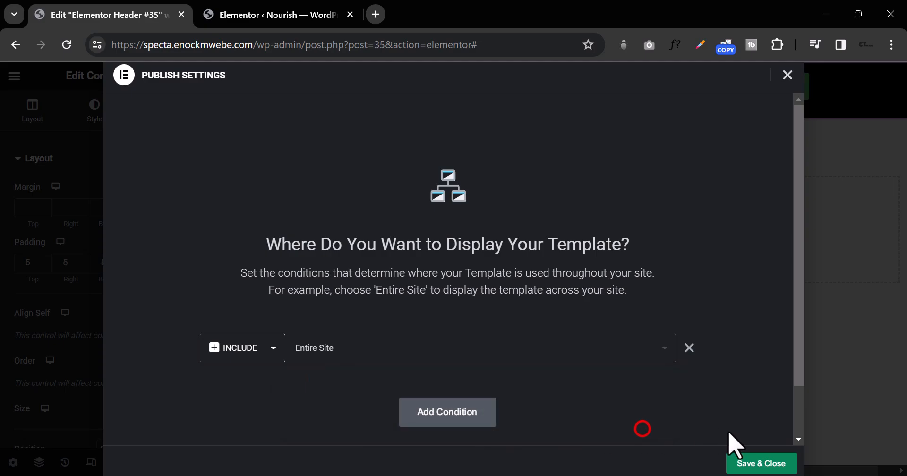
click(761, 464)
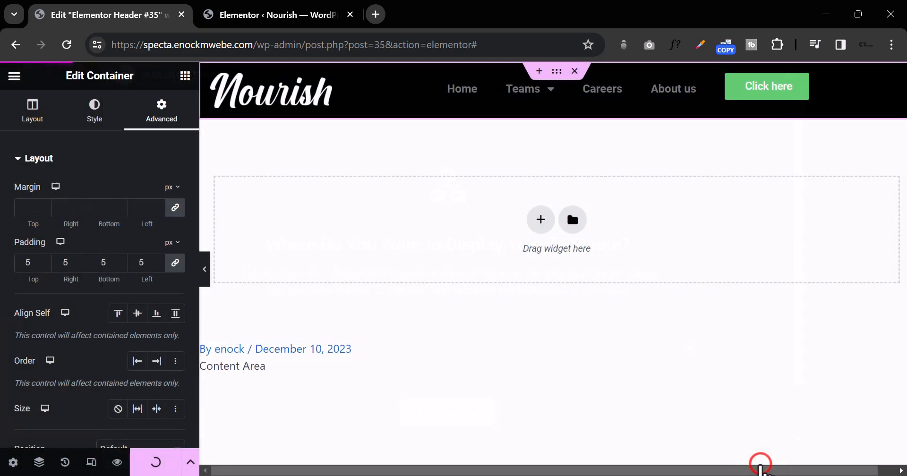
Open the live Nourish site in a new browser tab to check the header, and close the Elementor settings page.
click(266, 14)
mouse_move(57, 76)
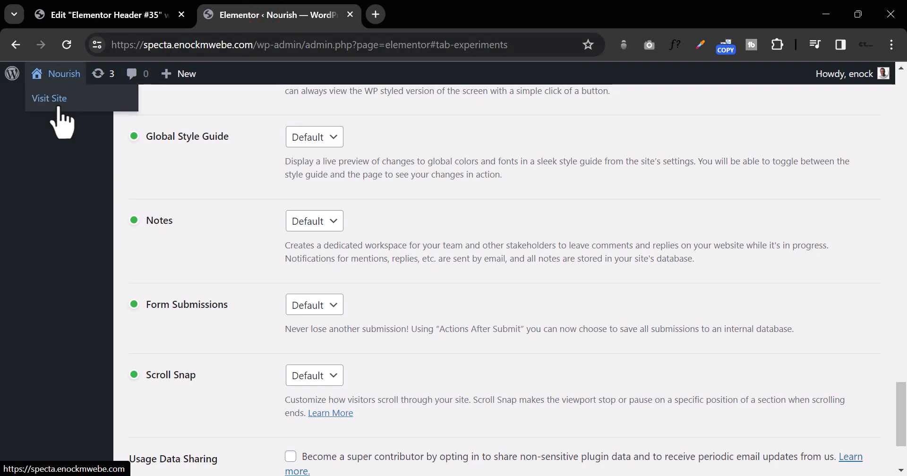
right_click(59, 105)
click(75, 112)
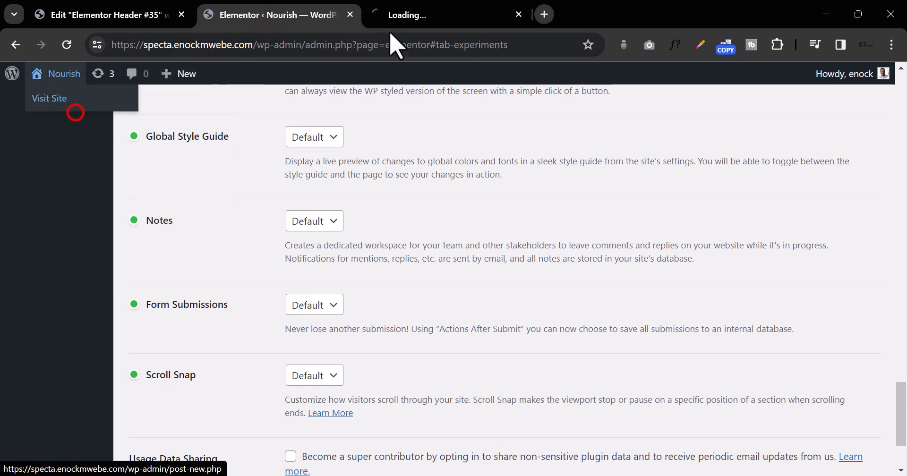
click(349, 15)
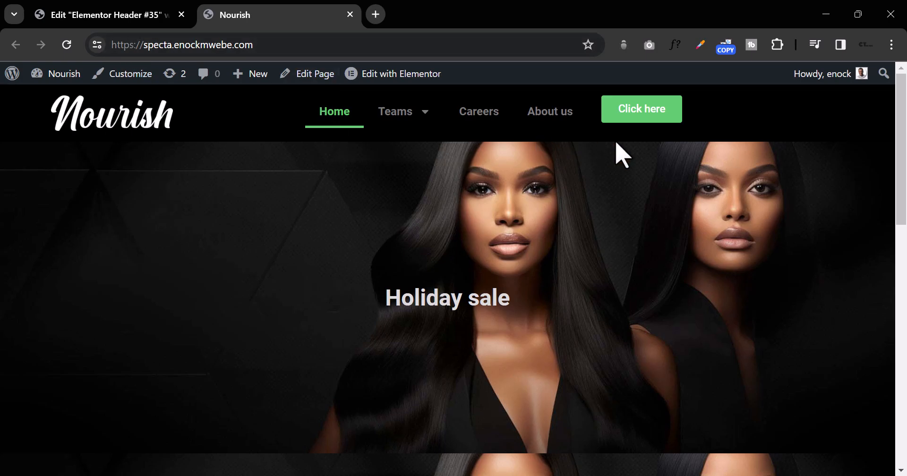
Return to the header template editor and align the navigation menu to the center.
click(124, 14)
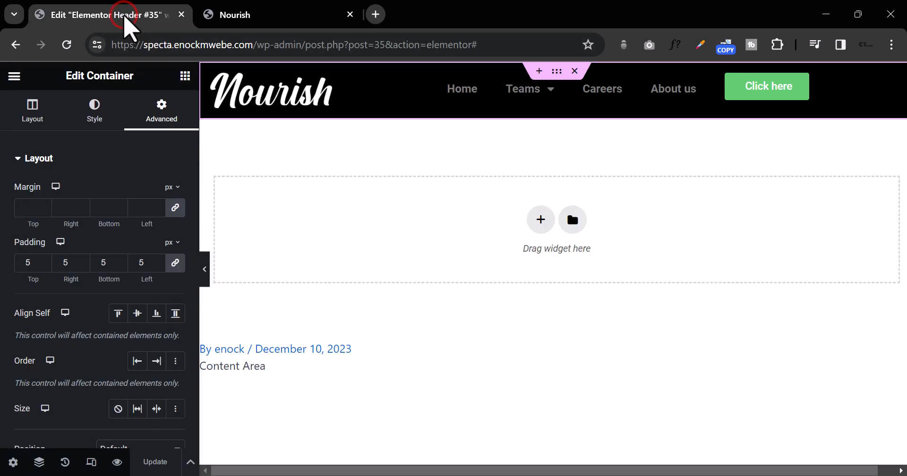
click(703, 82)
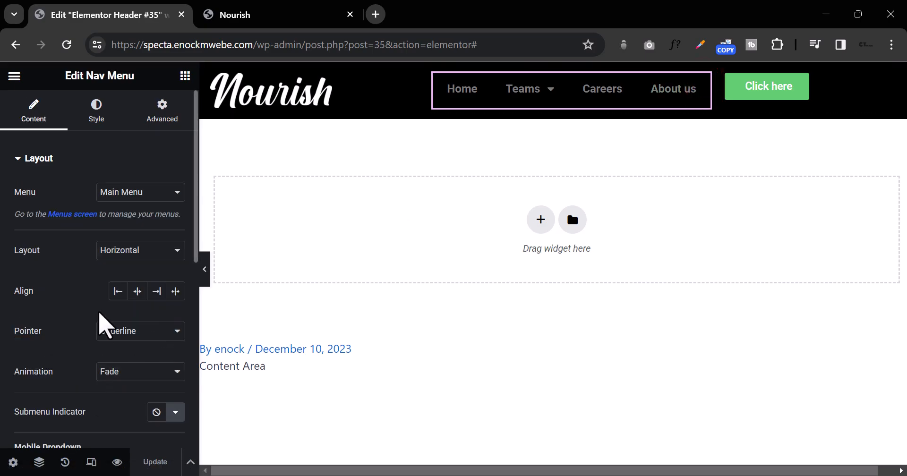
click(117, 291)
click(136, 292)
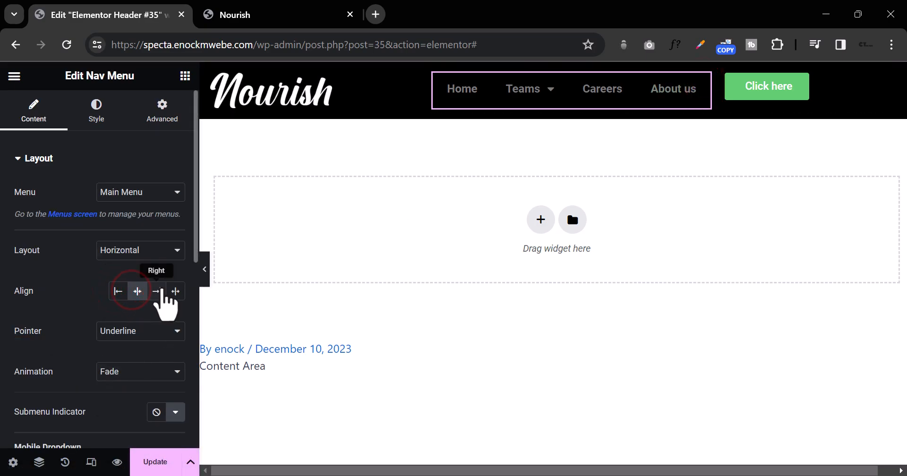
click(137, 291)
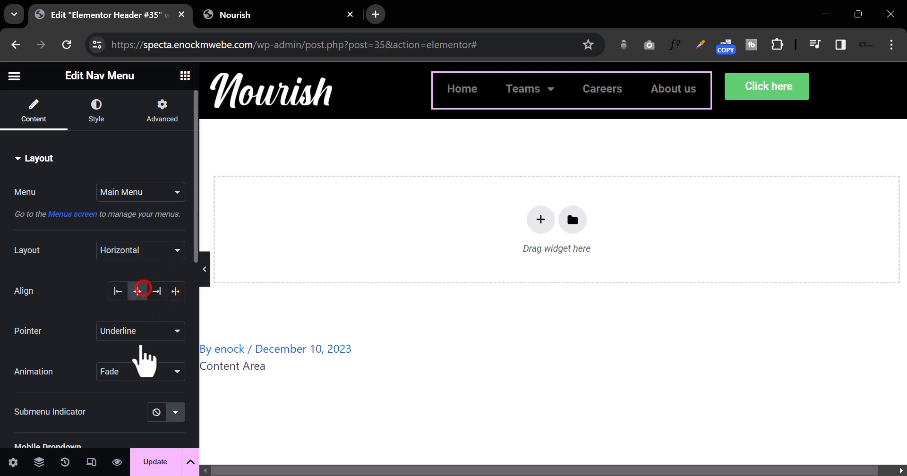
Try the Overline and Framed pointer styles on the navigation menu and preview the effect on the menu items.
click(156, 334)
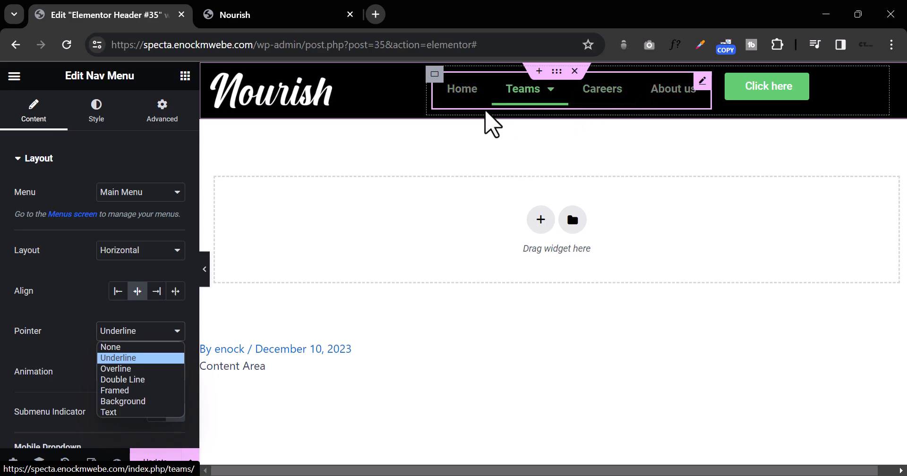
click(161, 368)
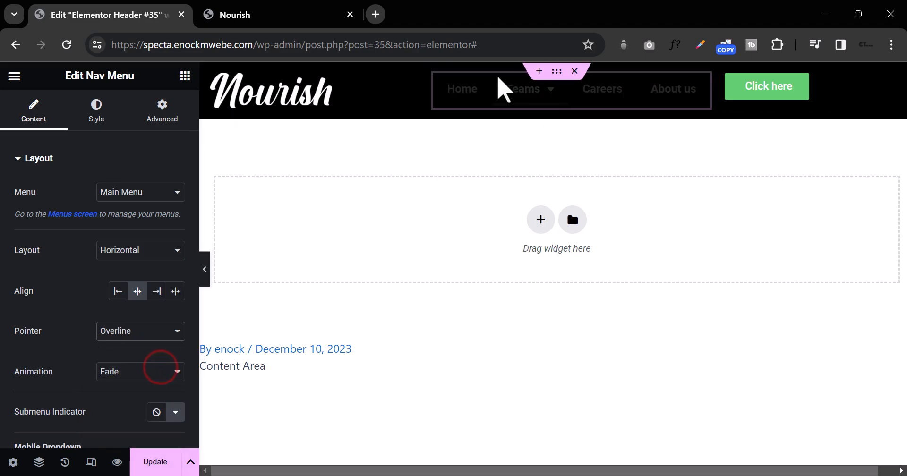
click(128, 335)
click(135, 390)
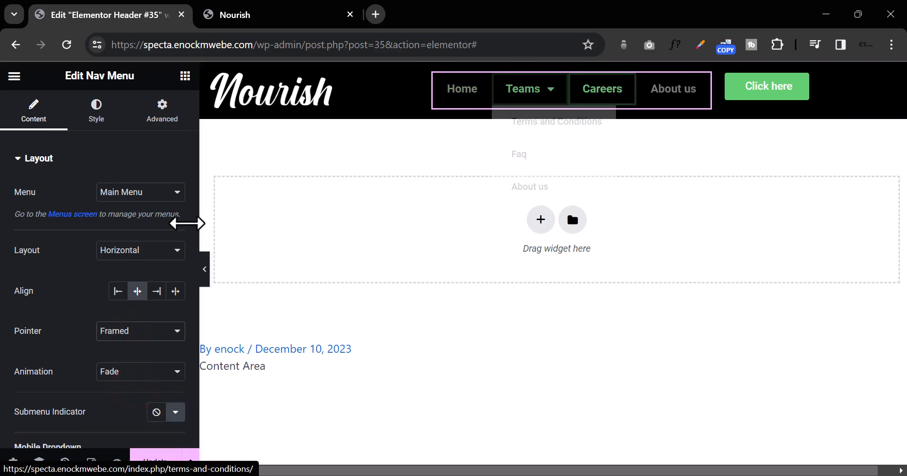
click(204, 271)
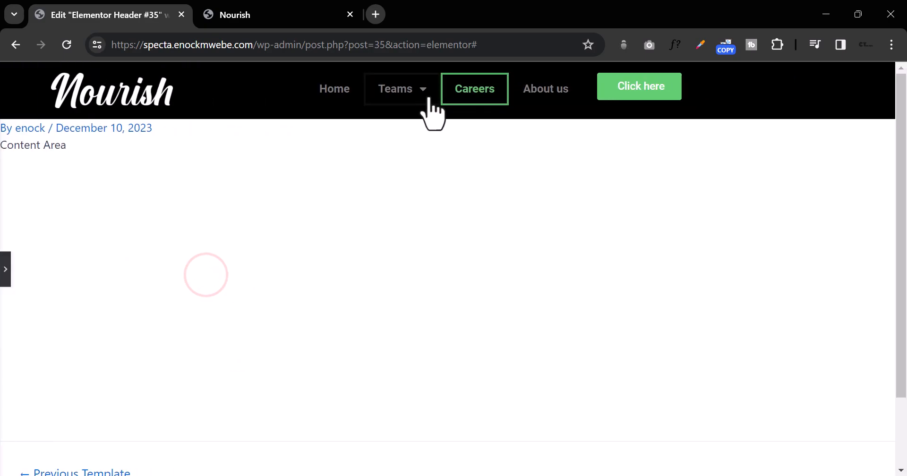
mouse_move(367, 99)
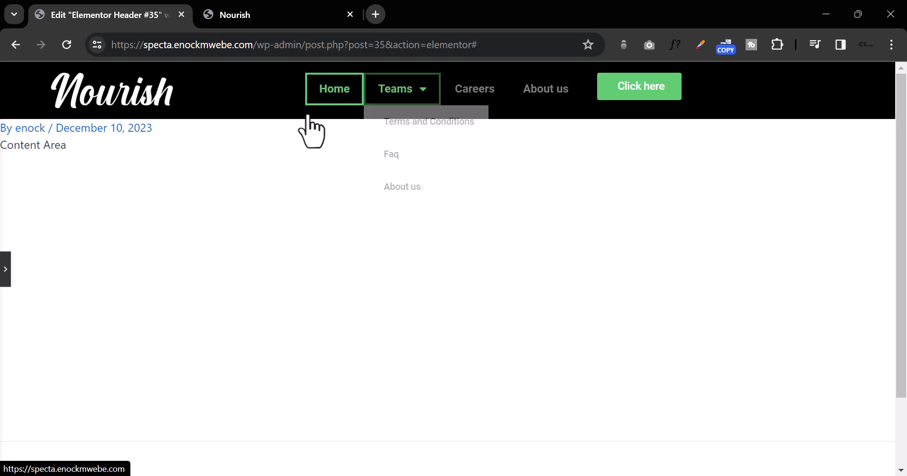
click(5, 270)
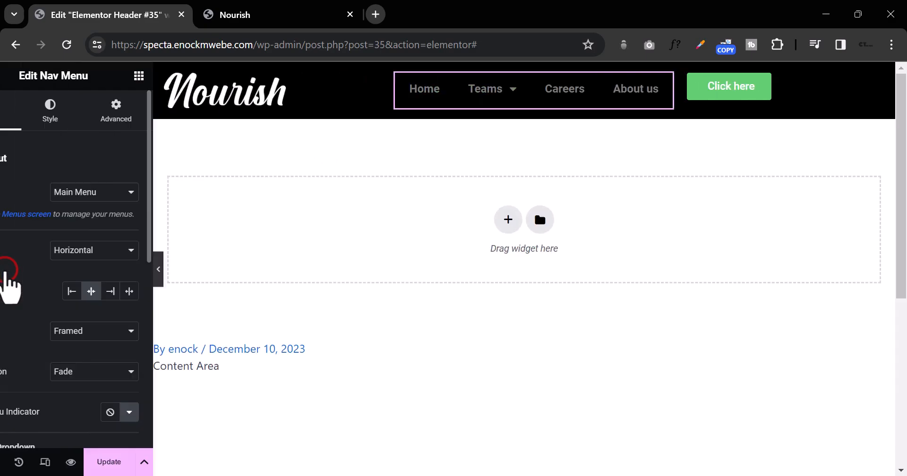
Set the navigation menu's pointer to None.
click(143, 333)
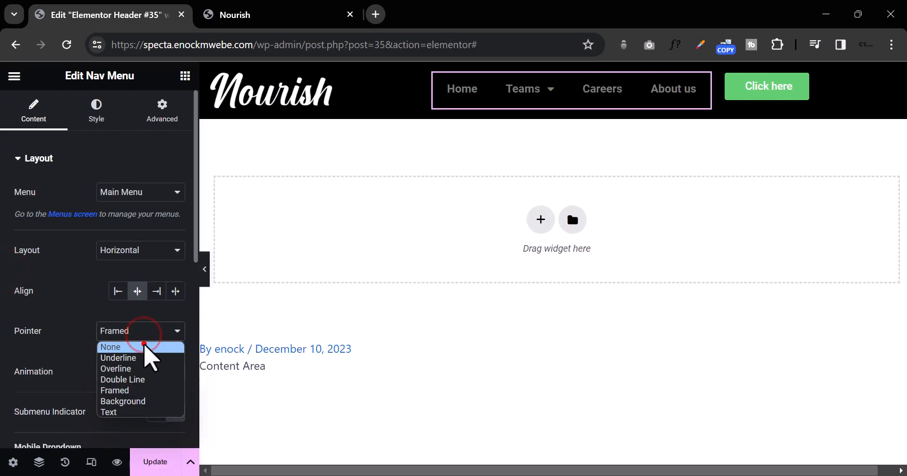
click(144, 347)
scroll(141, 347, down, 2)
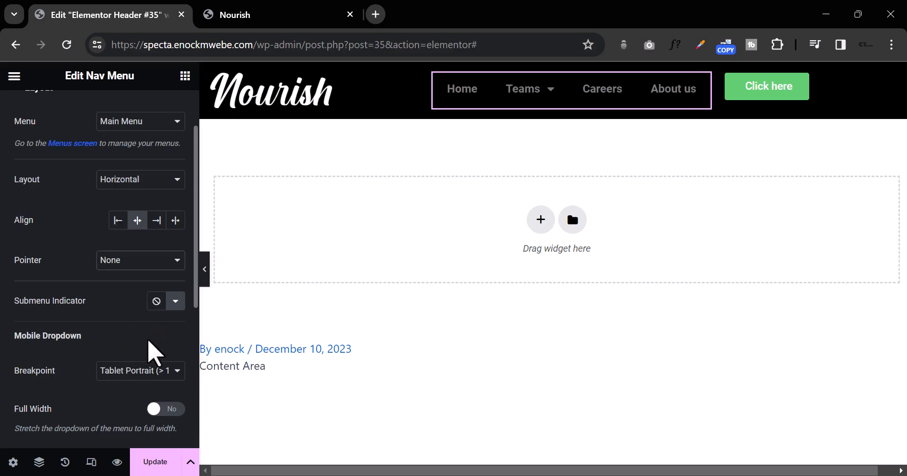
scroll(116, 260, up, 2)
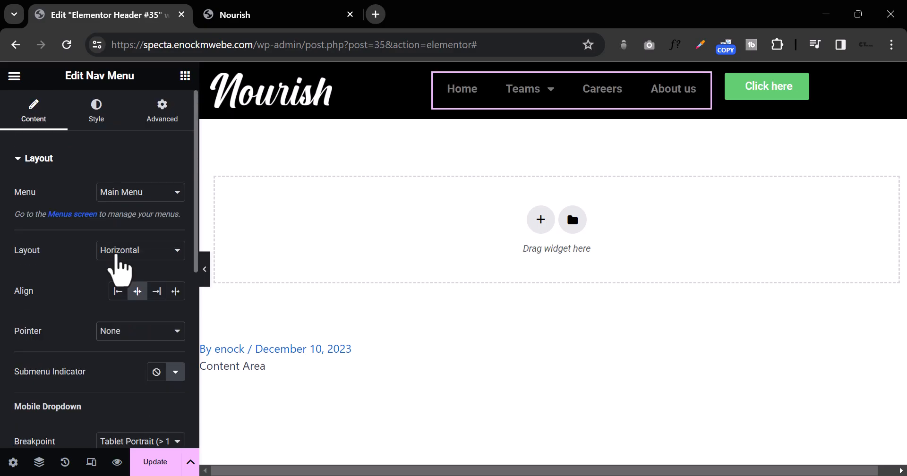
Change the main menu's typography font family to Montserrat.
click(94, 116)
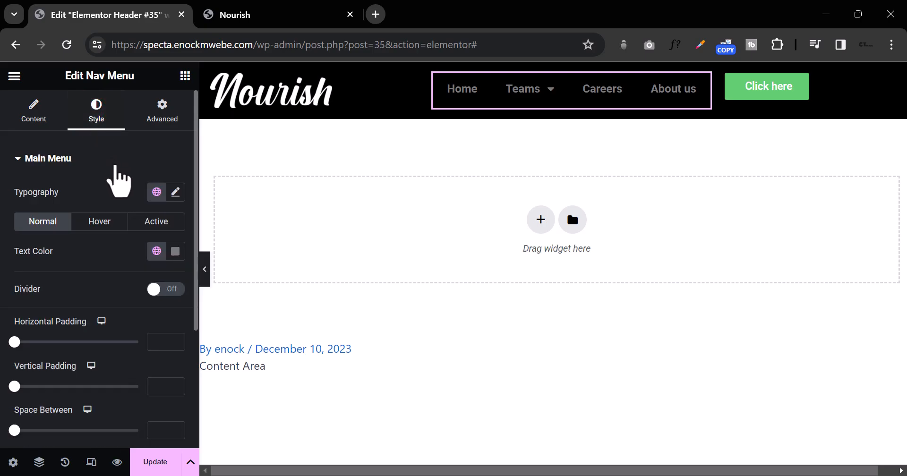
click(176, 193)
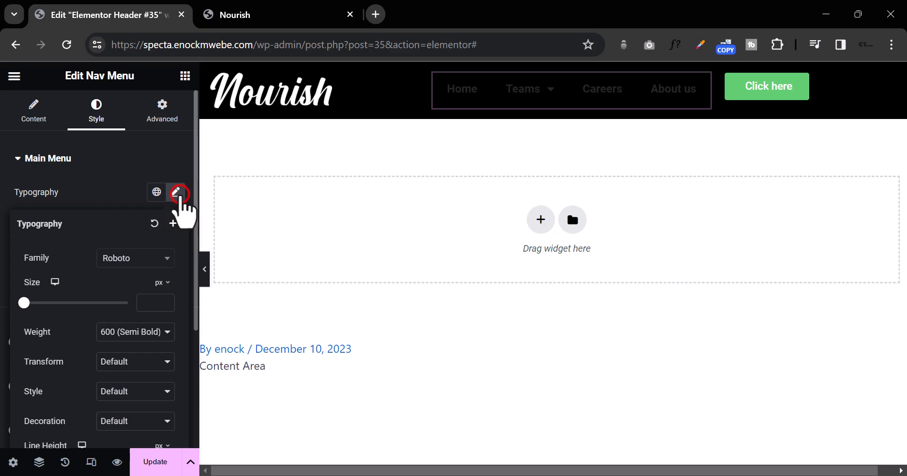
click(138, 261)
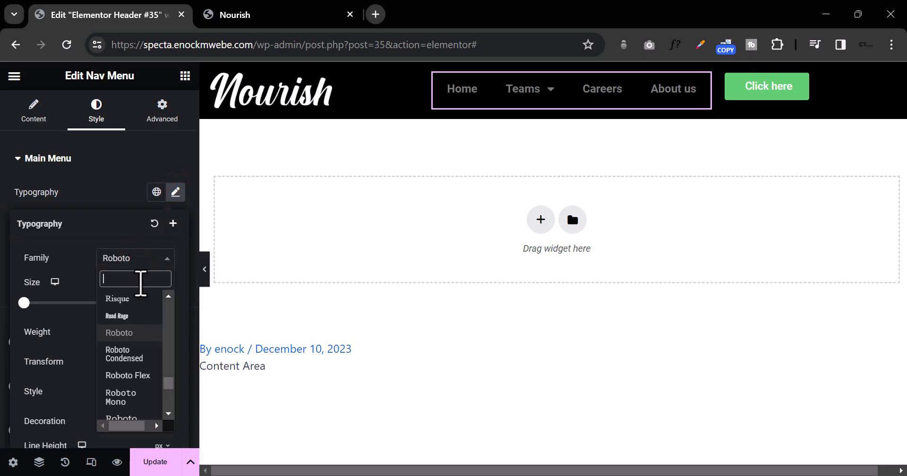
text(monts)
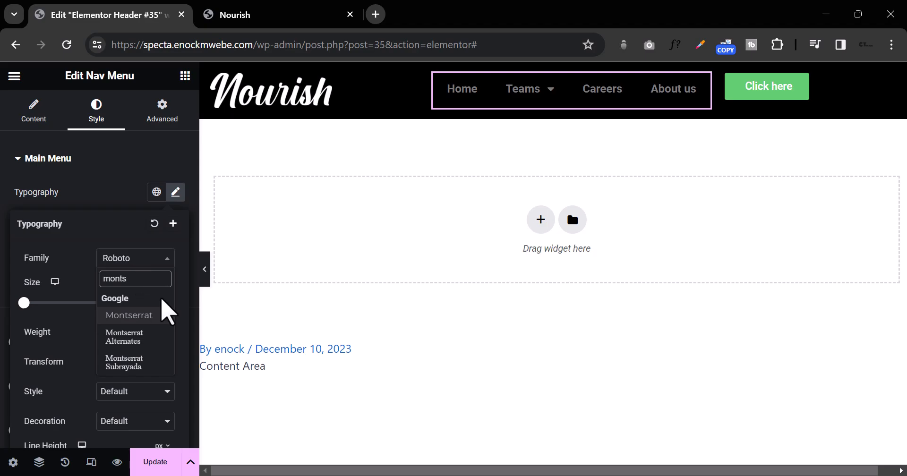
click(155, 316)
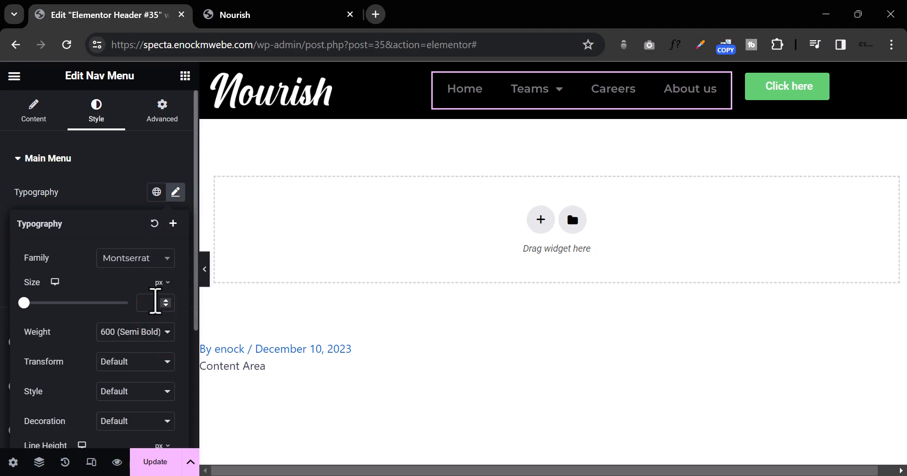
Set the main menu's font size to 12 px, trying 14 px for comparison.
click(156, 300)
text(12)
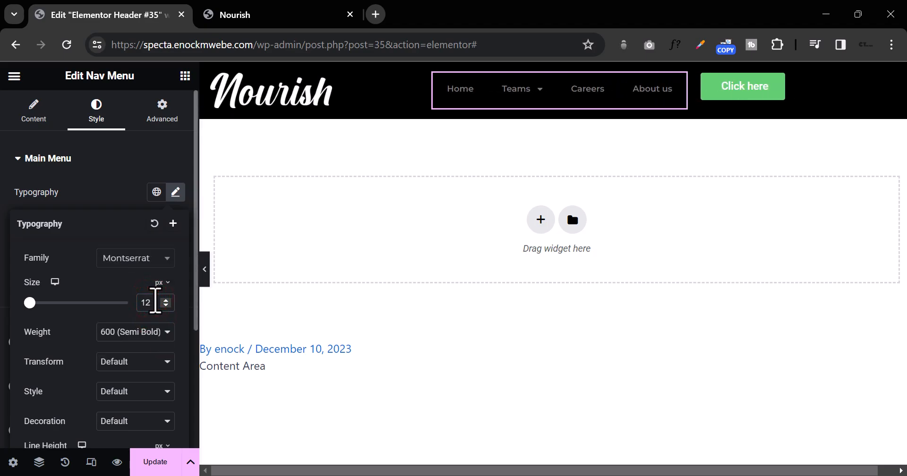
key(BackSpace)
text(4)
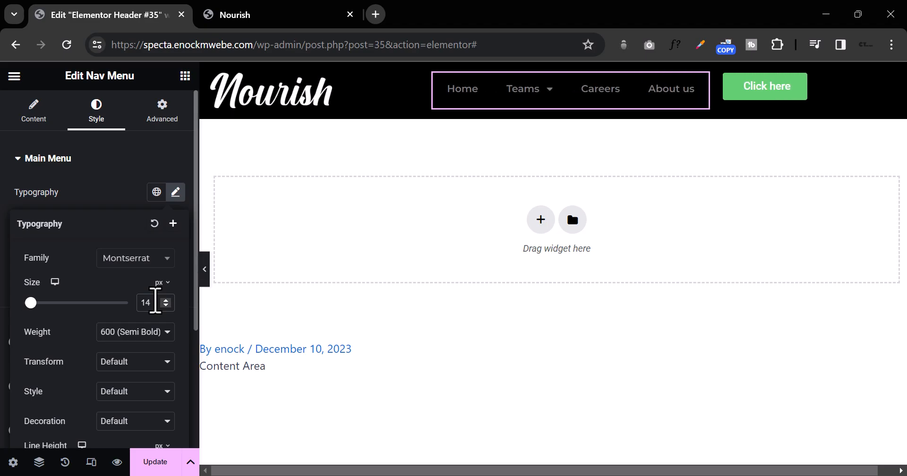
key(BackSpace)
text(2)
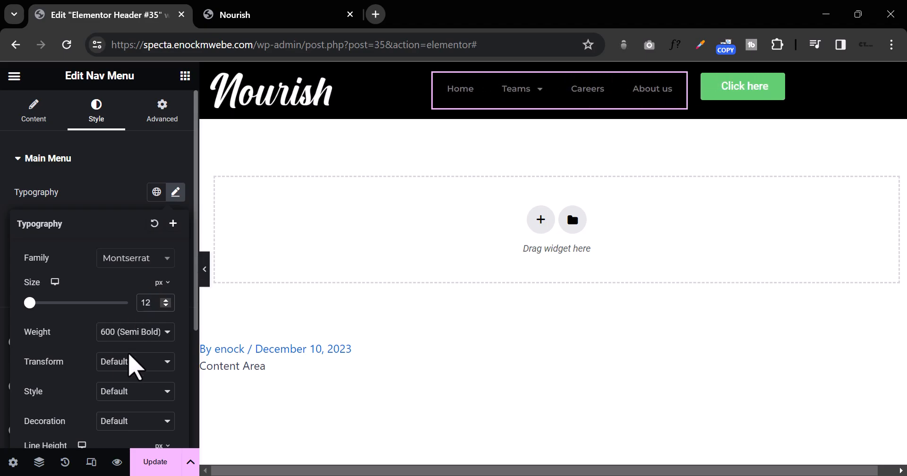
Set the main menu's font weight to 400 (Normal) and its text transform to Uppercase.
click(138, 334)
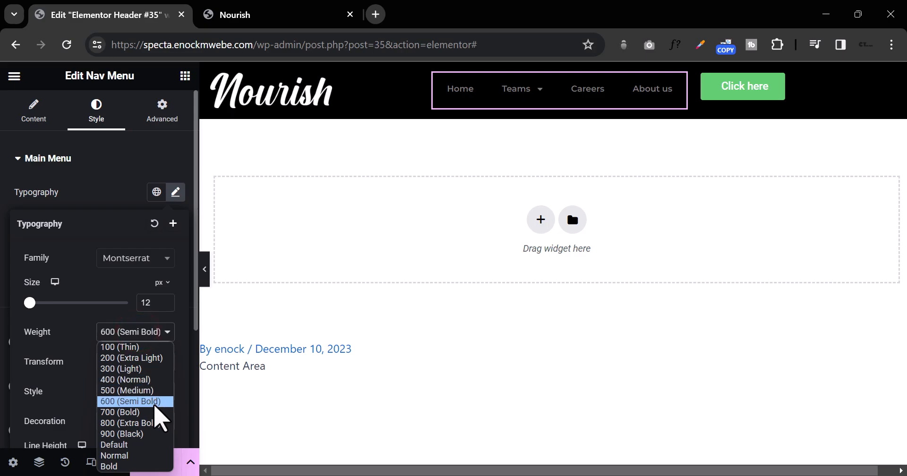
click(148, 380)
click(151, 365)
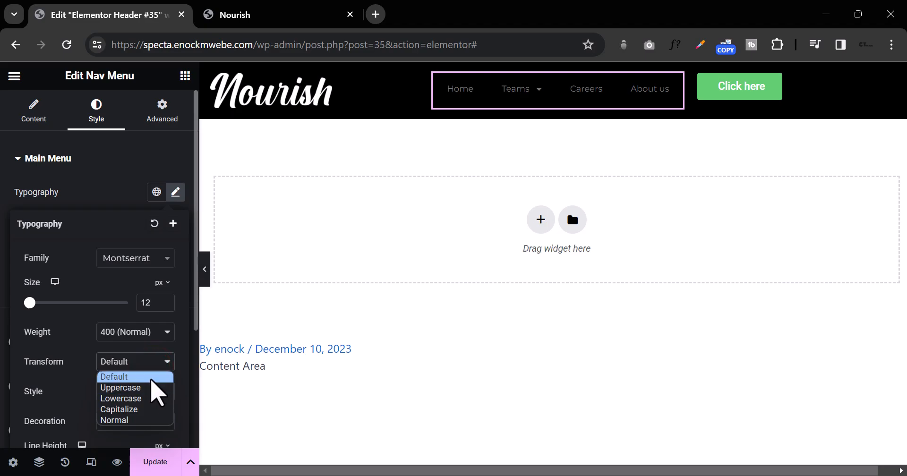
click(152, 387)
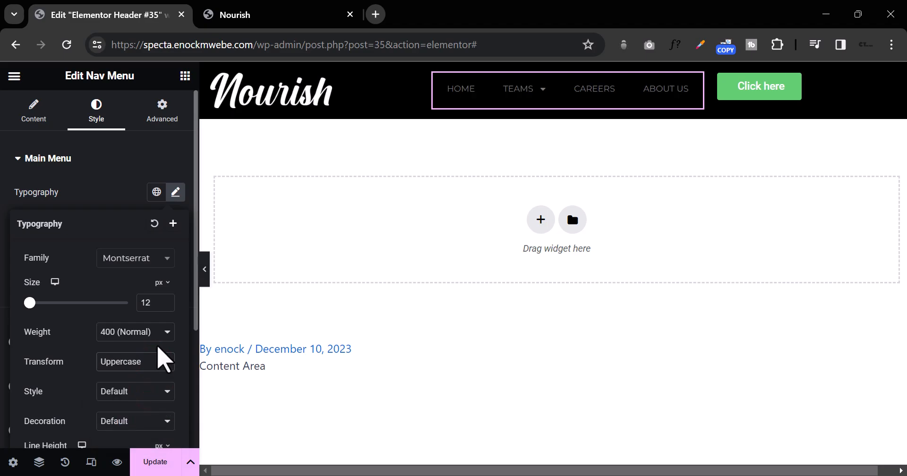
Set the main menu's line height to 27 px and its letter spacing to 2 px.
scroll(156, 330, down, 3)
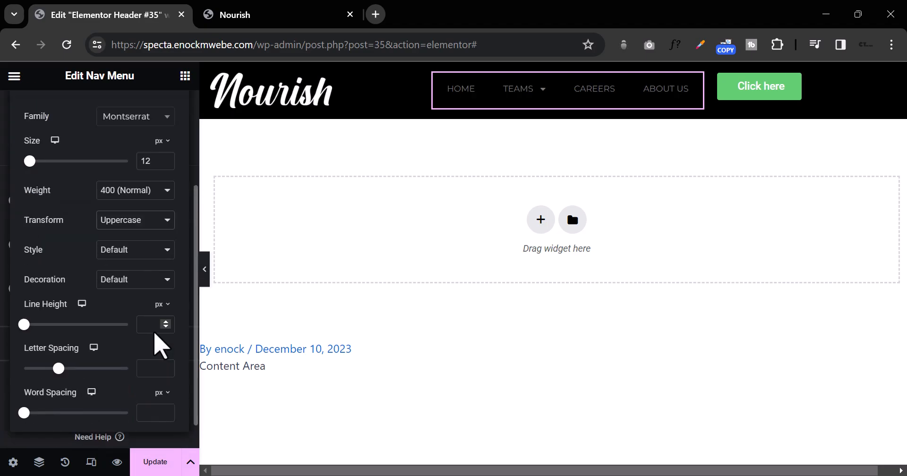
click(117, 324)
click(74, 325)
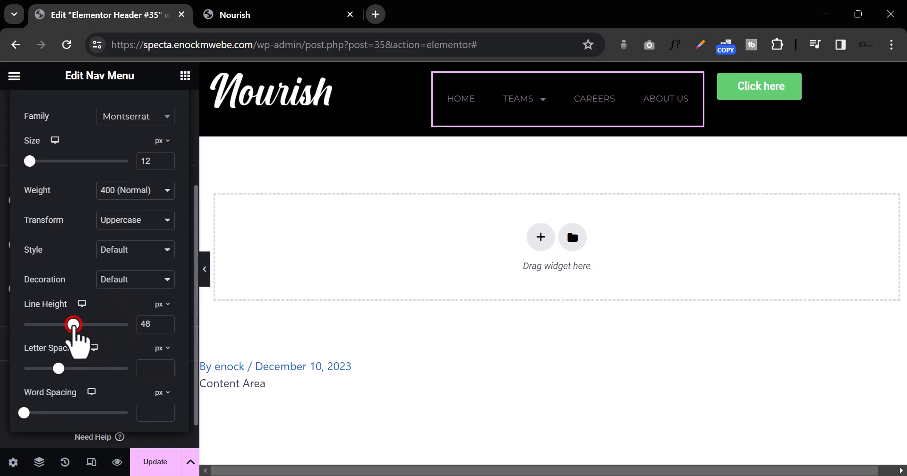
click(51, 325)
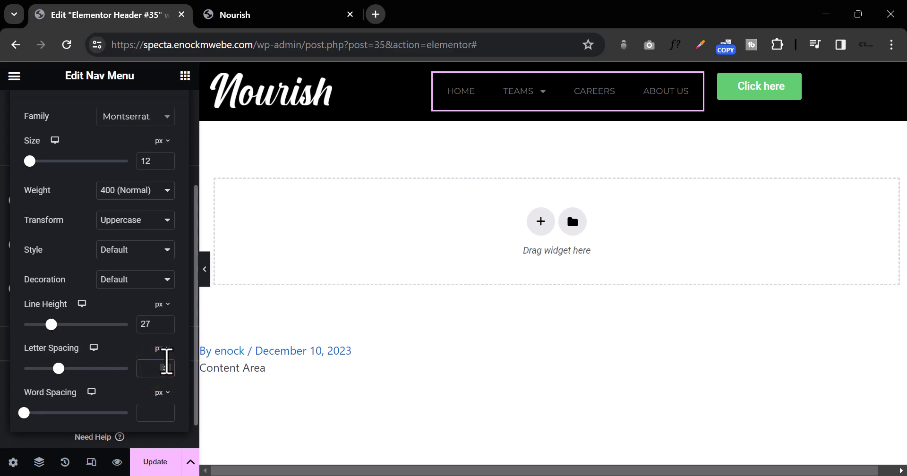
text(2)
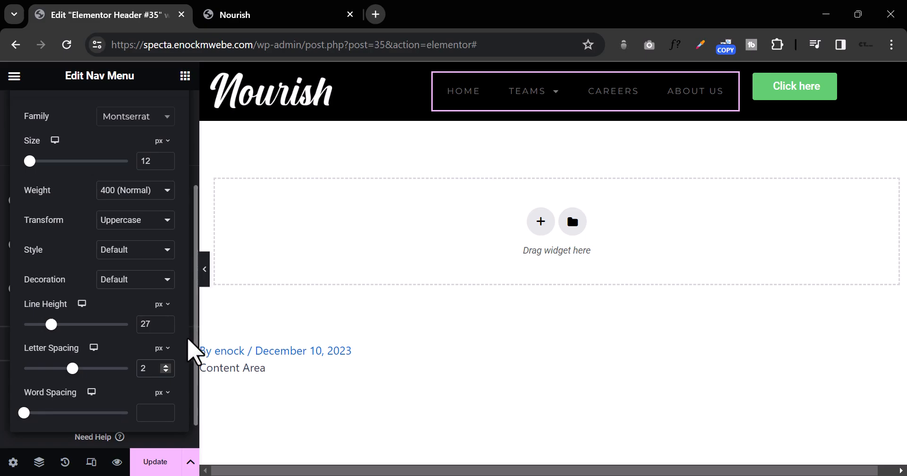
Set the main menu's normal text color to white (#FFFFFF) and preview the header at full width.
scroll(188, 348, up, 3)
click(105, 158)
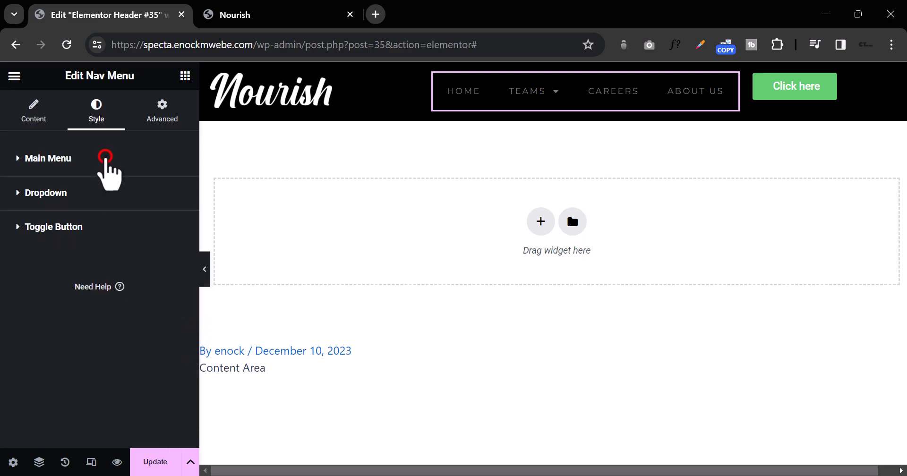
click(105, 158)
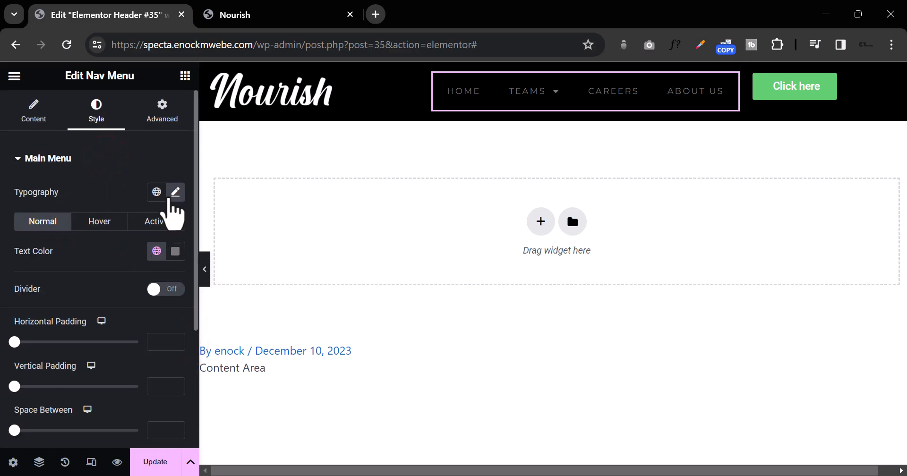
click(177, 252)
drag(150, 360, 21, 258)
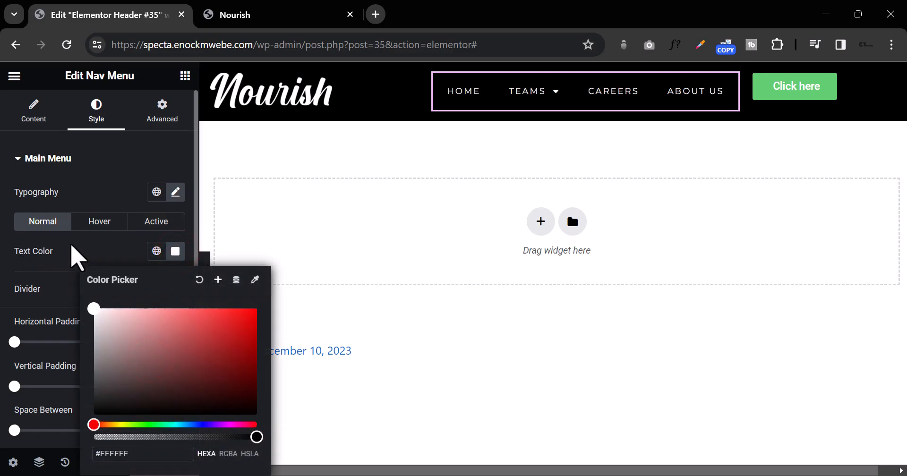
click(116, 179)
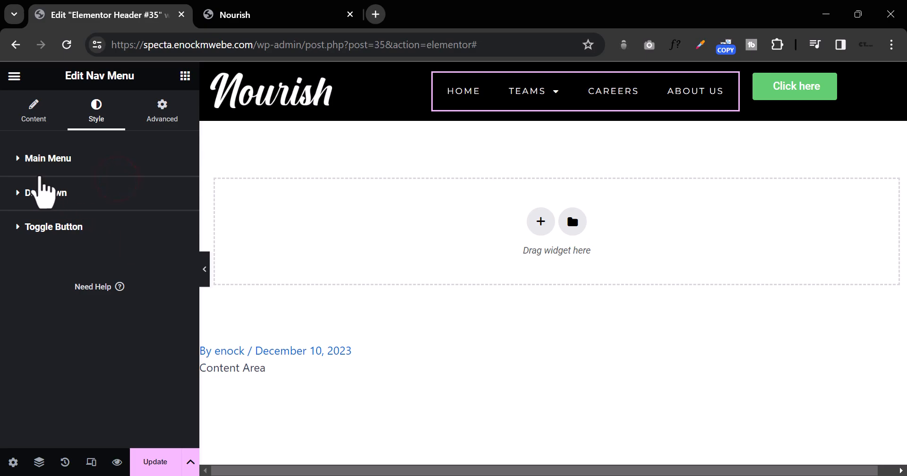
click(33, 163)
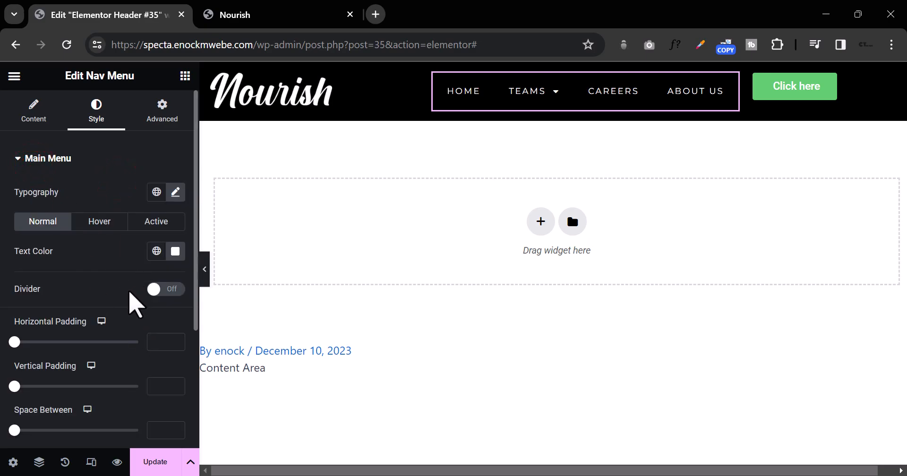
click(205, 271)
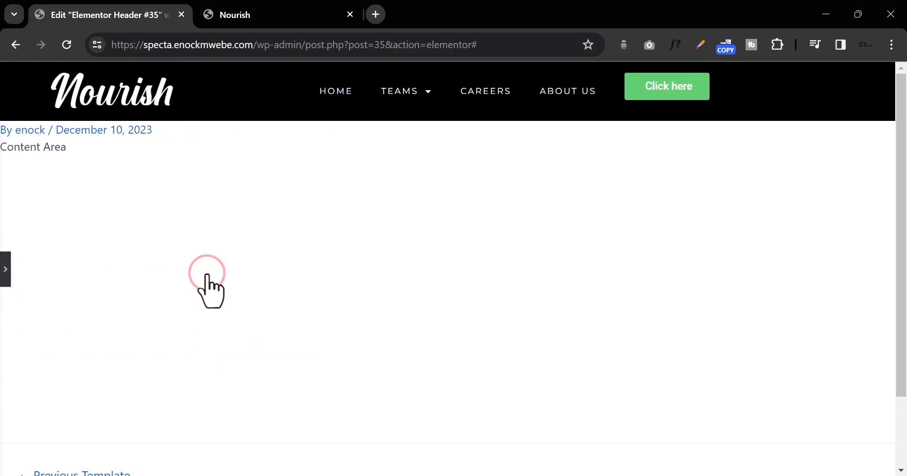
click(5, 274)
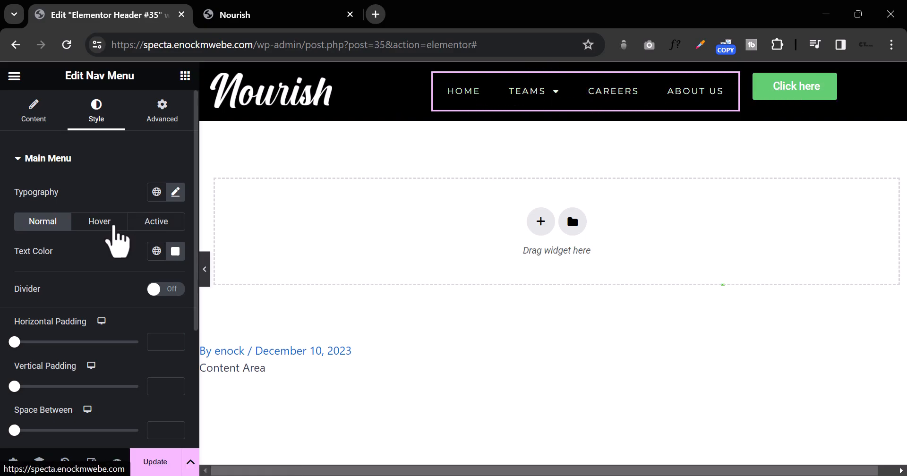
Set the main menu's hover text color to light gray (#D3D3D3).
click(105, 222)
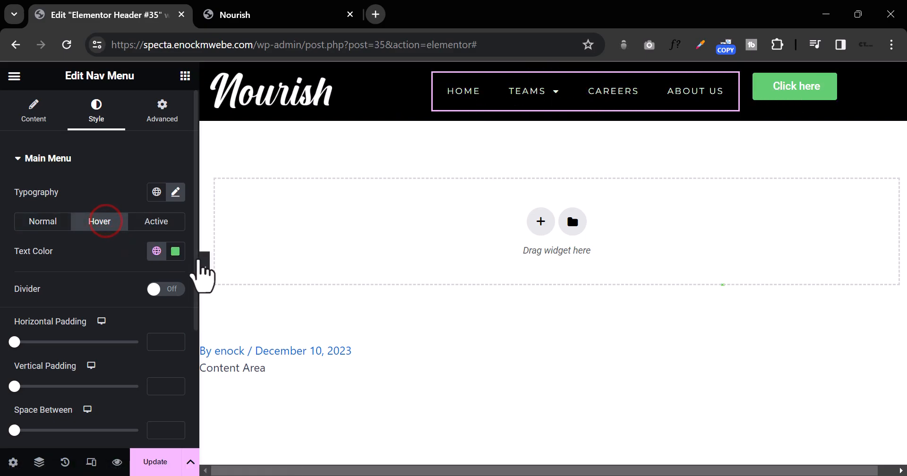
click(177, 252)
mouse_move(116, 342)
mouse_down()
mouse_move(101, 324)
mouse_move(88, 325)
mouse_up()
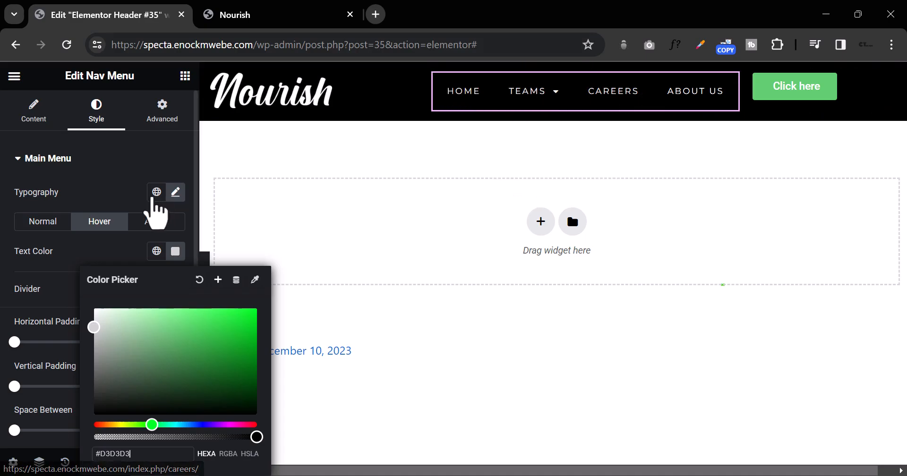
click(117, 164)
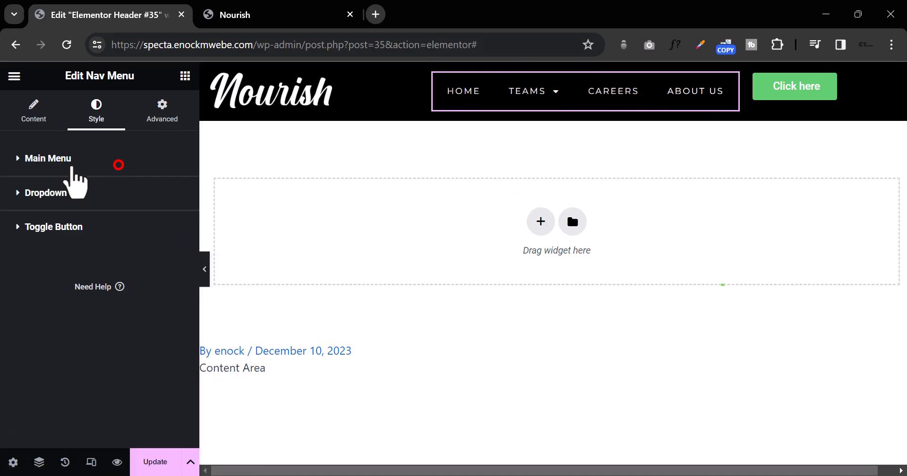
click(46, 164)
click(43, 163)
Set the dropdown's normal background color to black (#000000) and its text color to white (#FFFFFF).
click(32, 193)
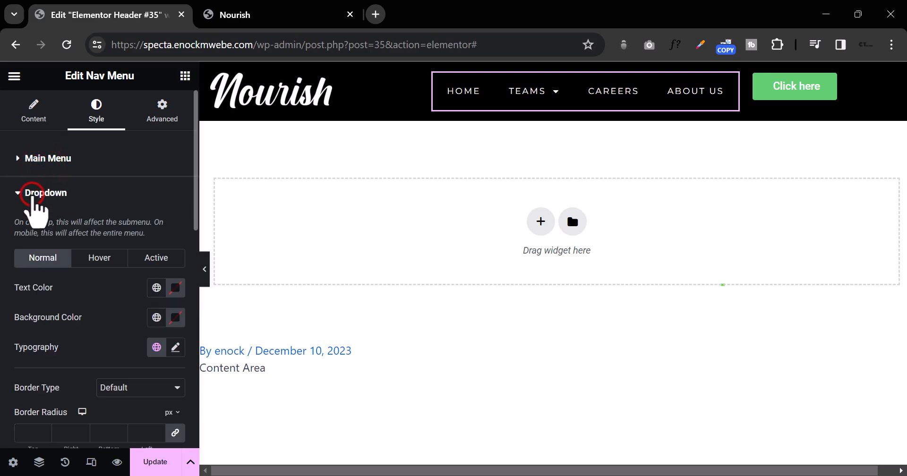
scroll(98, 286, down, 3)
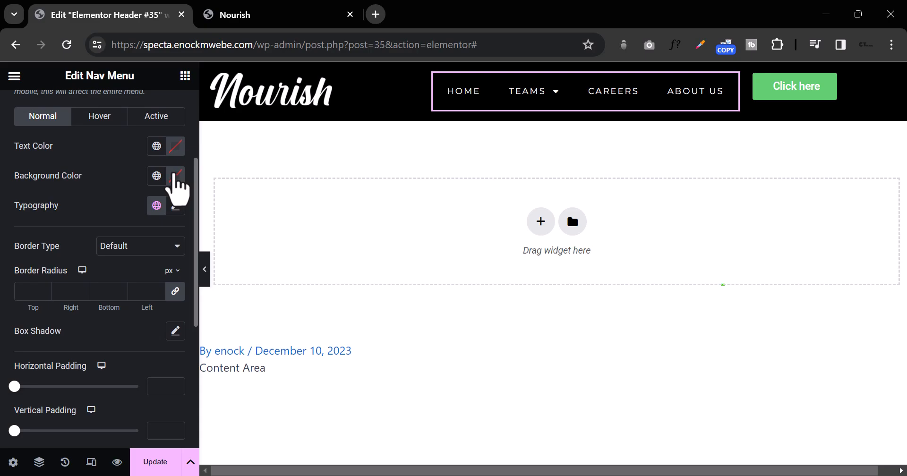
click(175, 176)
drag(144, 272, 91, 385)
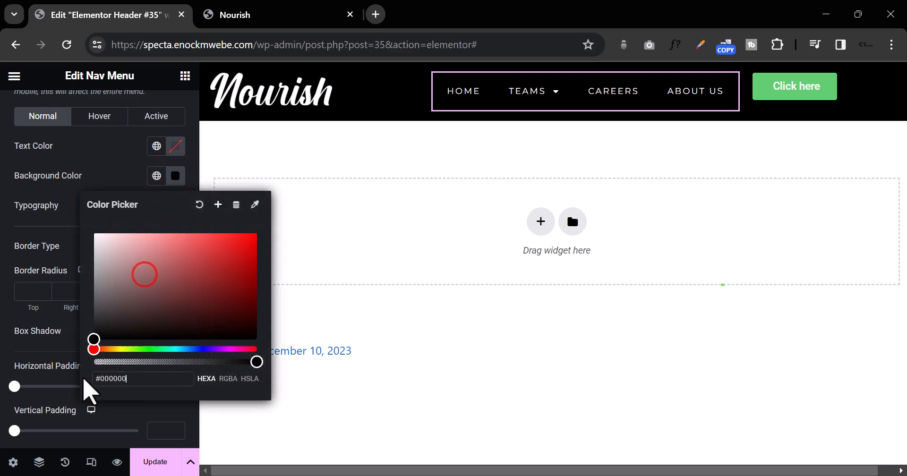
click(174, 146)
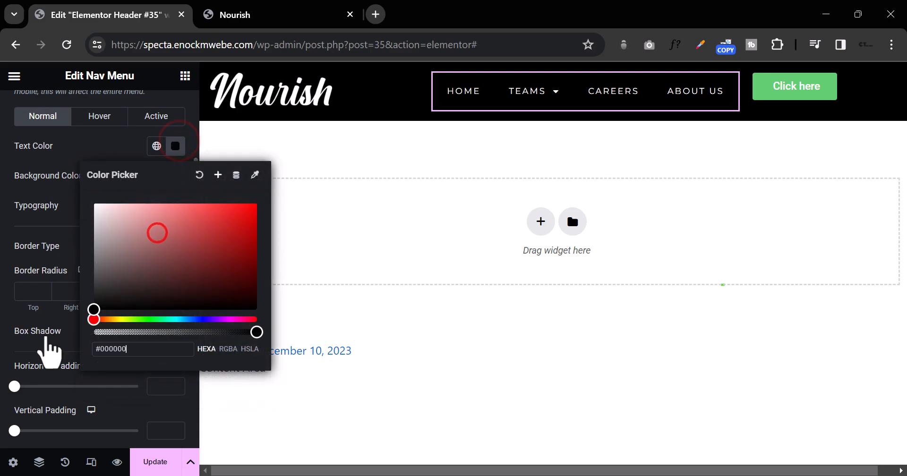
drag(111, 246, 81, 186)
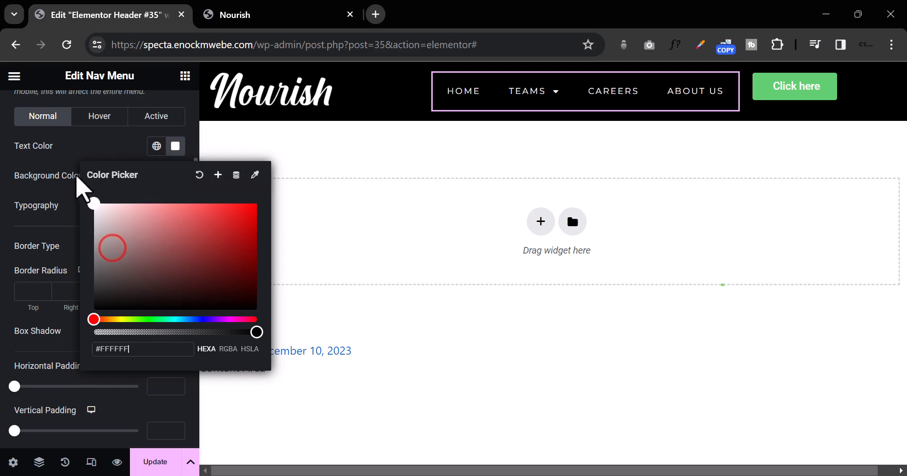
mouse_move(546, 90)
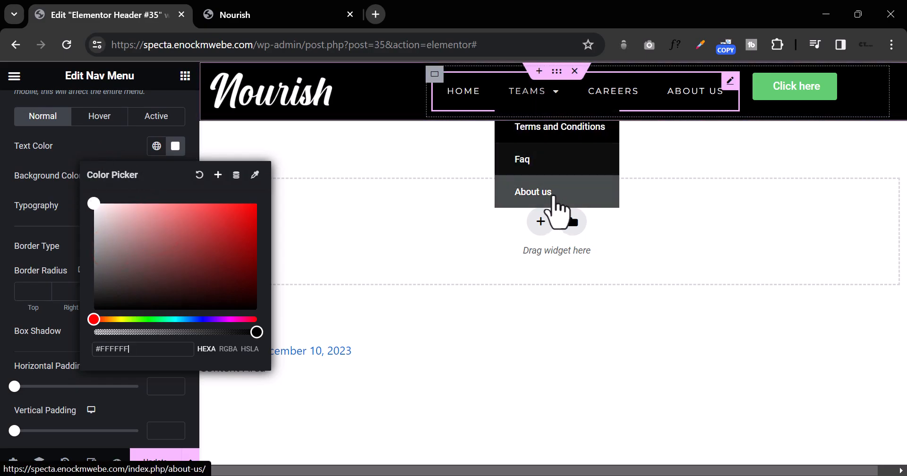
click(92, 152)
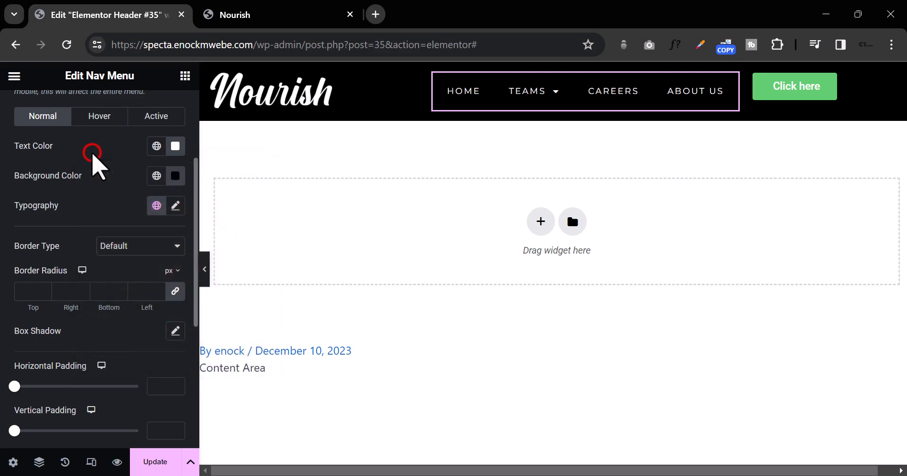
Set the dropdown's typography to the Montserrat font family at 12 px.
click(176, 206)
click(134, 285)
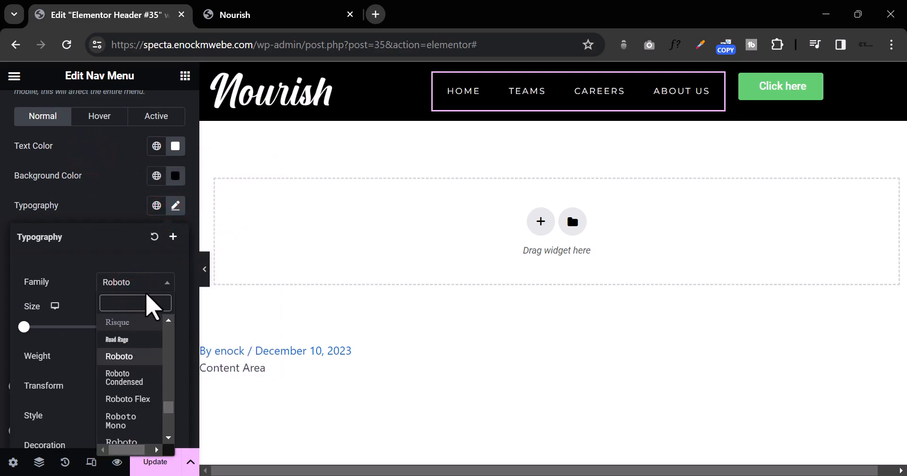
text(monte)
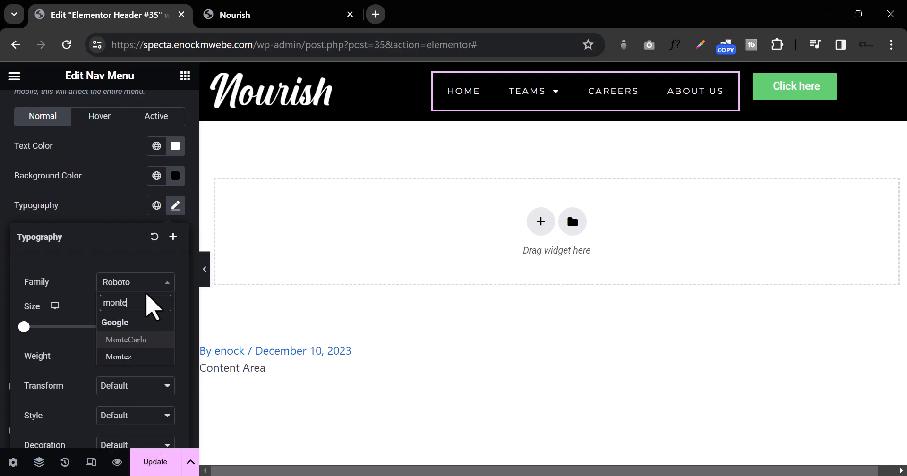
key(BackSpace)
text(s)
click(155, 339)
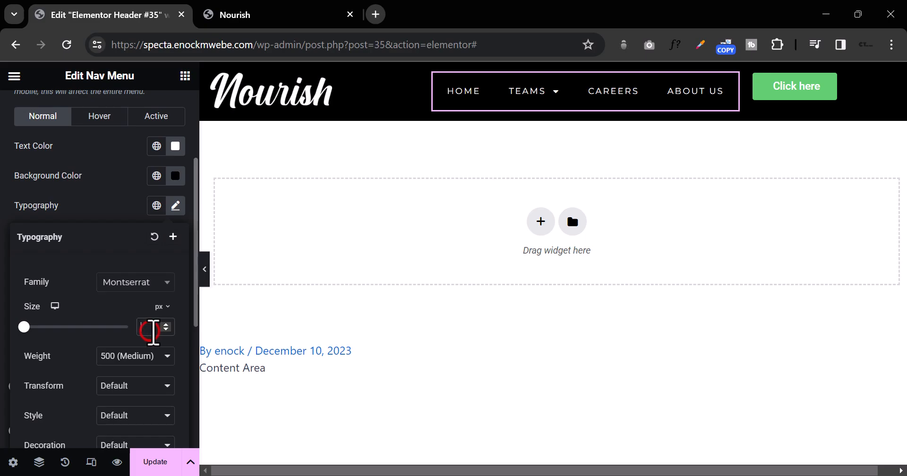
Set the dropdown's font weight to 400 (Normal) and its text transform to Uppercase.
click(162, 364)
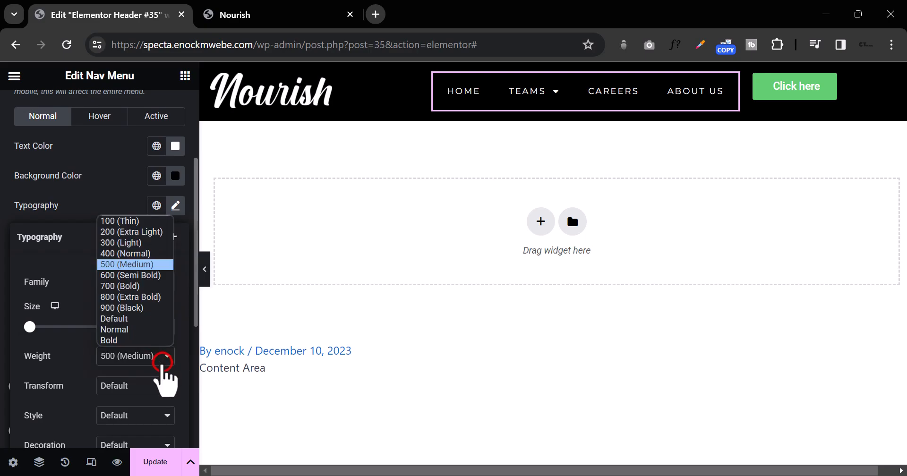
click(140, 255)
click(124, 386)
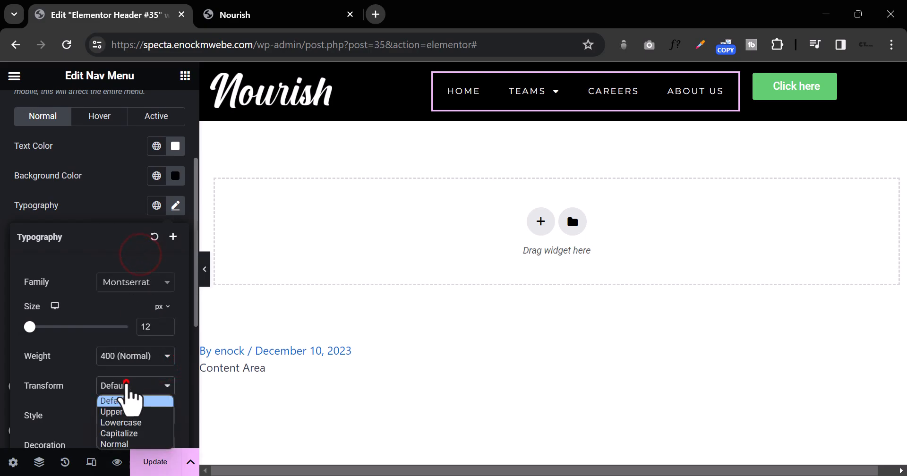
click(120, 412)
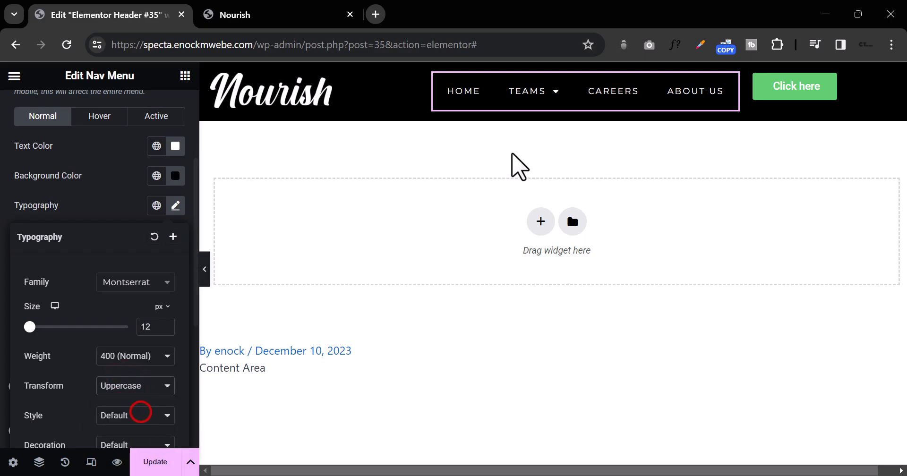
mouse_move(545, 93)
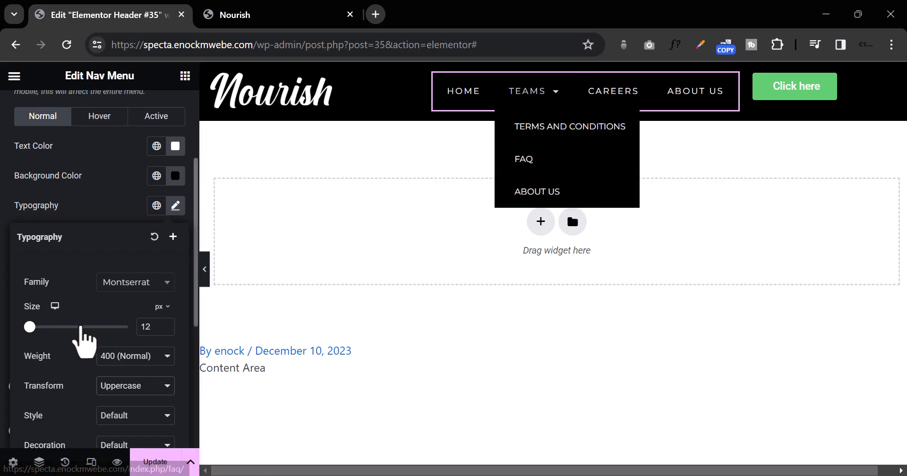
Set the dropdown's letter spacing to 2 px and check the Teams submenu.
scroll(87, 338, down, 5)
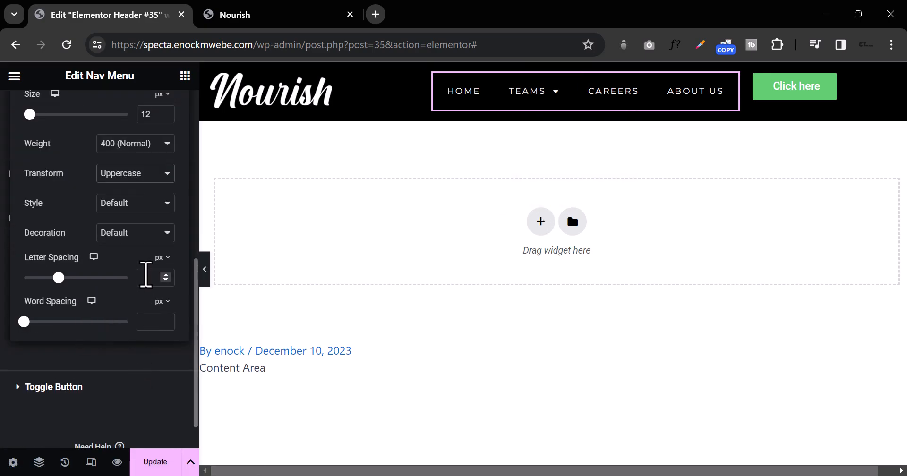
text(2)
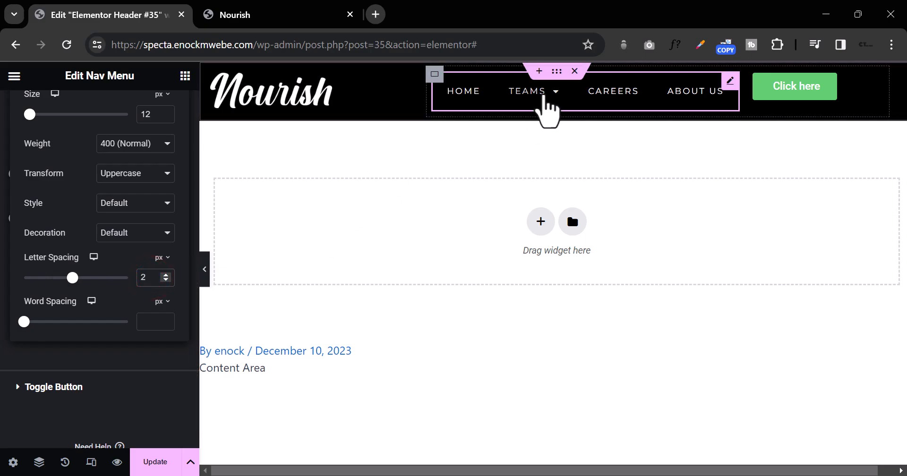
mouse_move(544, 94)
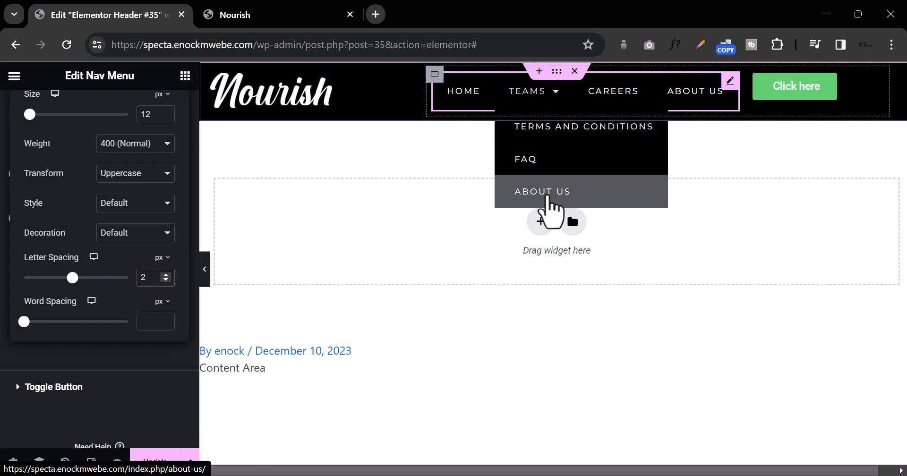
Set the dropdown's hover background color to white and its hover text color to black (#000000).
scroll(29, 234, up, 7)
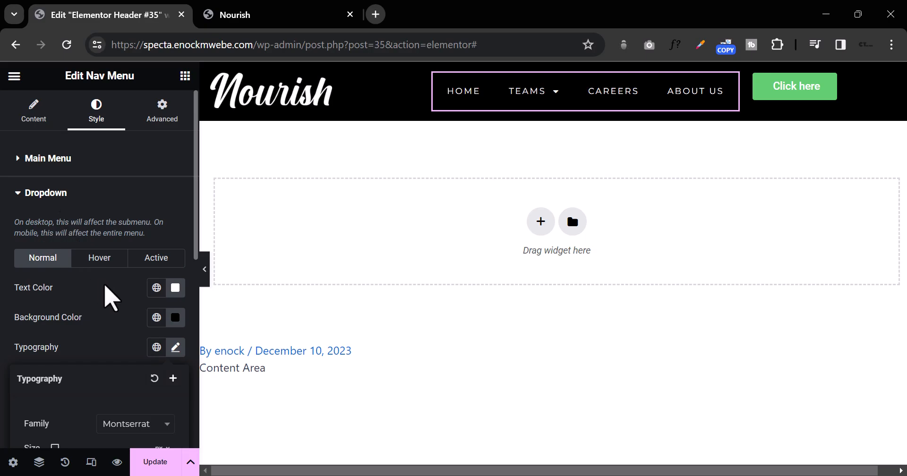
click(112, 263)
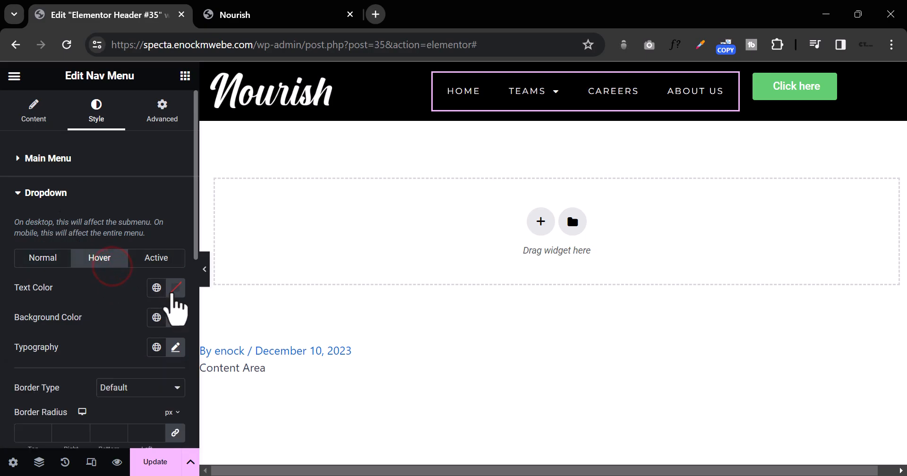
scroll(176, 331, down, 2)
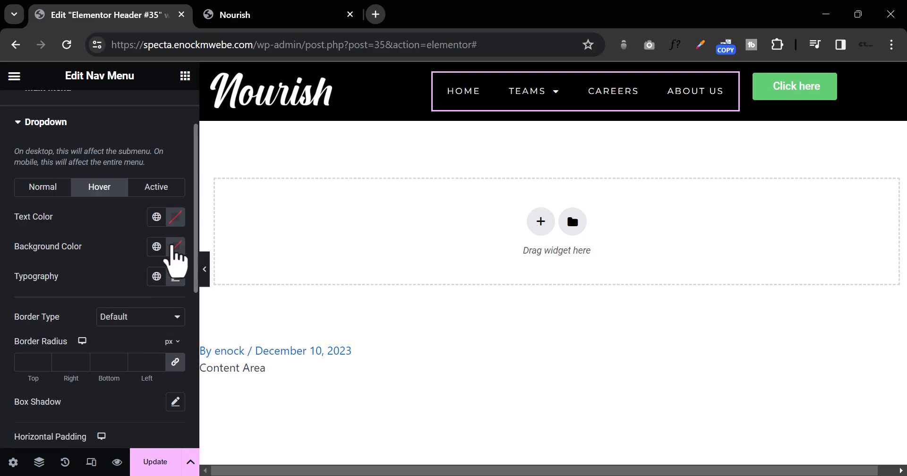
click(173, 248)
drag(105, 349, 93, 294)
click(175, 217)
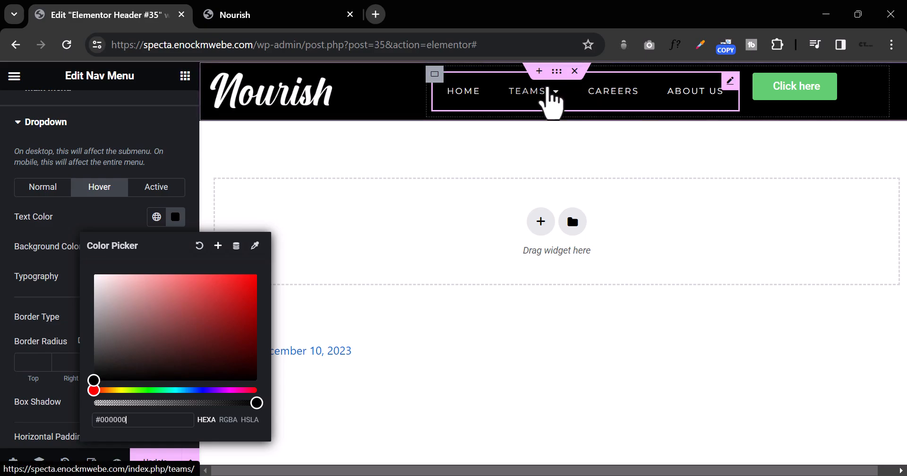
mouse_move(548, 97)
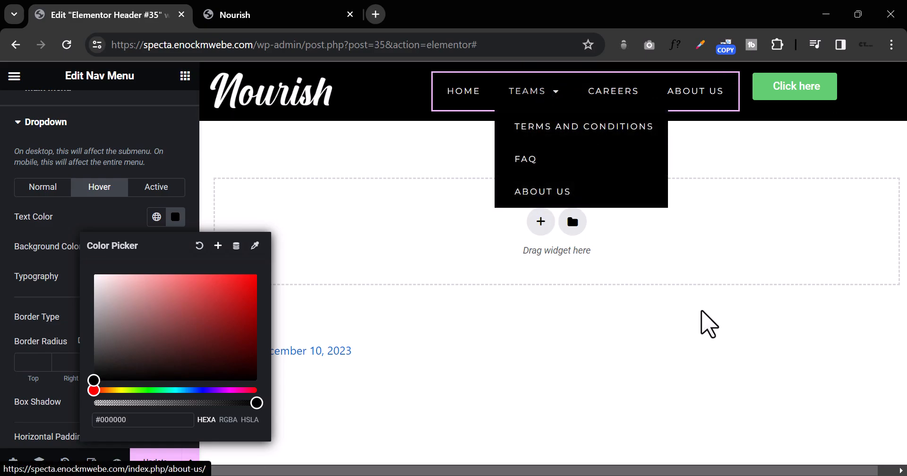
click(341, 189)
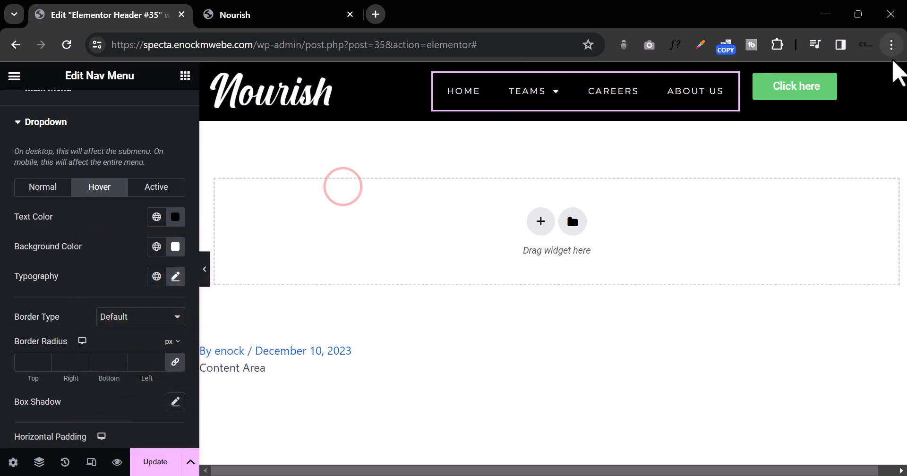
Change the header button's text to "Sign Up".
click(827, 82)
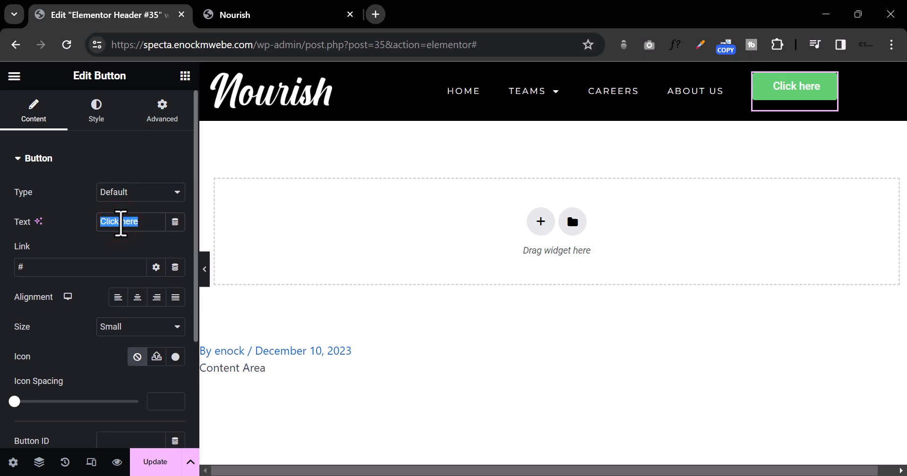
click(121, 223)
text(Sign Up)
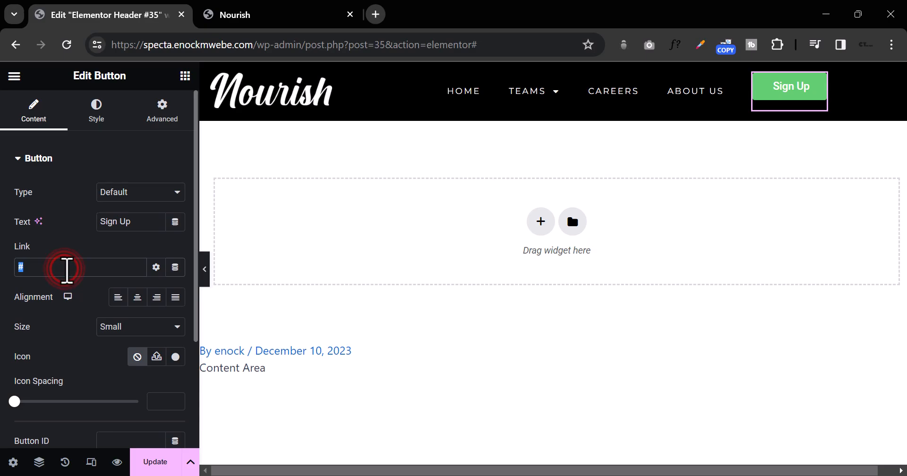
Make the Sign Up button's background color fully transparent (#61CE7000).
scroll(78, 274, down, 3)
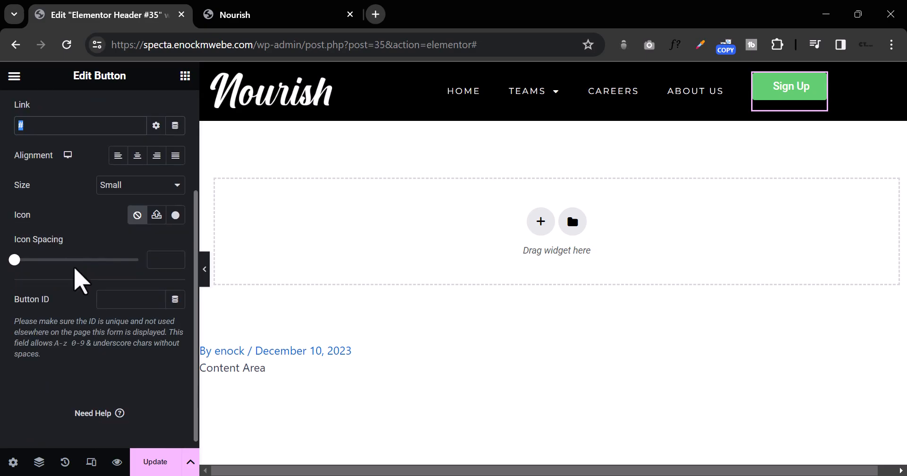
scroll(79, 280, up, 3)
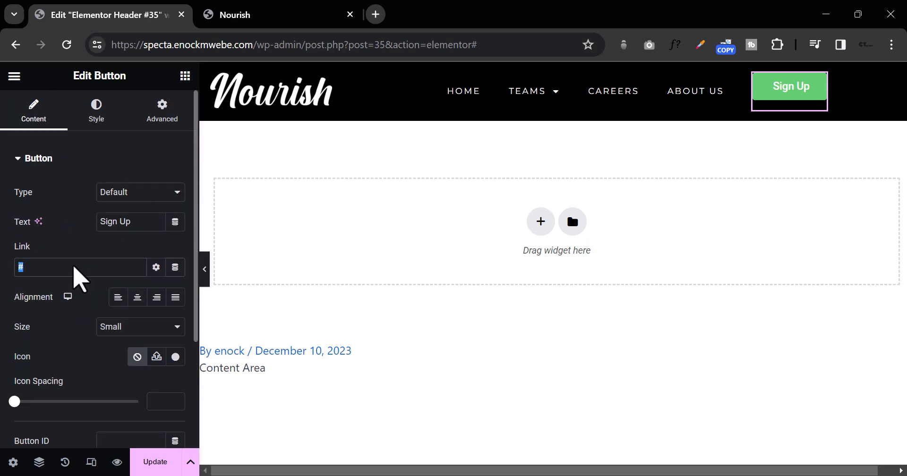
click(100, 109)
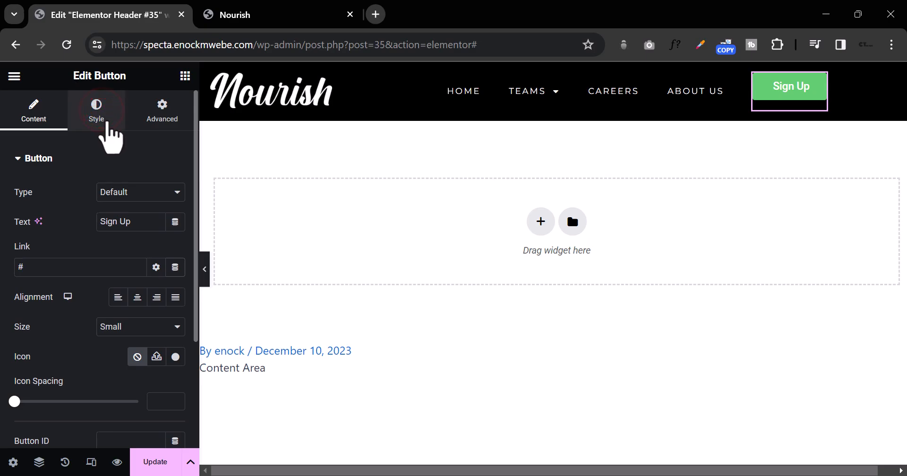
click(176, 342)
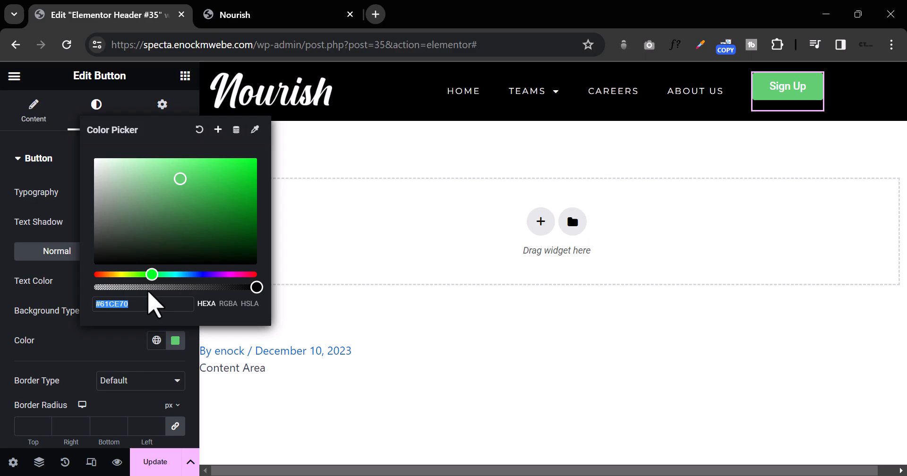
click(97, 288)
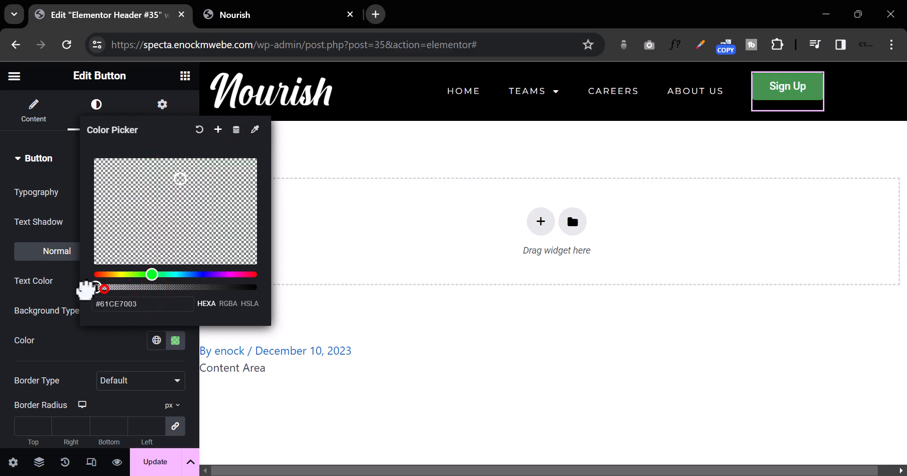
drag(86, 289, 79, 292)
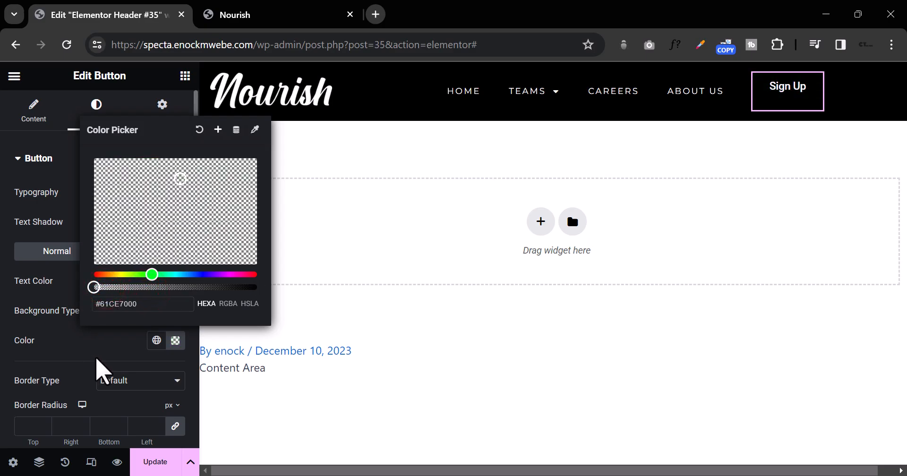
click(97, 360)
Give the Sign Up button a solid border with a width of 1 px on all sides.
scroll(107, 333, down, 3)
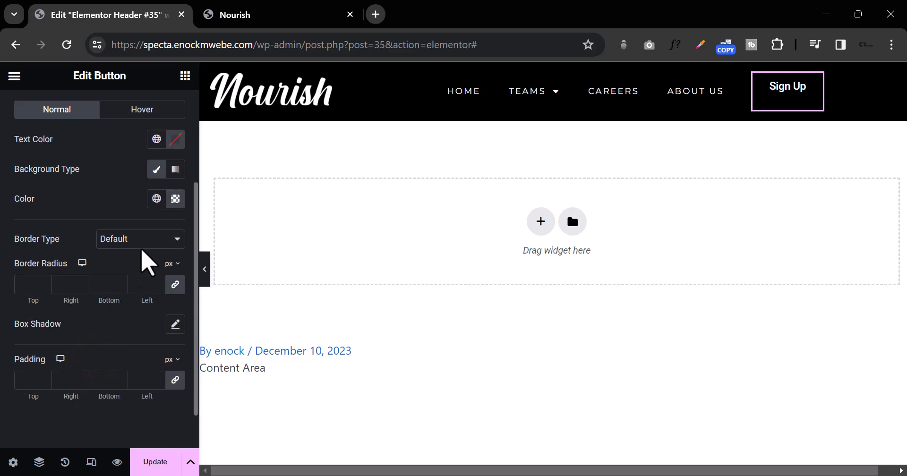
click(141, 238)
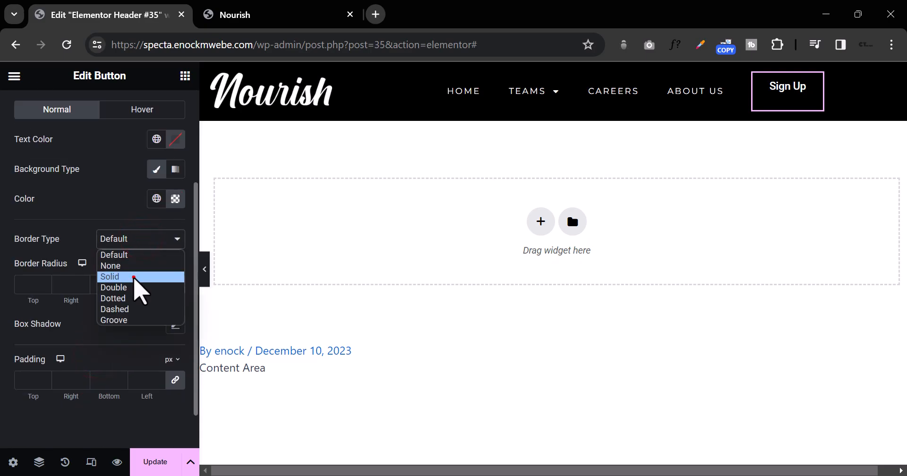
click(134, 278)
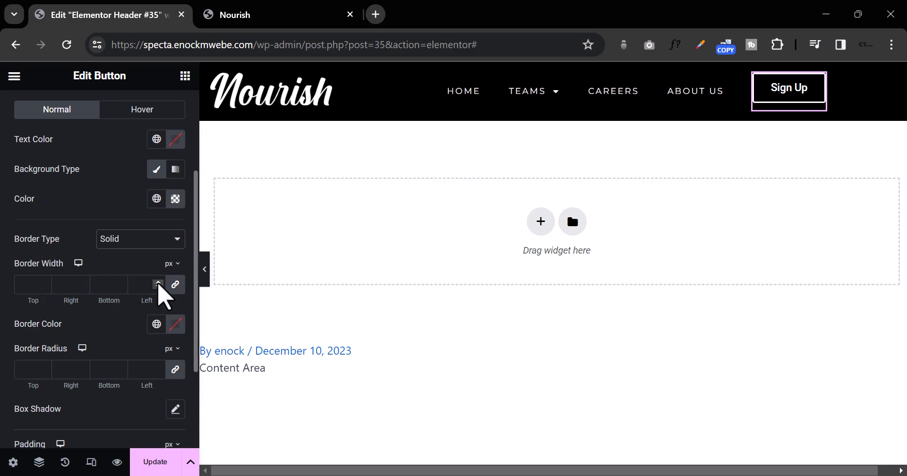
click(158, 283)
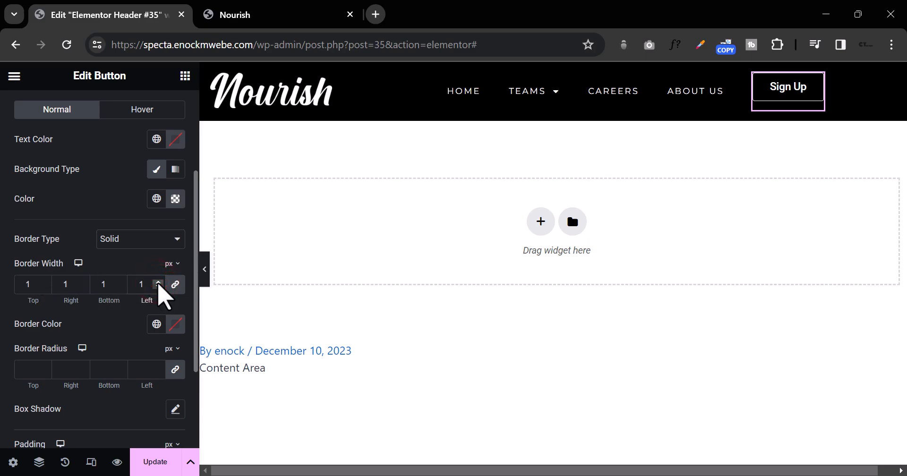
Set the Sign Up button's typography to the Montserrat font family.
scroll(148, 331, up, 3)
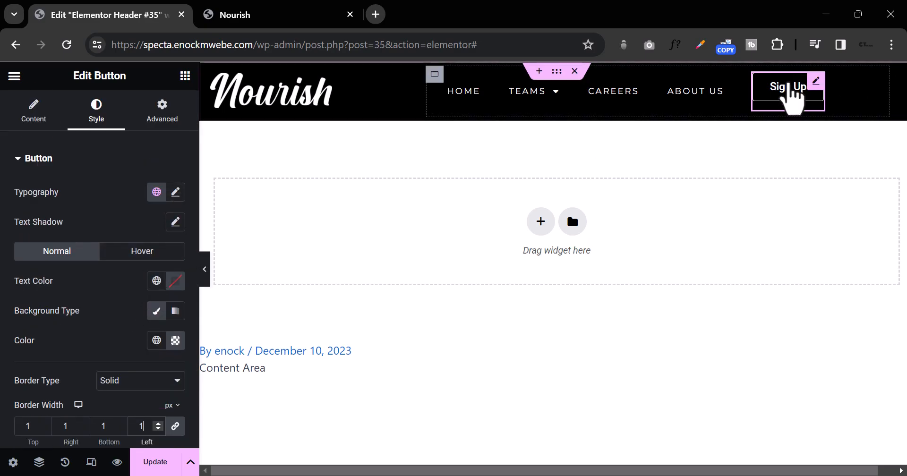
click(176, 192)
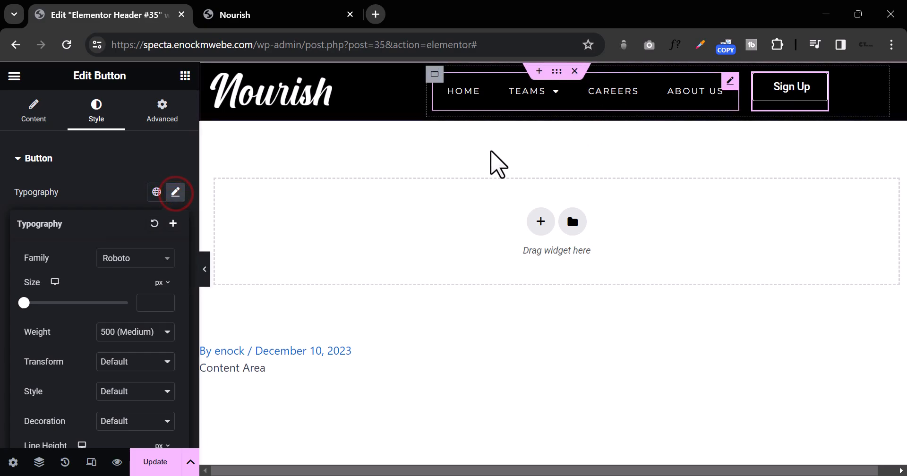
click(134, 259)
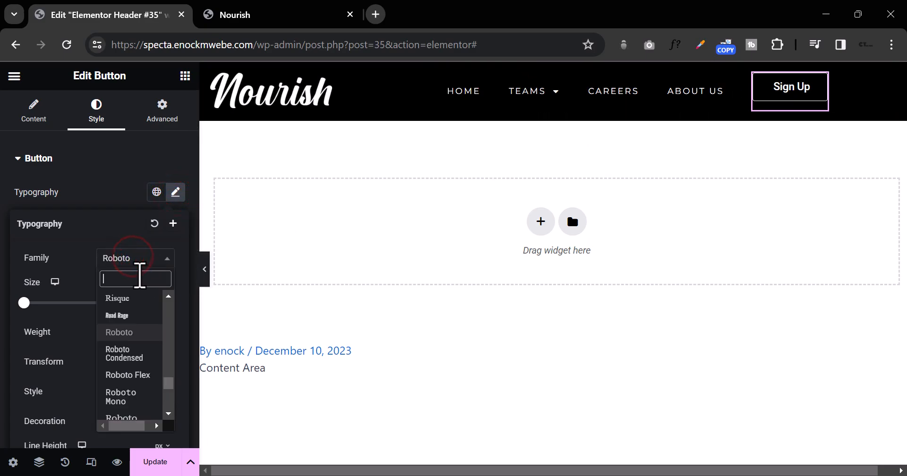
text(monte)
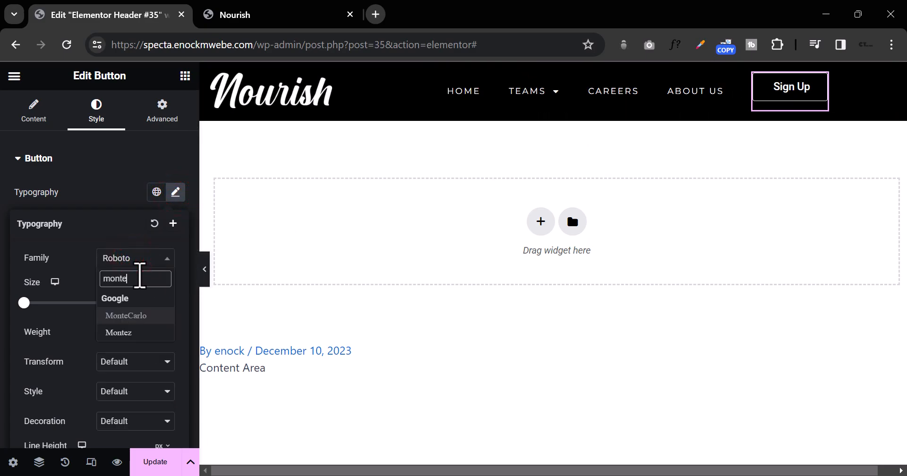
key(BackSpace)
text(s)
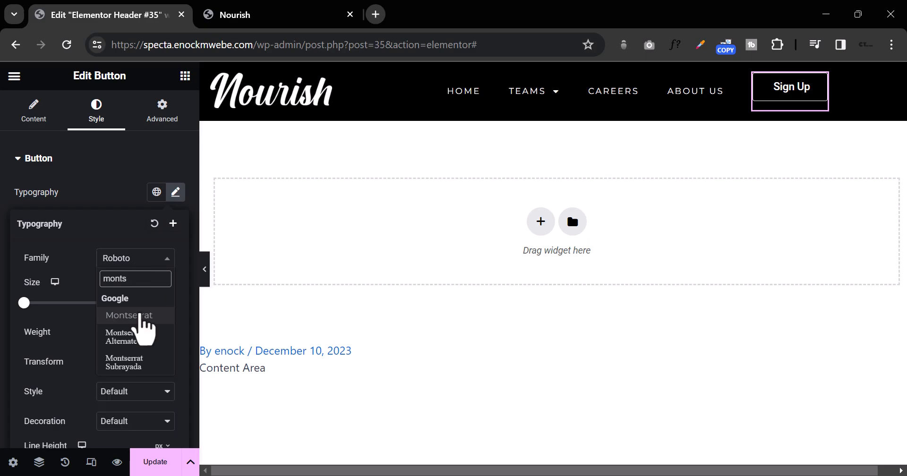
click(141, 314)
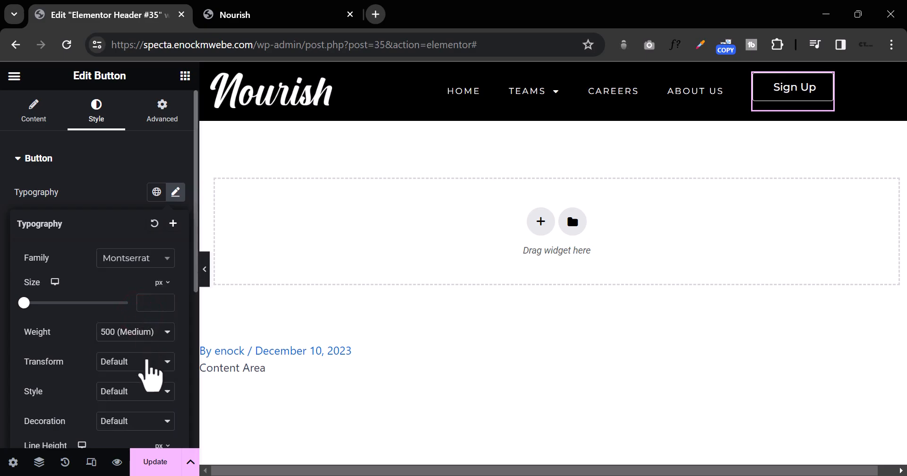
Set the Sign Up button's text to Uppercase at 12 px and preview the header without the editing panel.
click(147, 360)
click(145, 389)
click(158, 295)
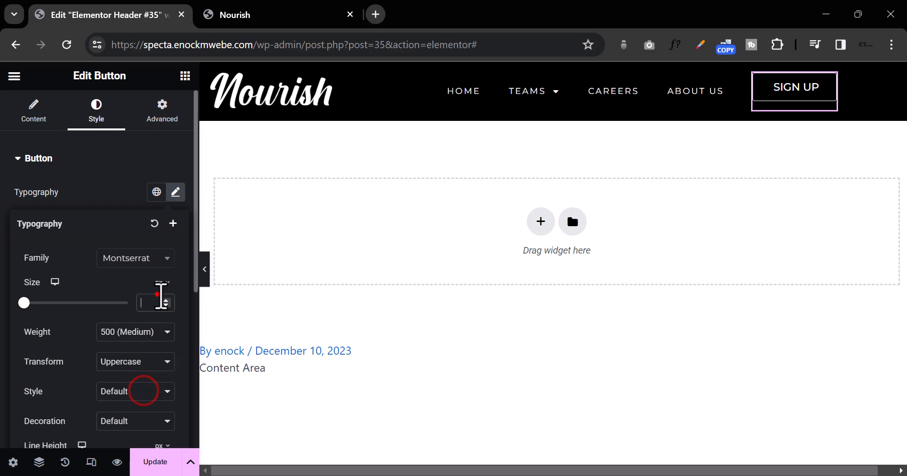
text(12)
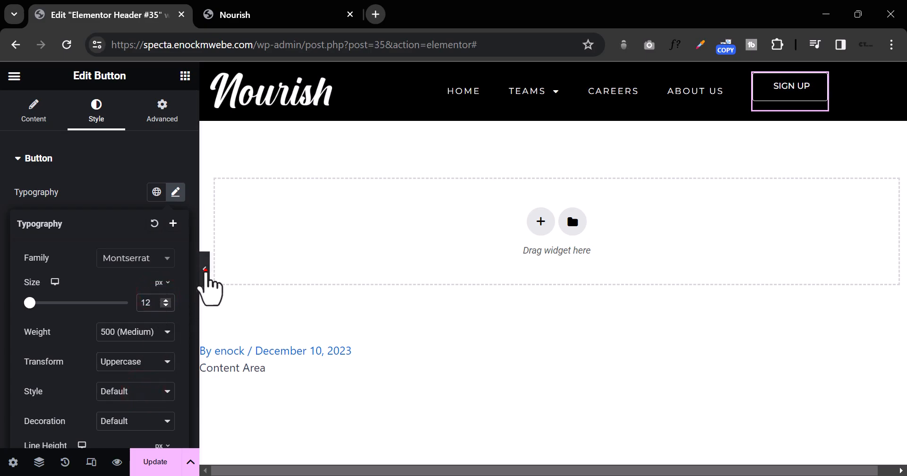
click(205, 271)
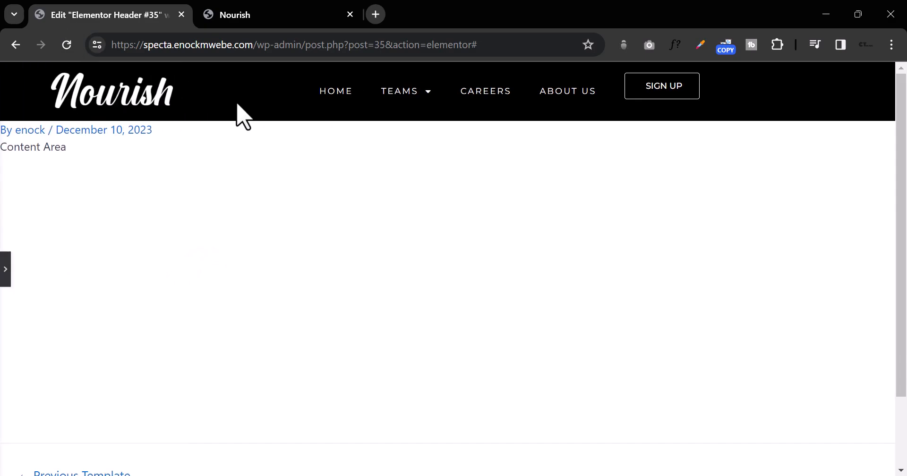
click(5, 270)
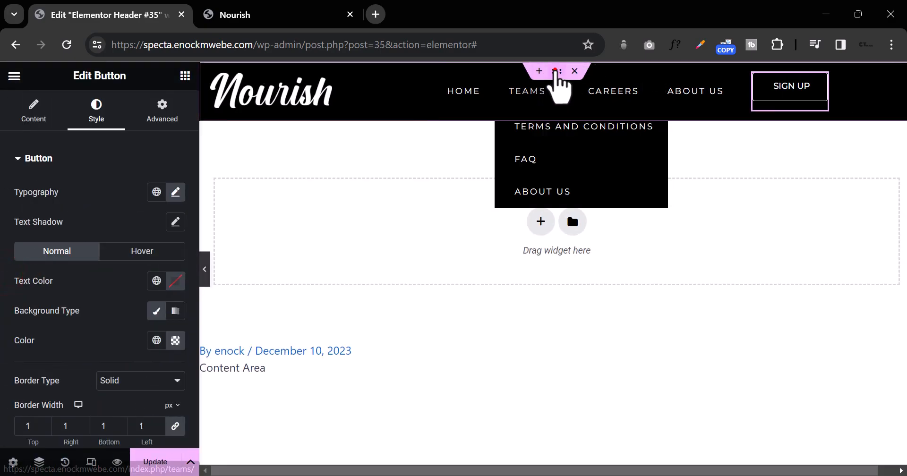
Set Align Items to Center in the layout of the outer header container.
click(556, 71)
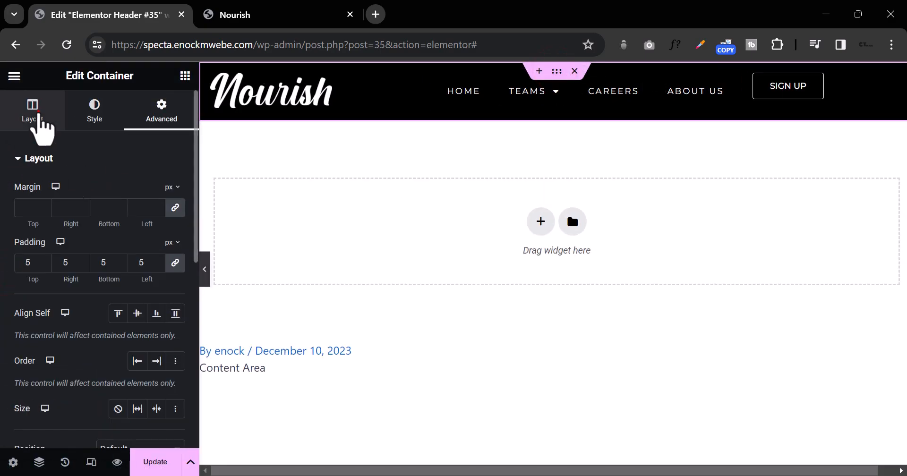
click(38, 112)
scroll(118, 265, down, 2)
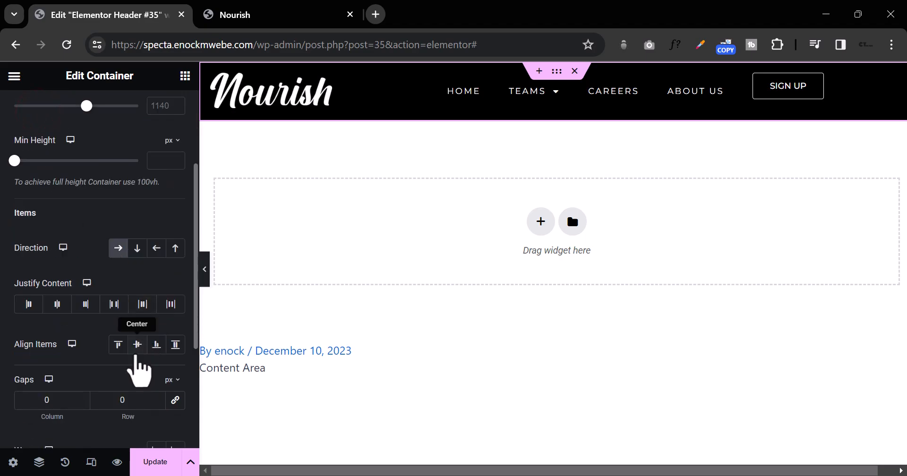
click(137, 348)
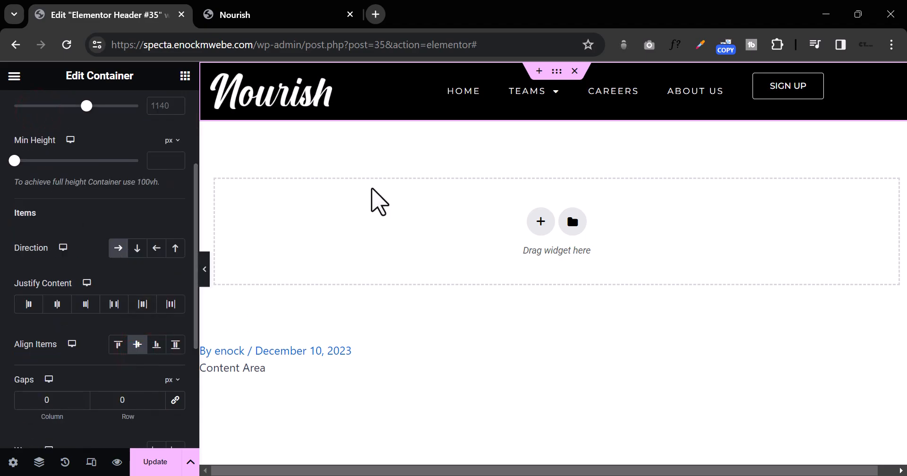
Set Align Items to Center for the inner container holding the menu and Sign Up button, and update the template.
click(439, 76)
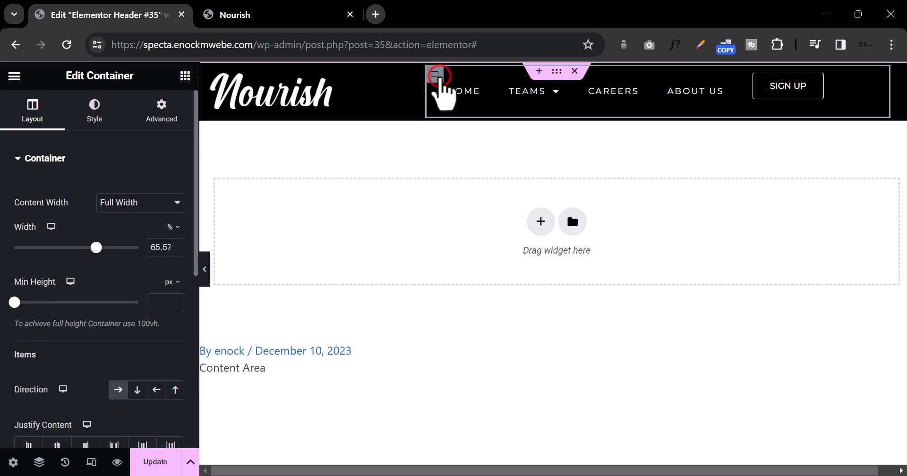
scroll(80, 269, down, 3)
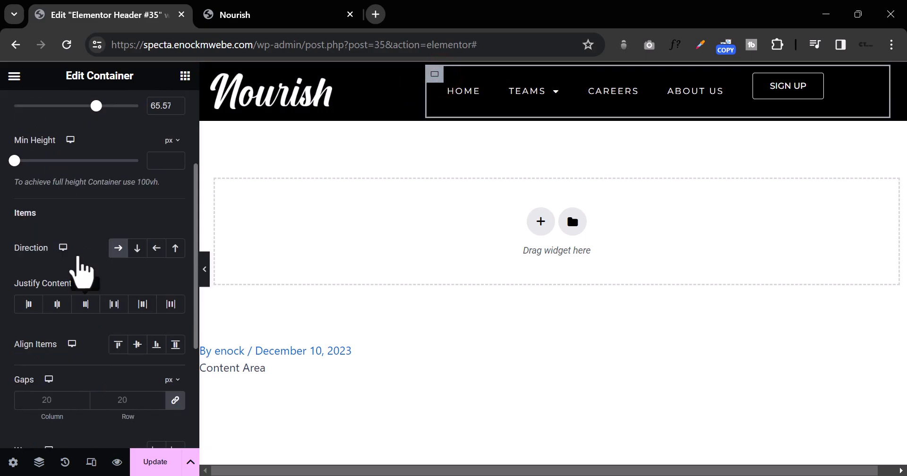
scroll(31, 115, up, 3)
click(33, 105)
scroll(107, 234, down, 5)
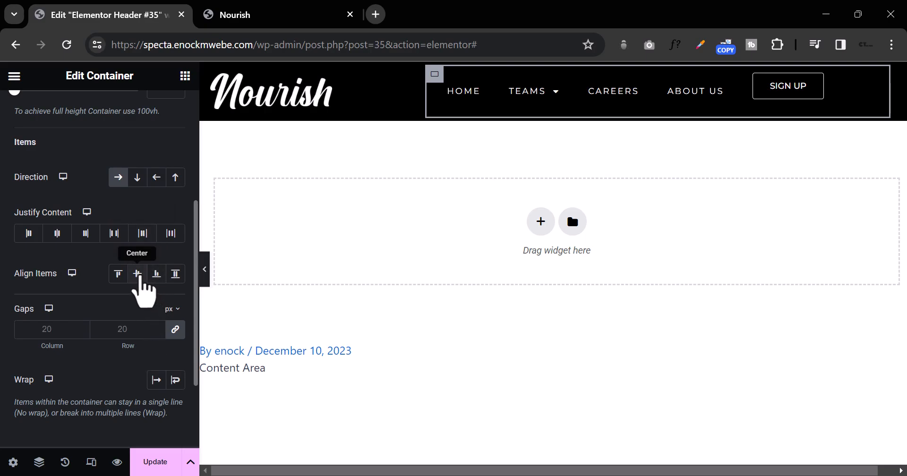
click(139, 273)
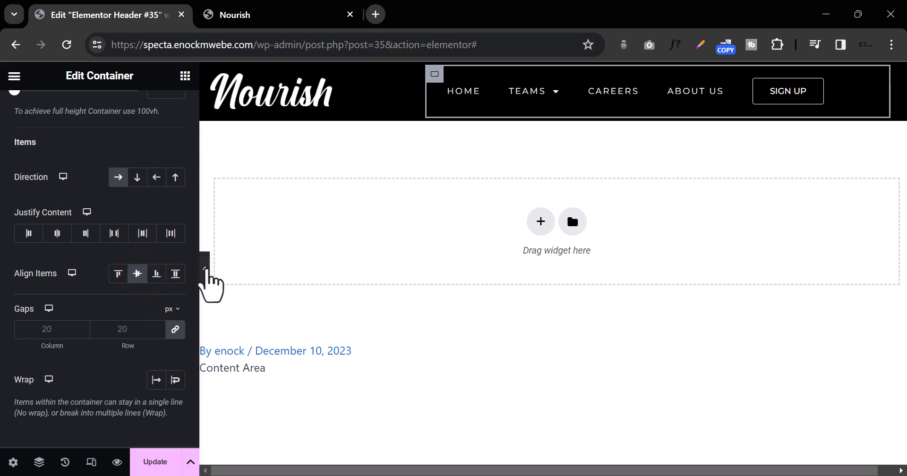
click(205, 270)
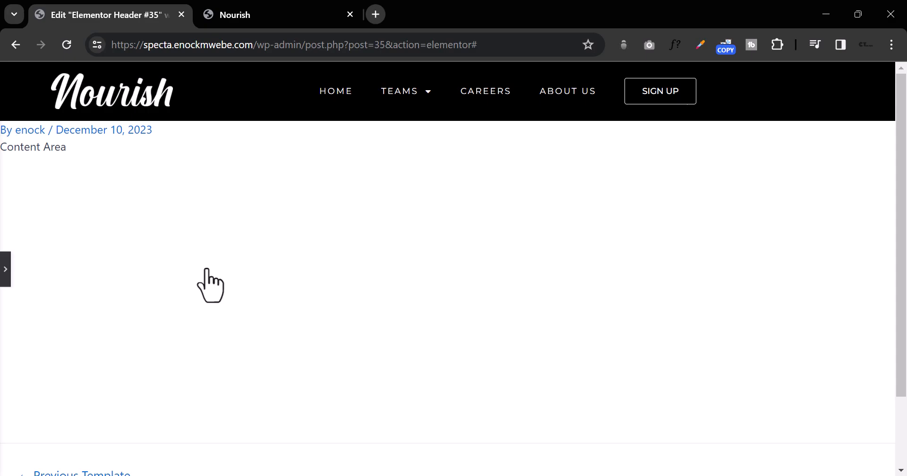
click(6, 282)
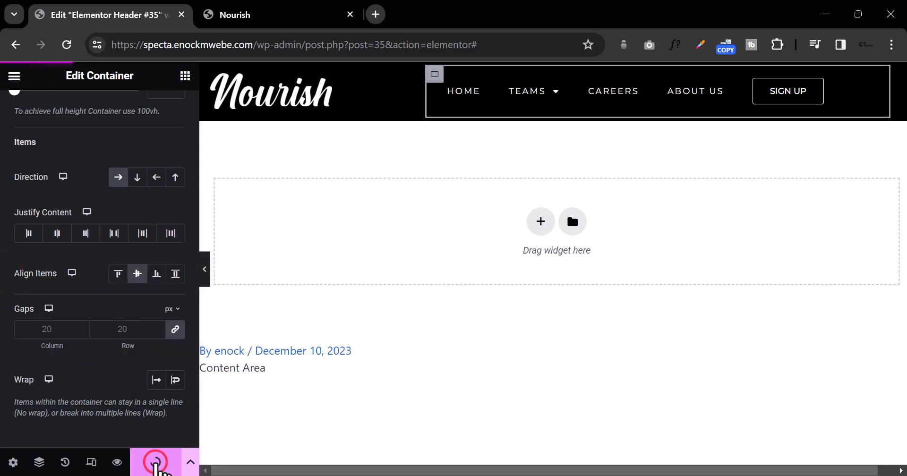
Reload the live Nourish homepage, examine its header and page content, and return to the Elementor header editor.
click(256, 11)
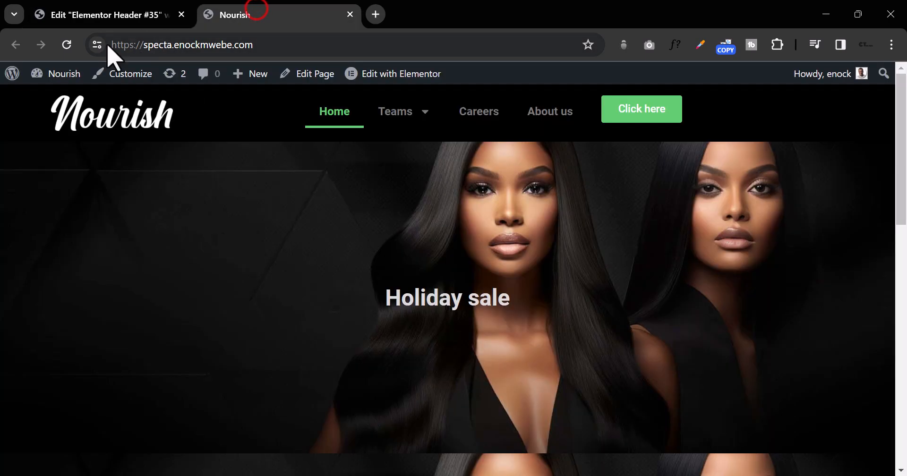
click(66, 44)
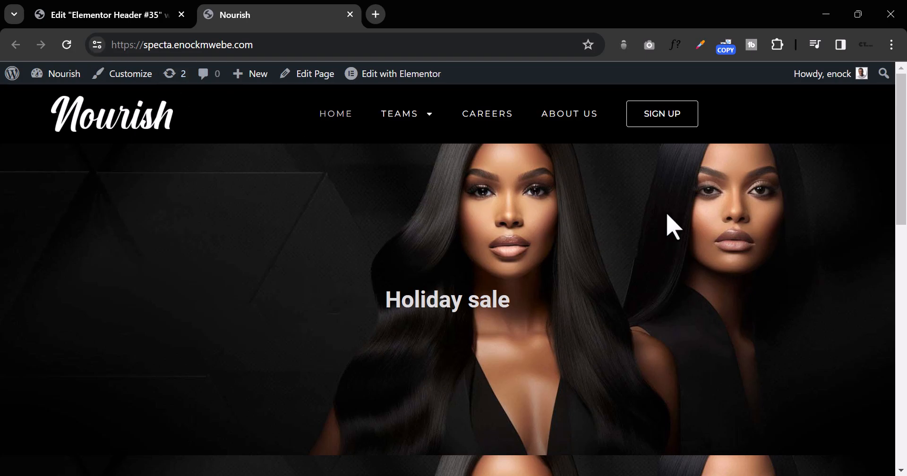
mouse_move(412, 123)
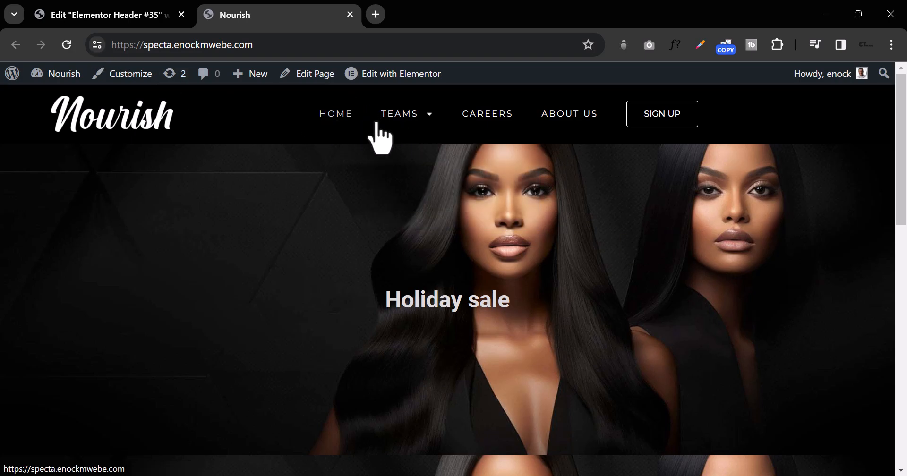
scroll(661, 281, down, 5)
scroll(692, 285, up, 5)
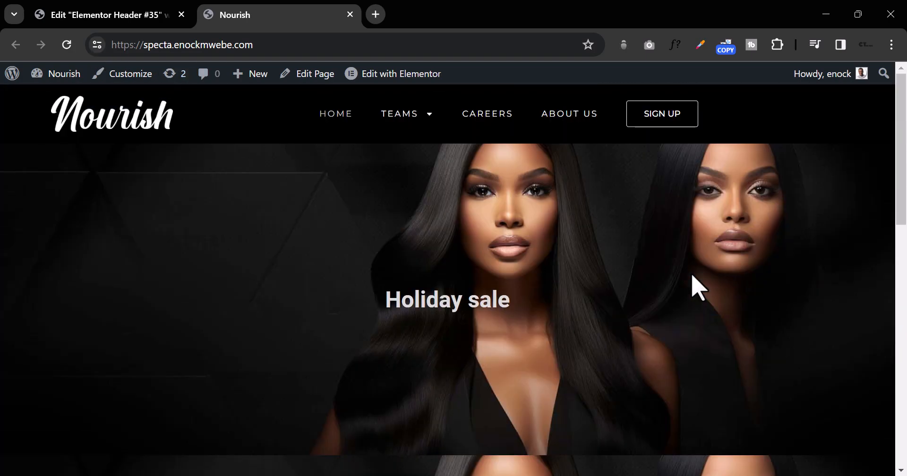
scroll(693, 286, down, 4)
scroll(693, 285, up, 4)
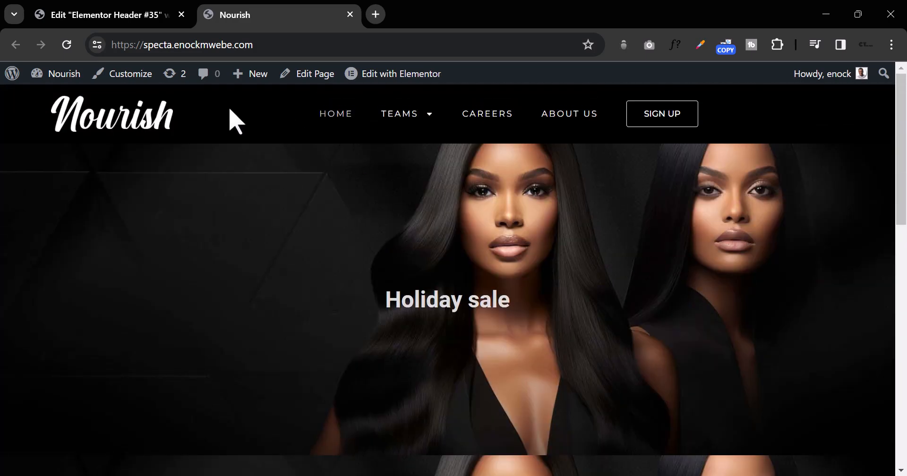
click(114, 15)
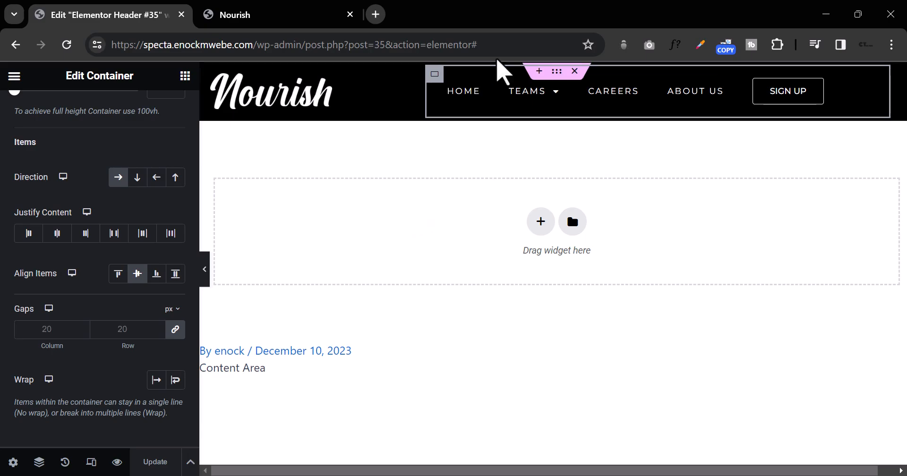
Add a new single-column container above the header container holding the Nourish logo and menu.
click(542, 71)
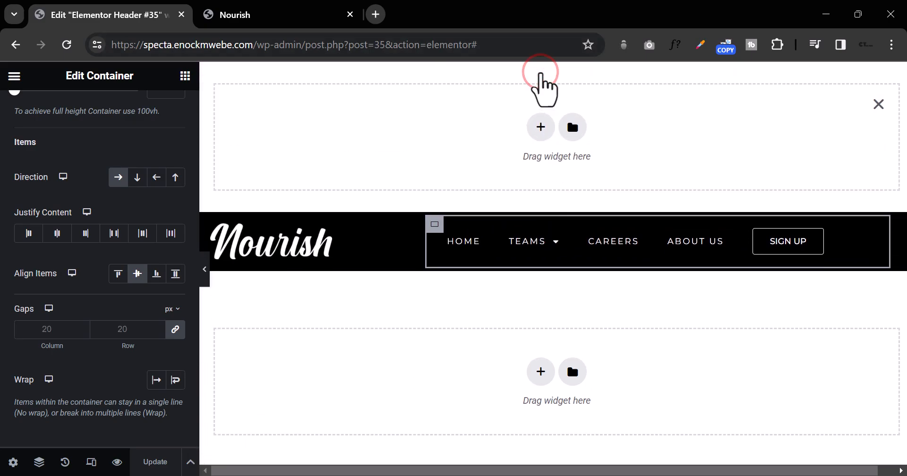
click(541, 123)
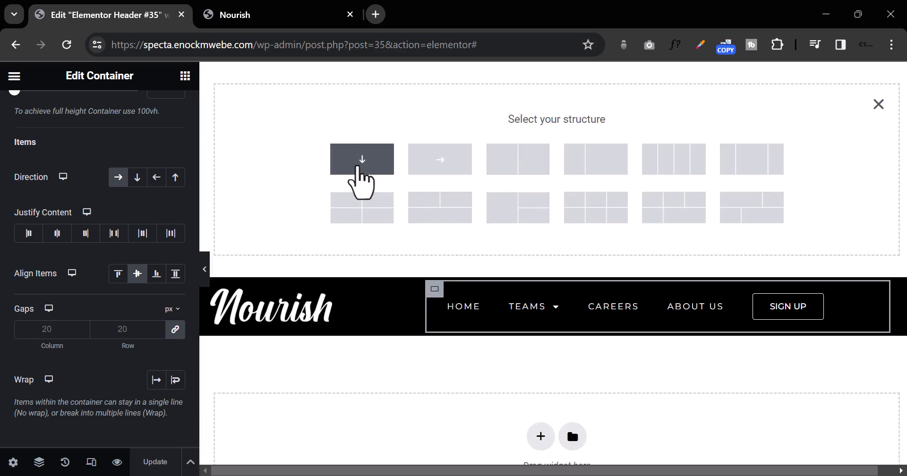
click(359, 164)
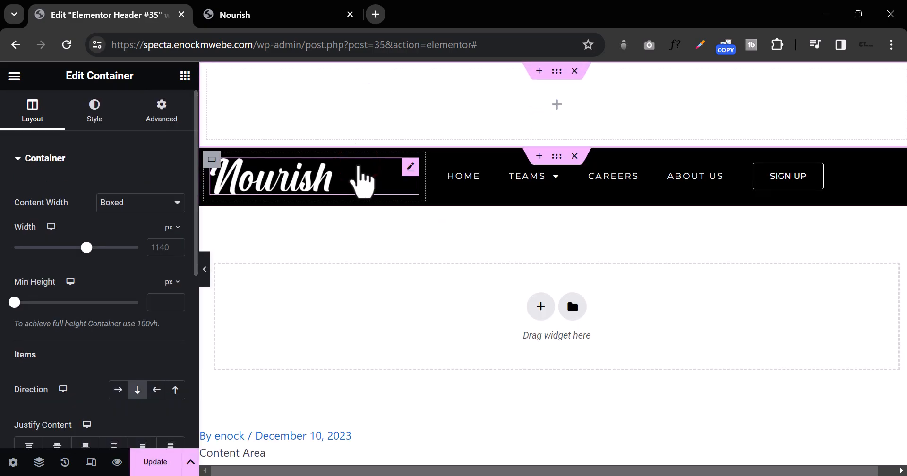
Give the new container a classic background with the dark grey colour #333333.
click(100, 112)
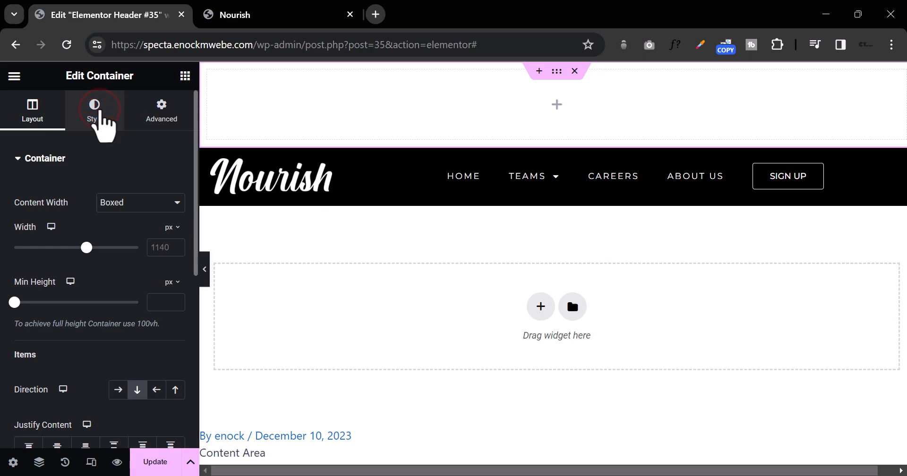
click(118, 221)
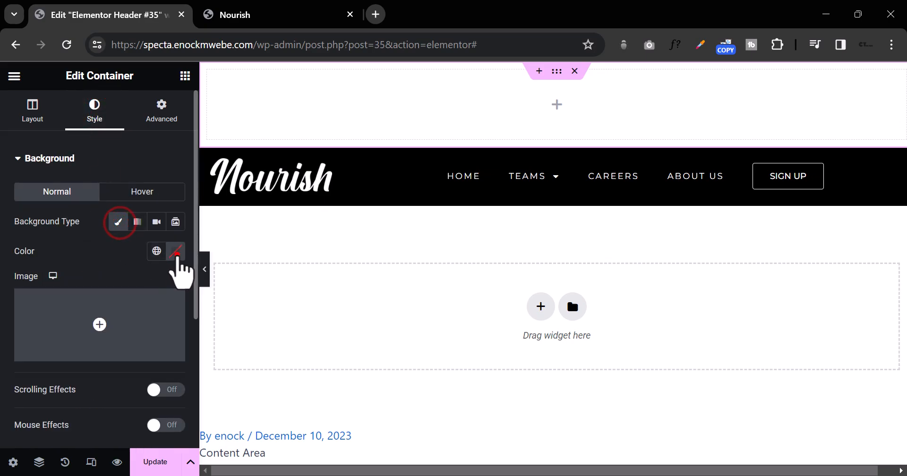
click(176, 251)
drag(116, 398, 79, 397)
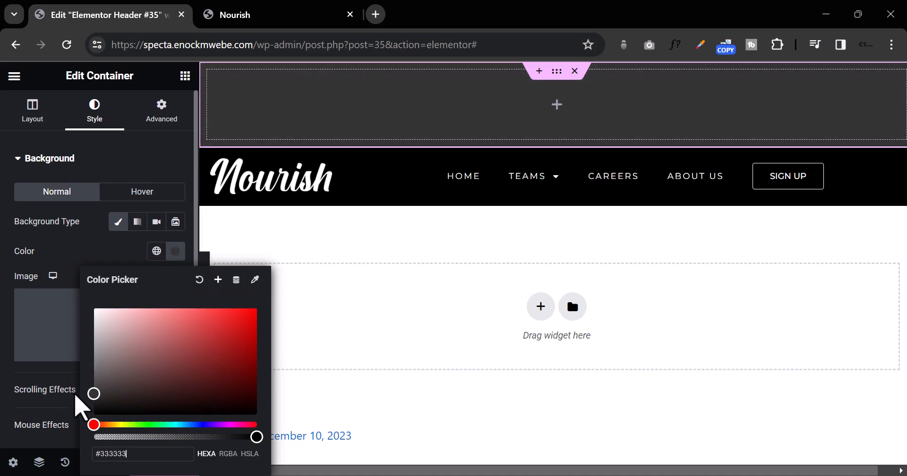
click(142, 162)
Insert a Heading widget in the dark grey container and set its title to "FREE SHIPPING FOR ORDERS ABOVE $200".
click(557, 104)
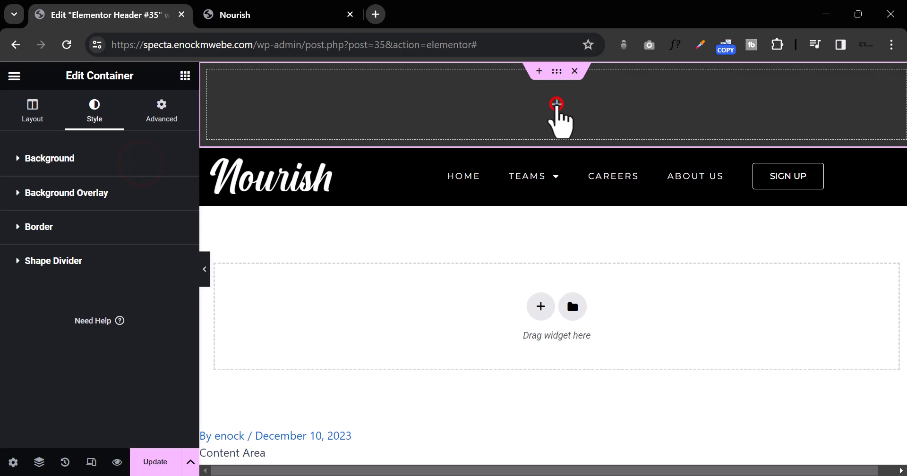
scroll(117, 326, down, 7)
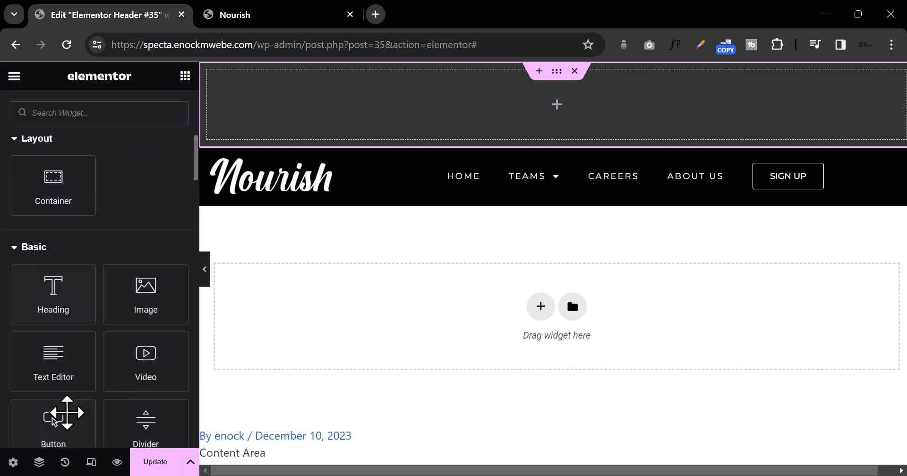
drag(47, 295, 583, 121)
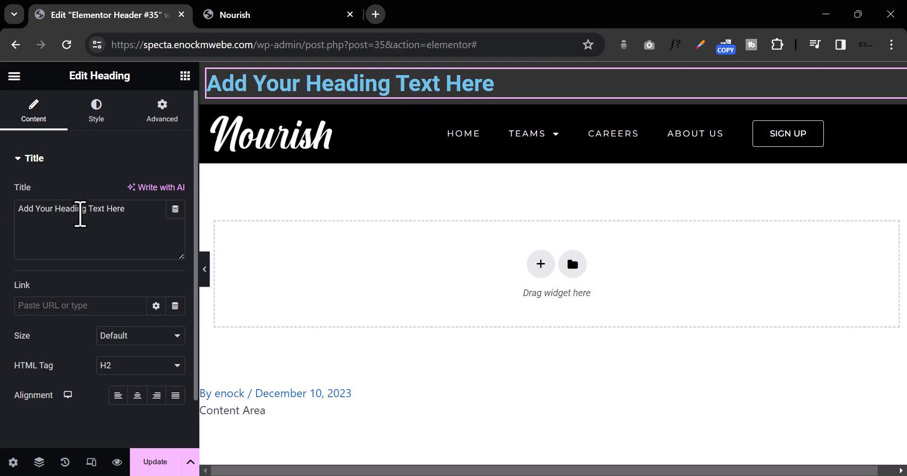
triple_click(80, 214)
text(FRE)
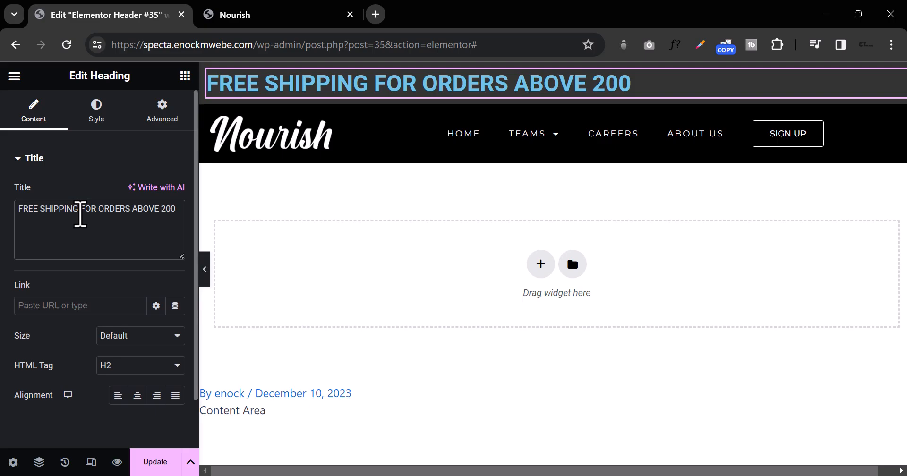
key(BackSpace)
click(14, 76)
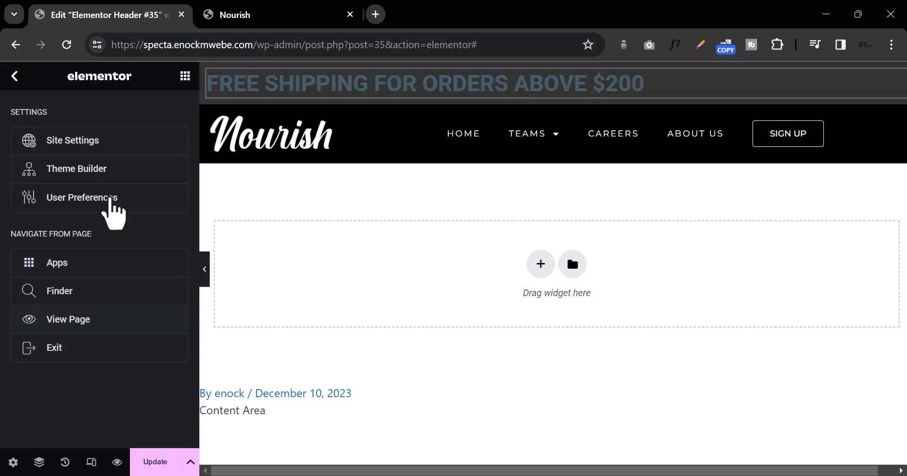
Center the free shipping heading and set its text colour to white, #FFFFFF.
click(350, 79)
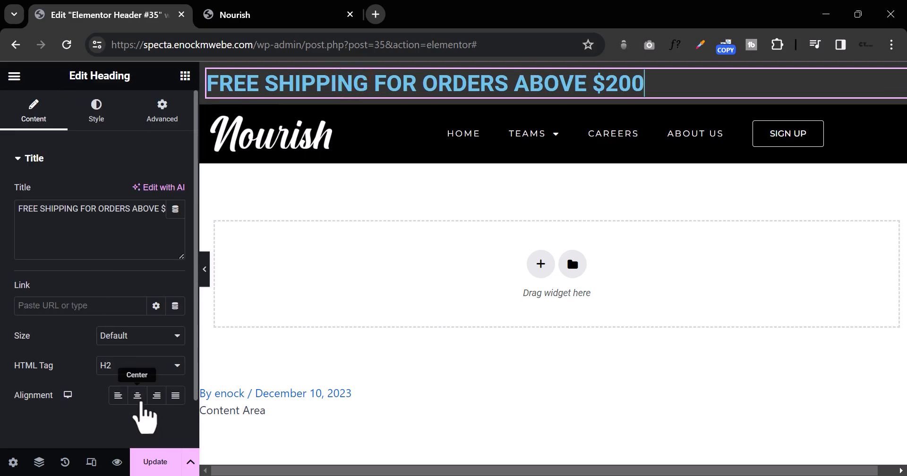
click(138, 396)
click(110, 105)
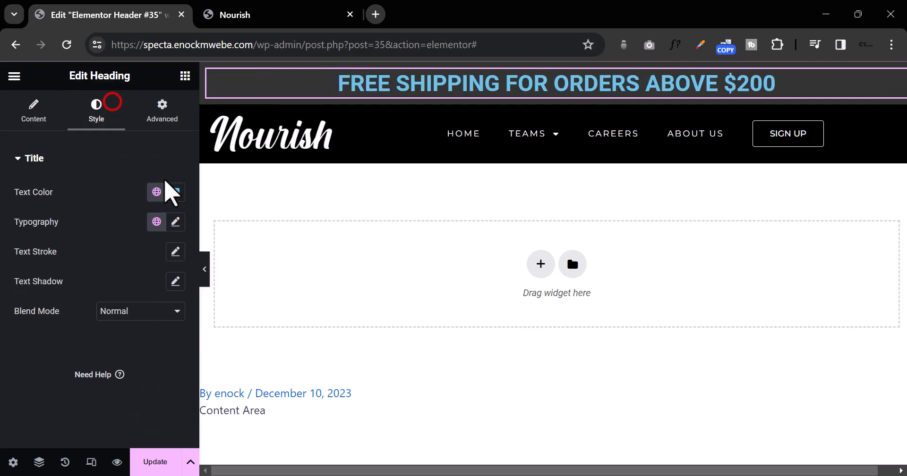
click(180, 193)
drag(137, 328, 57, 191)
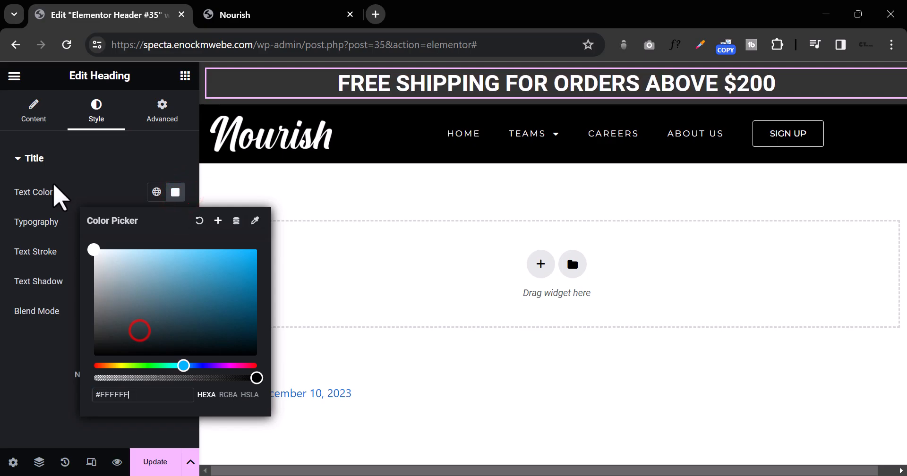
click(112, 173)
click(101, 159)
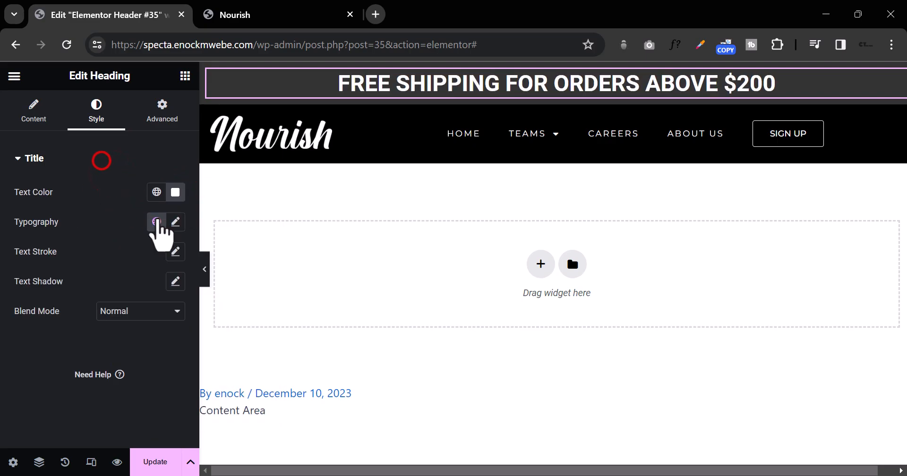
Set the free shipping heading's font family to Montserrat.
click(175, 223)
click(155, 287)
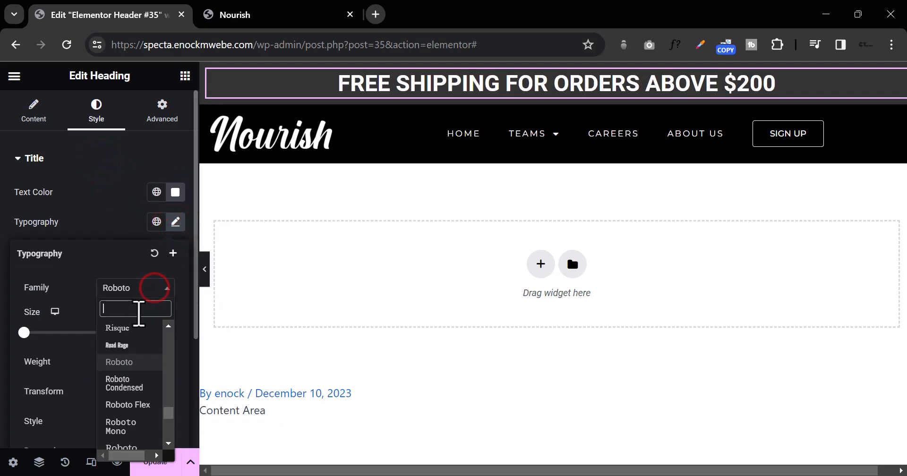
text(MONTE)
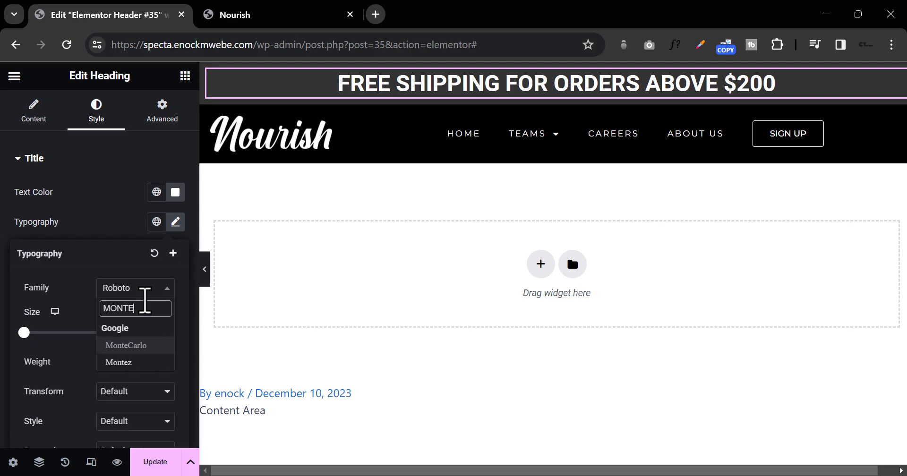
key(BackSpace)
text(S)
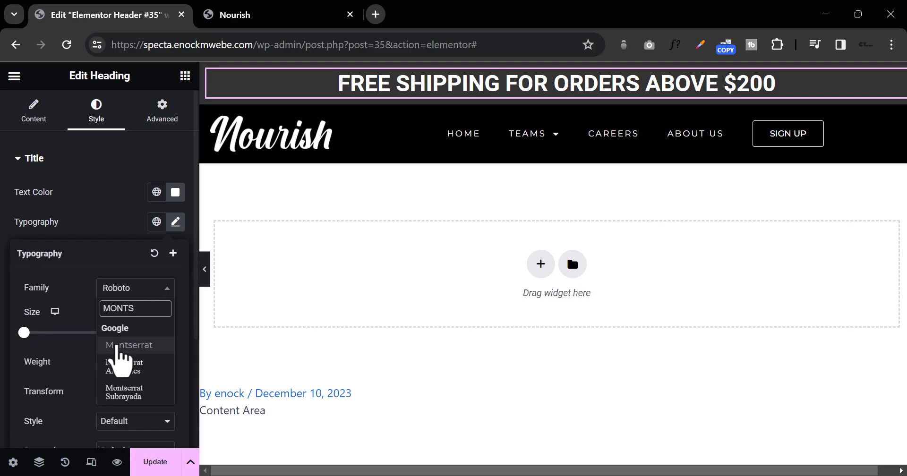
click(115, 344)
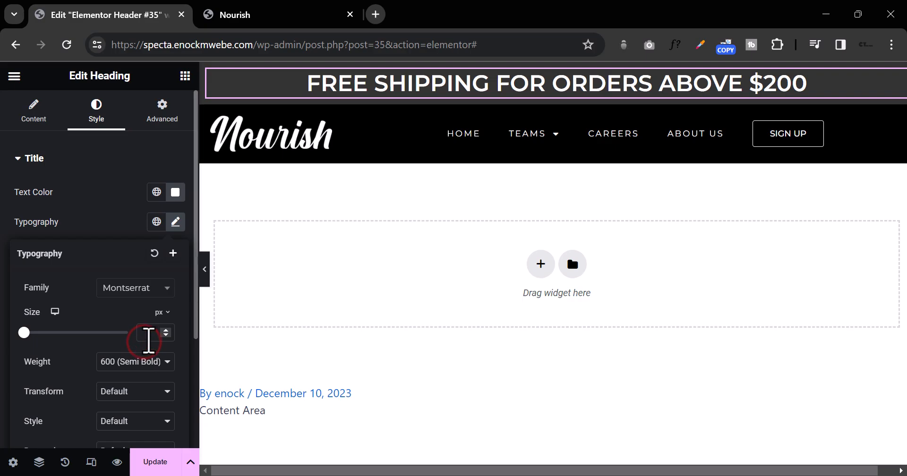
Set the free shipping heading's size to 12 px, letter spacing to 3 px and weight to 400 (Normal).
click(148, 336)
text(12)
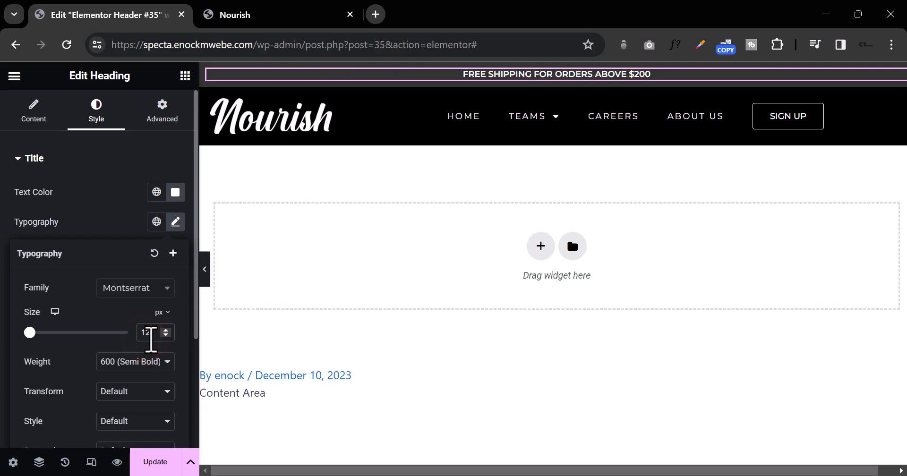
scroll(137, 378, down, 3)
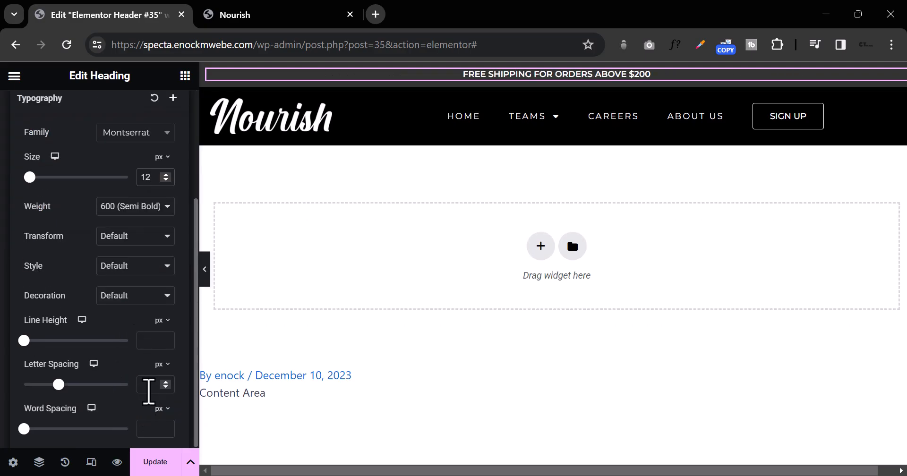
text(3)
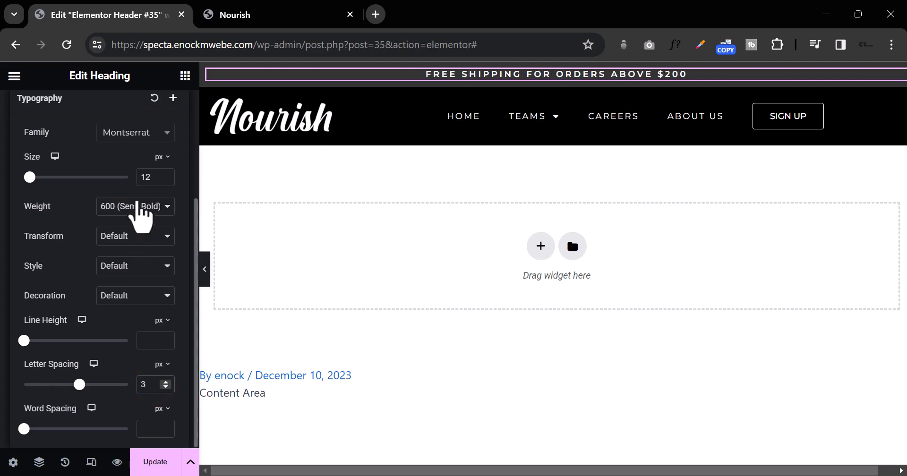
click(137, 201)
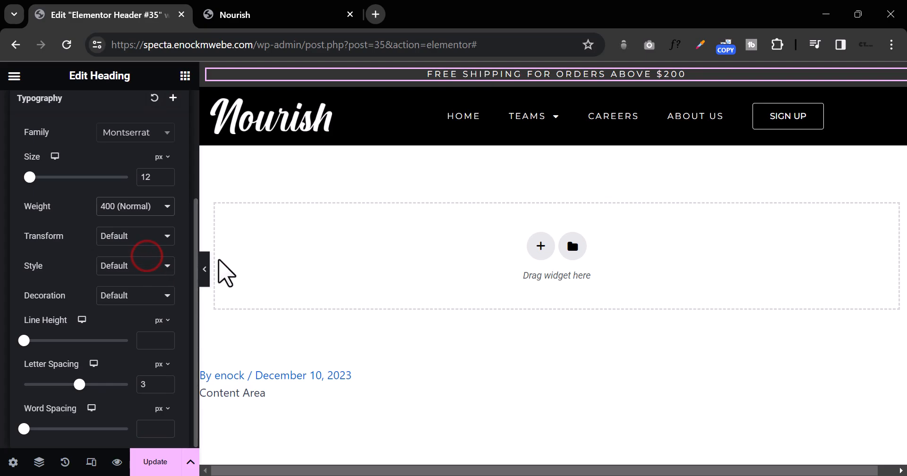
Preview the header without the editing panel, update the template, and check the announcement bar on the live Nourish homepage before returning to the editor.
click(204, 270)
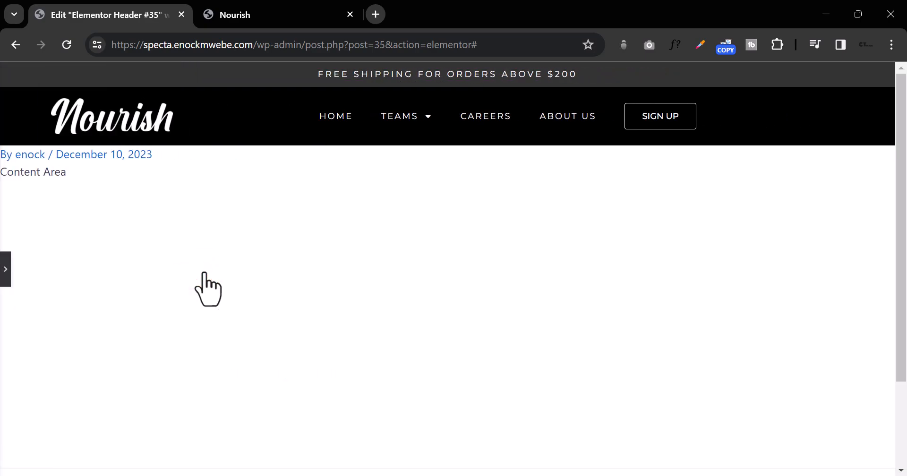
click(5, 269)
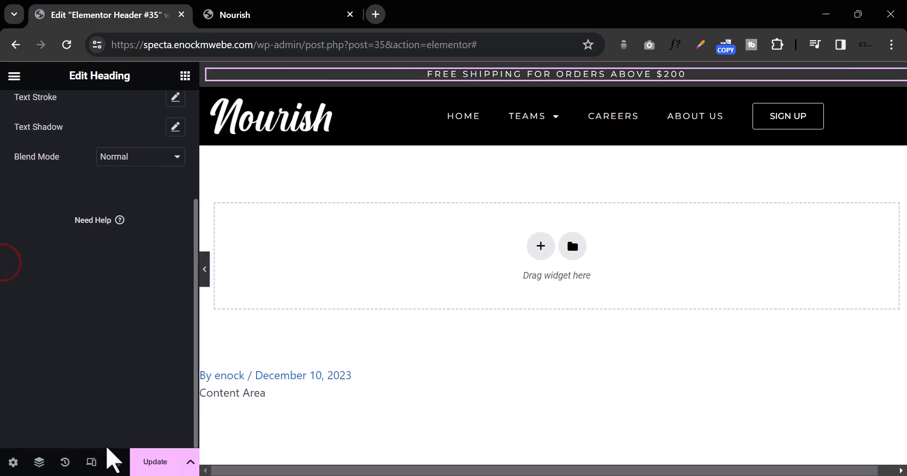
click(156, 462)
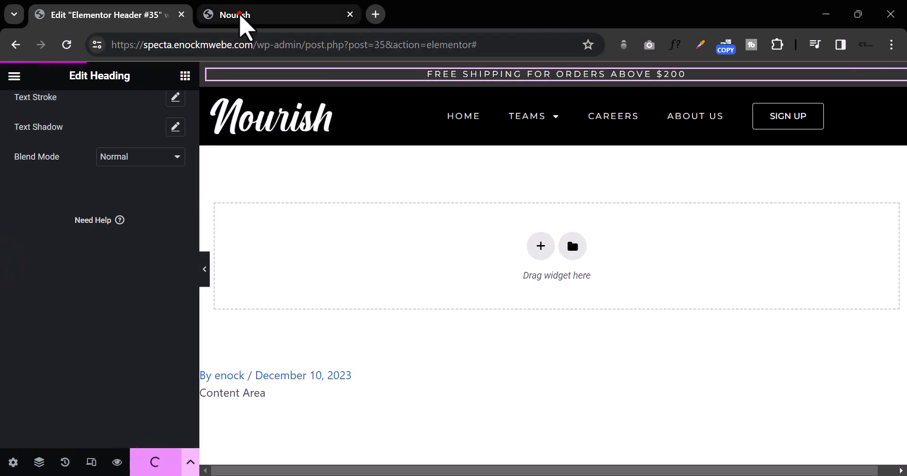
click(239, 14)
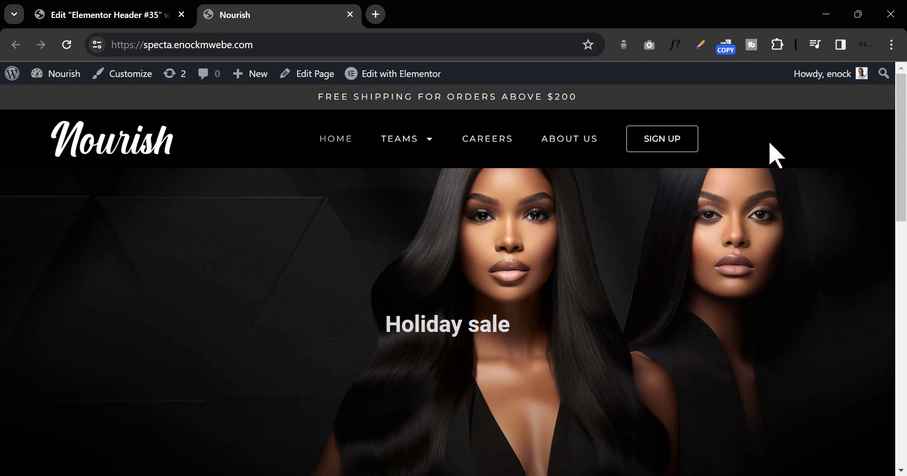
click(125, 16)
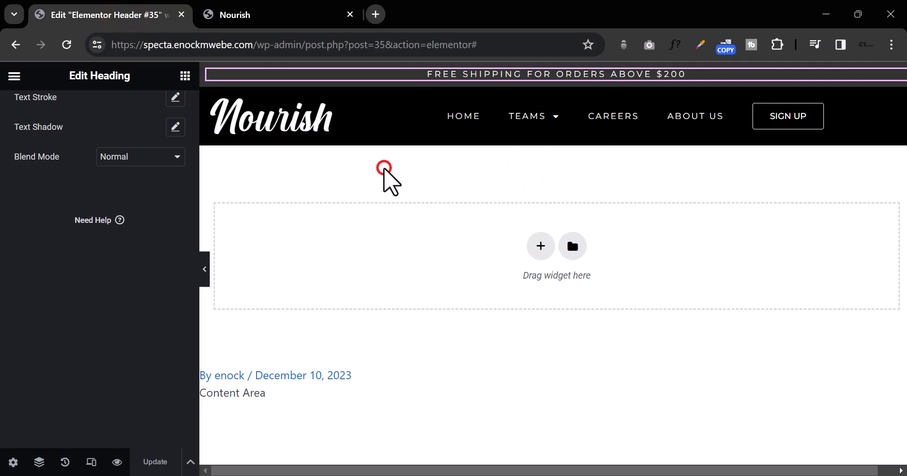
Make the container with the logo and menu sticky by setting its Sticky motion effect to Top.
mouse_move(555, 101)
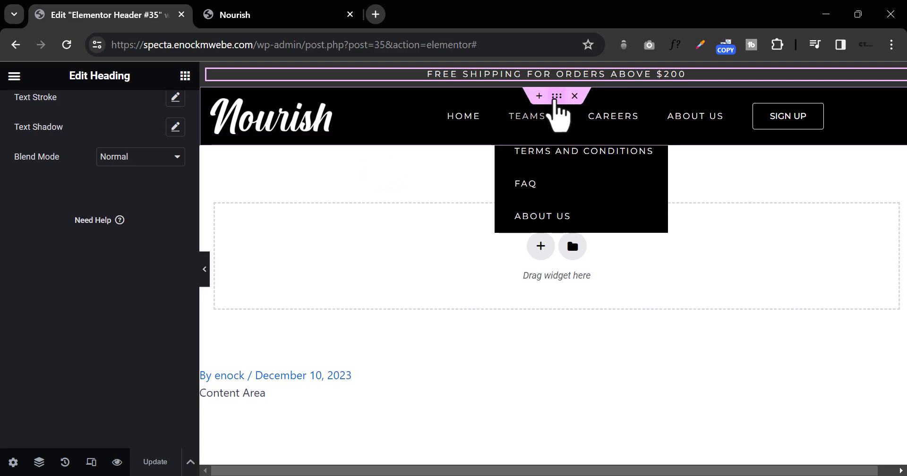
click(556, 97)
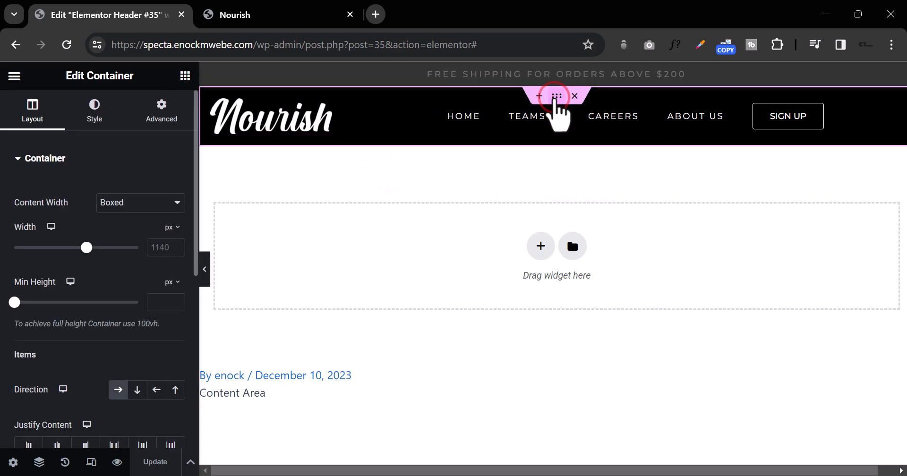
click(162, 122)
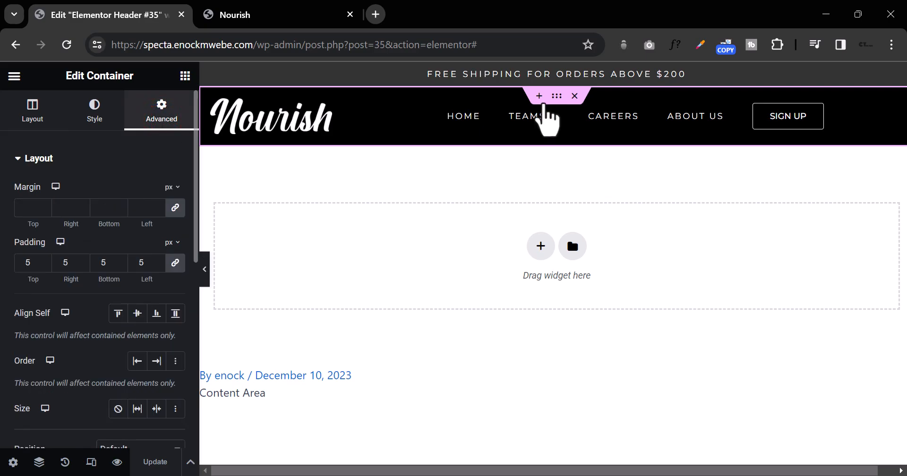
click(557, 96)
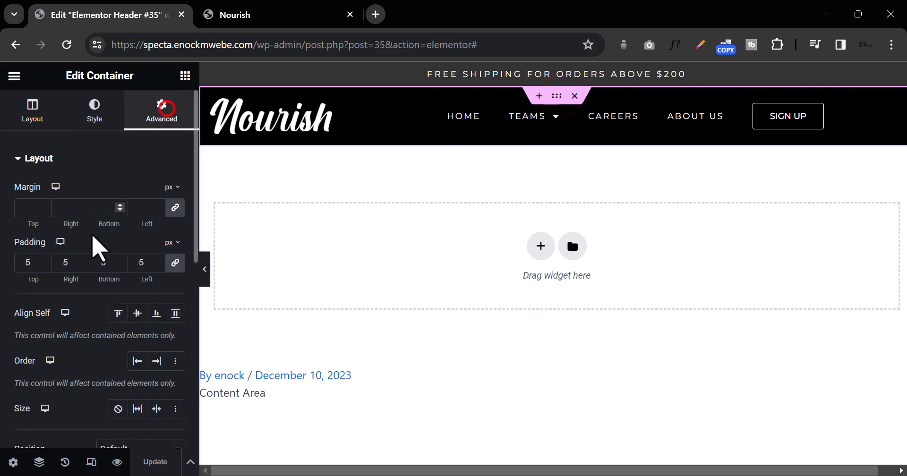
scroll(95, 243, down, 8)
click(43, 207)
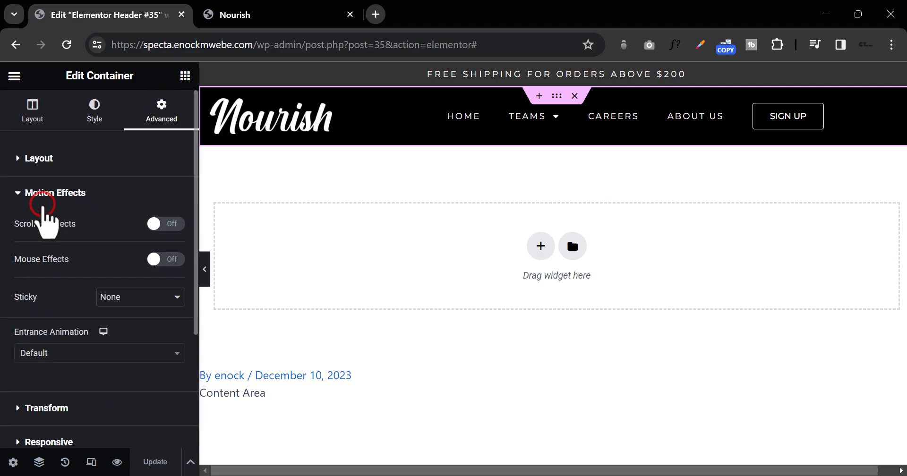
click(134, 297)
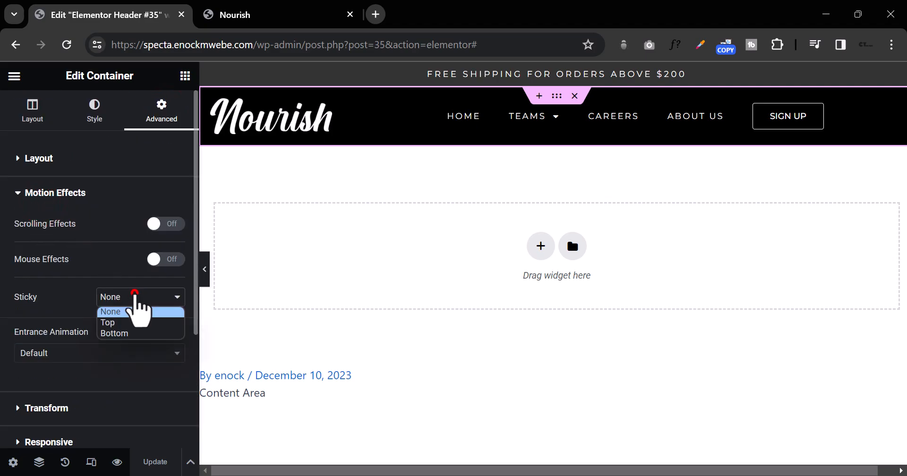
click(130, 323)
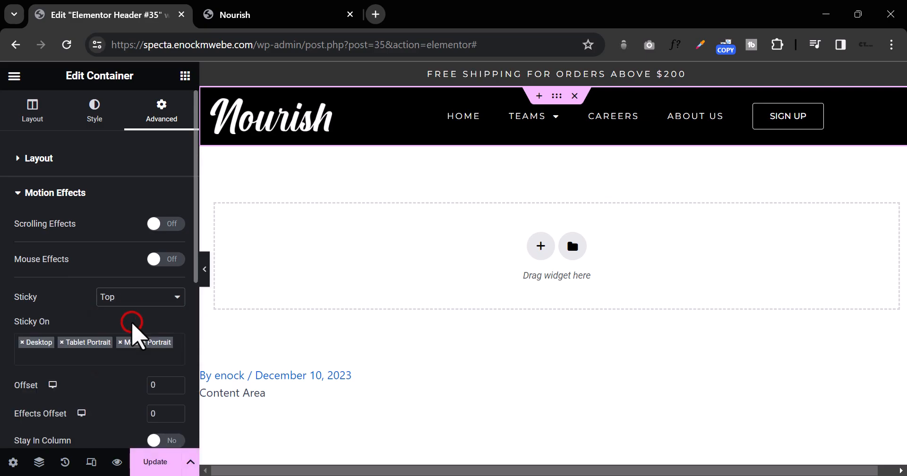
Update the template, reload the live Nourish homepage to test the sticky header while scrolling, and return to the editor.
click(167, 466)
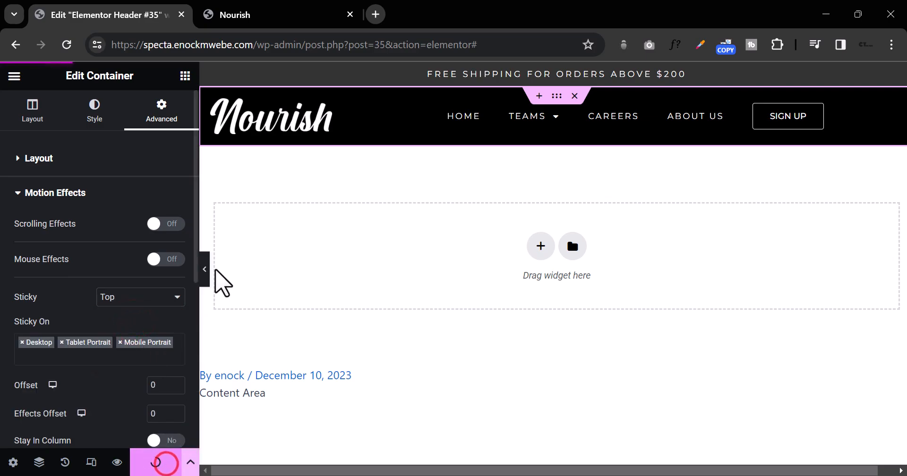
click(262, 15)
click(67, 45)
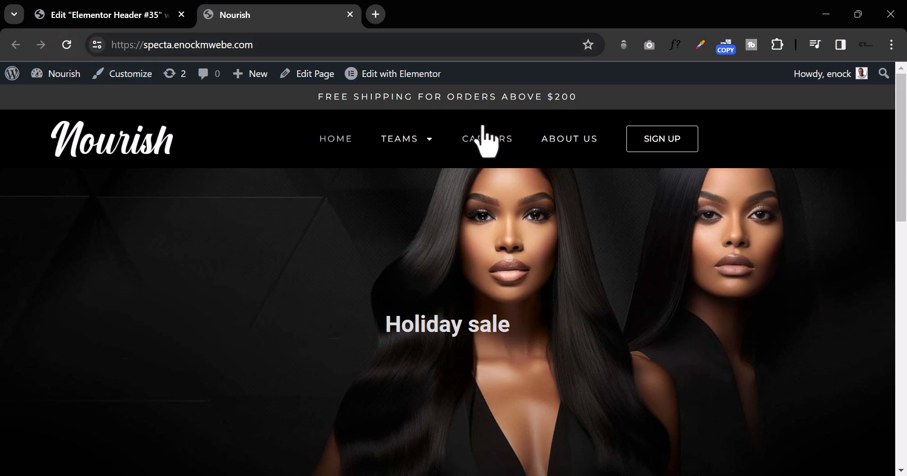
scroll(794, 274, down, 3)
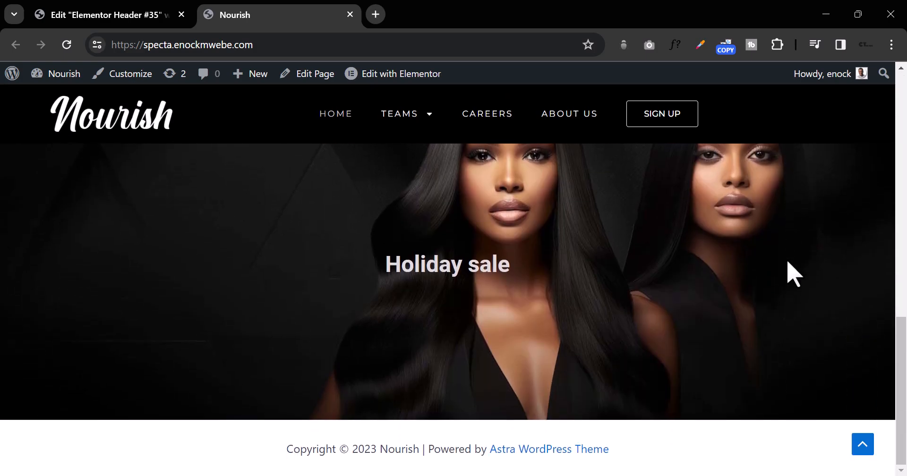
scroll(794, 274, up, 3)
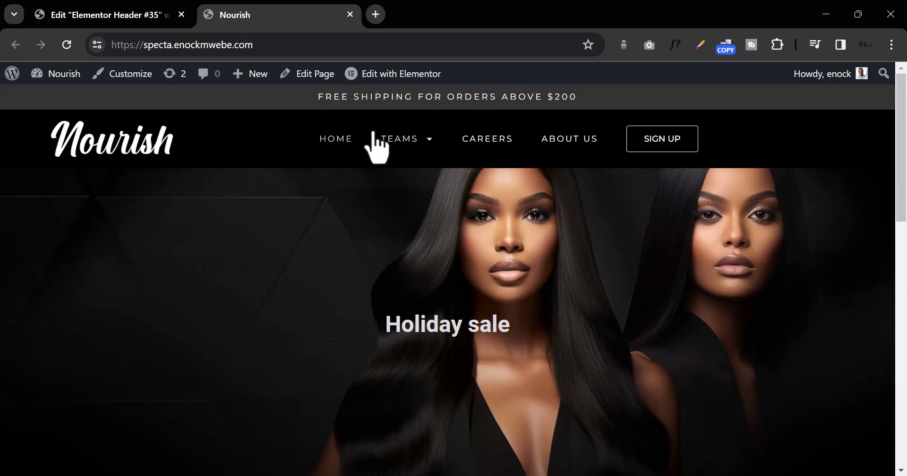
click(120, 21)
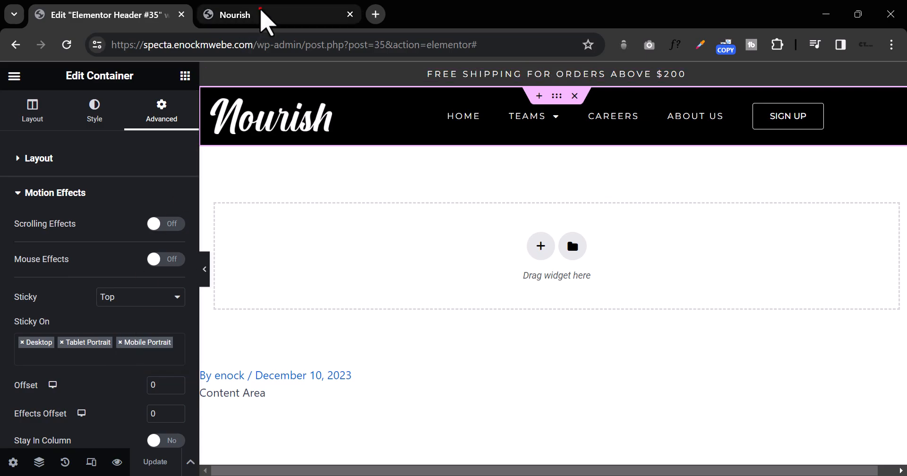
Check the sticky header on the live homepage in a narrow, phone-width browser window, then restore the full window and return to the editor.
click(260, 9)
click(865, 14)
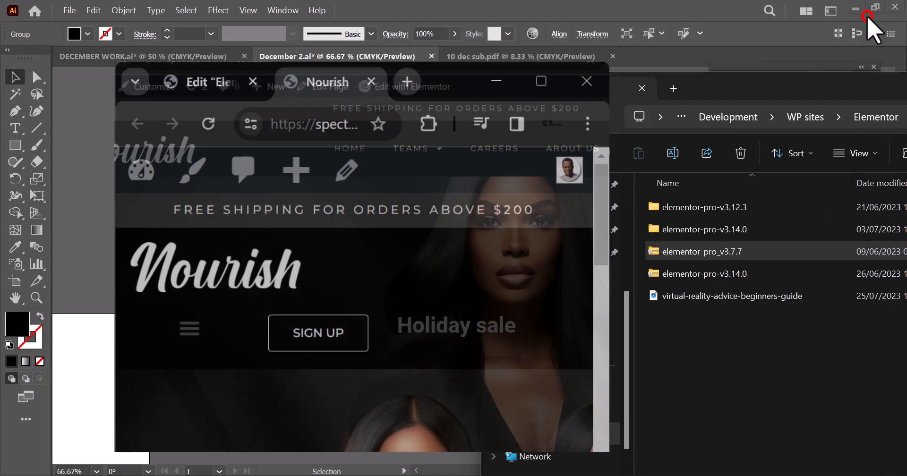
drag(387, 94, 403, 39)
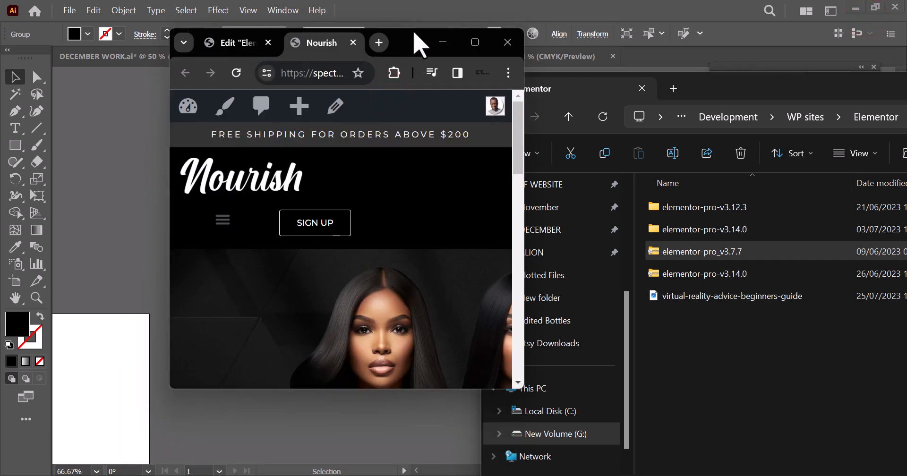
click(415, 29)
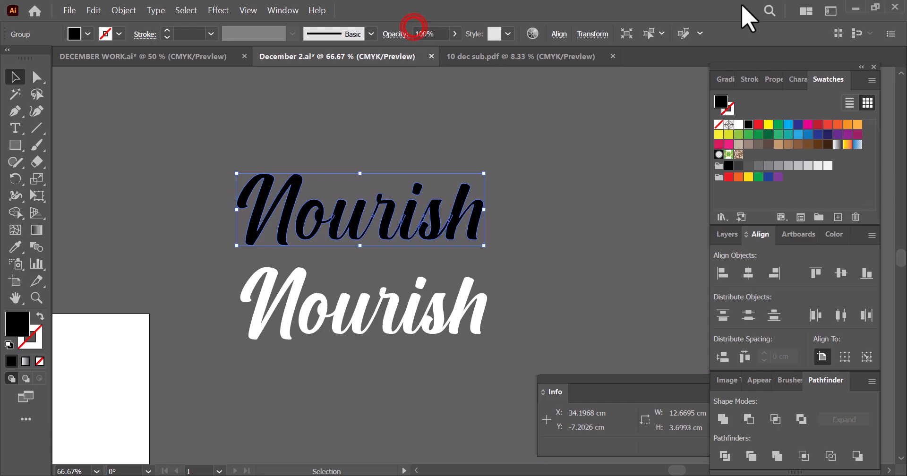
click(856, 8)
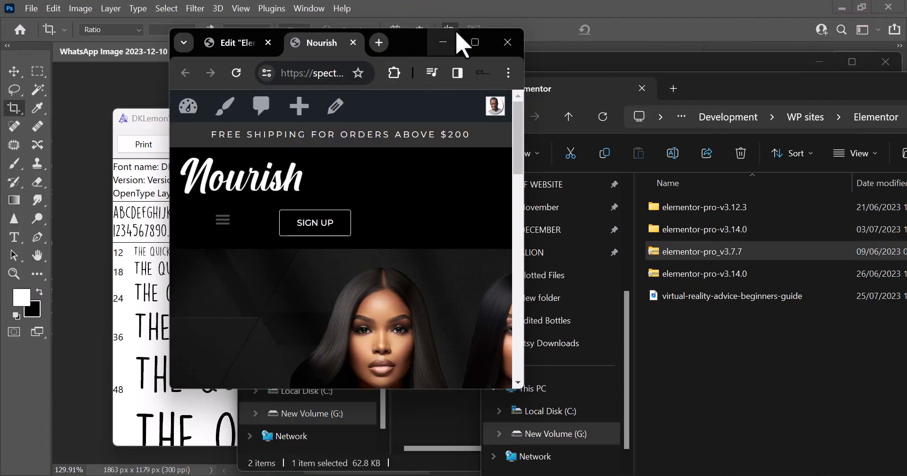
drag(404, 36, 409, 11)
drag(344, 369, 344, 475)
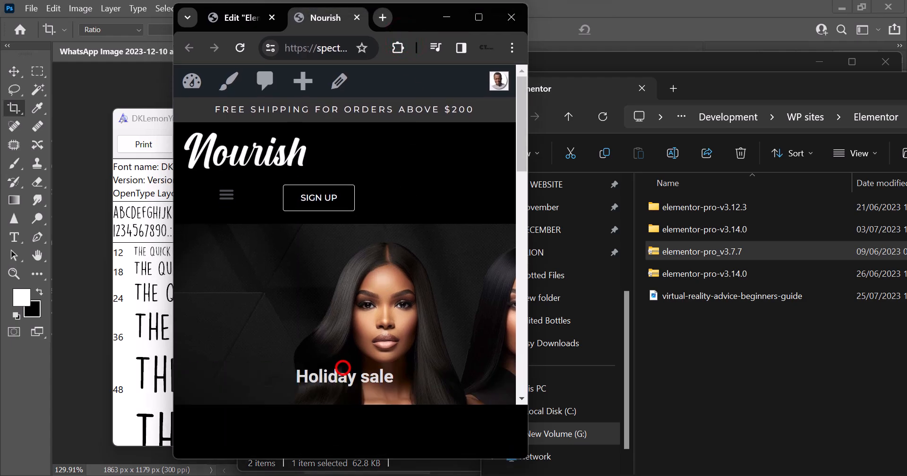
scroll(399, 364, down, 5)
scroll(399, 345, down, 3)
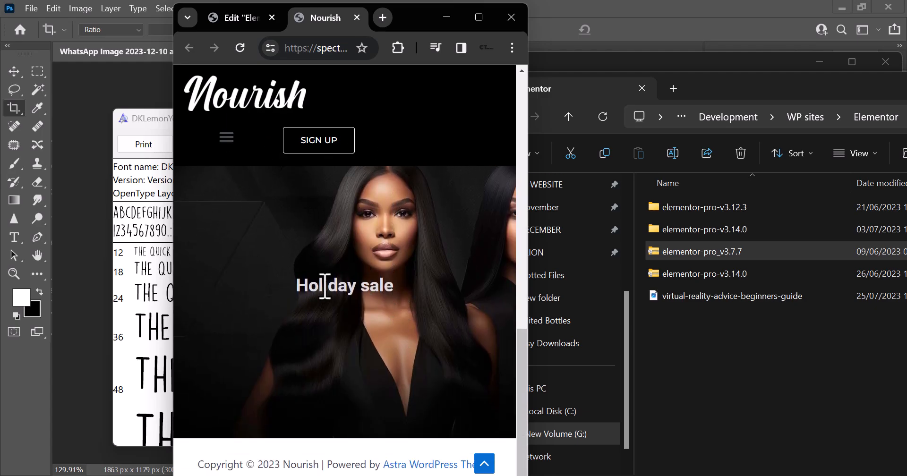
scroll(366, 253, up, 5)
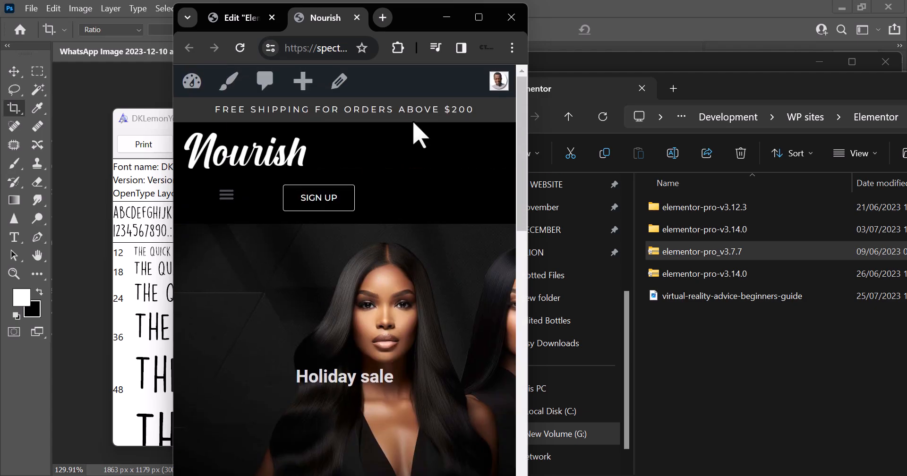
click(479, 17)
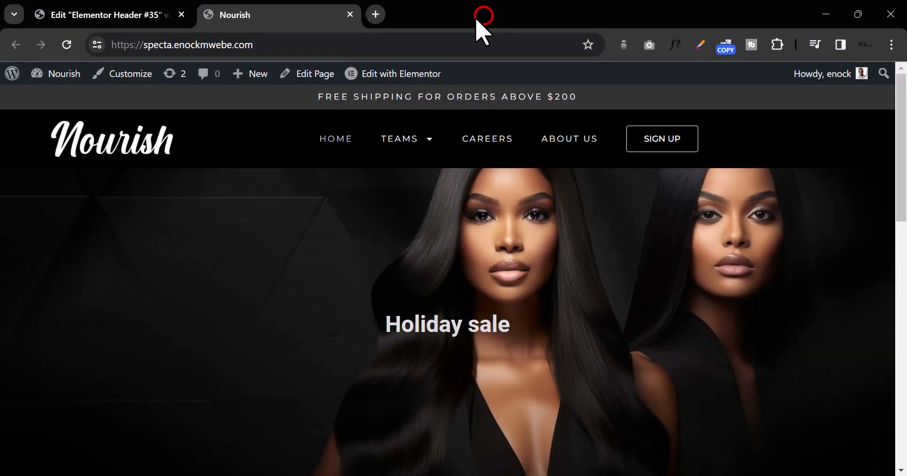
click(112, 15)
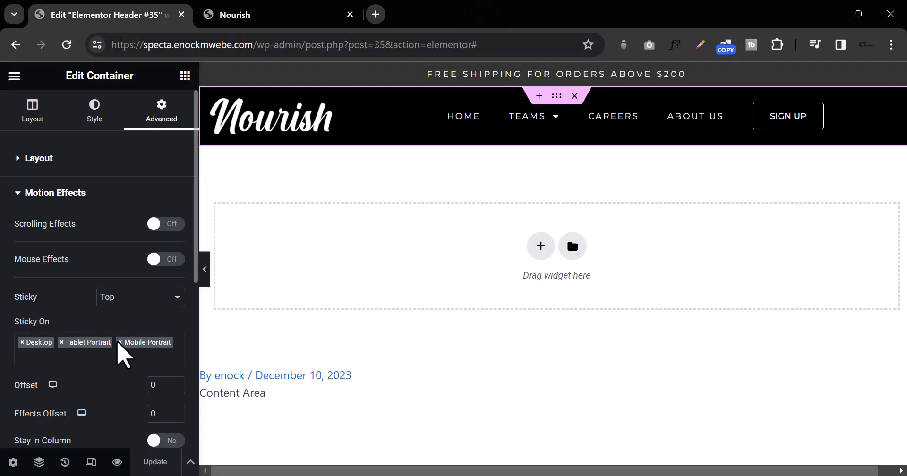
Limit the container's sticky effect to Desktop by removing Mobile Portrait and Tablet Portrait, and update the template.
click(121, 343)
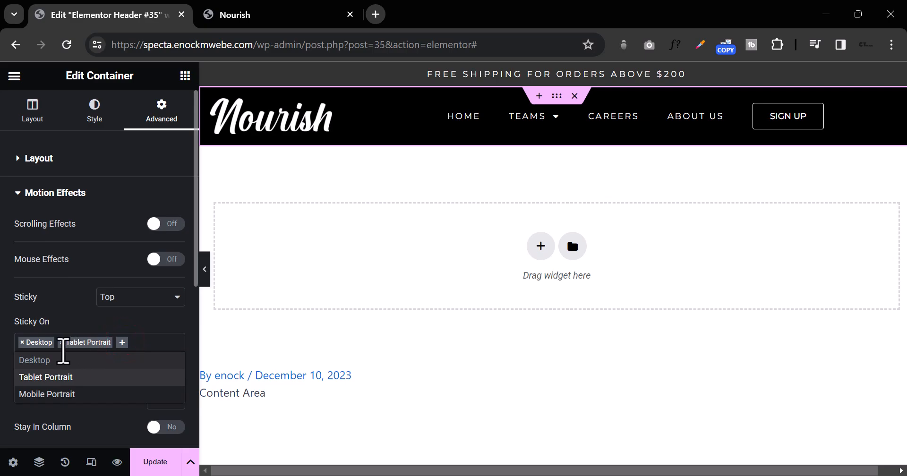
click(63, 344)
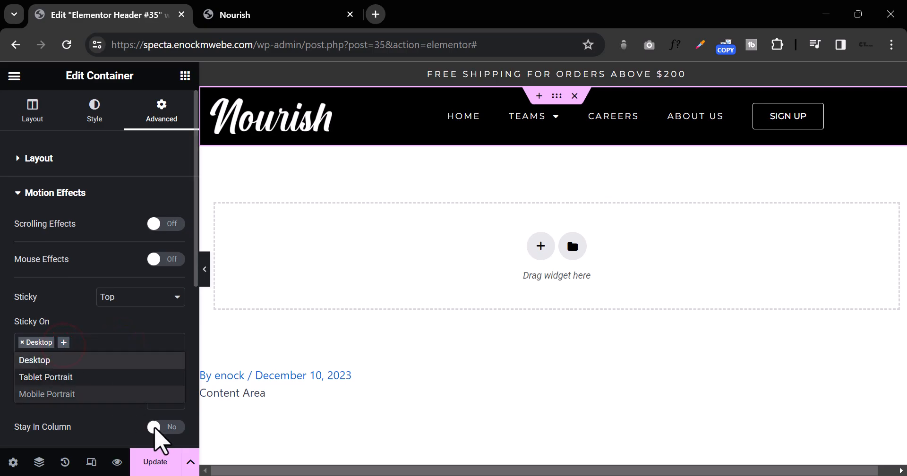
click(152, 462)
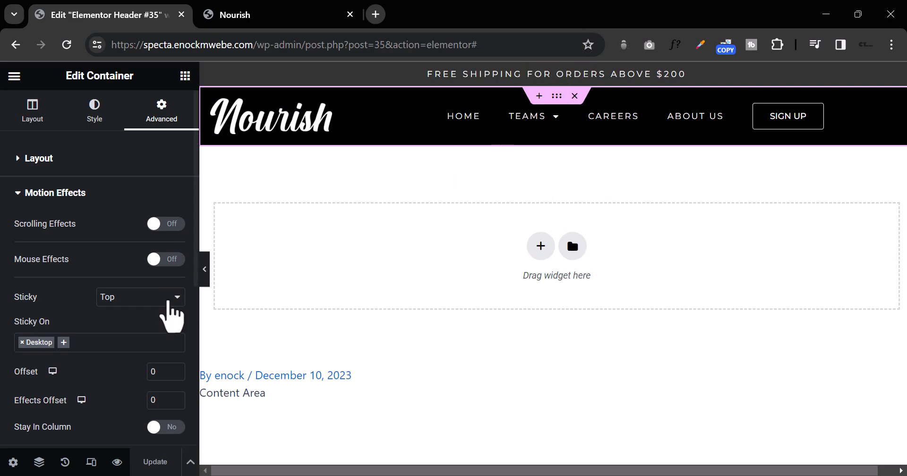
Set the logo and menu container's Sticky motion effect to None and update the template.
click(166, 297)
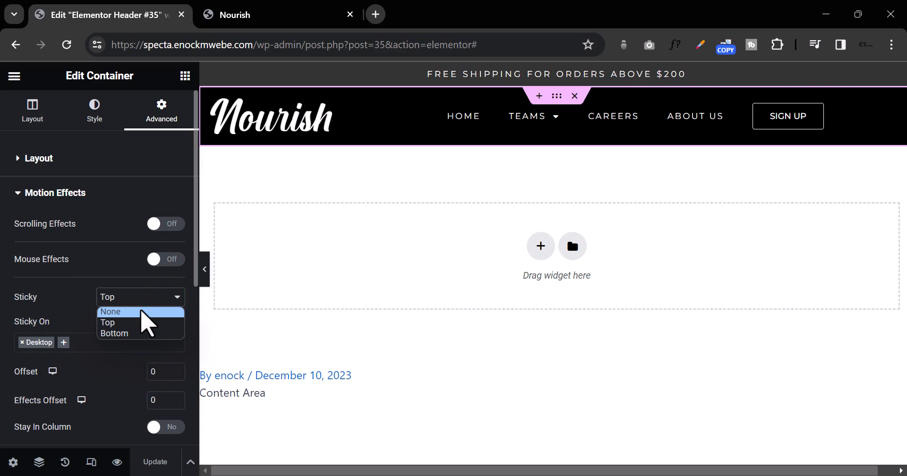
click(141, 312)
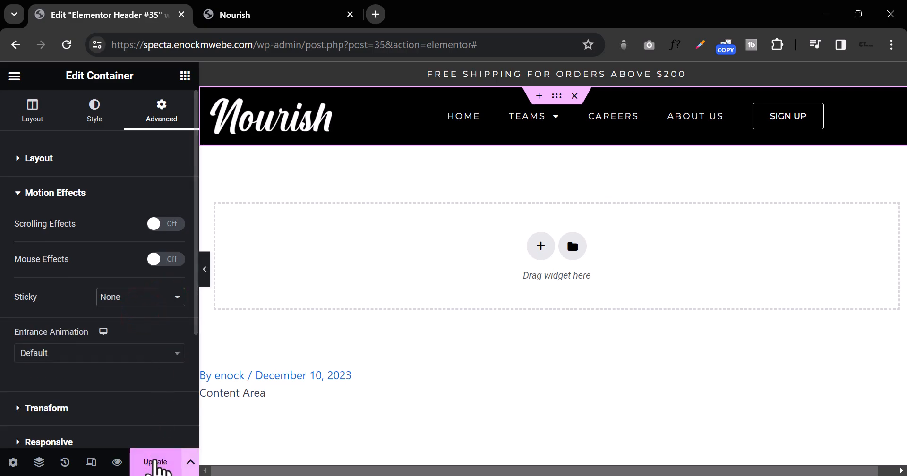
click(154, 451)
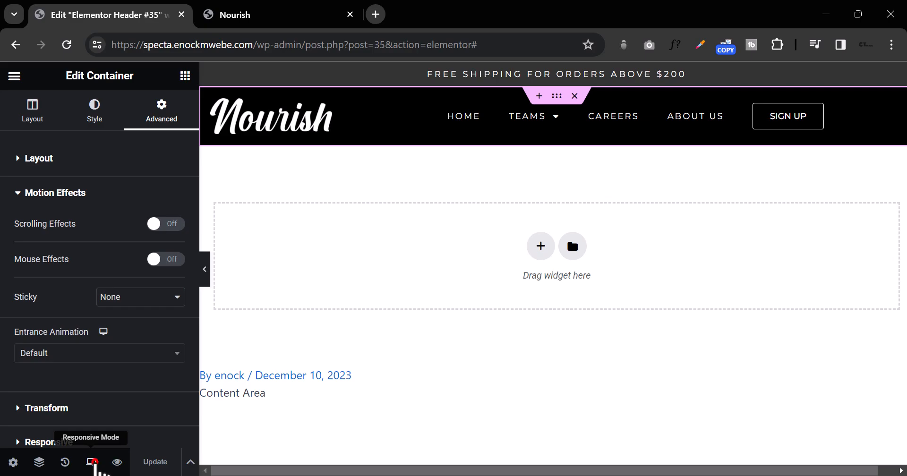
In the tablet responsive view, hide the Sign Up button on Tablet Portrait and Mobile Portrait, and preview the header without the editing panel.
click(92, 463)
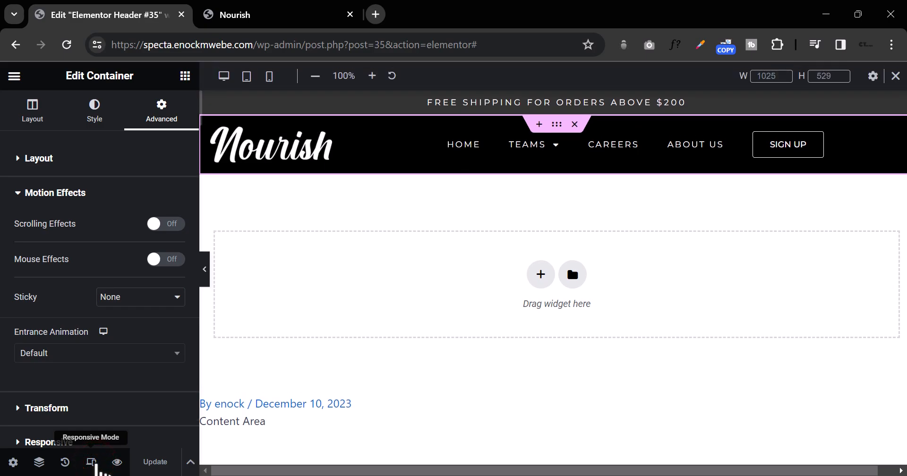
click(247, 76)
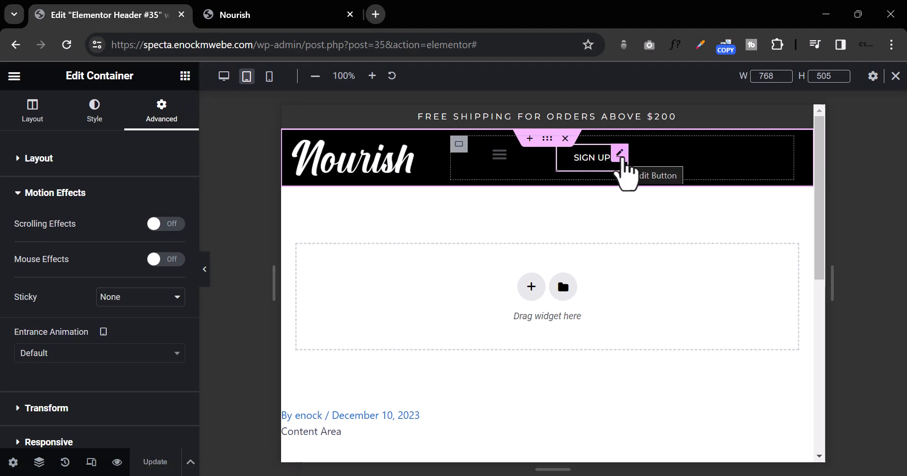
click(621, 154)
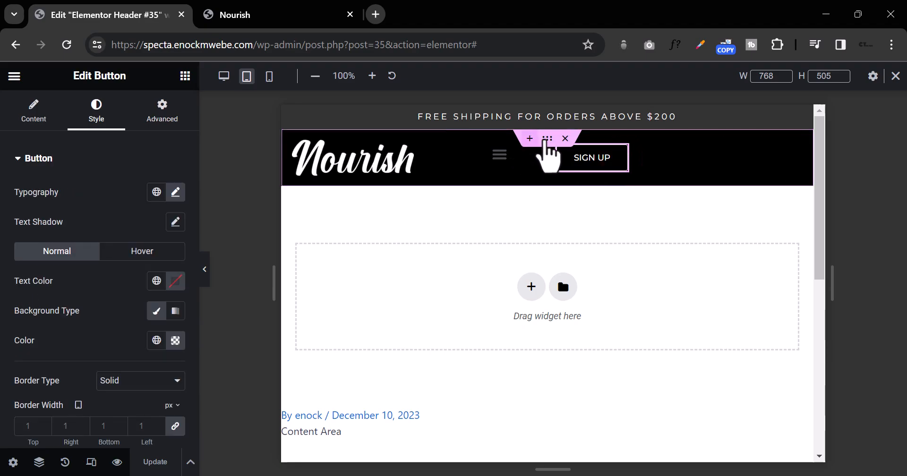
click(621, 150)
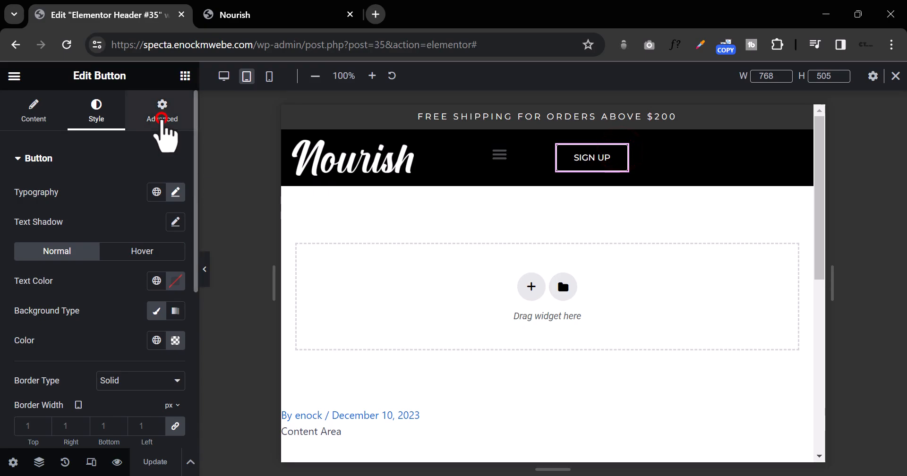
click(162, 111)
scroll(142, 313, down, 10)
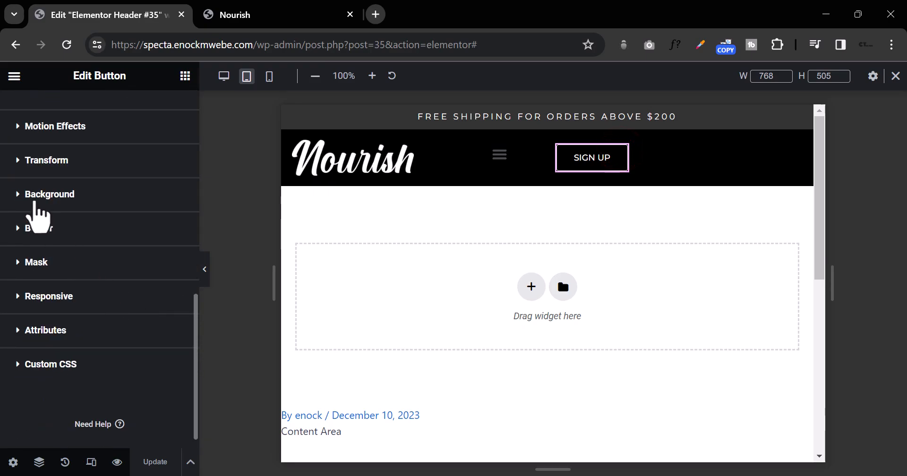
click(18, 296)
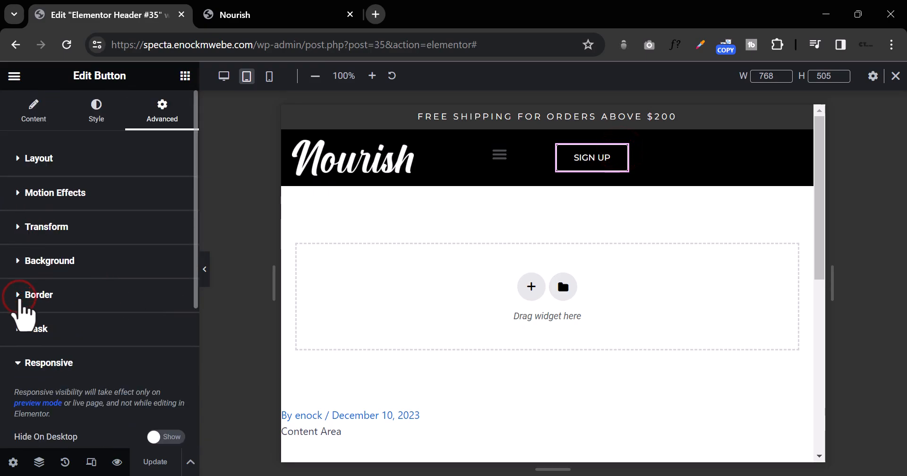
scroll(161, 254, down, 5)
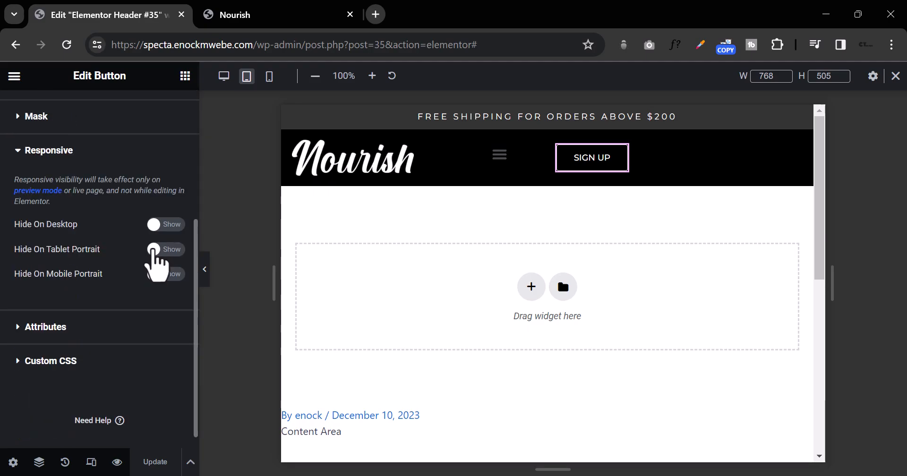
click(153, 249)
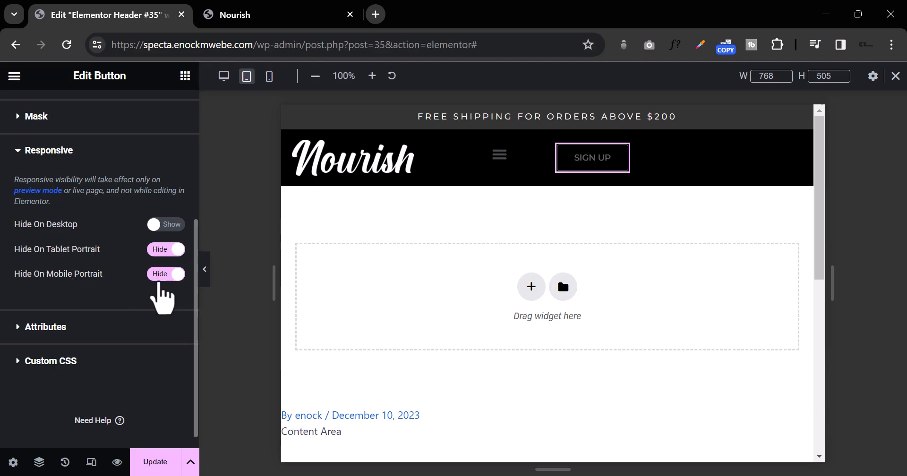
click(204, 269)
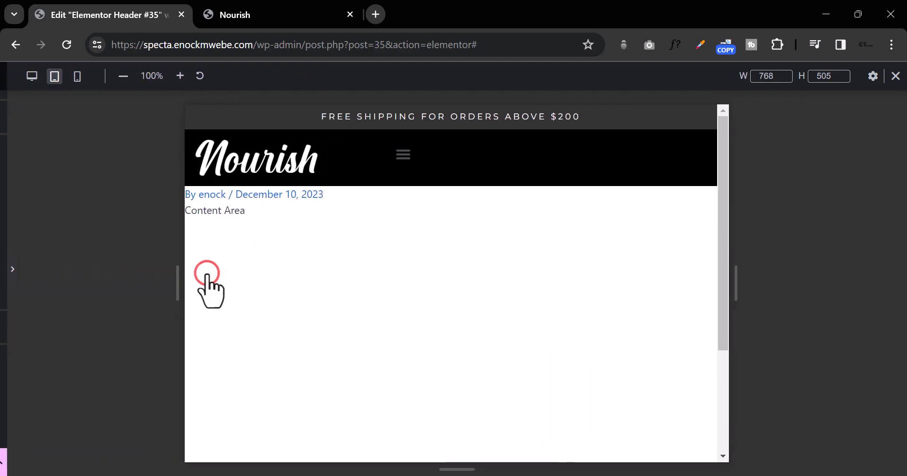
click(4, 270)
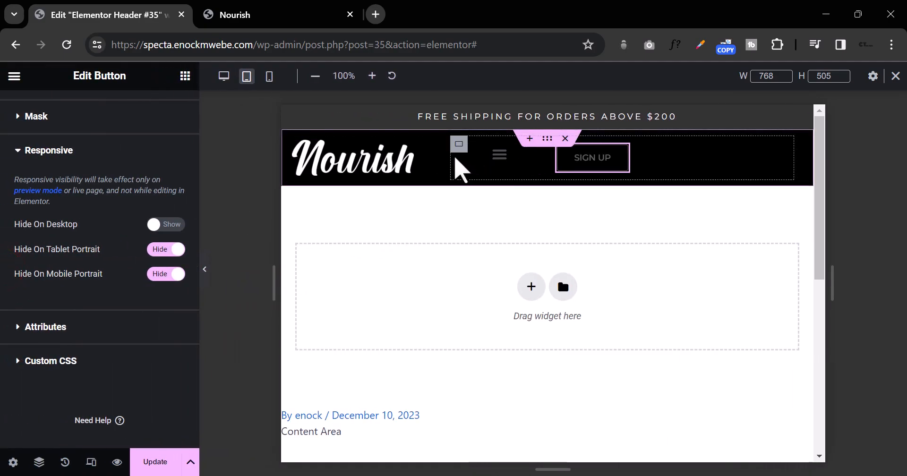
Narrow the menu container in tablet view to move the menu toggle toward the header's right end, and test opening and closing the menu.
drag(450, 156, 719, 179)
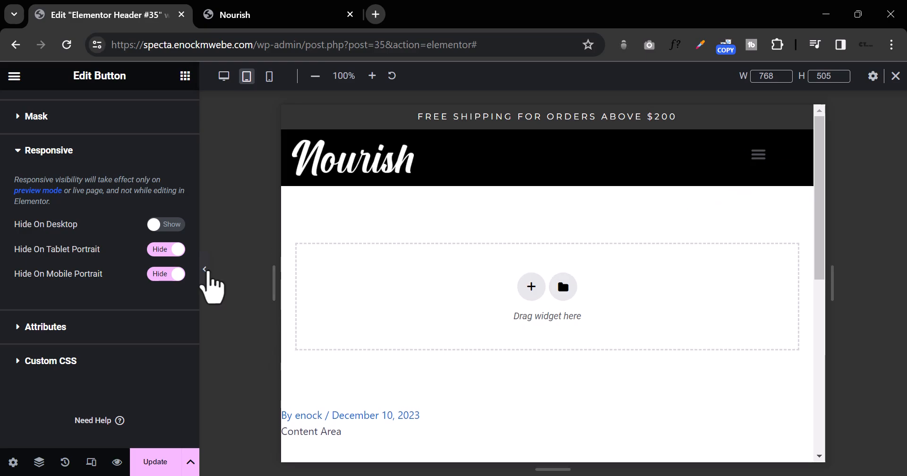
click(206, 269)
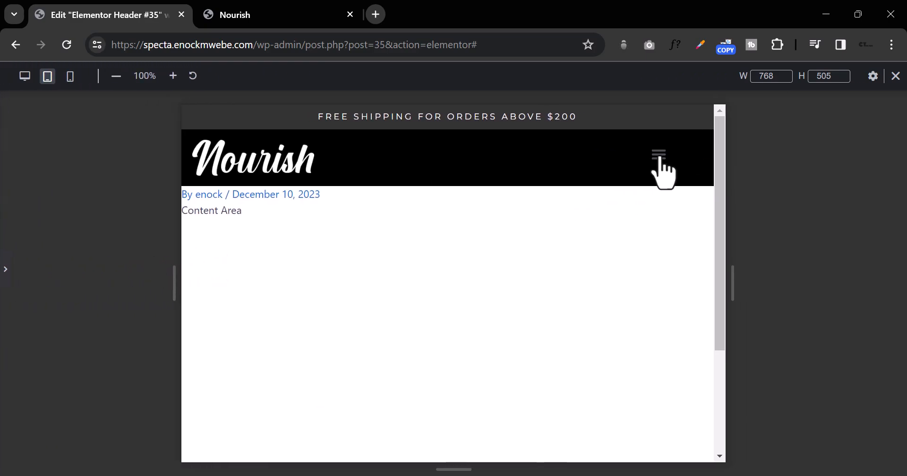
click(660, 156)
click(659, 154)
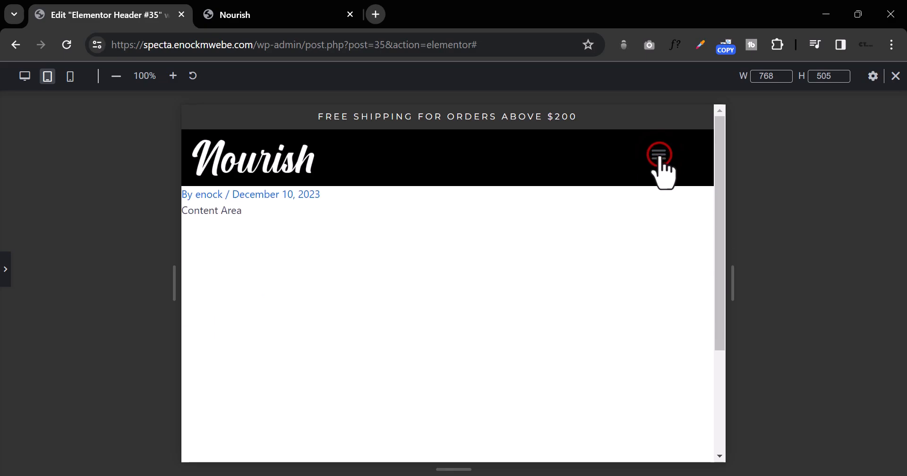
click(659, 156)
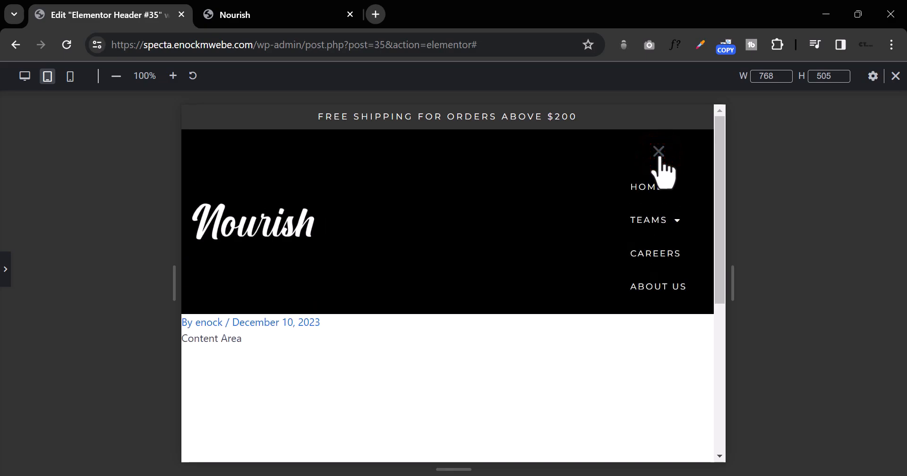
click(660, 154)
click(660, 156)
click(660, 155)
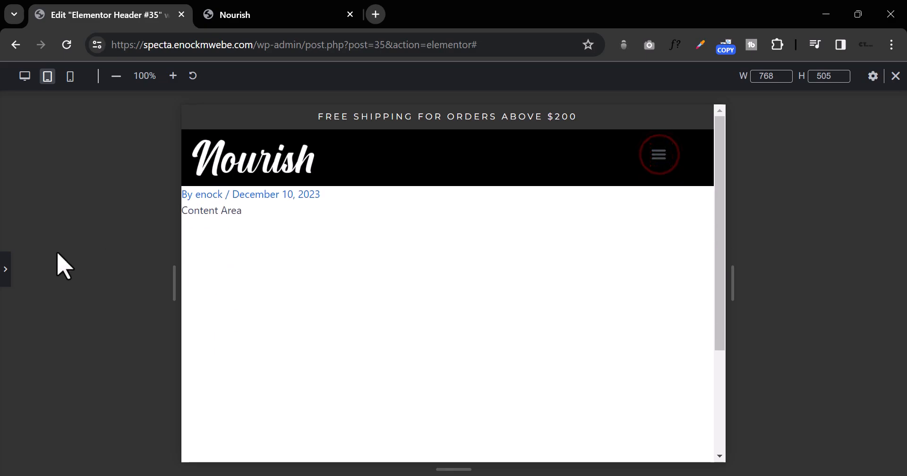
Set the Nav Menu toggle button's normal color to white (#FFFFFF).
click(5, 269)
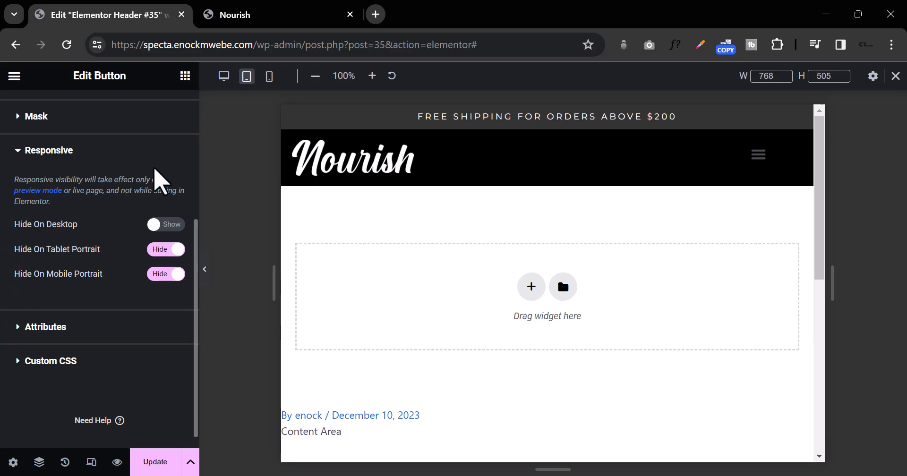
scroll(4, 189, up, 5)
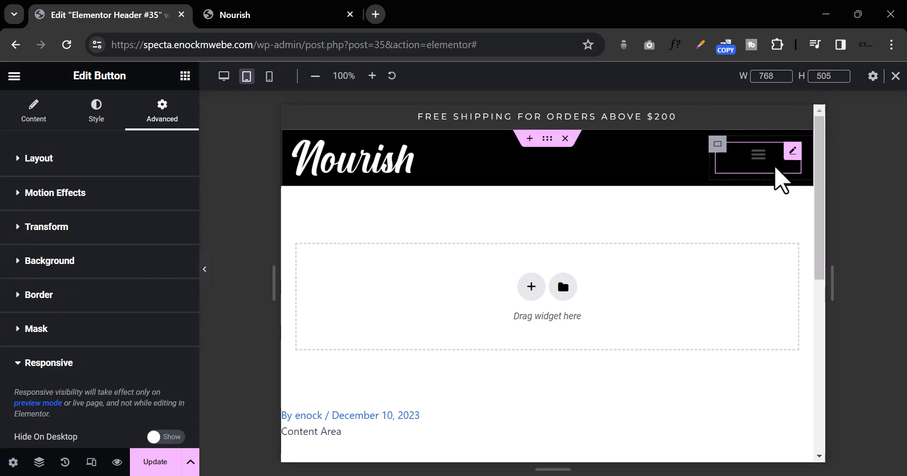
click(792, 153)
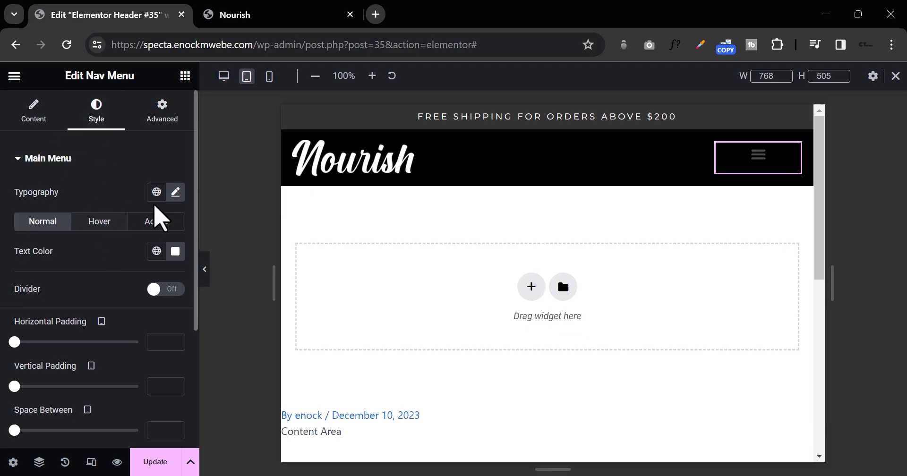
scroll(137, 298, down, 3)
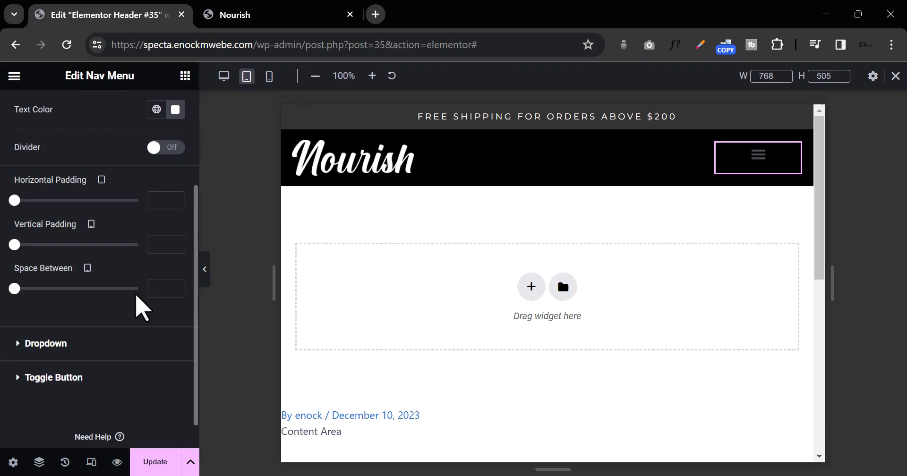
scroll(138, 304, up, 2)
scroll(90, 297, down, 3)
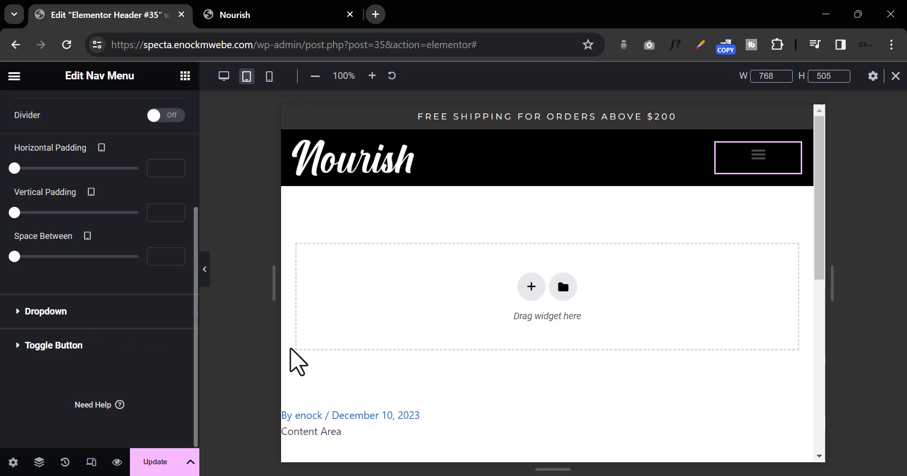
click(25, 349)
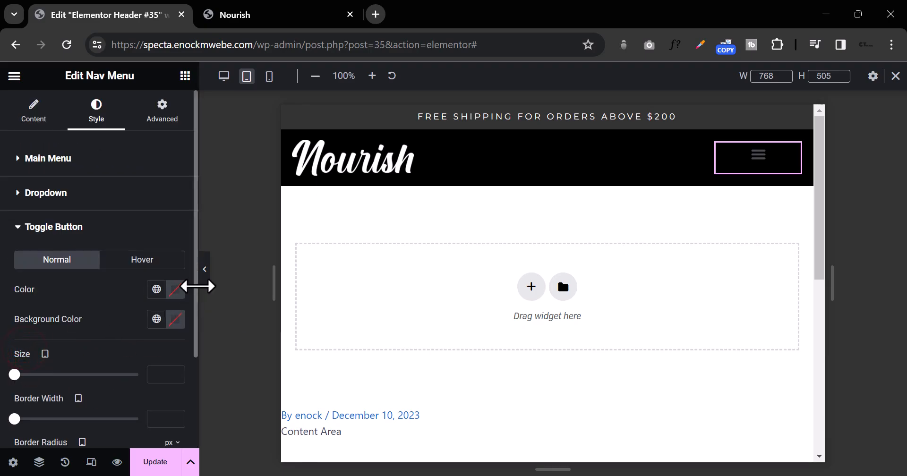
click(175, 293)
click(91, 147)
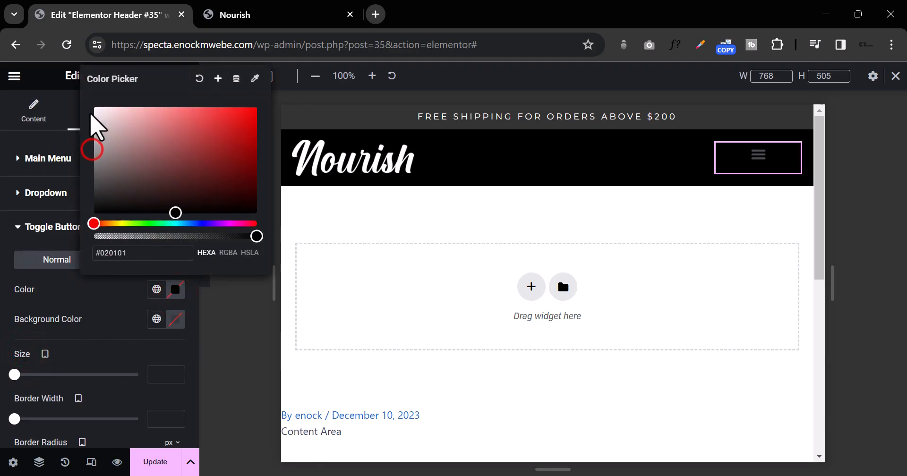
drag(132, 165, 85, 94)
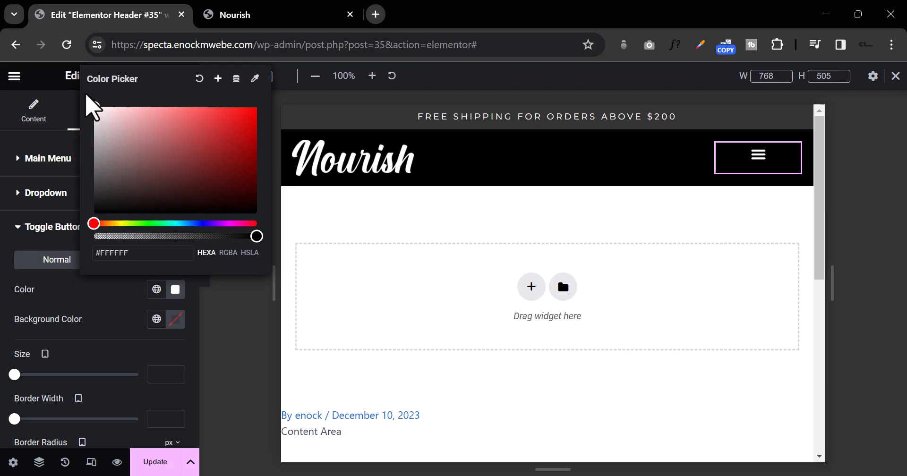
click(112, 352)
Enable Full Width for the Nav Menu's mobile dropdown and open the menu to check it.
click(30, 112)
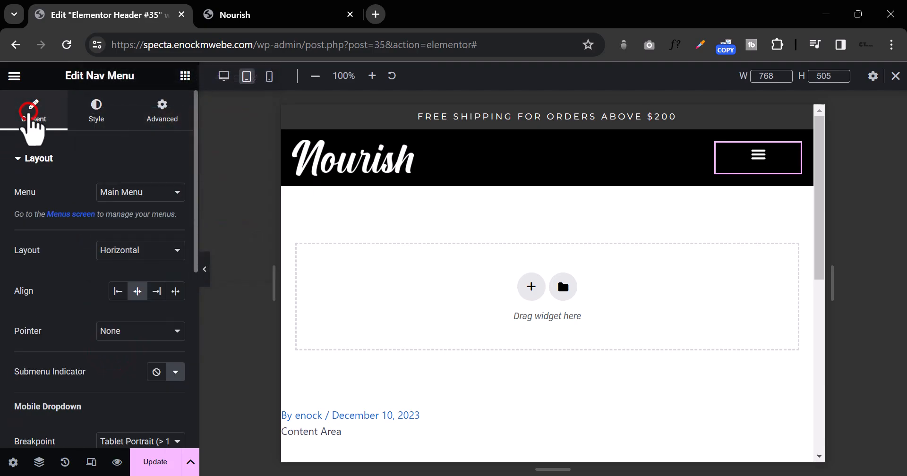
scroll(137, 307, down, 3)
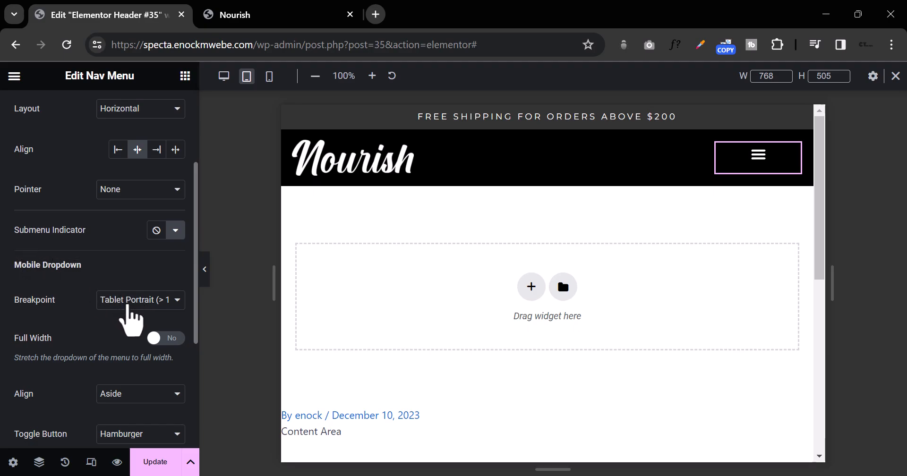
click(159, 339)
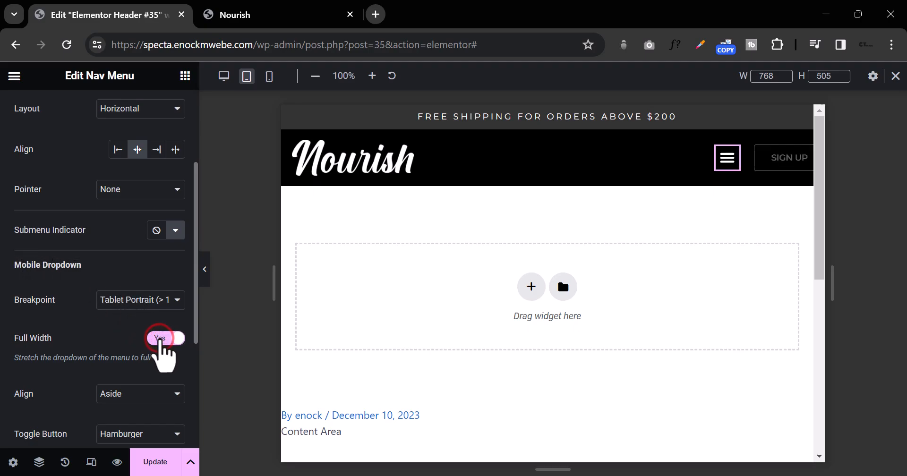
click(728, 167)
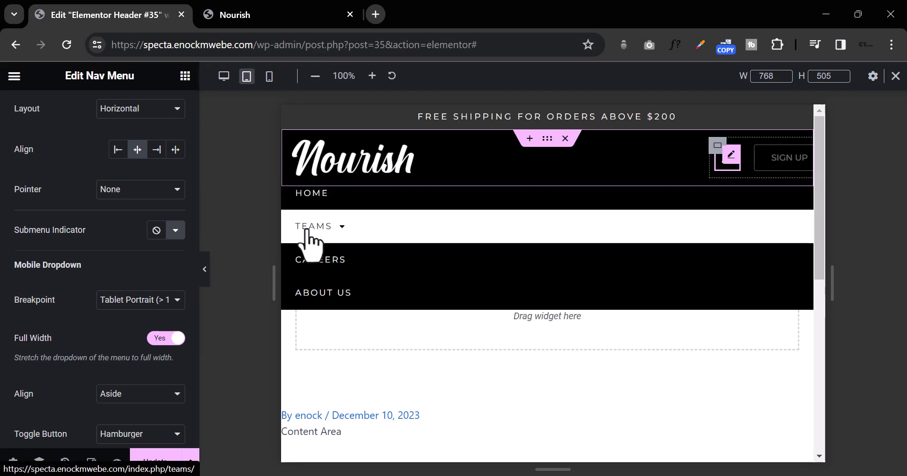
scroll(90, 330, down, 3)
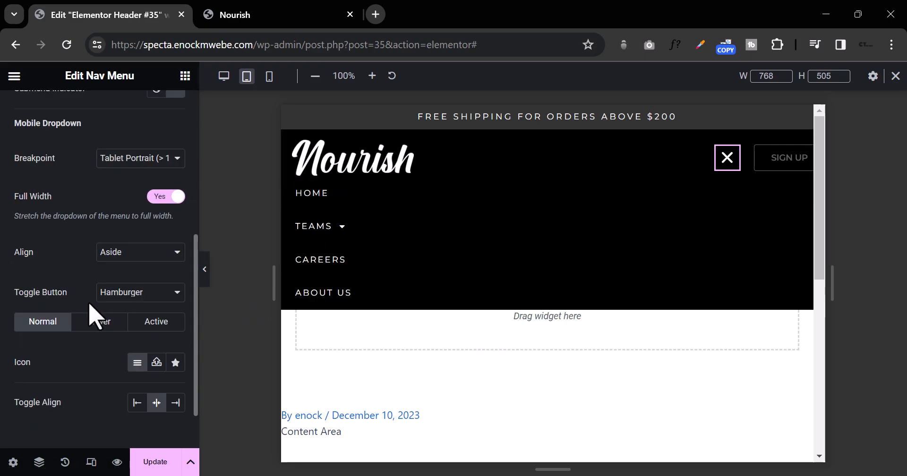
scroll(90, 321, up, 6)
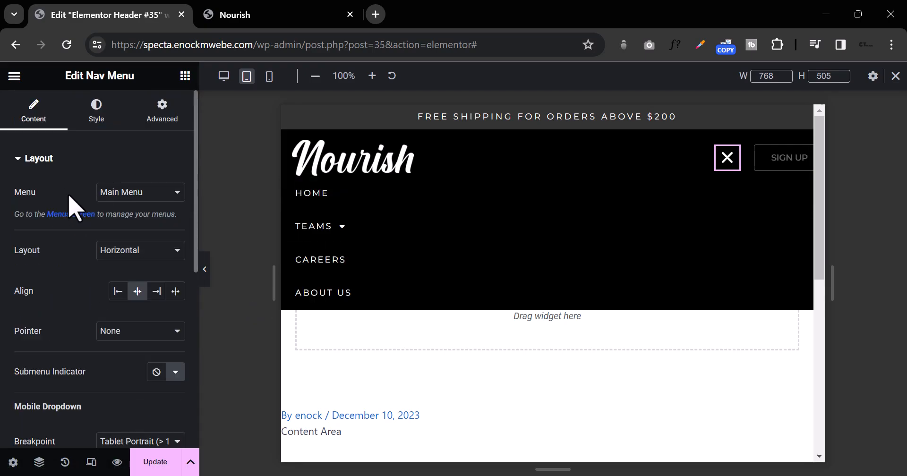
Set the Nav Menu dropdown's vertical padding to 14 and its distance to 17 for the tablet view.
click(90, 114)
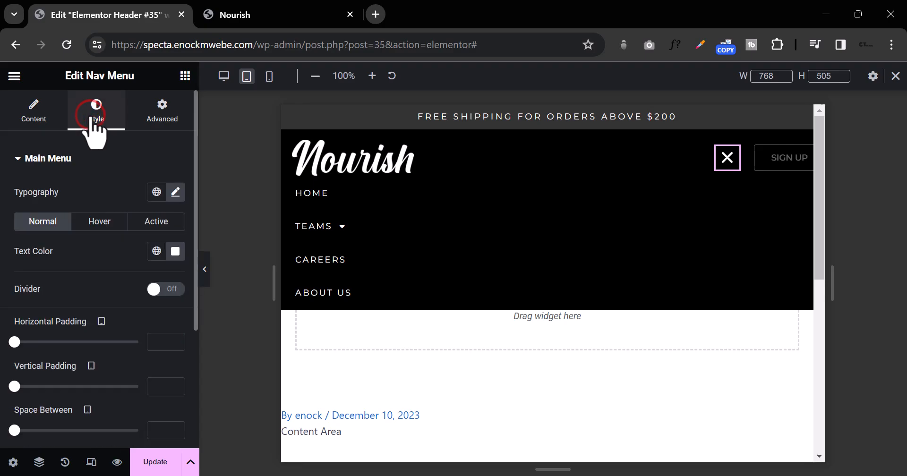
click(15, 155)
click(19, 199)
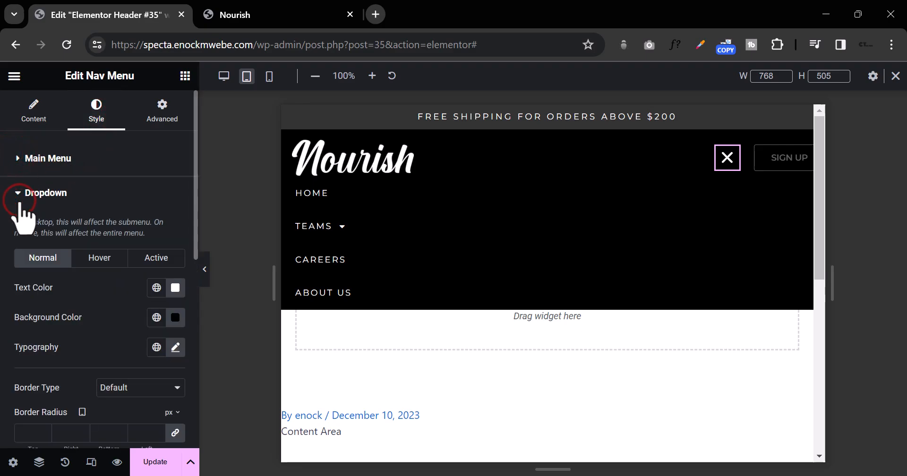
scroll(96, 270, down, 3)
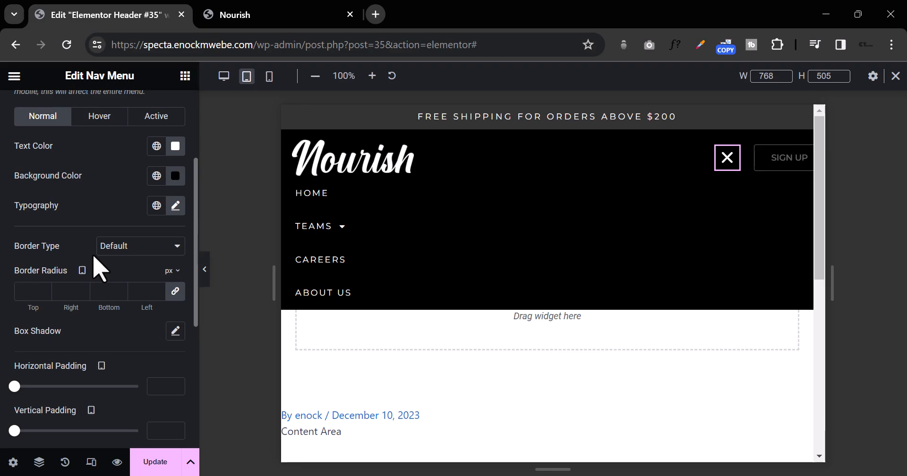
scroll(99, 270, down, 3)
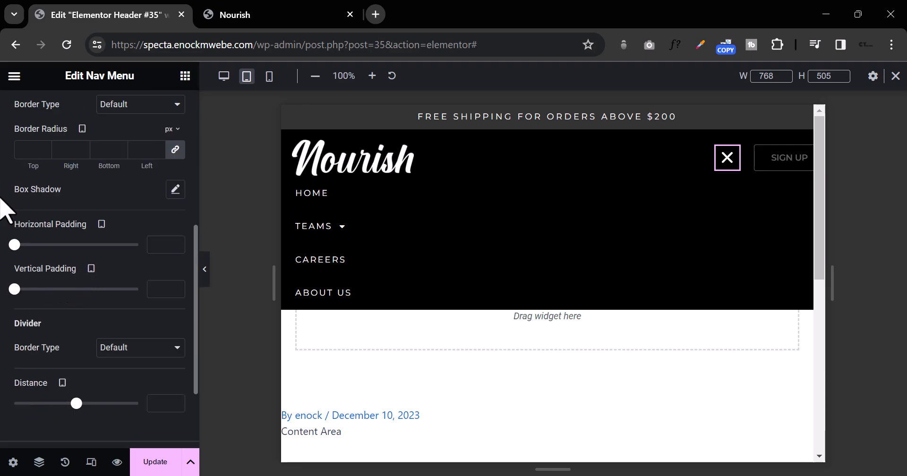
drag(14, 289, 49, 296)
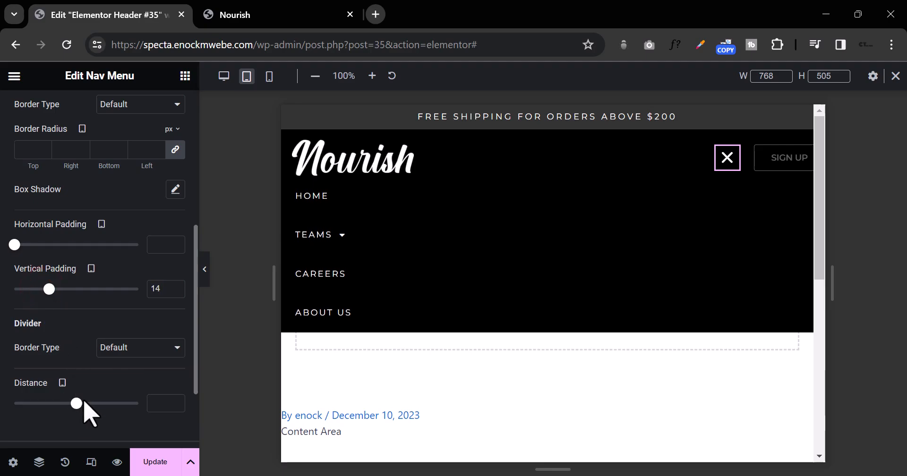
mouse_move(78, 404)
mouse_down()
mouse_move(103, 404)
mouse_move(87, 405)
mouse_up()
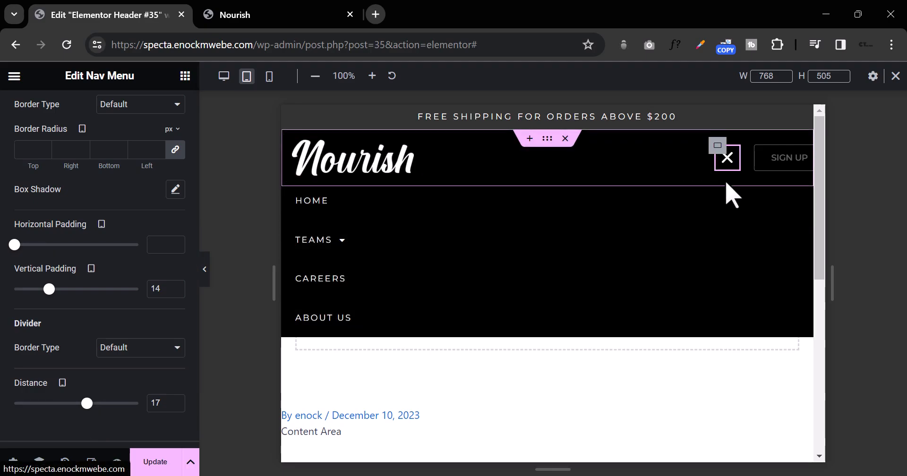
Close the dropdown menu and preview the tablet header without the editing panel.
click(721, 164)
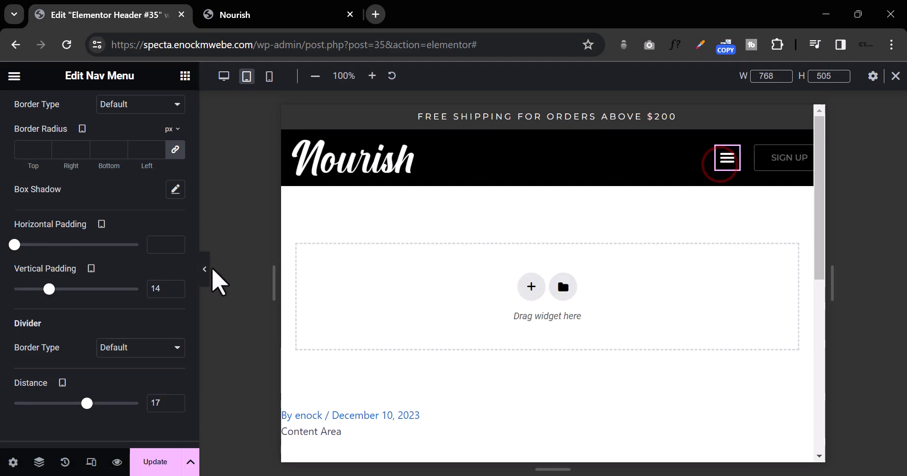
click(204, 272)
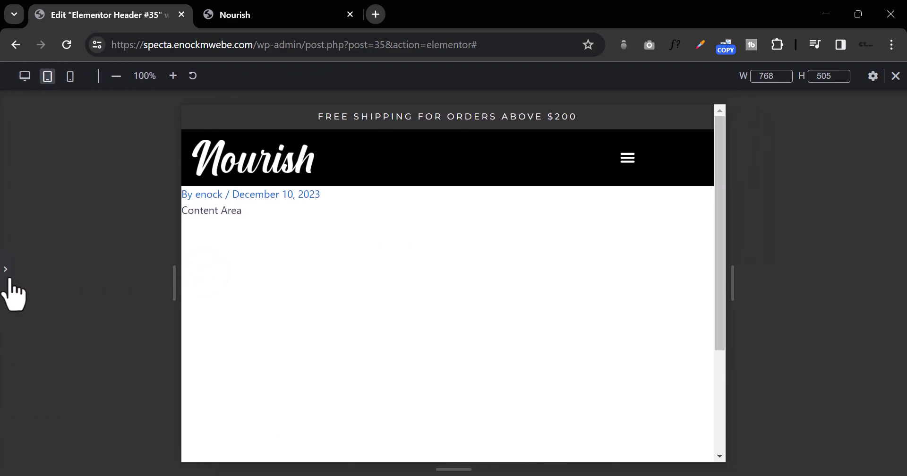
click(5, 270)
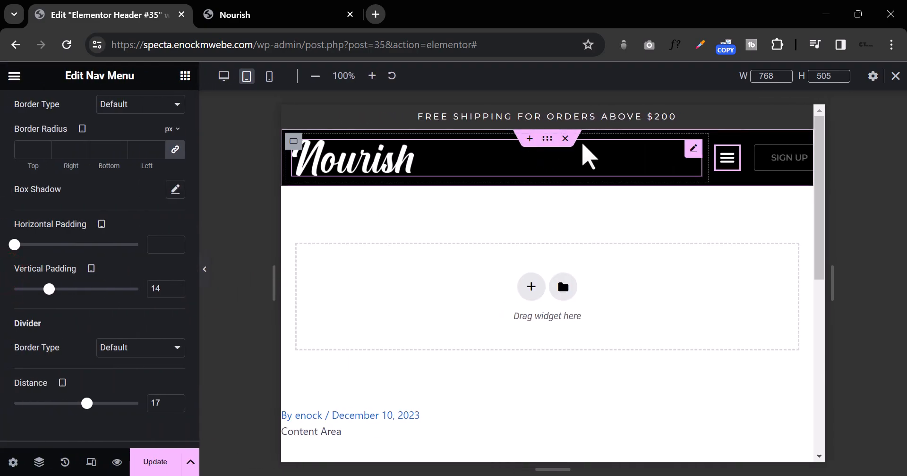
Switch to the Mobile Portrait view and open the settings of the logo's container.
click(267, 85)
click(269, 77)
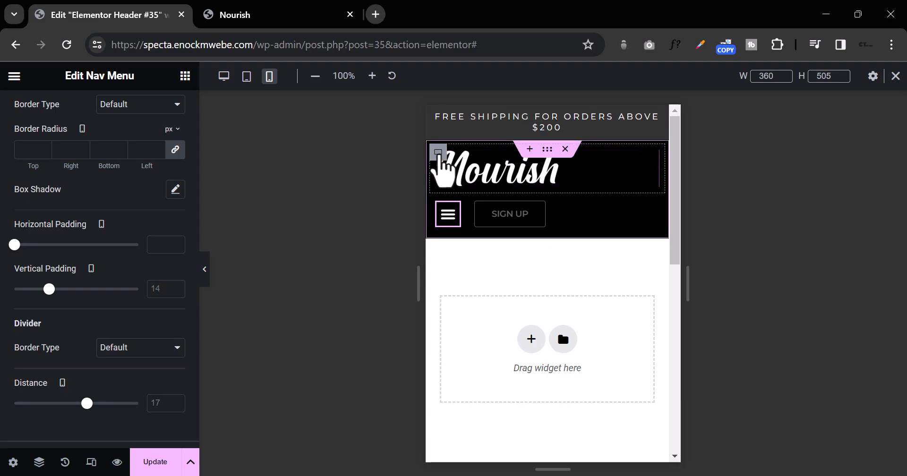
click(438, 152)
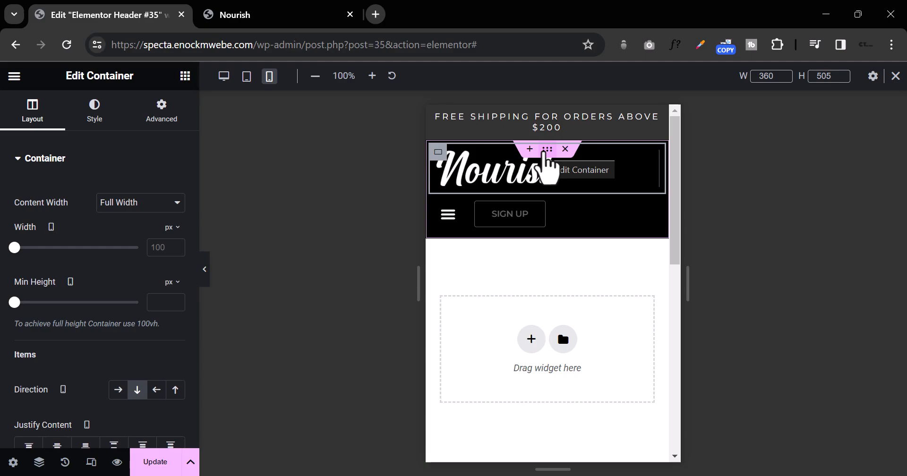
Try No Wrap on the parent container of the logo and menu in mobile view, and clear the option.
click(548, 149)
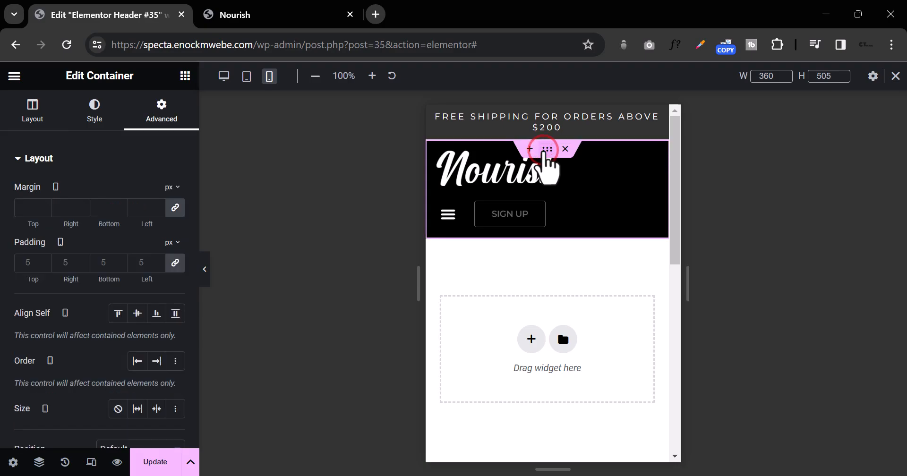
scroll(74, 208, down, 8)
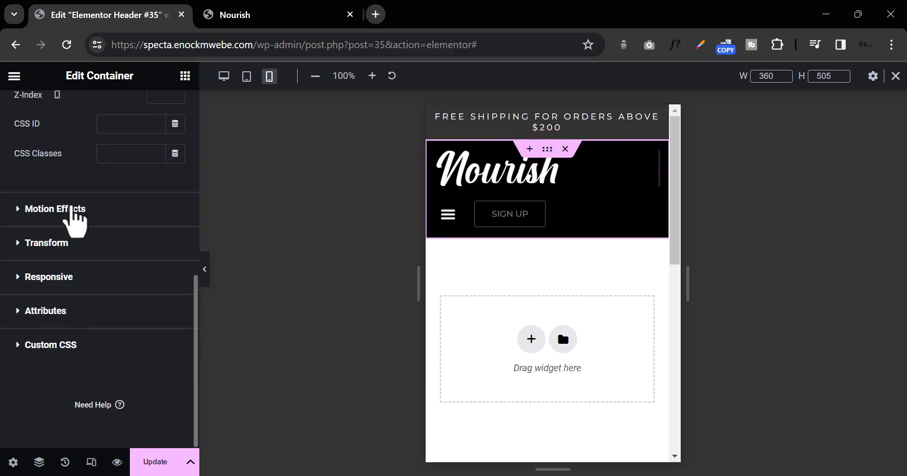
scroll(75, 213, up, 10)
click(37, 124)
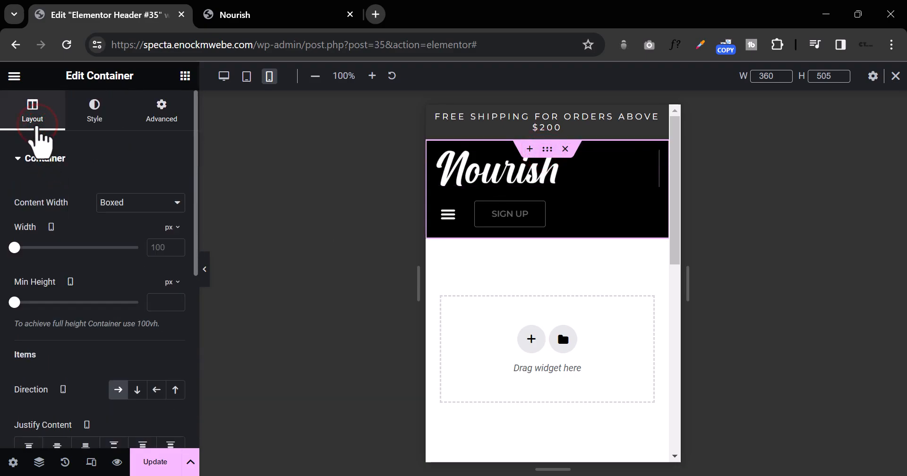
scroll(38, 135, down, 7)
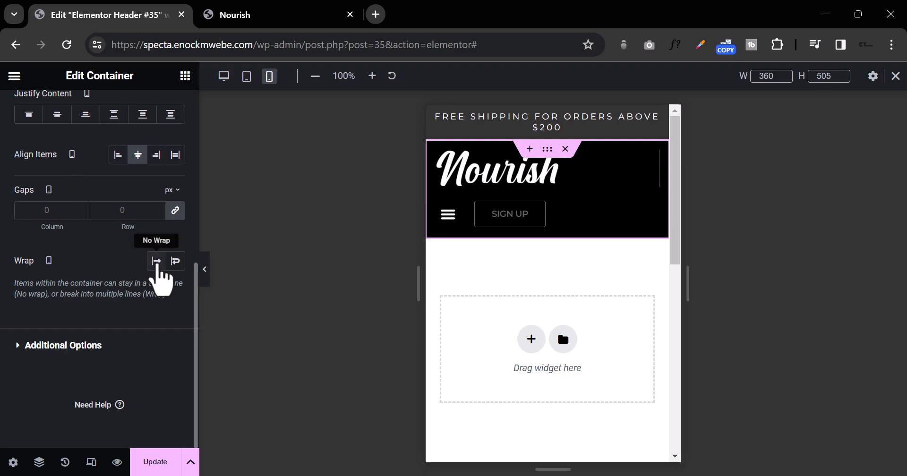
click(157, 261)
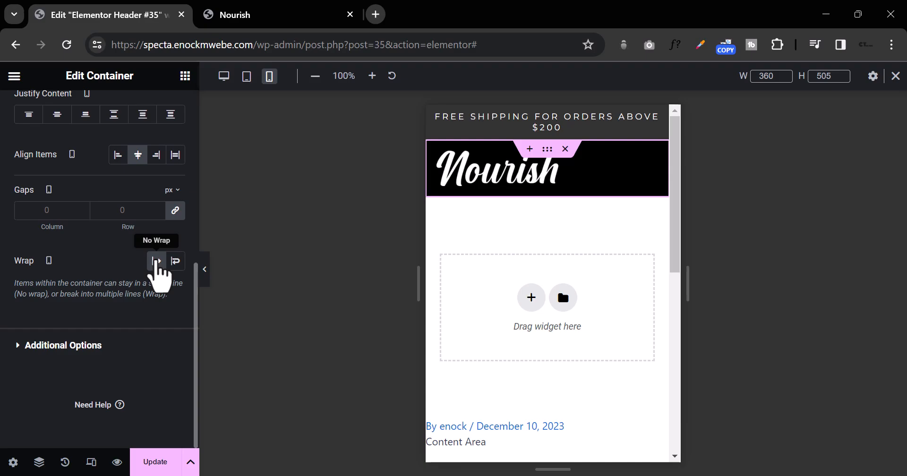
click(156, 262)
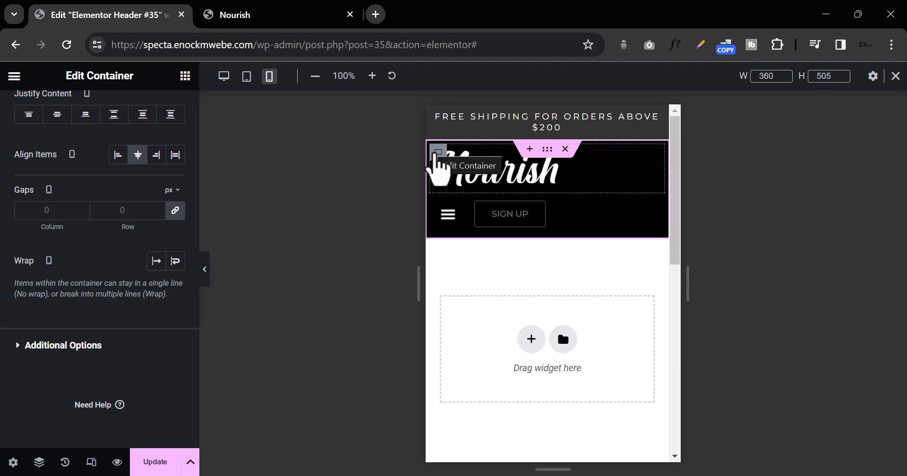
Set the logo container's width to 57% in the mobile view.
click(433, 154)
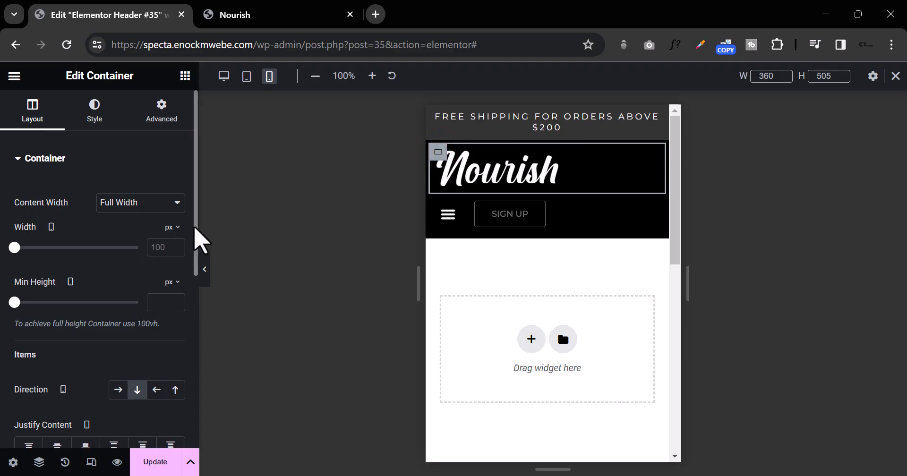
click(171, 227)
click(169, 247)
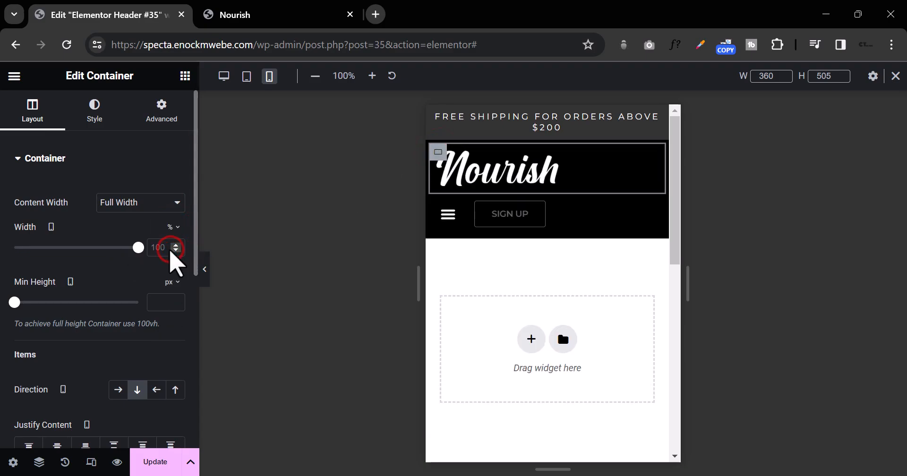
drag(137, 246, 98, 248)
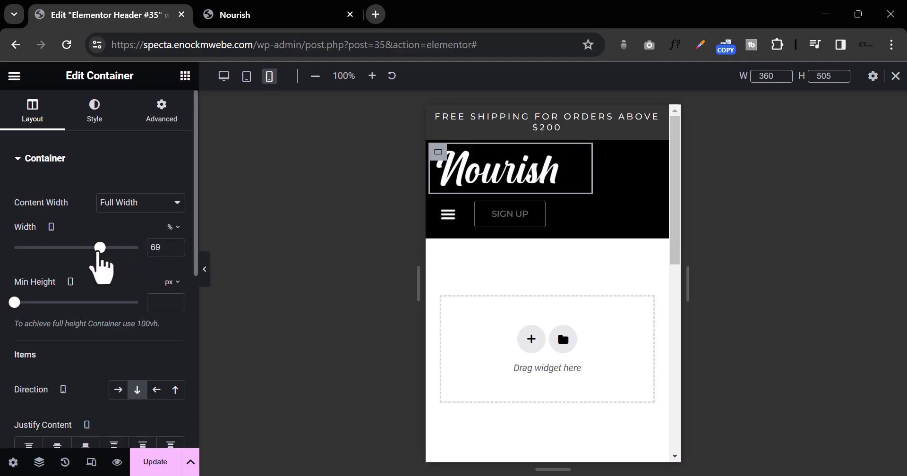
drag(100, 247, 86, 247)
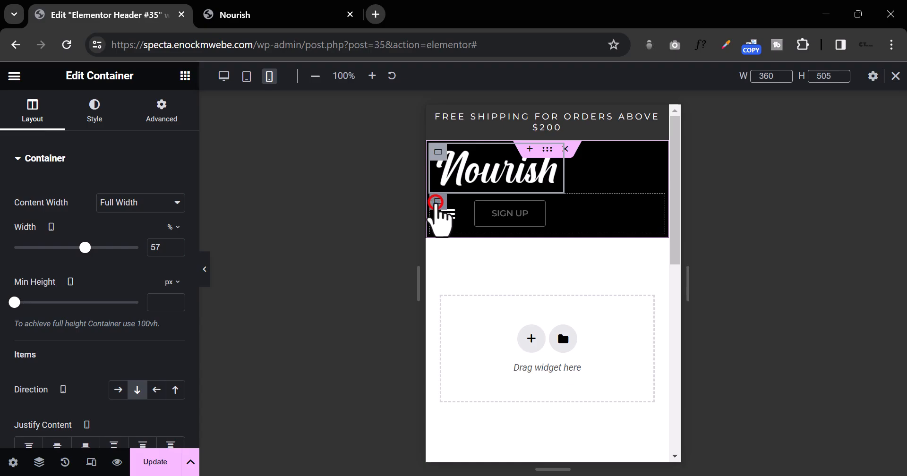
Set the menu and button container's width to 17% and the logo container's width to 78% in the mobile view.
click(436, 203)
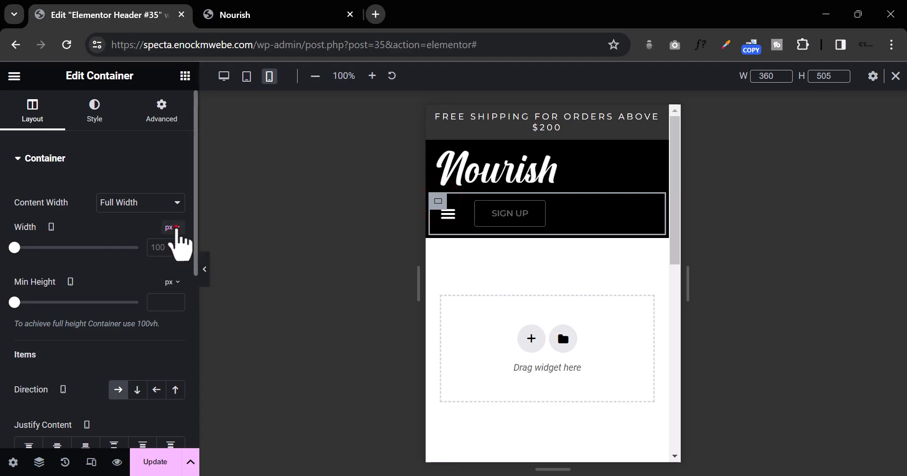
click(175, 227)
click(169, 247)
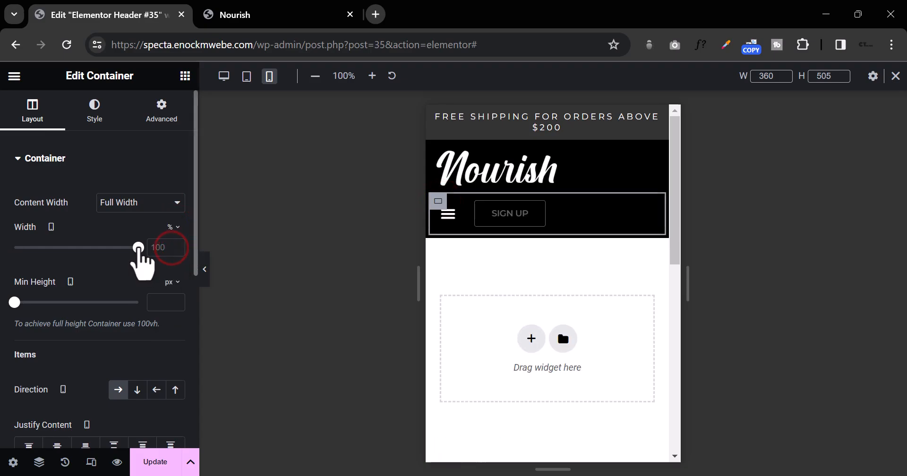
drag(138, 247, 35, 247)
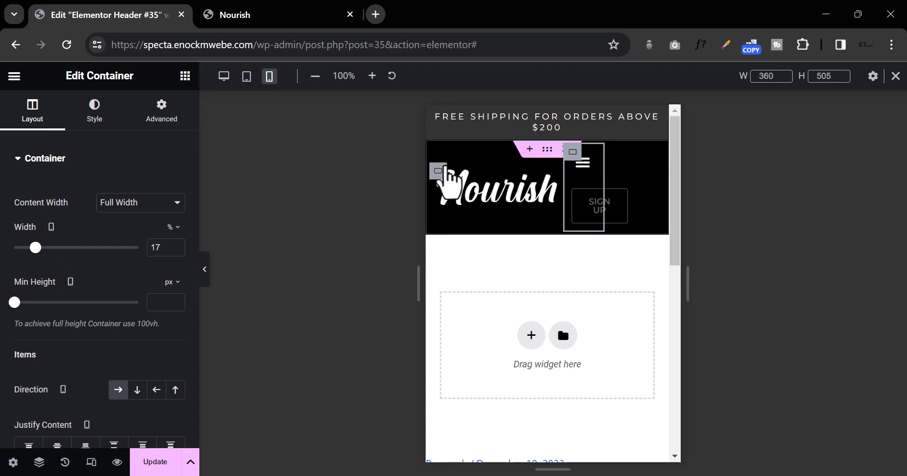
click(438, 171)
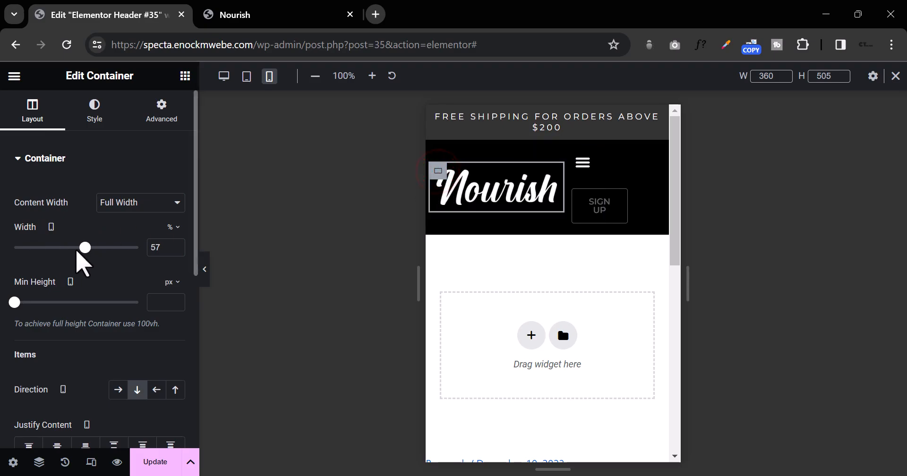
drag(83, 247, 111, 247)
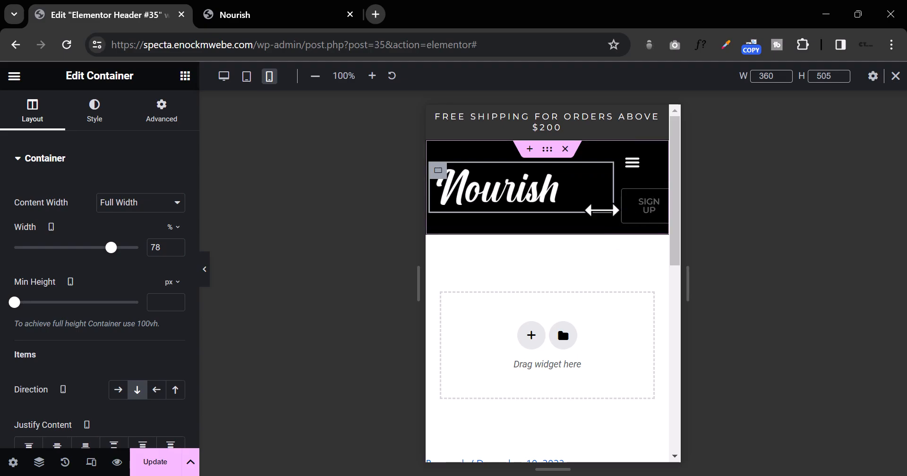
Preview the mobile header without the editing panel, checking the hamburger menu and the Teams submenu.
click(205, 270)
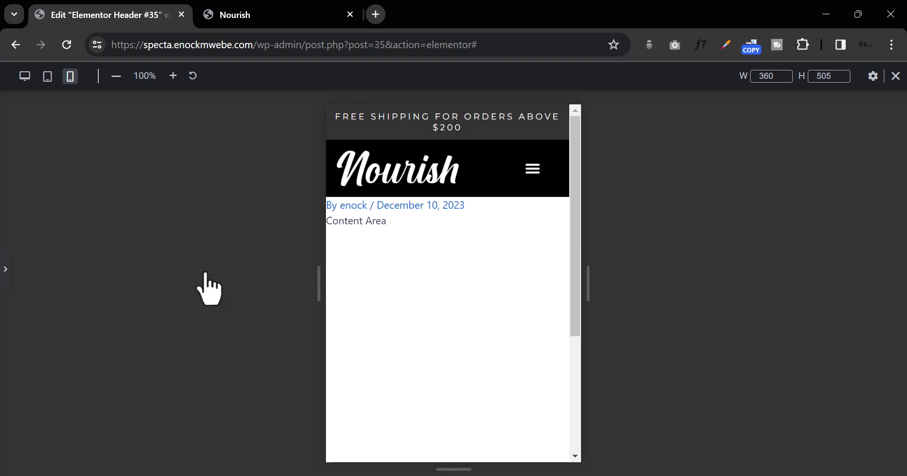
click(533, 170)
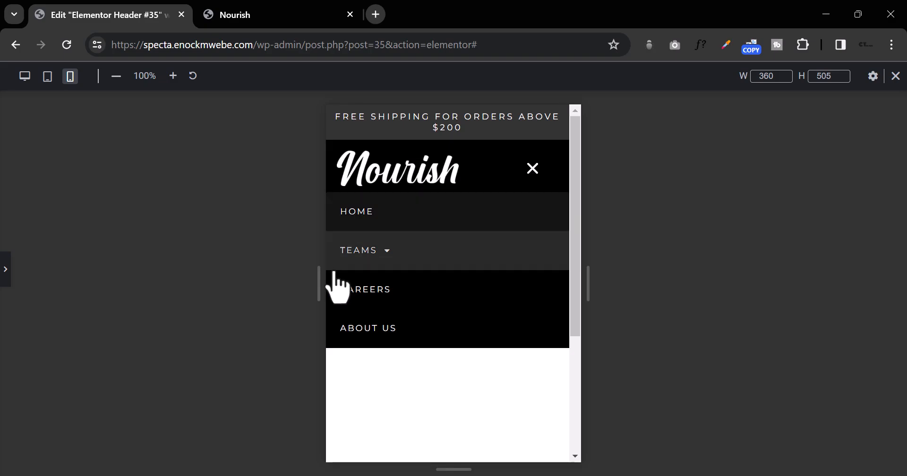
click(387, 251)
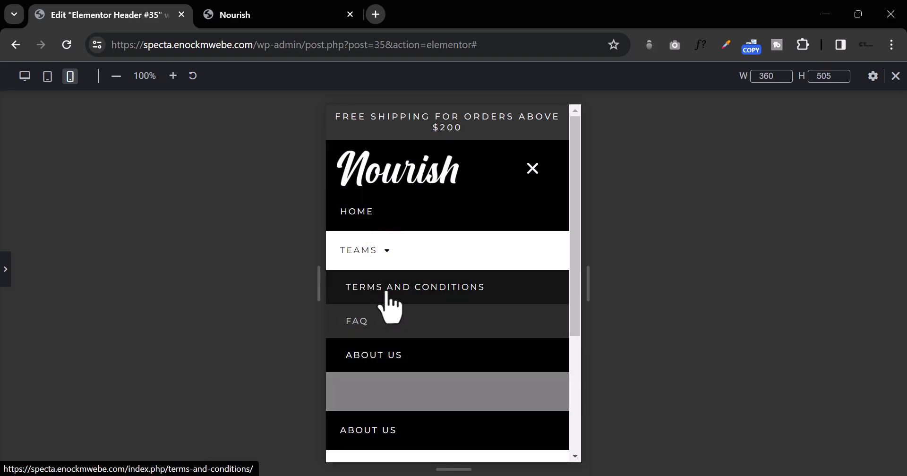
click(388, 252)
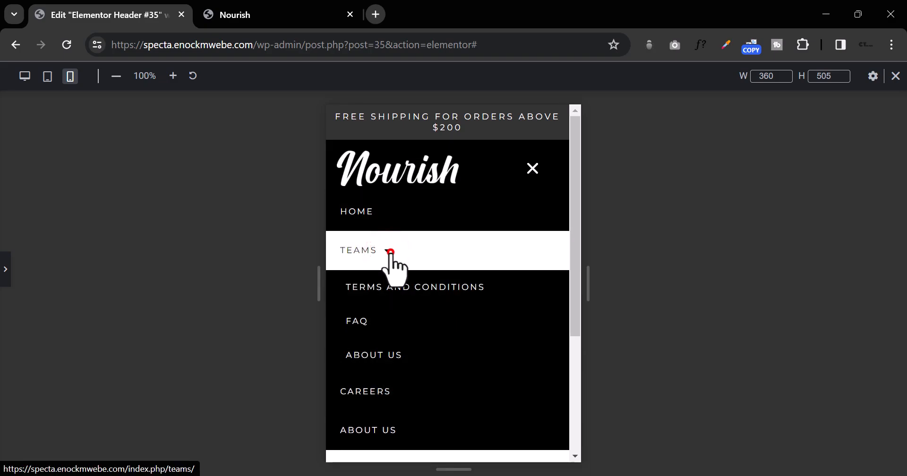
click(537, 175)
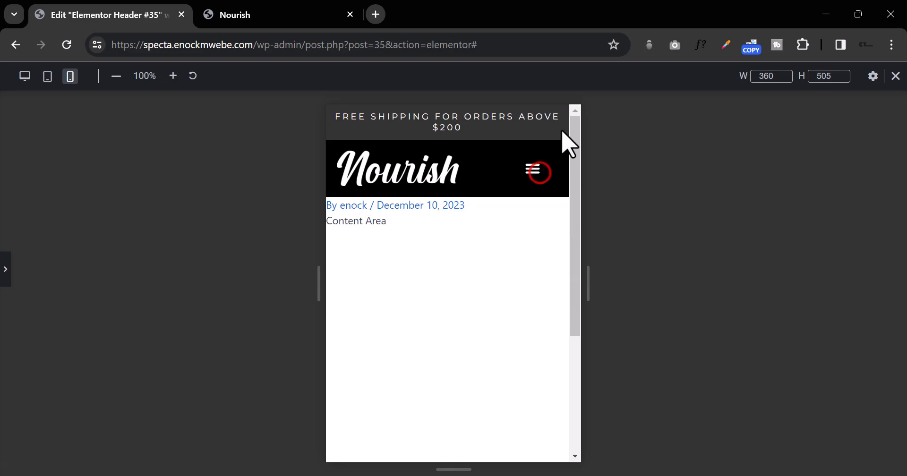
click(4, 267)
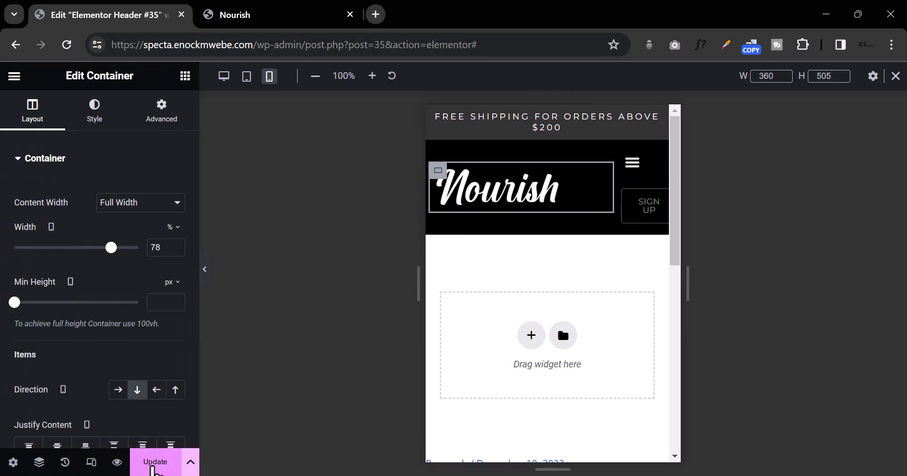
Update the header template and reload the live Nourish page.
click(151, 465)
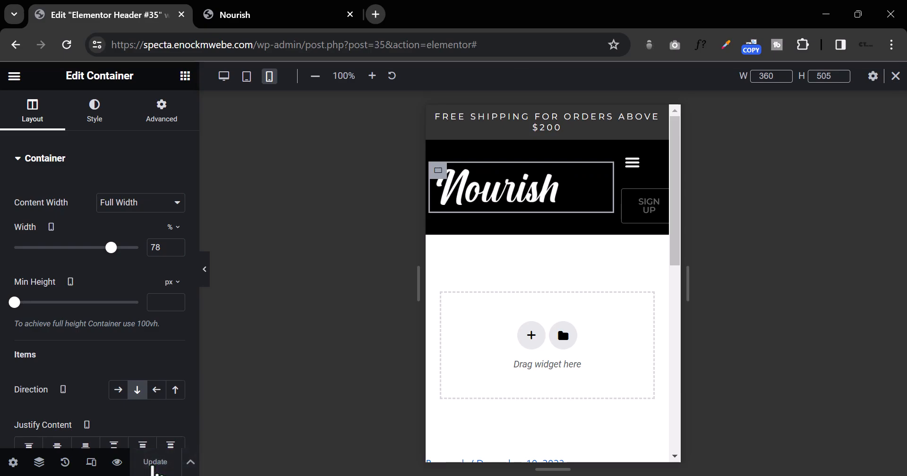
click(255, 19)
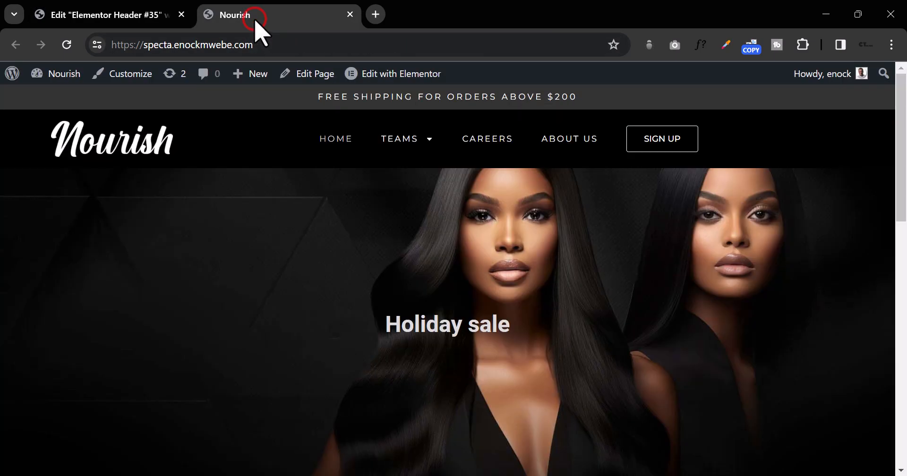
click(68, 45)
Check the live page's header and content in a narrow browser window, and restore the full-size window.
mouse_move(864, 20)
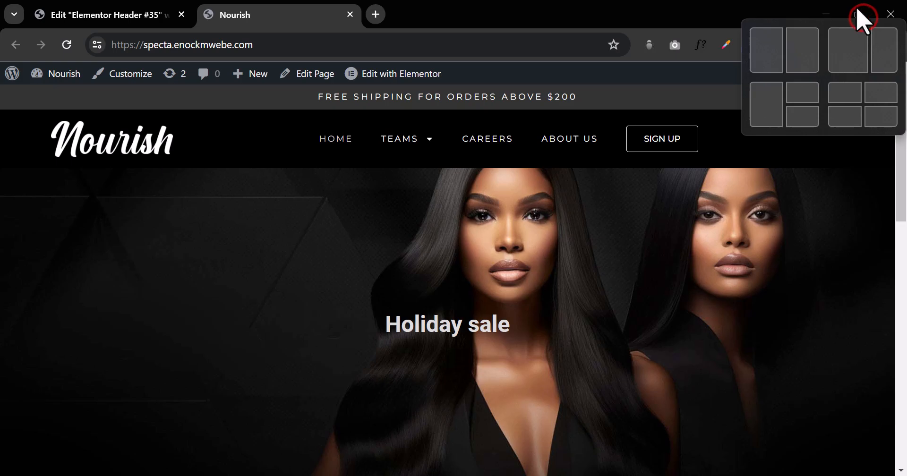
click(864, 19)
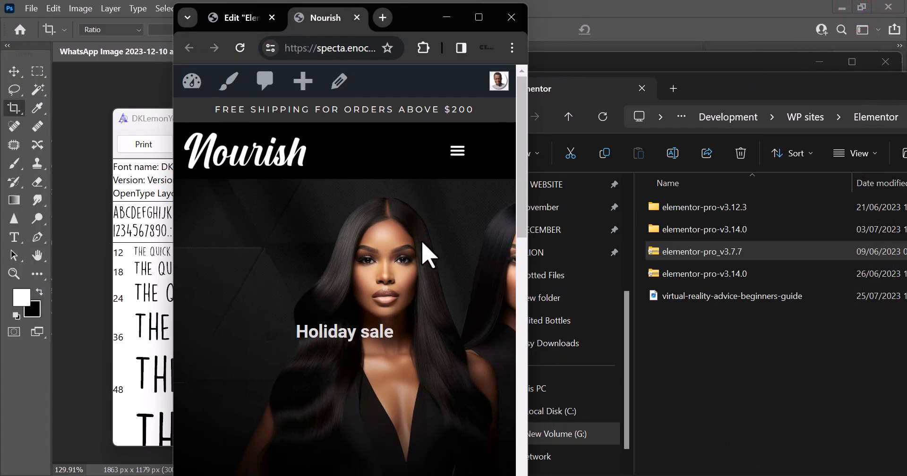
scroll(436, 252, down, 10)
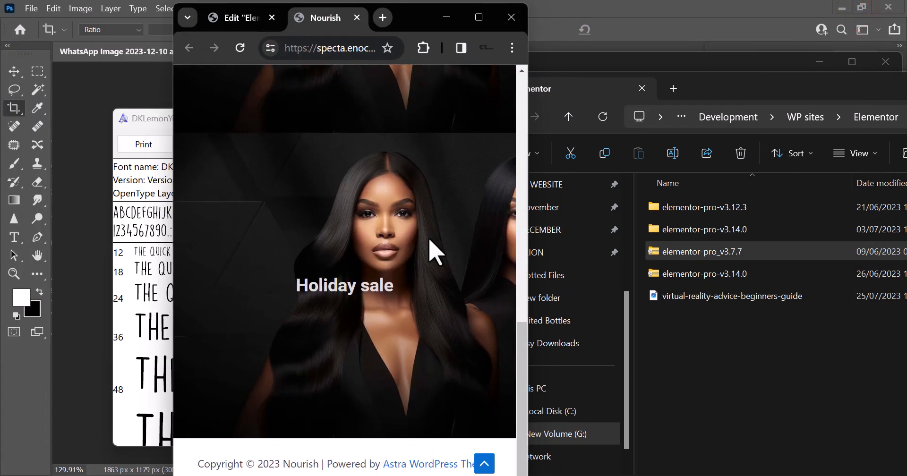
scroll(436, 252, up, 10)
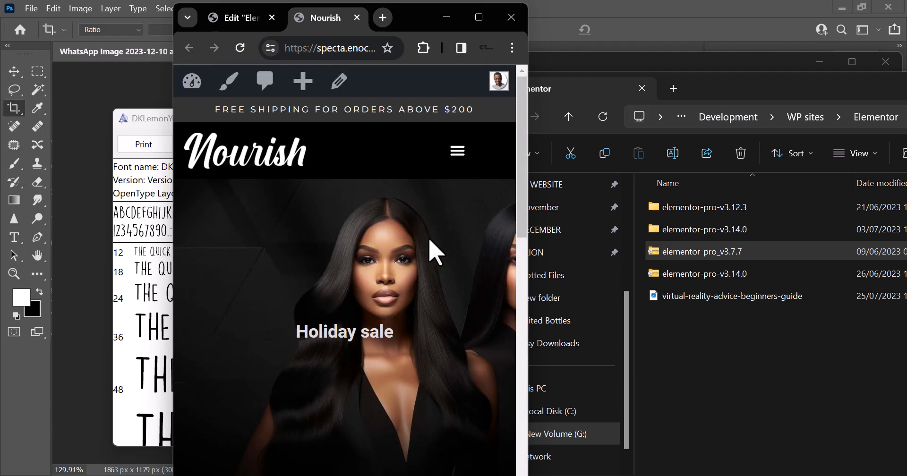
click(477, 21)
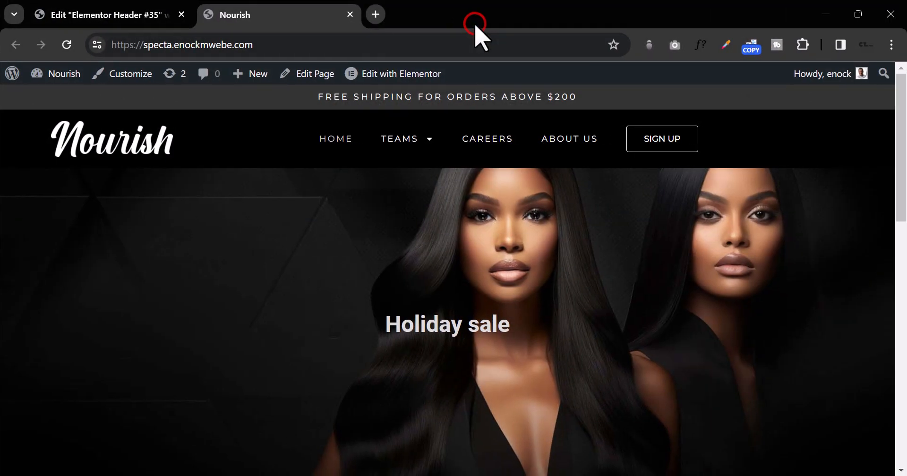
In the header template, set the logo and menu parent container's Sticky motion effect to Top and update the template.
click(89, 16)
mouse_move(544, 178)
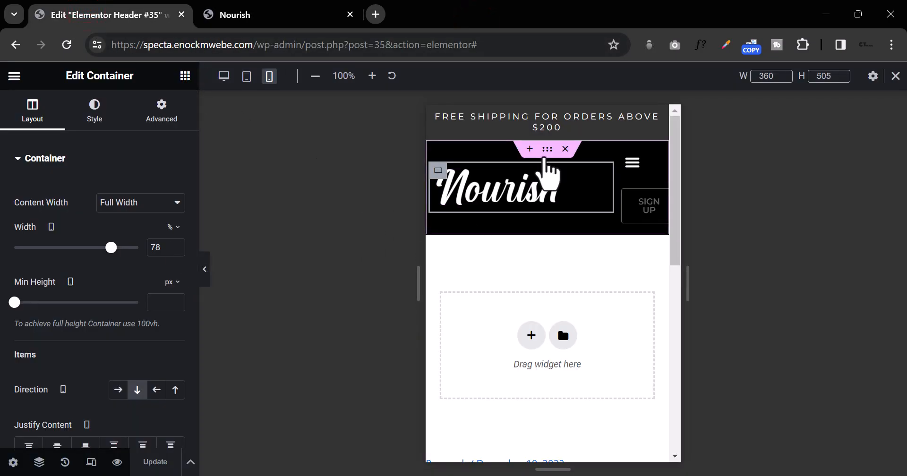
click(547, 150)
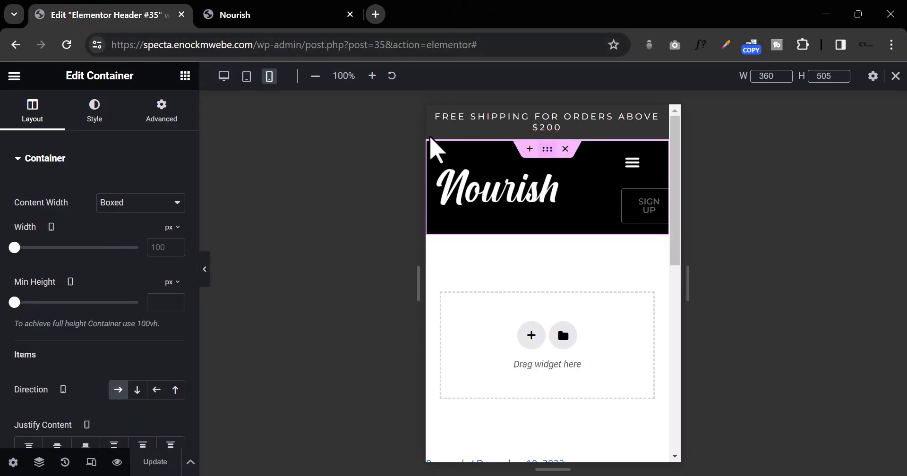
click(162, 118)
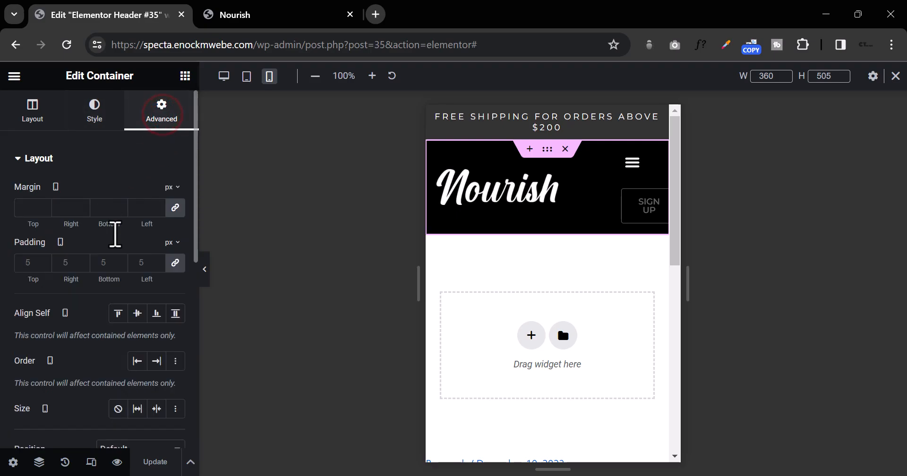
scroll(120, 284, down, 5)
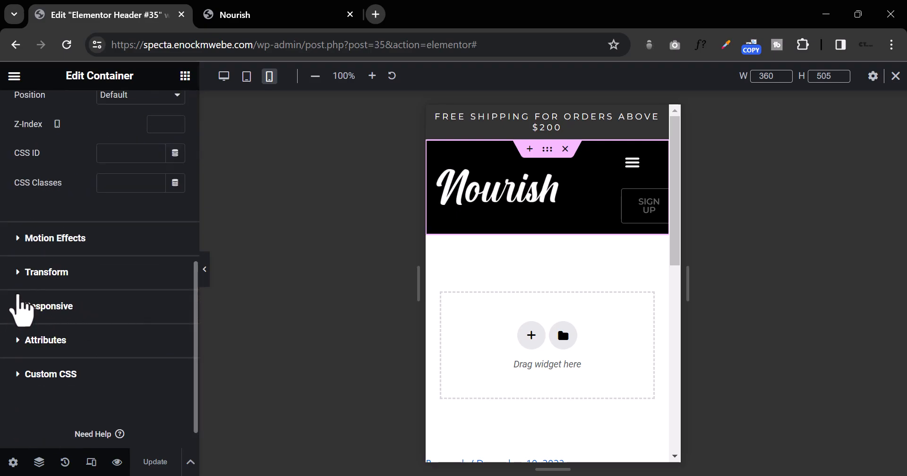
click(21, 238)
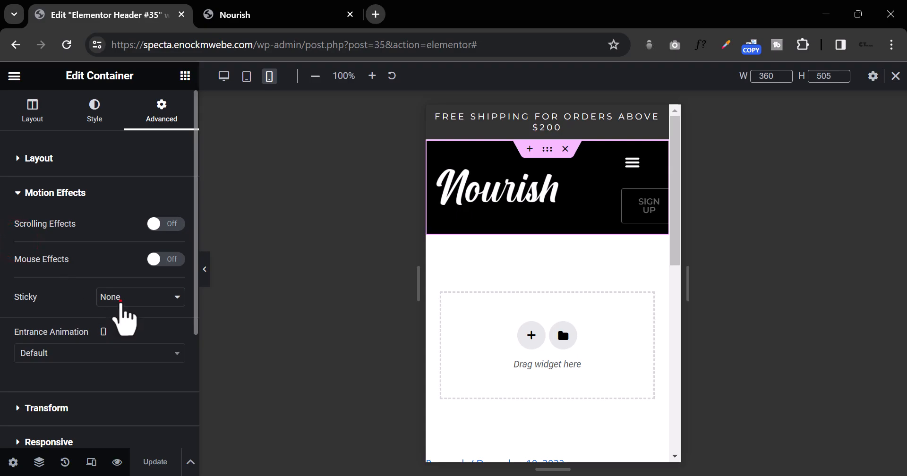
click(122, 302)
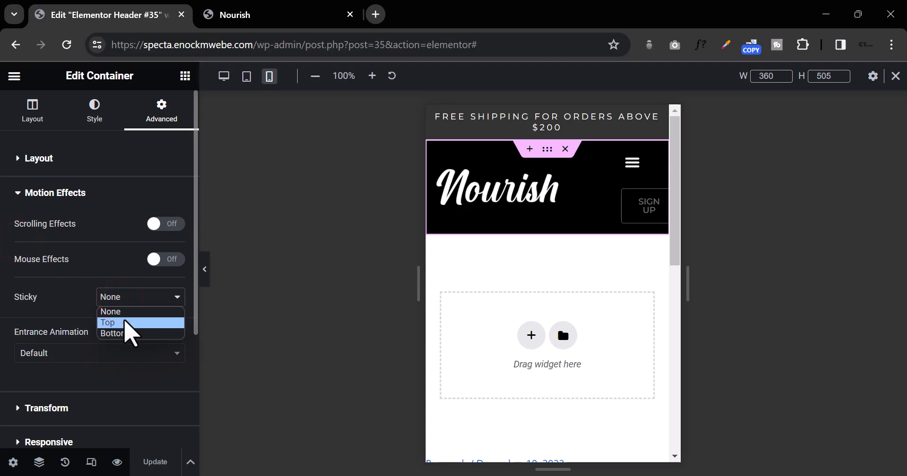
click(126, 324)
click(160, 459)
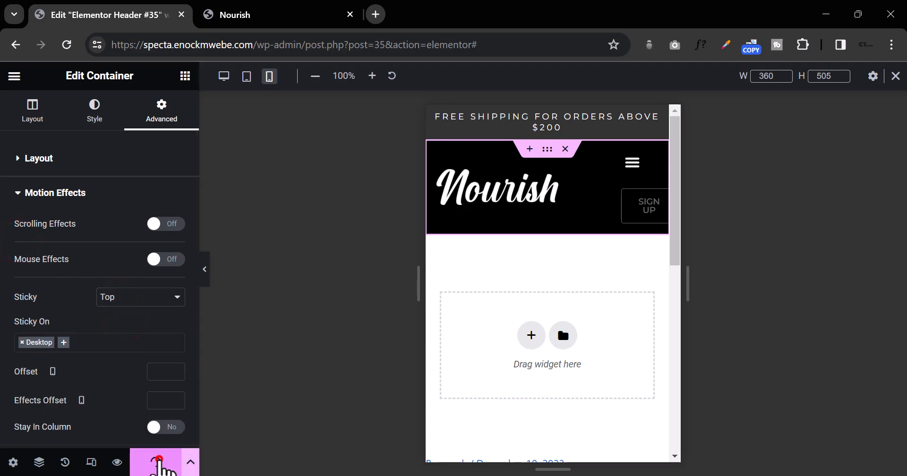
Reload the live Nourish page and examine how the header behaves while scrolling in a narrow browser window.
click(248, 15)
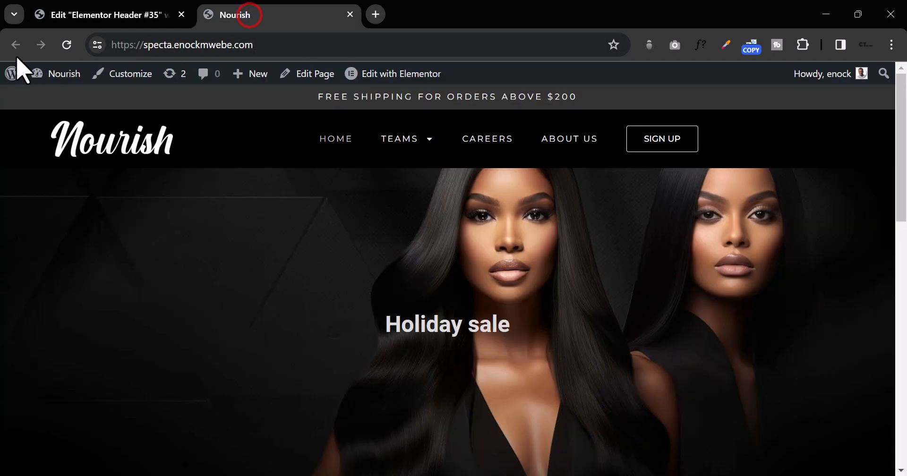
click(66, 45)
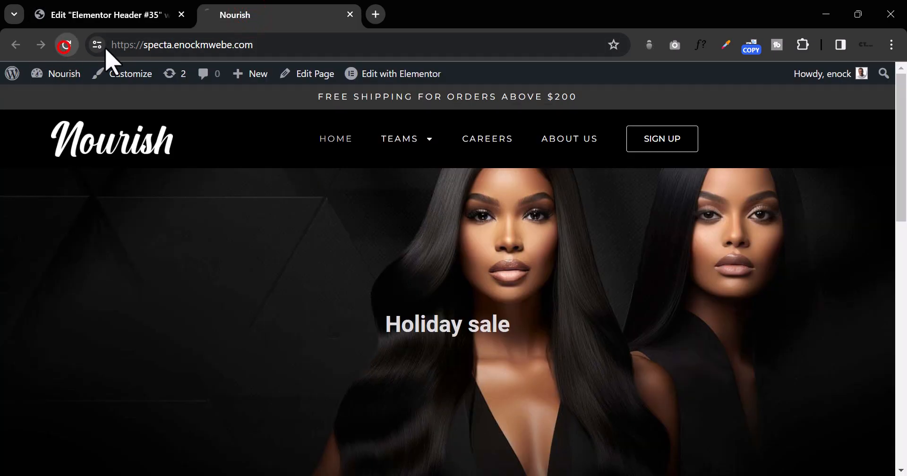
click(858, 14)
scroll(406, 239, down, 3)
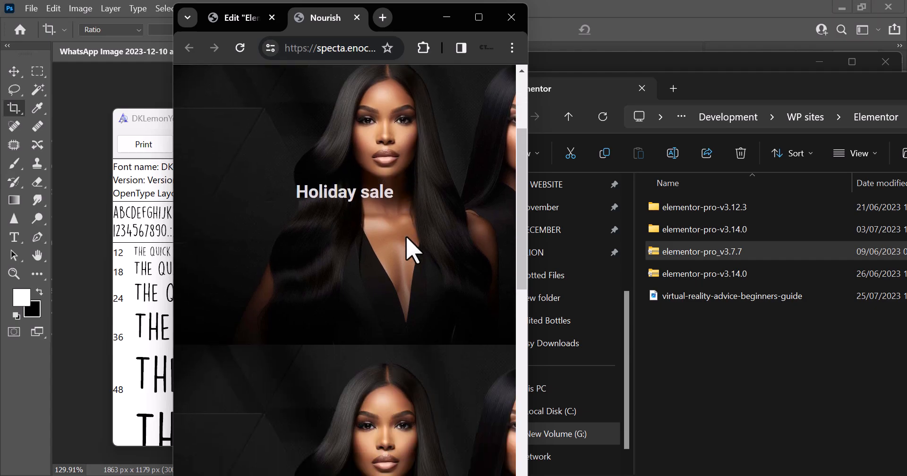
scroll(406, 239, down, 3)
scroll(406, 239, up, 5)
scroll(407, 238, down, 3)
scroll(406, 239, up, 3)
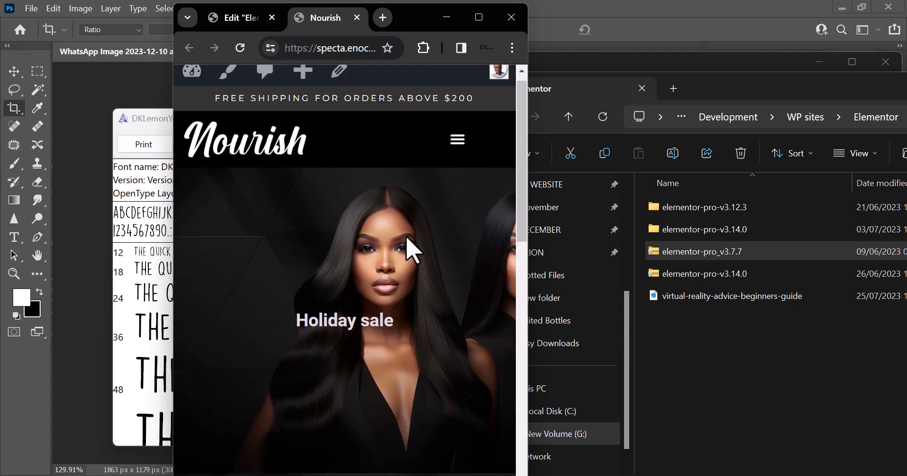
scroll(406, 241, up, 1)
scroll(406, 241, down, 5)
scroll(407, 241, up, 5)
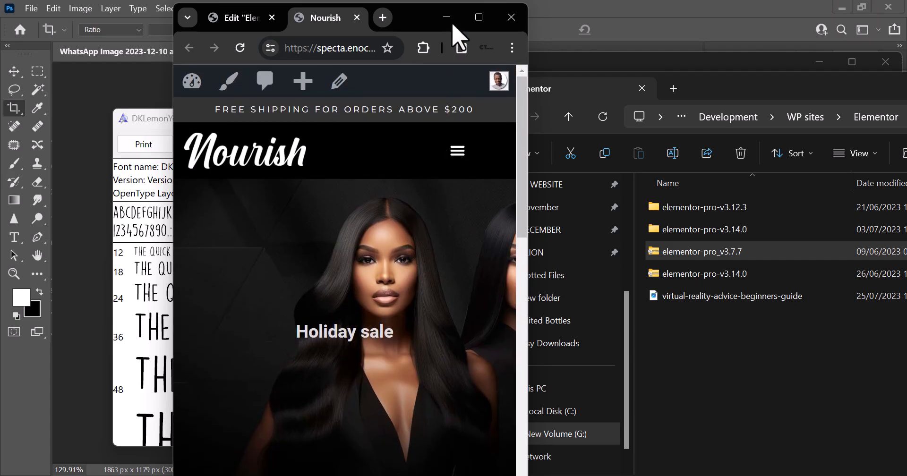
click(482, 19)
Return to the header template's desktop view and add Mobile Portrait to the parent container's Sticky On devices.
click(105, 17)
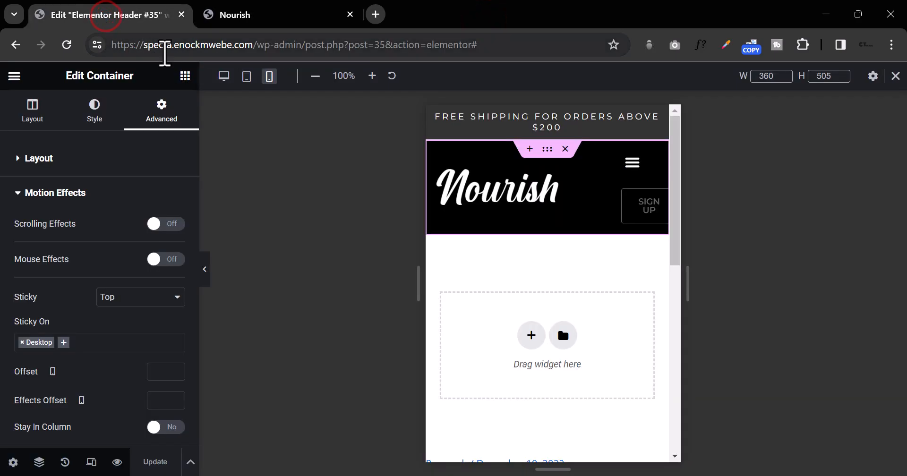
click(220, 79)
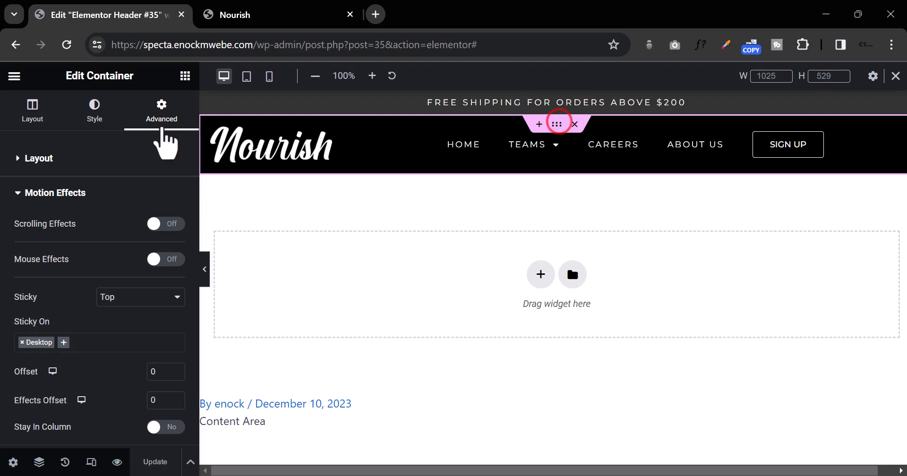
click(165, 109)
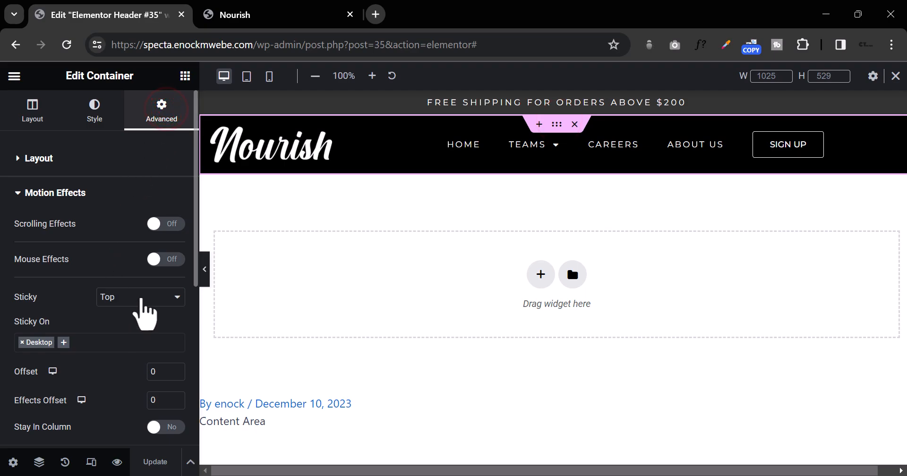
click(65, 341)
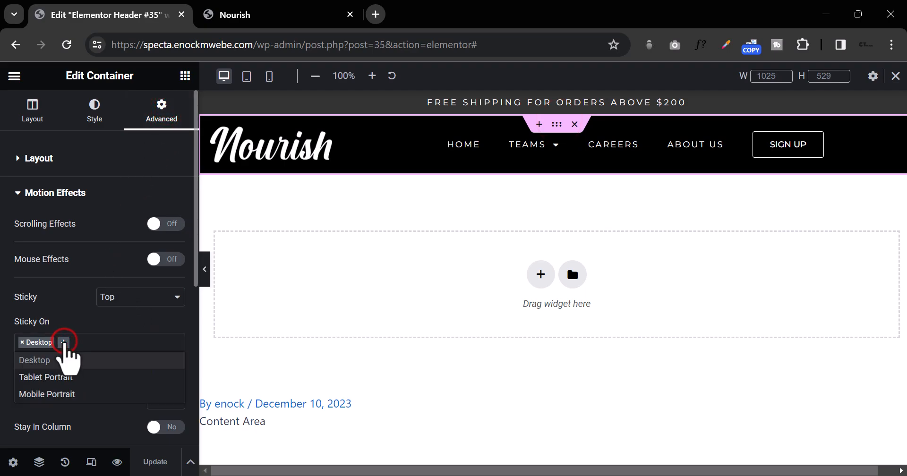
click(65, 397)
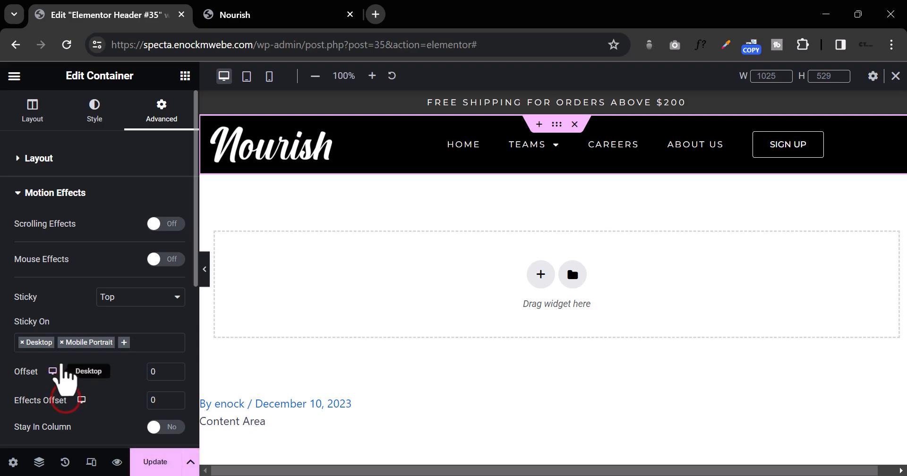
Add Tablet Portrait to the header parent container's Sticky On devices and update the template.
click(125, 342)
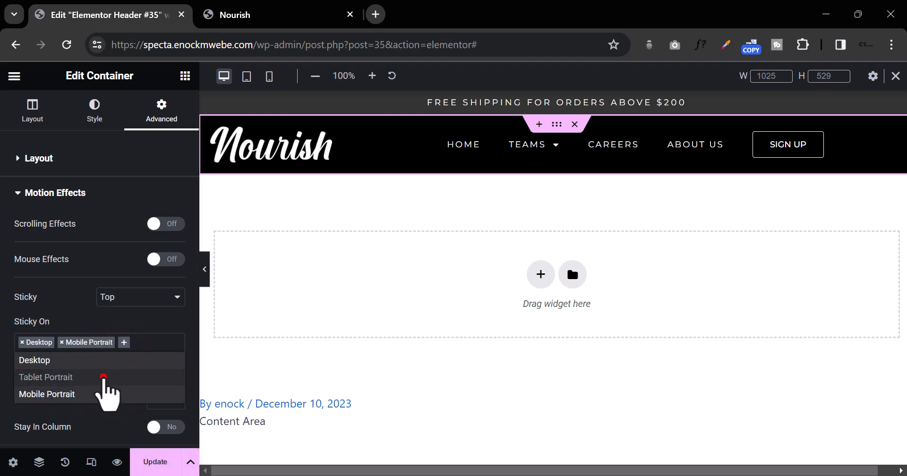
click(103, 377)
click(158, 462)
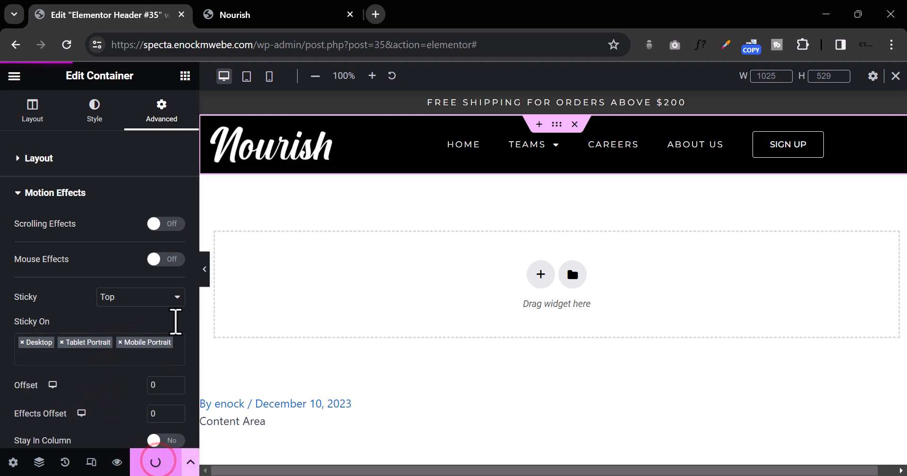
Reload the live Nourish page, check the header while scrolling in a narrow browser window, then restore full size and return to the header template.
click(275, 15)
click(67, 46)
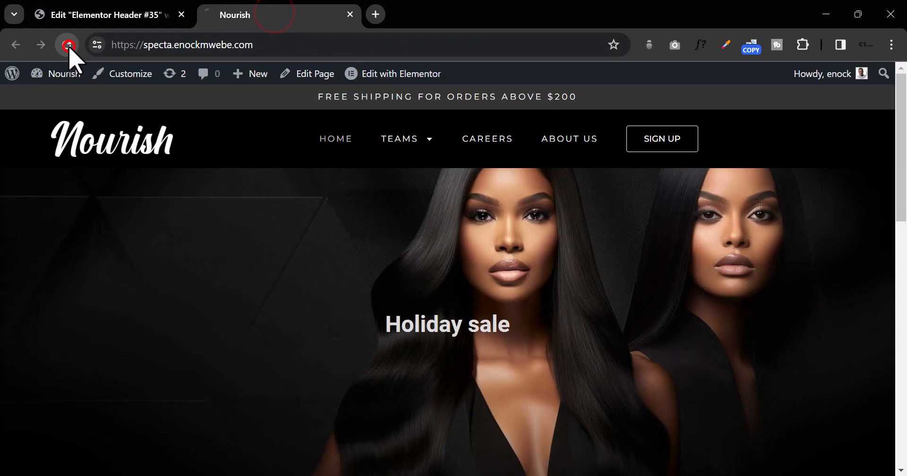
click(859, 14)
scroll(425, 259, down, 2)
scroll(426, 259, down, 5)
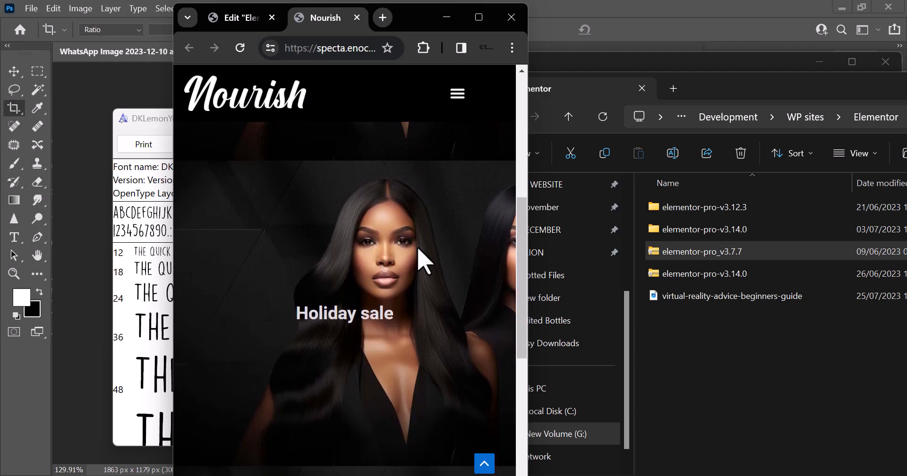
scroll(420, 260, up, 7)
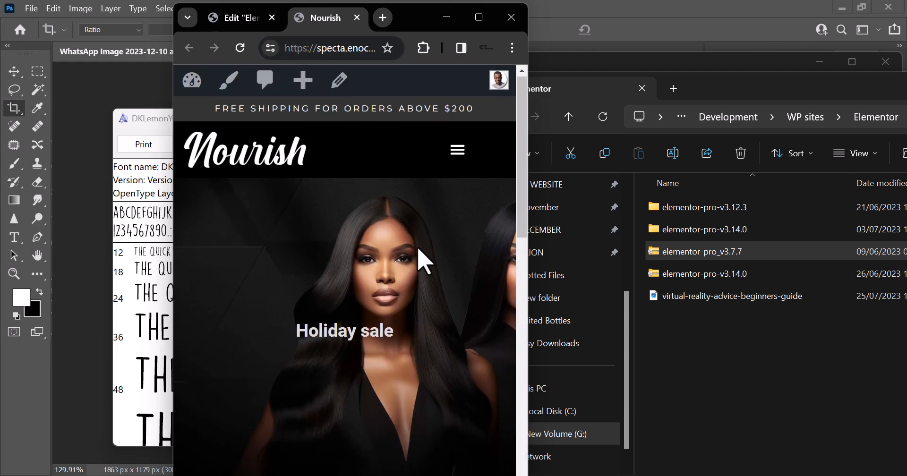
scroll(442, 225, down, 2)
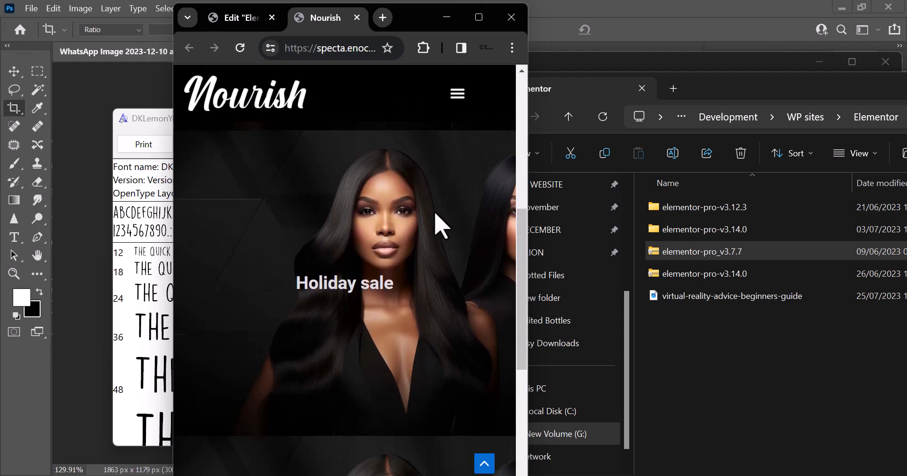
scroll(442, 226, up, 2)
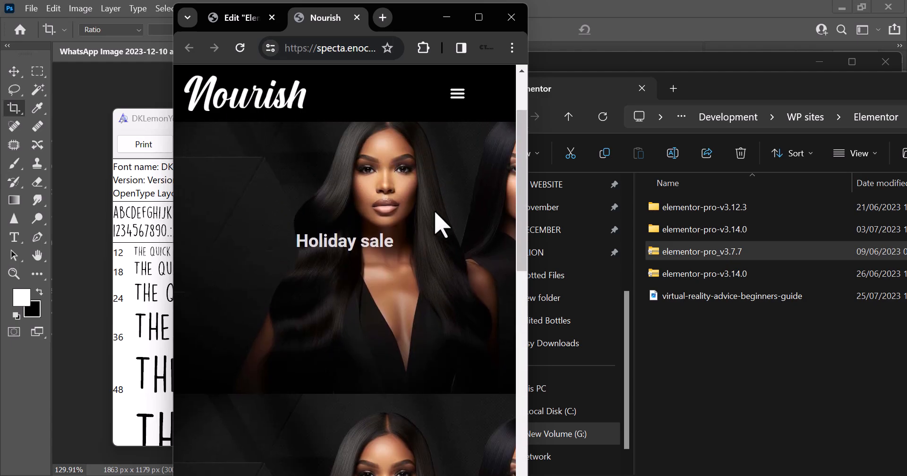
click(479, 18)
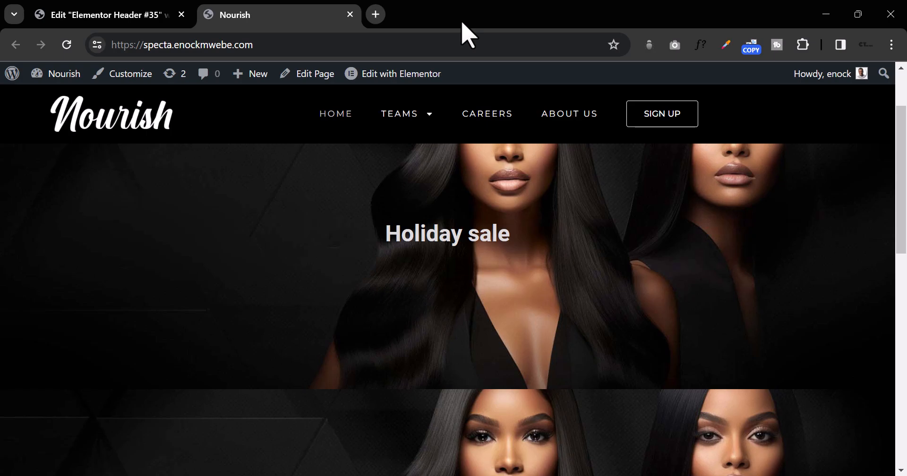
click(138, 11)
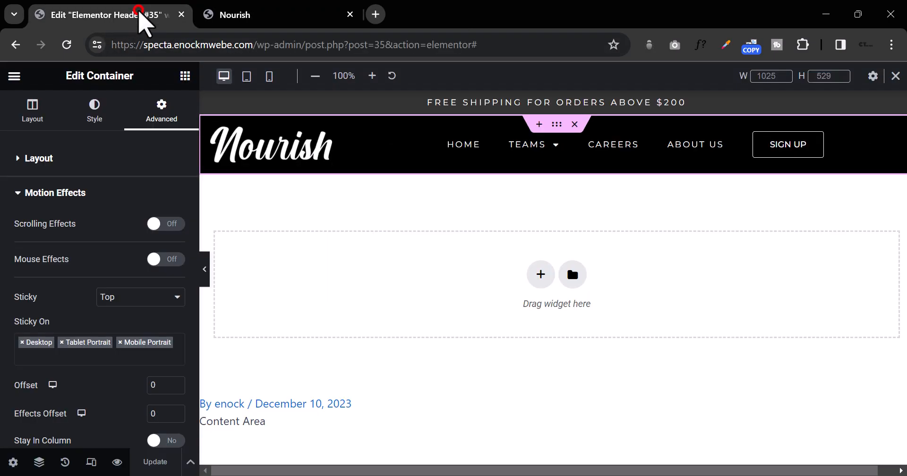